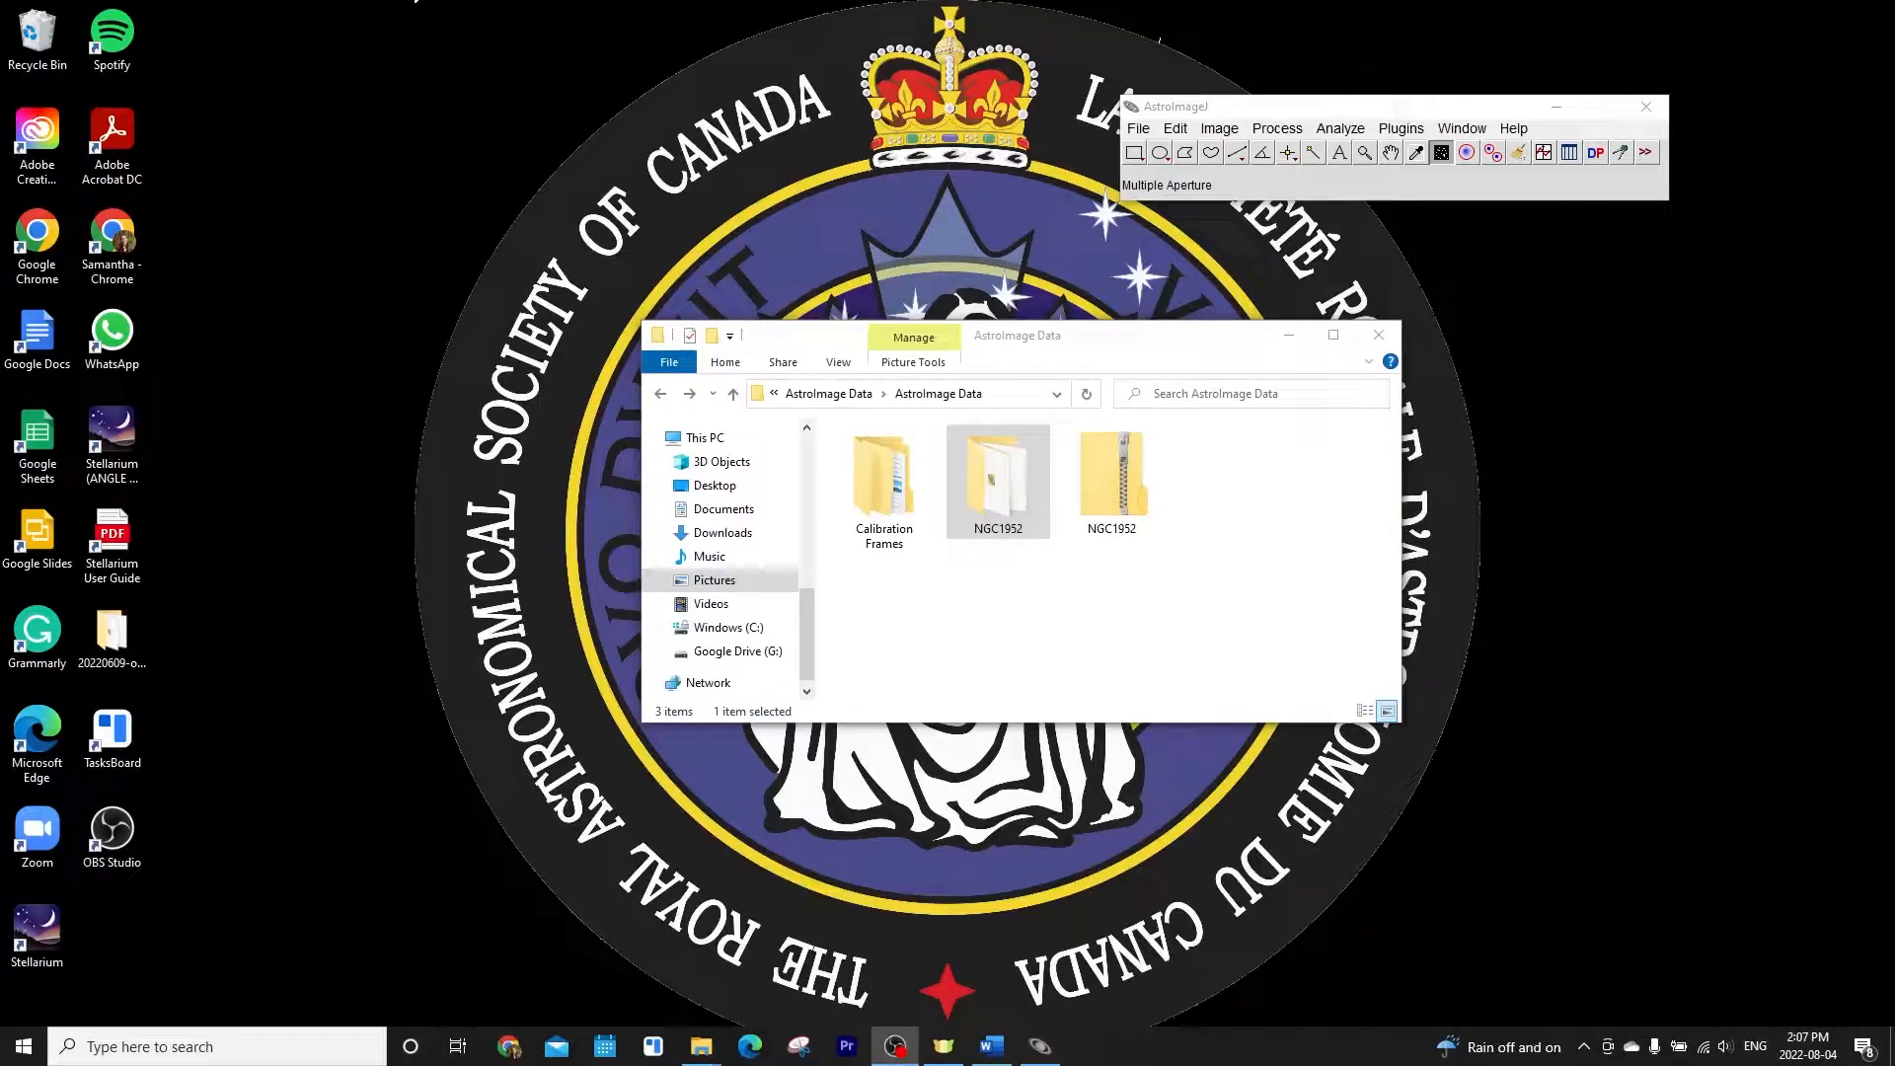
Look through the raw frames in the Bias_1x1 folder inside Calibration Frames, and return to Calibration Frames
double_click(894, 505)
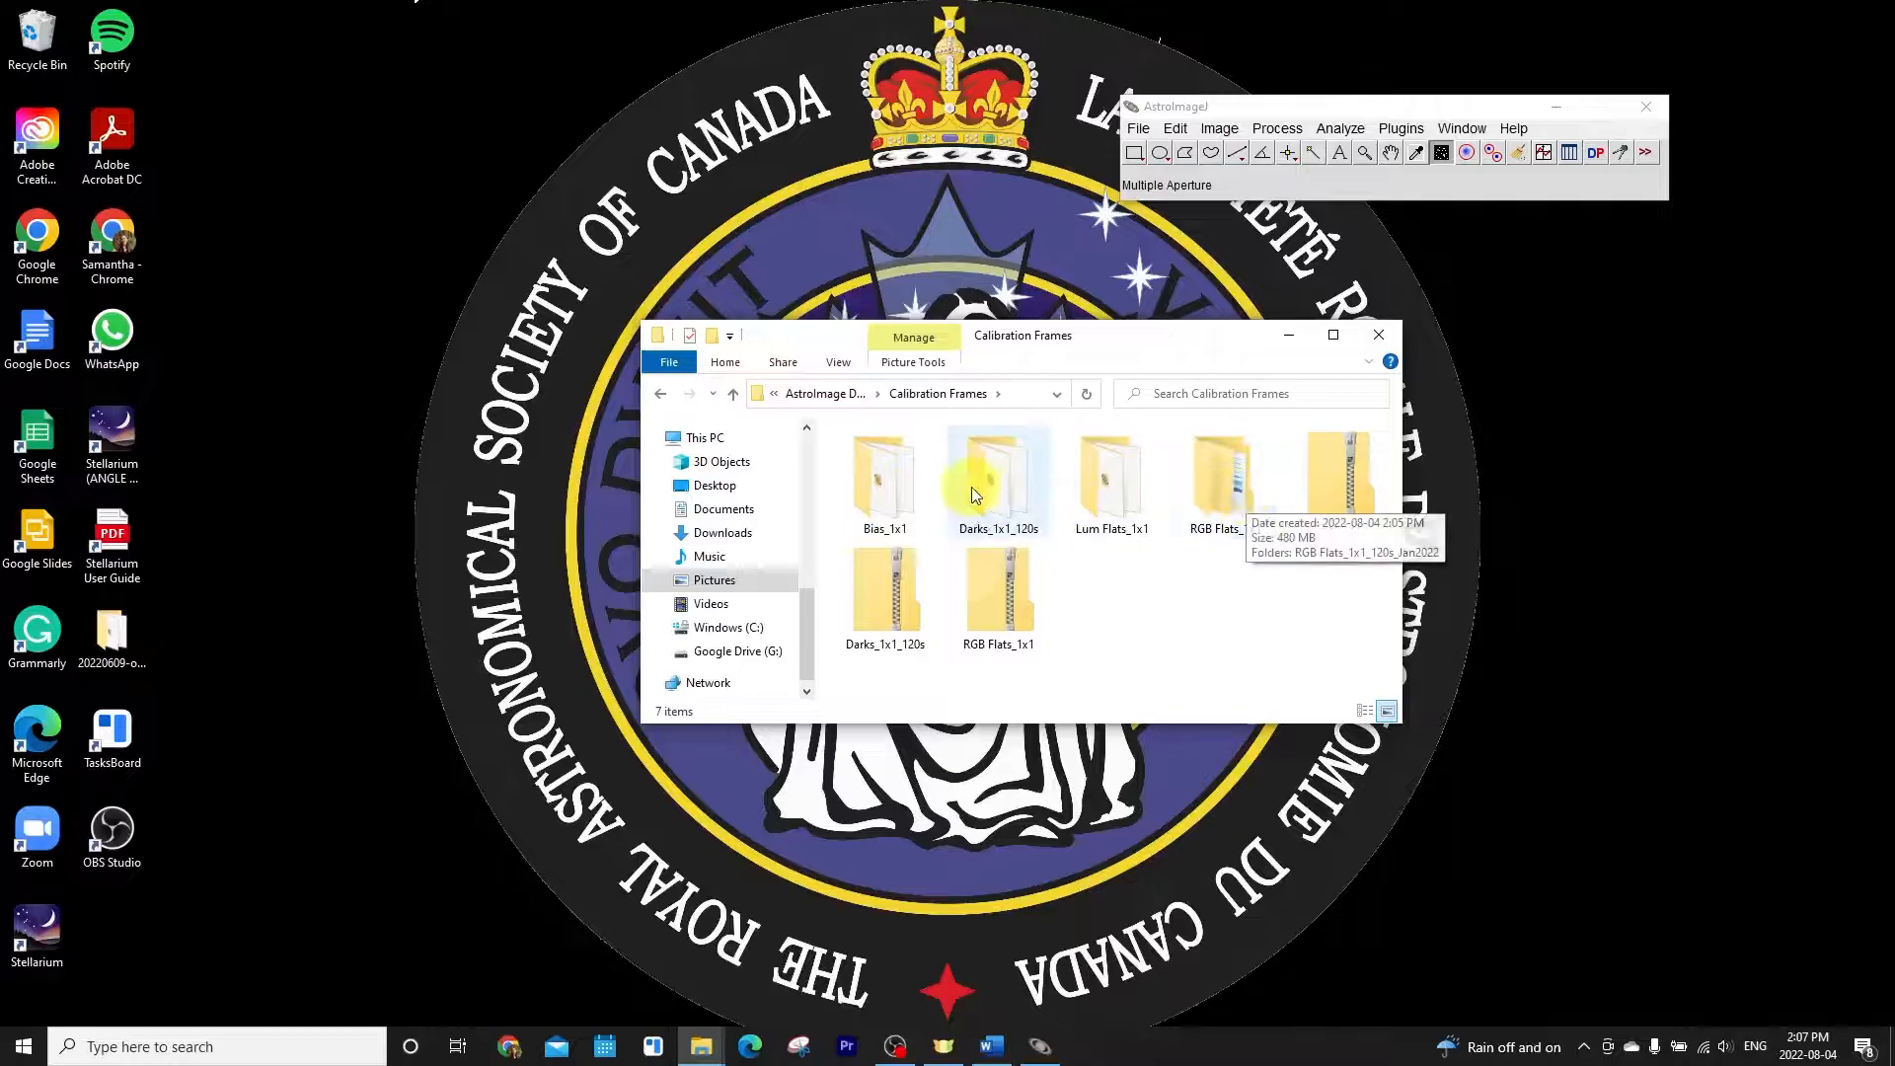
double_click(858, 512)
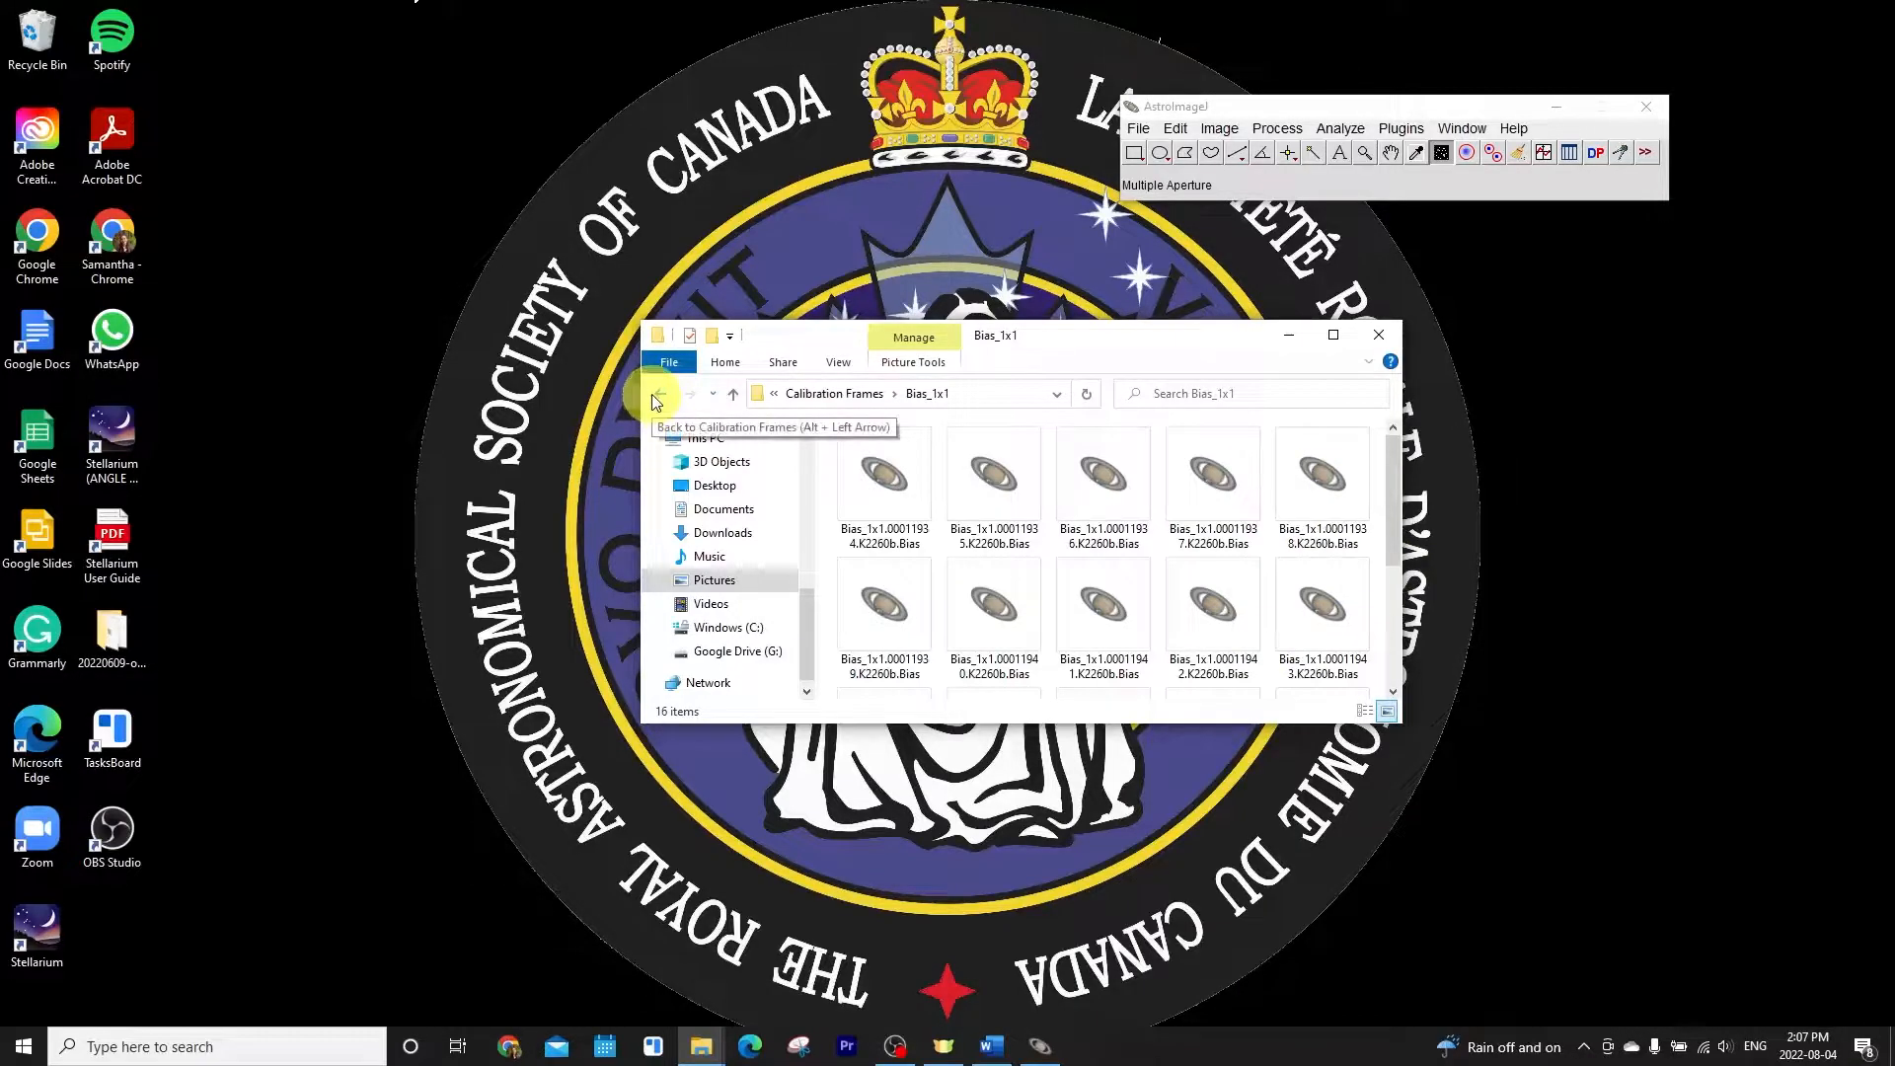
scroll(1155, 523, down, 2)
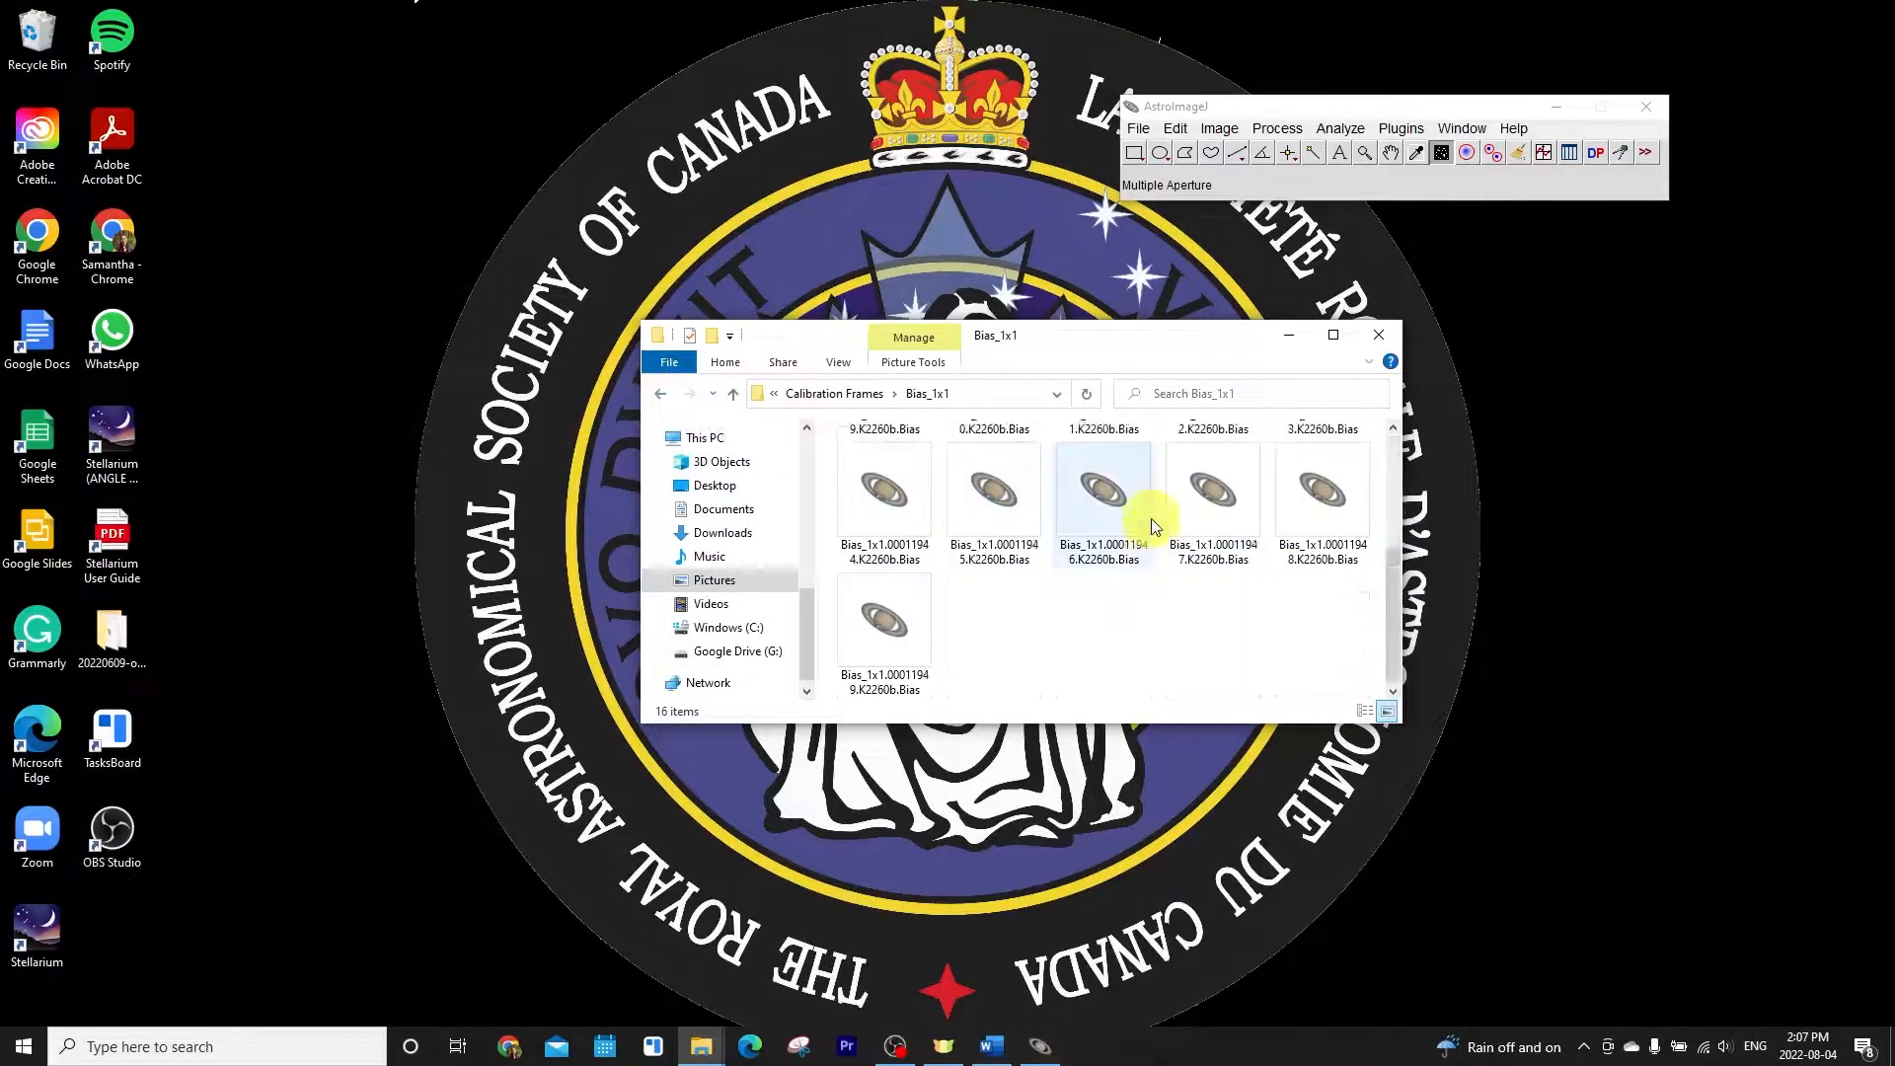
click(660, 398)
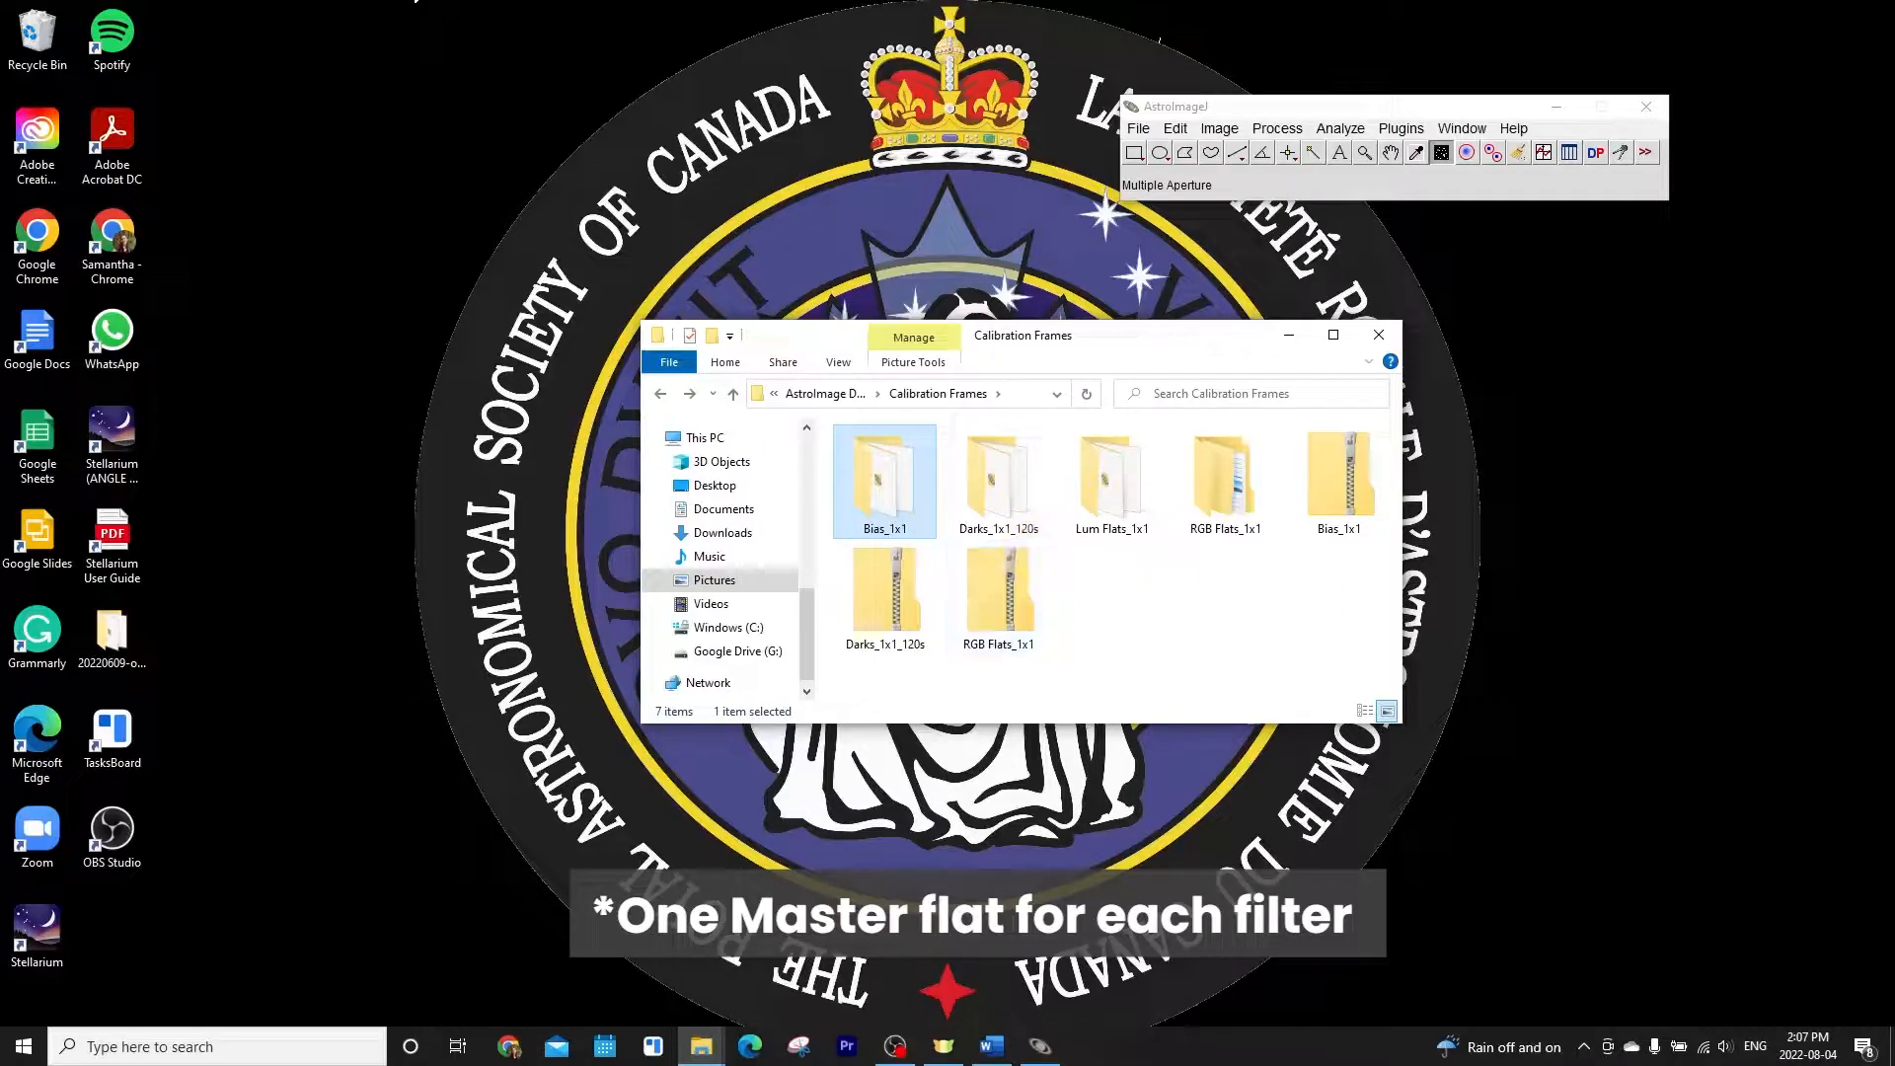
Switch to AstroImageJ and open the first raw bias frame, Bias_1x1.00011934.K2260b.Bias, from the Calibration Frames Bias_1x1 folder
key(alt+Tab)
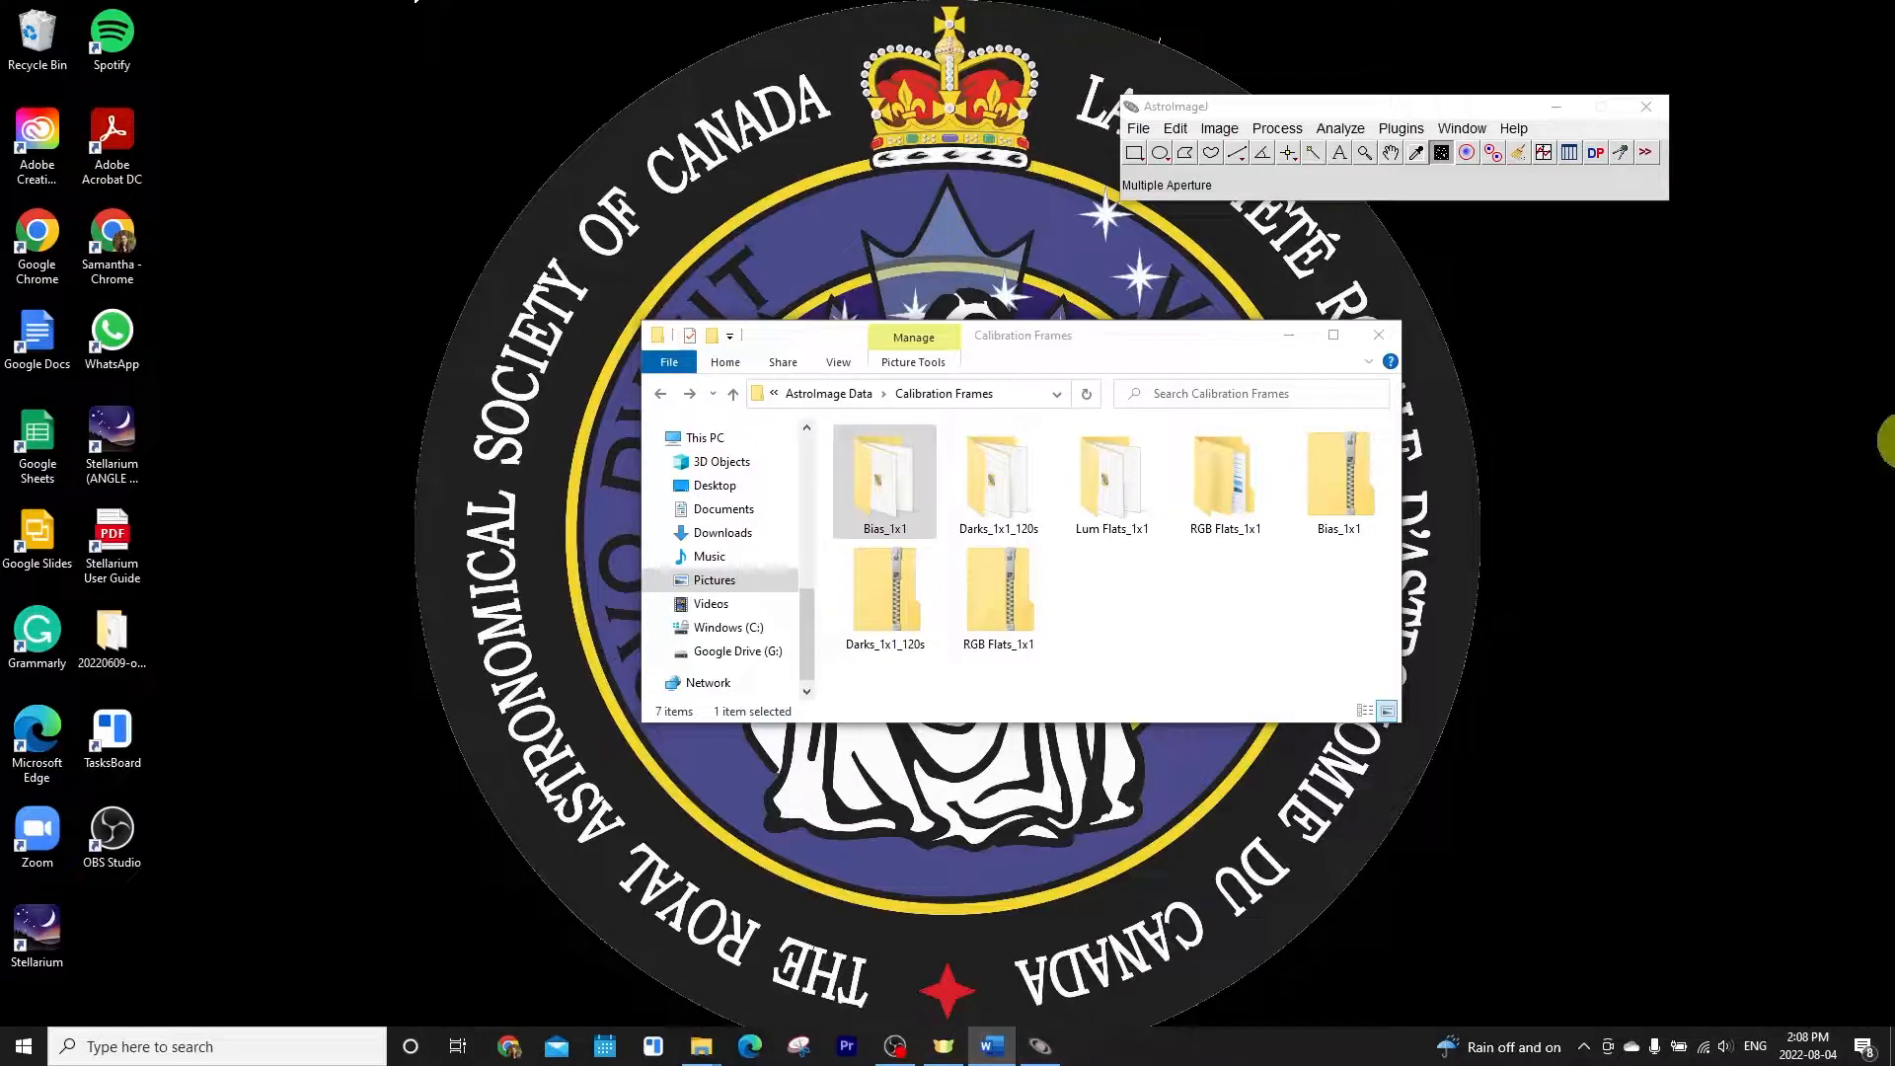
click(1138, 132)
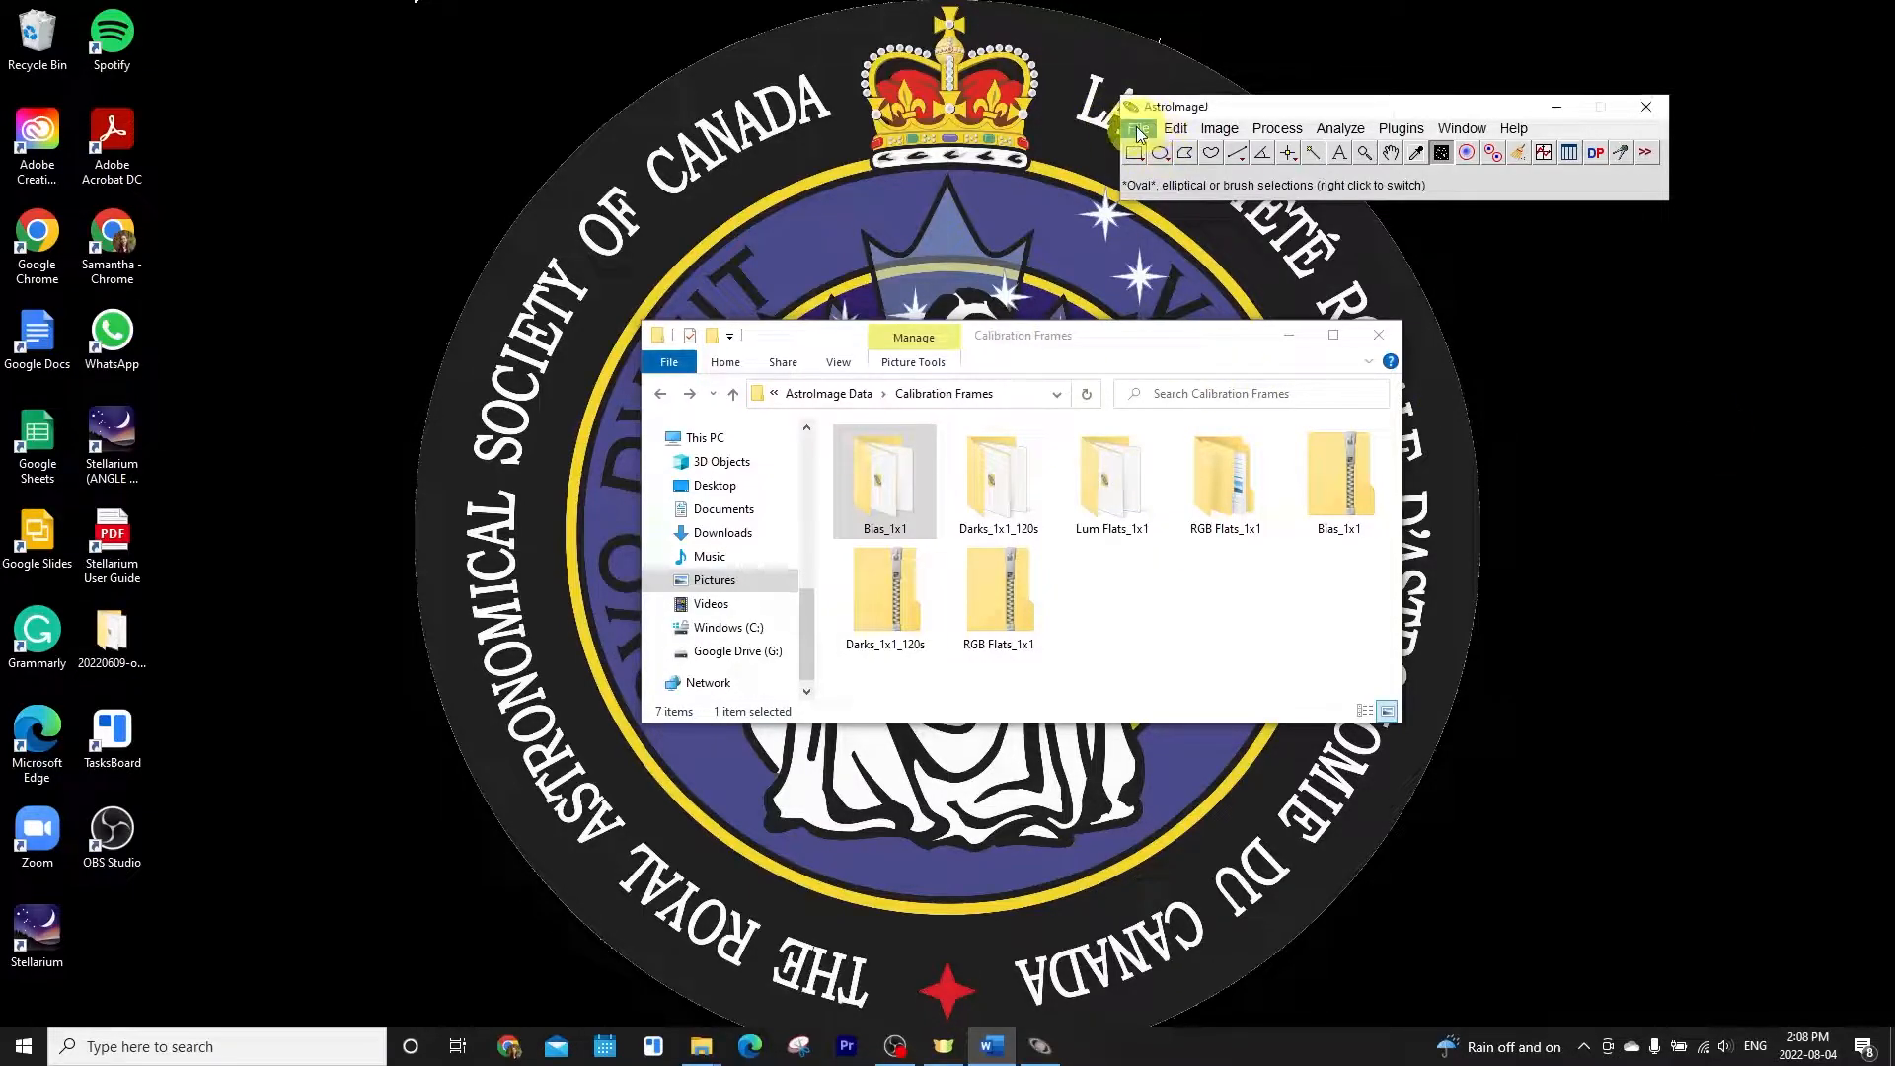
click(1165, 168)
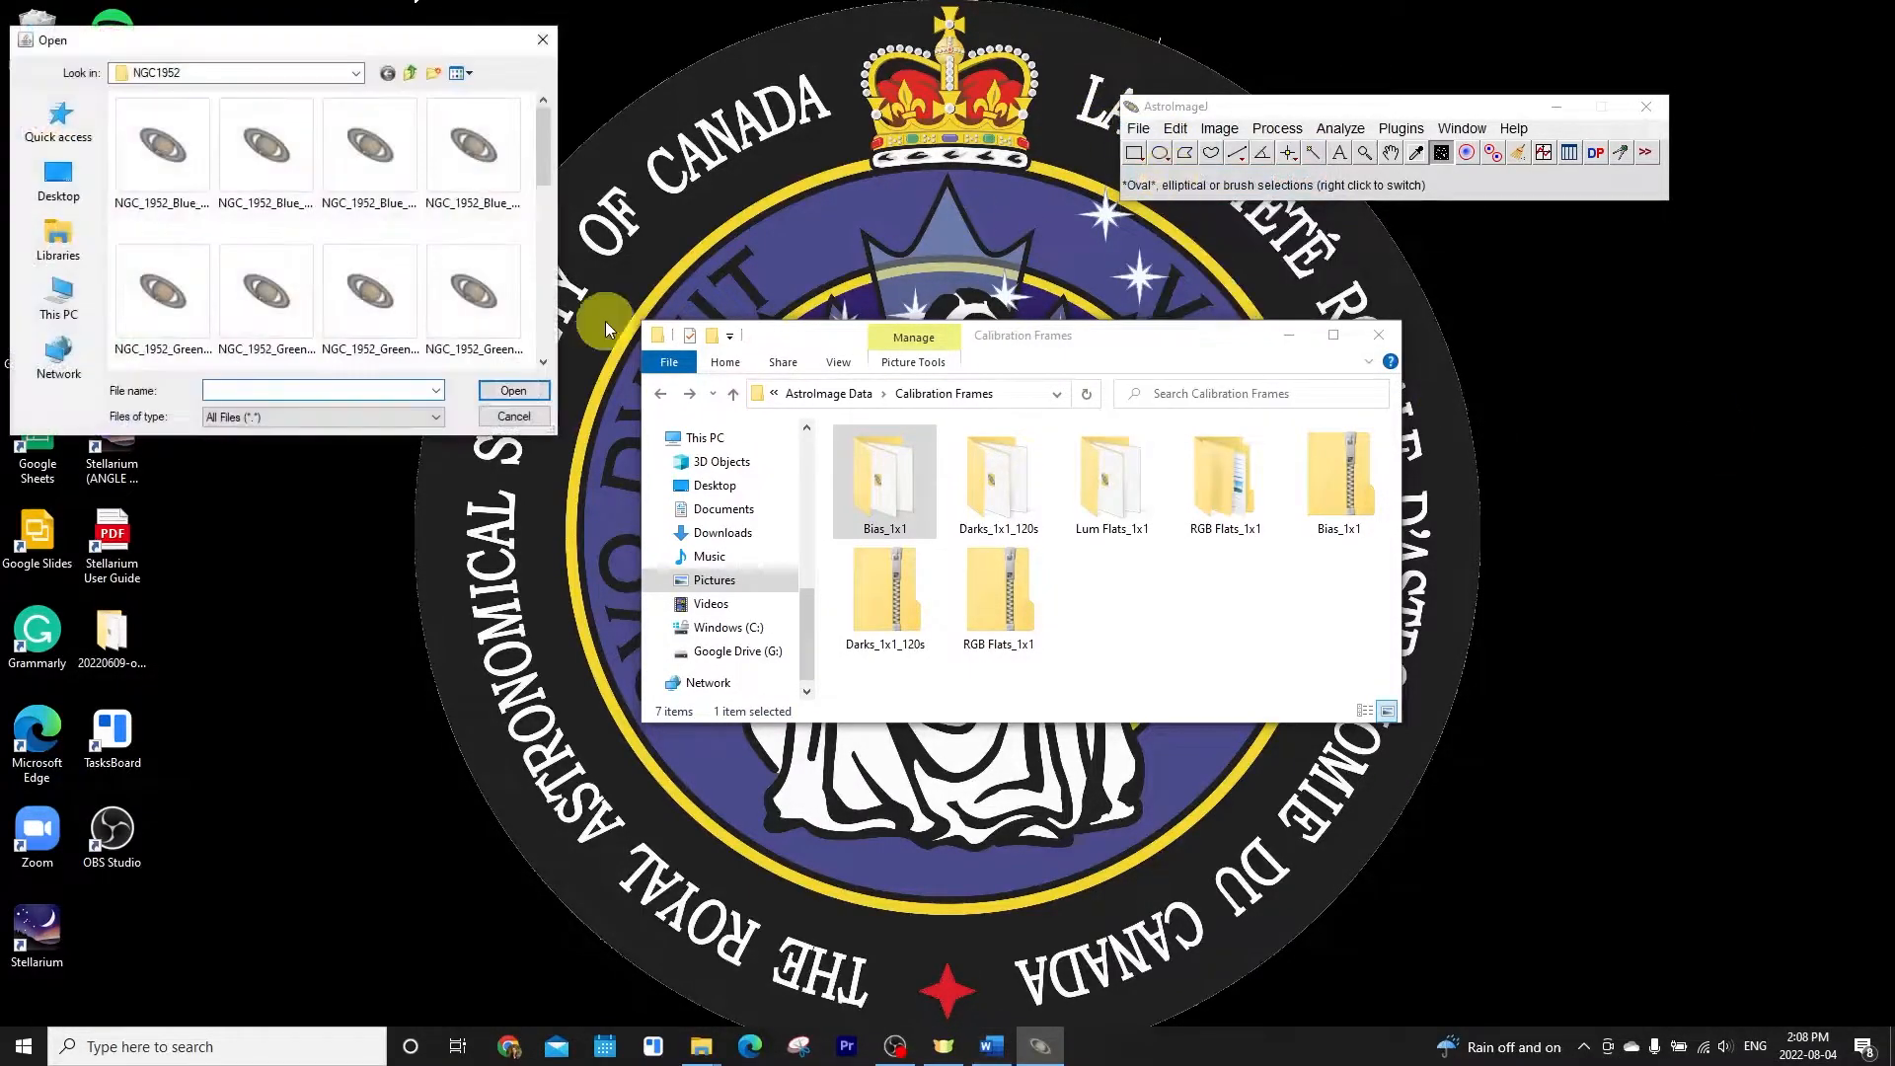
click(56, 242)
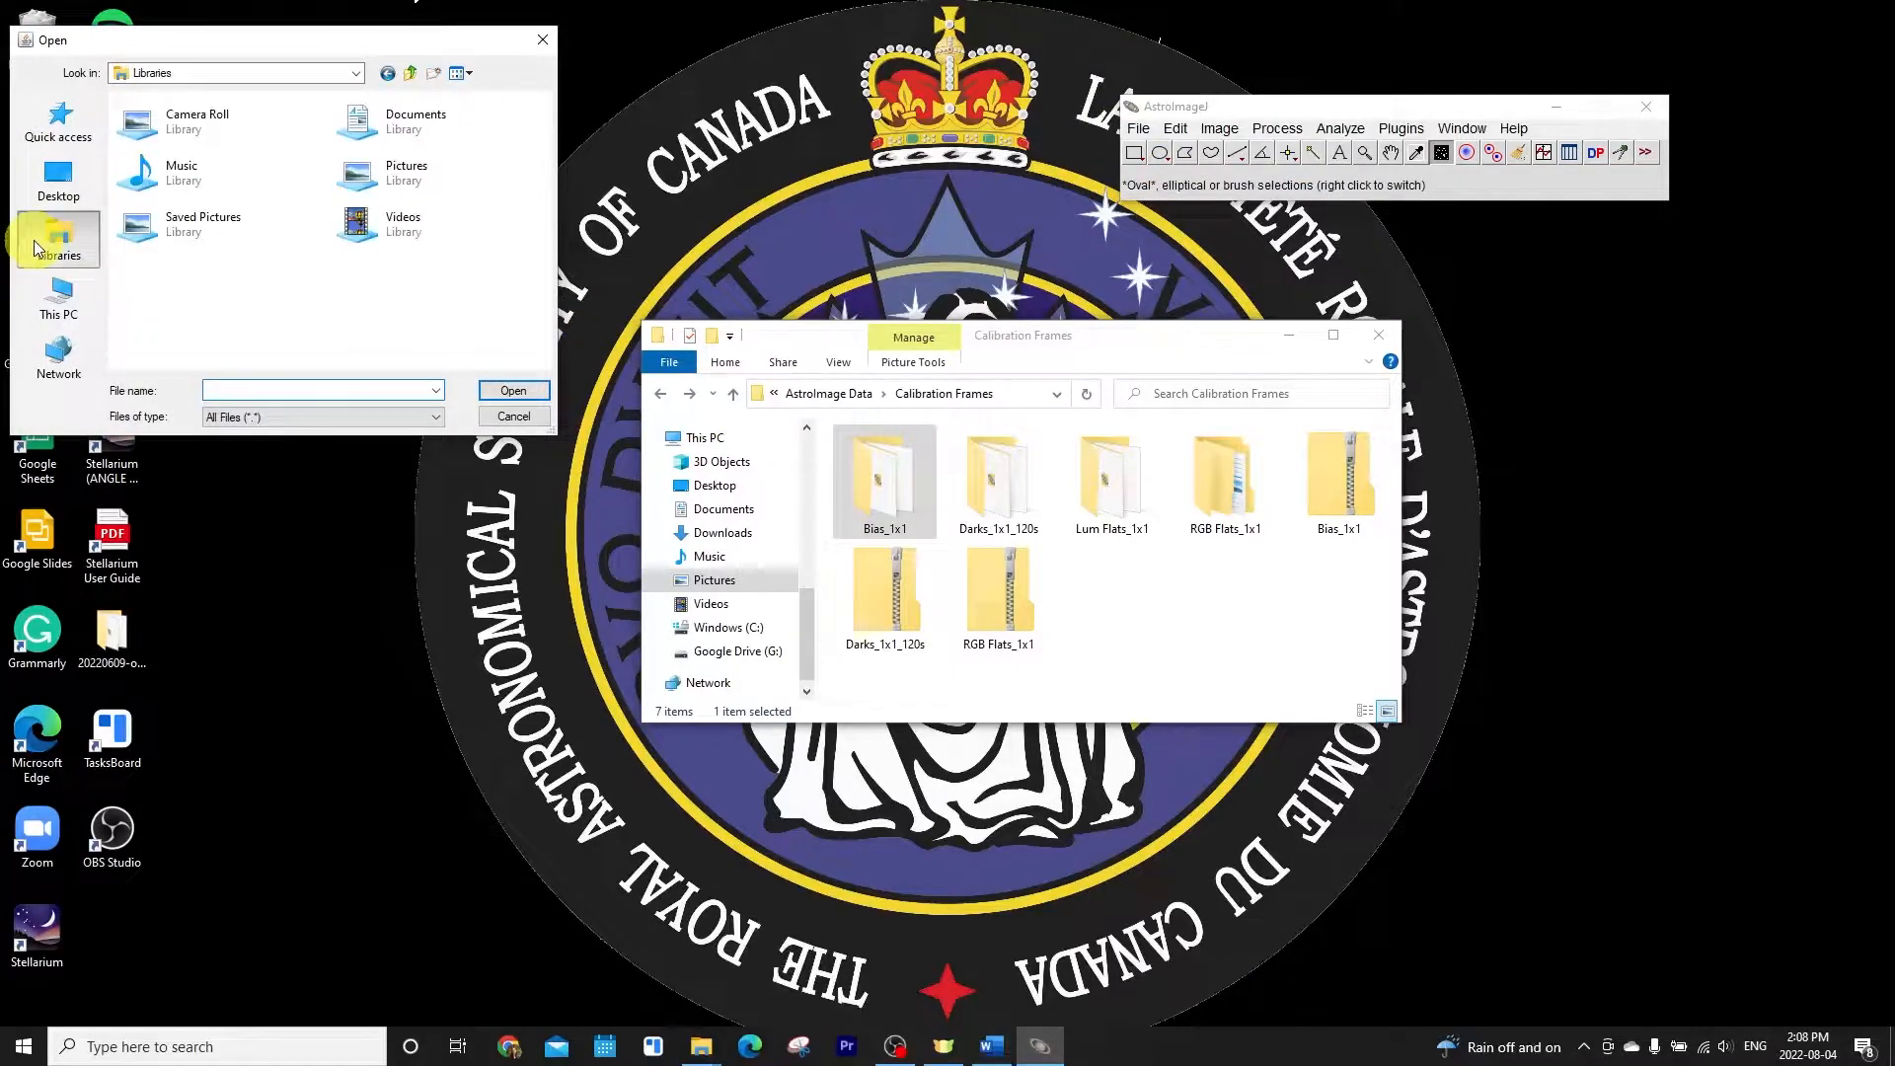
double_click(490, 166)
double_click(168, 150)
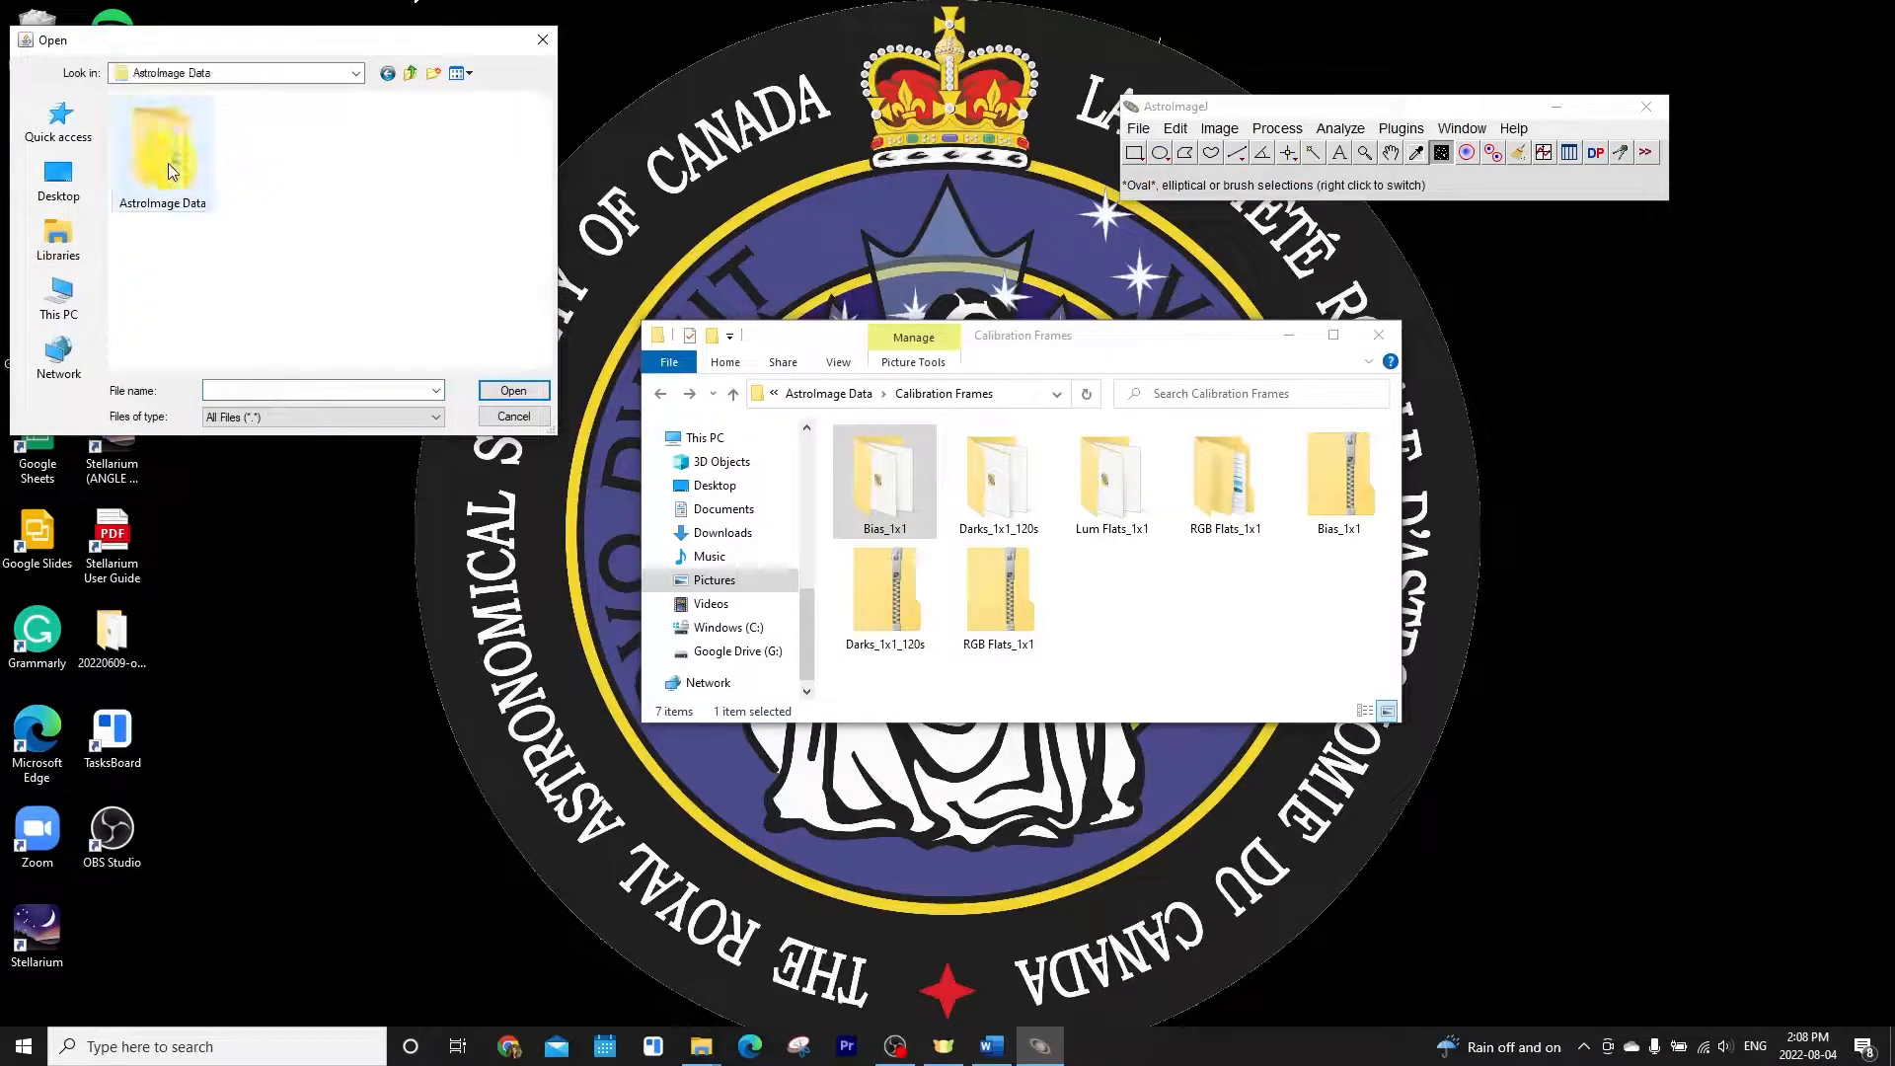
double_click(167, 164)
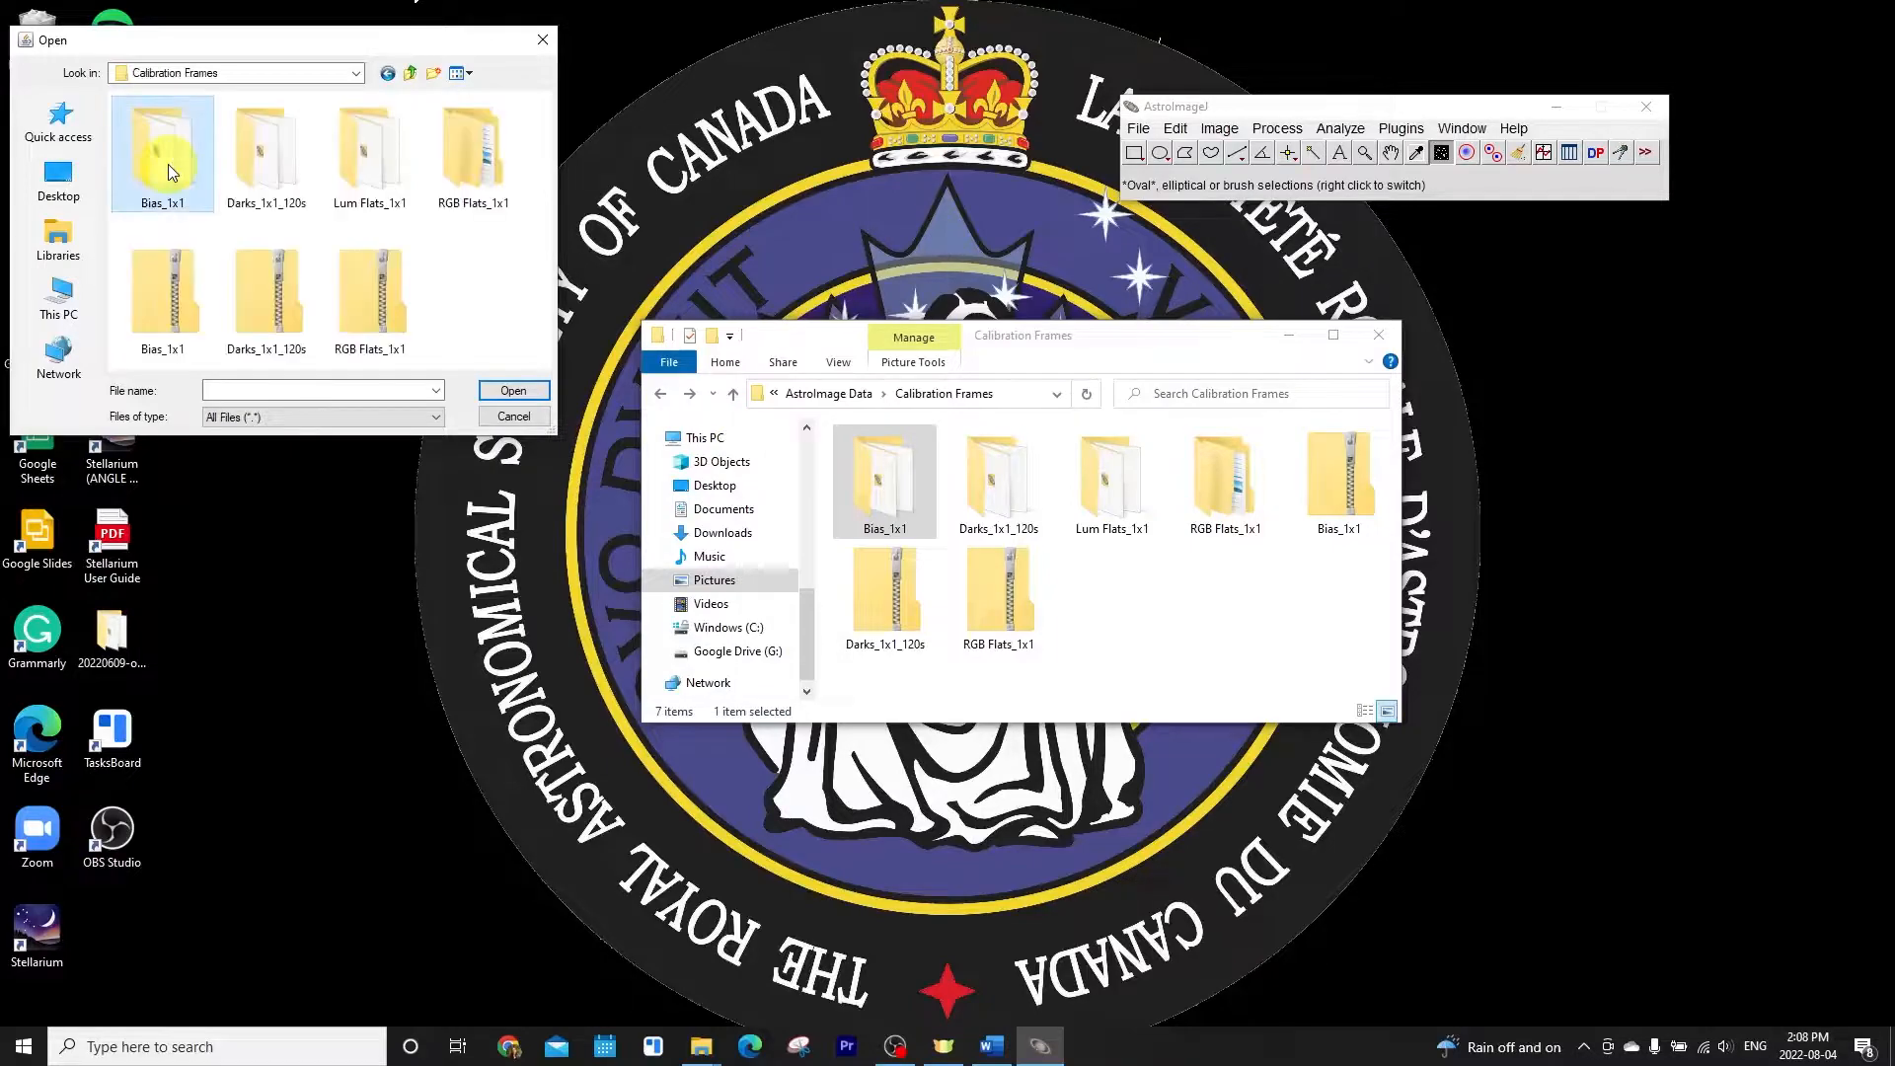
double_click(167, 163)
click(168, 145)
click(168, 145)
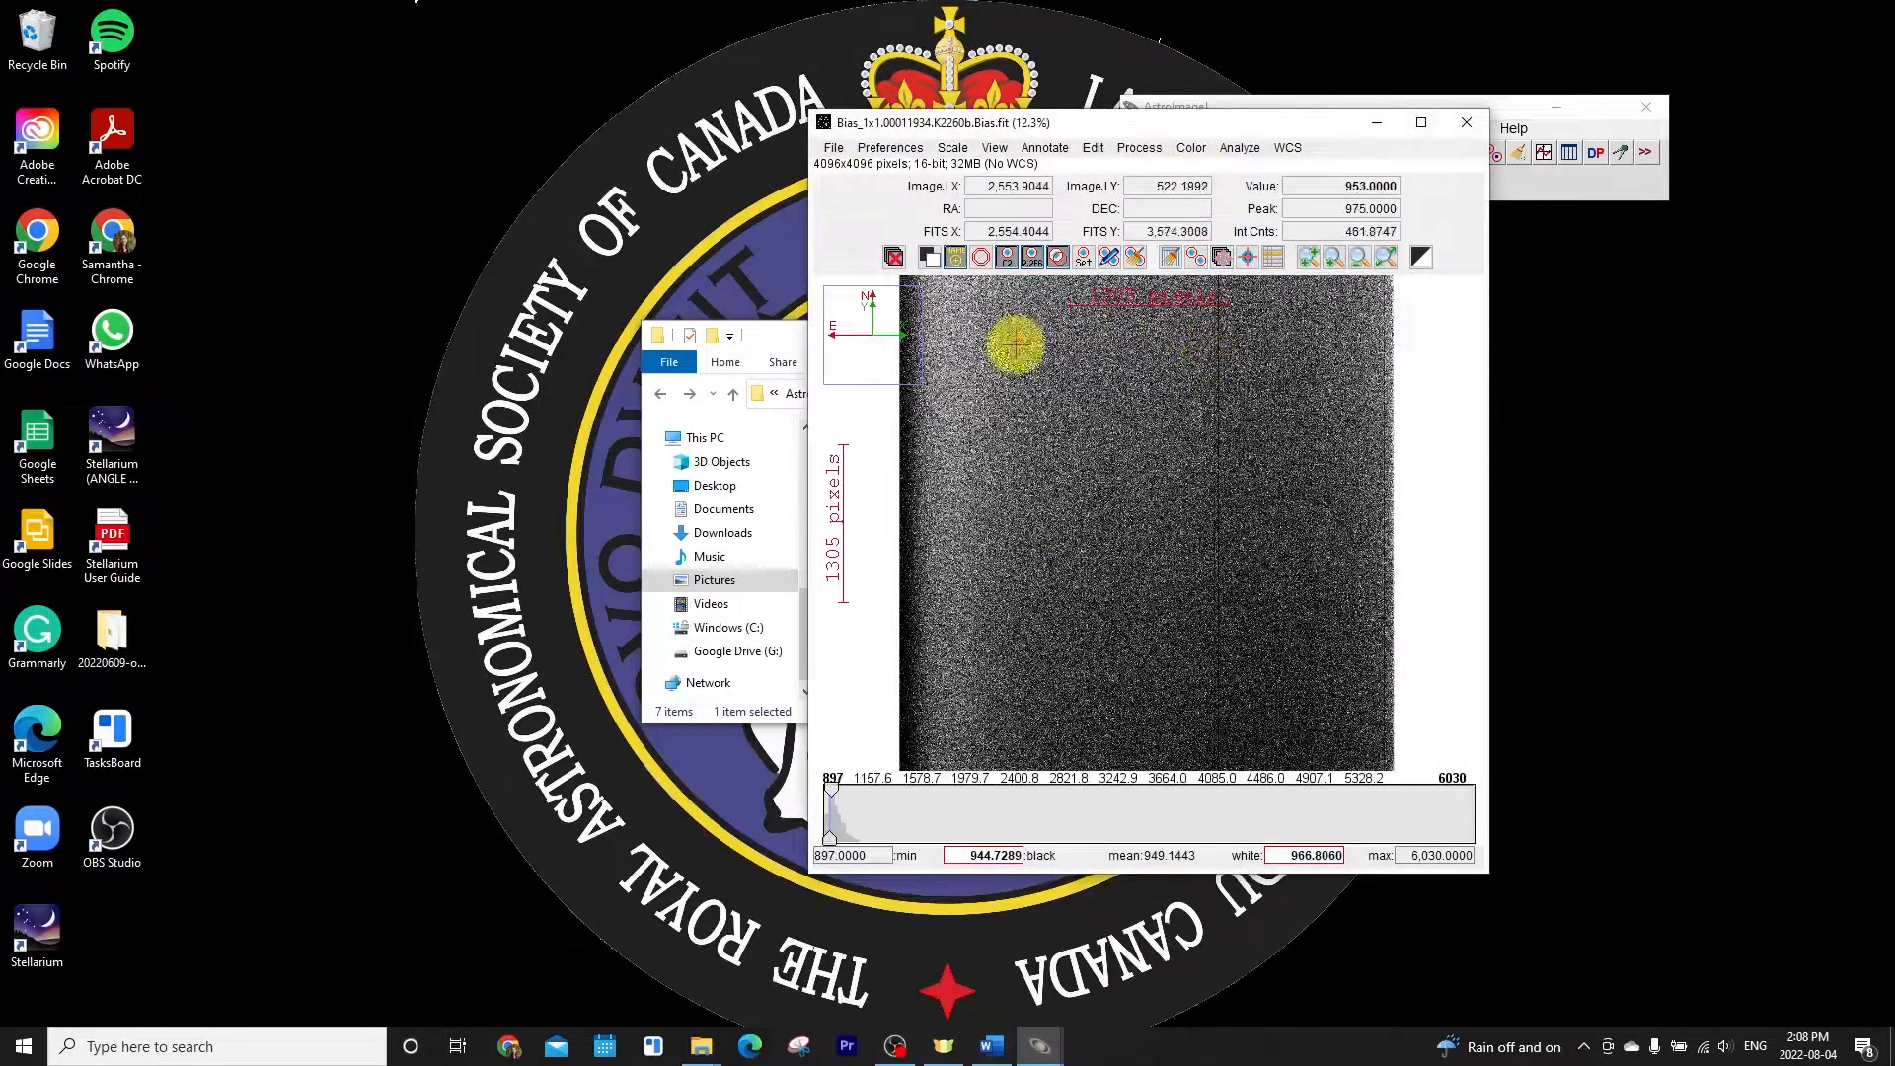
Open the data reduction facility, close the DP Coordinate Converter, and move the CCD Data Processor clear of the screen's corner
click(1140, 147)
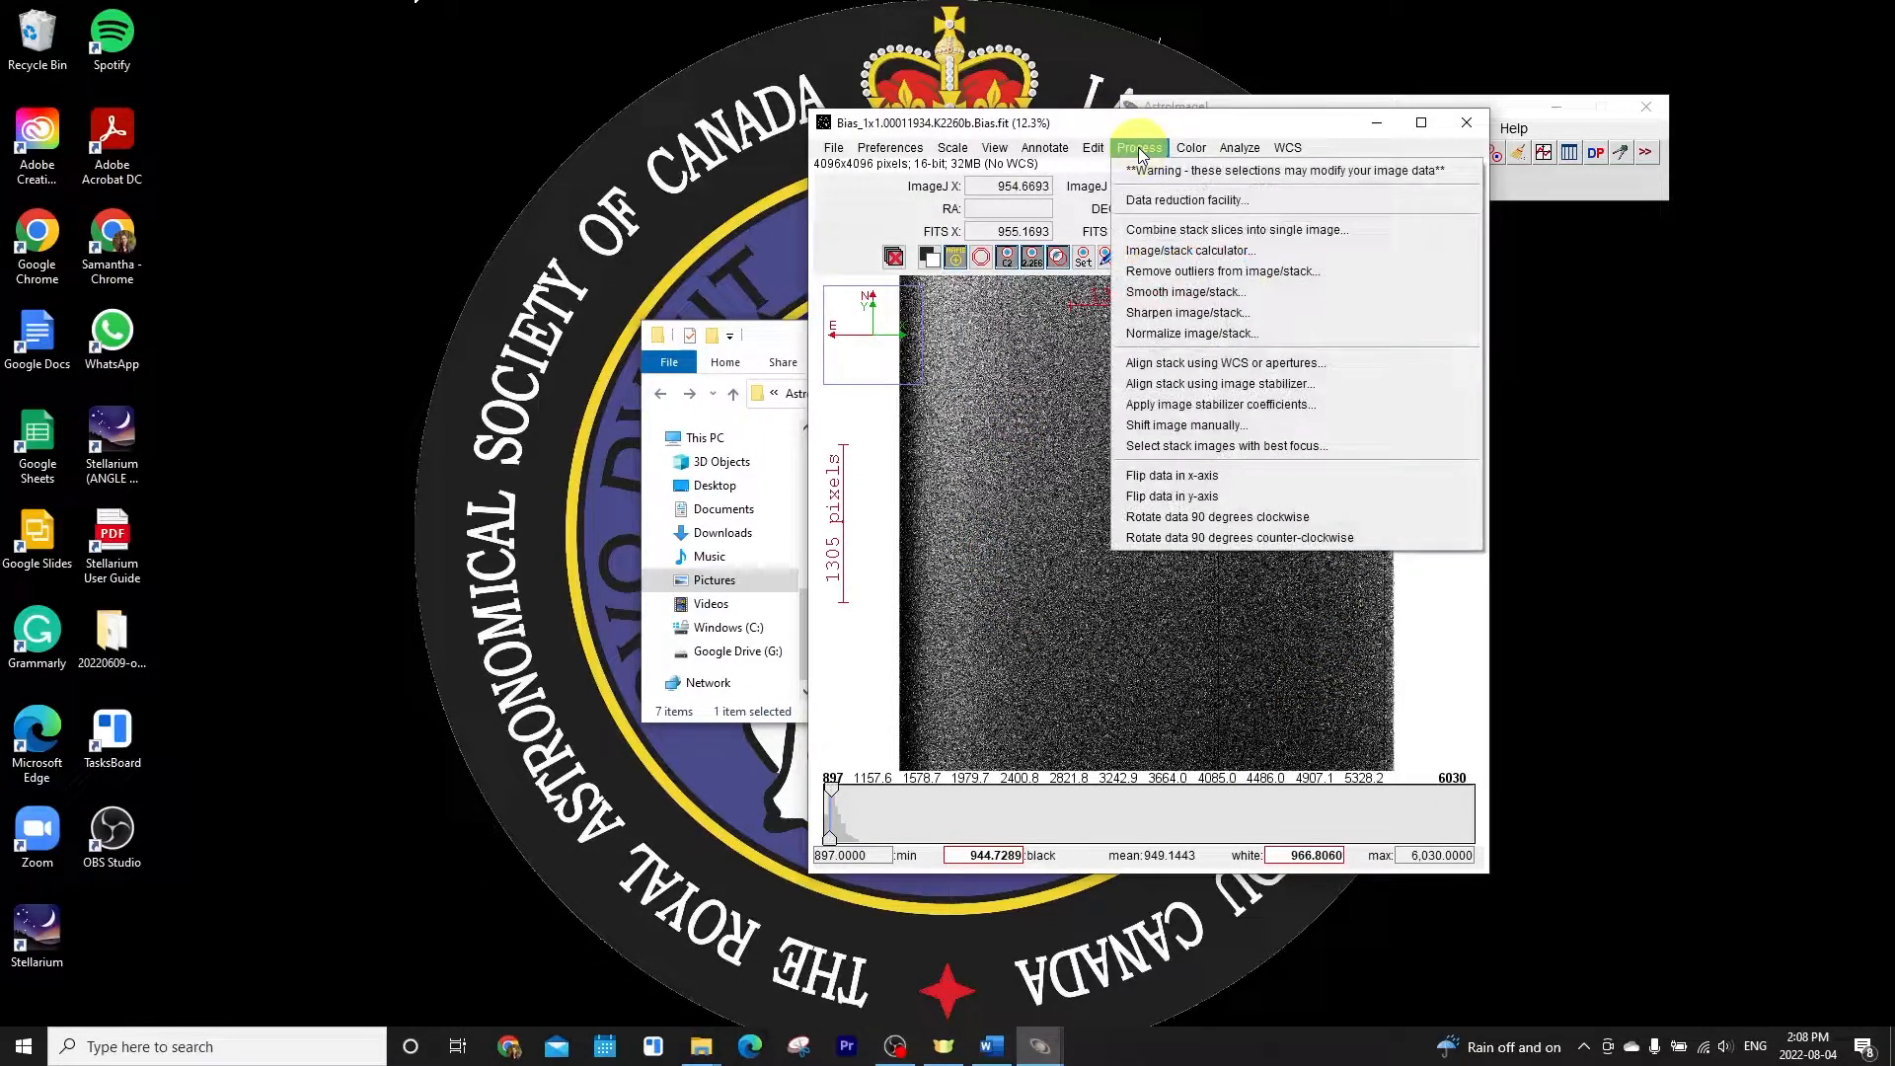
click(1148, 201)
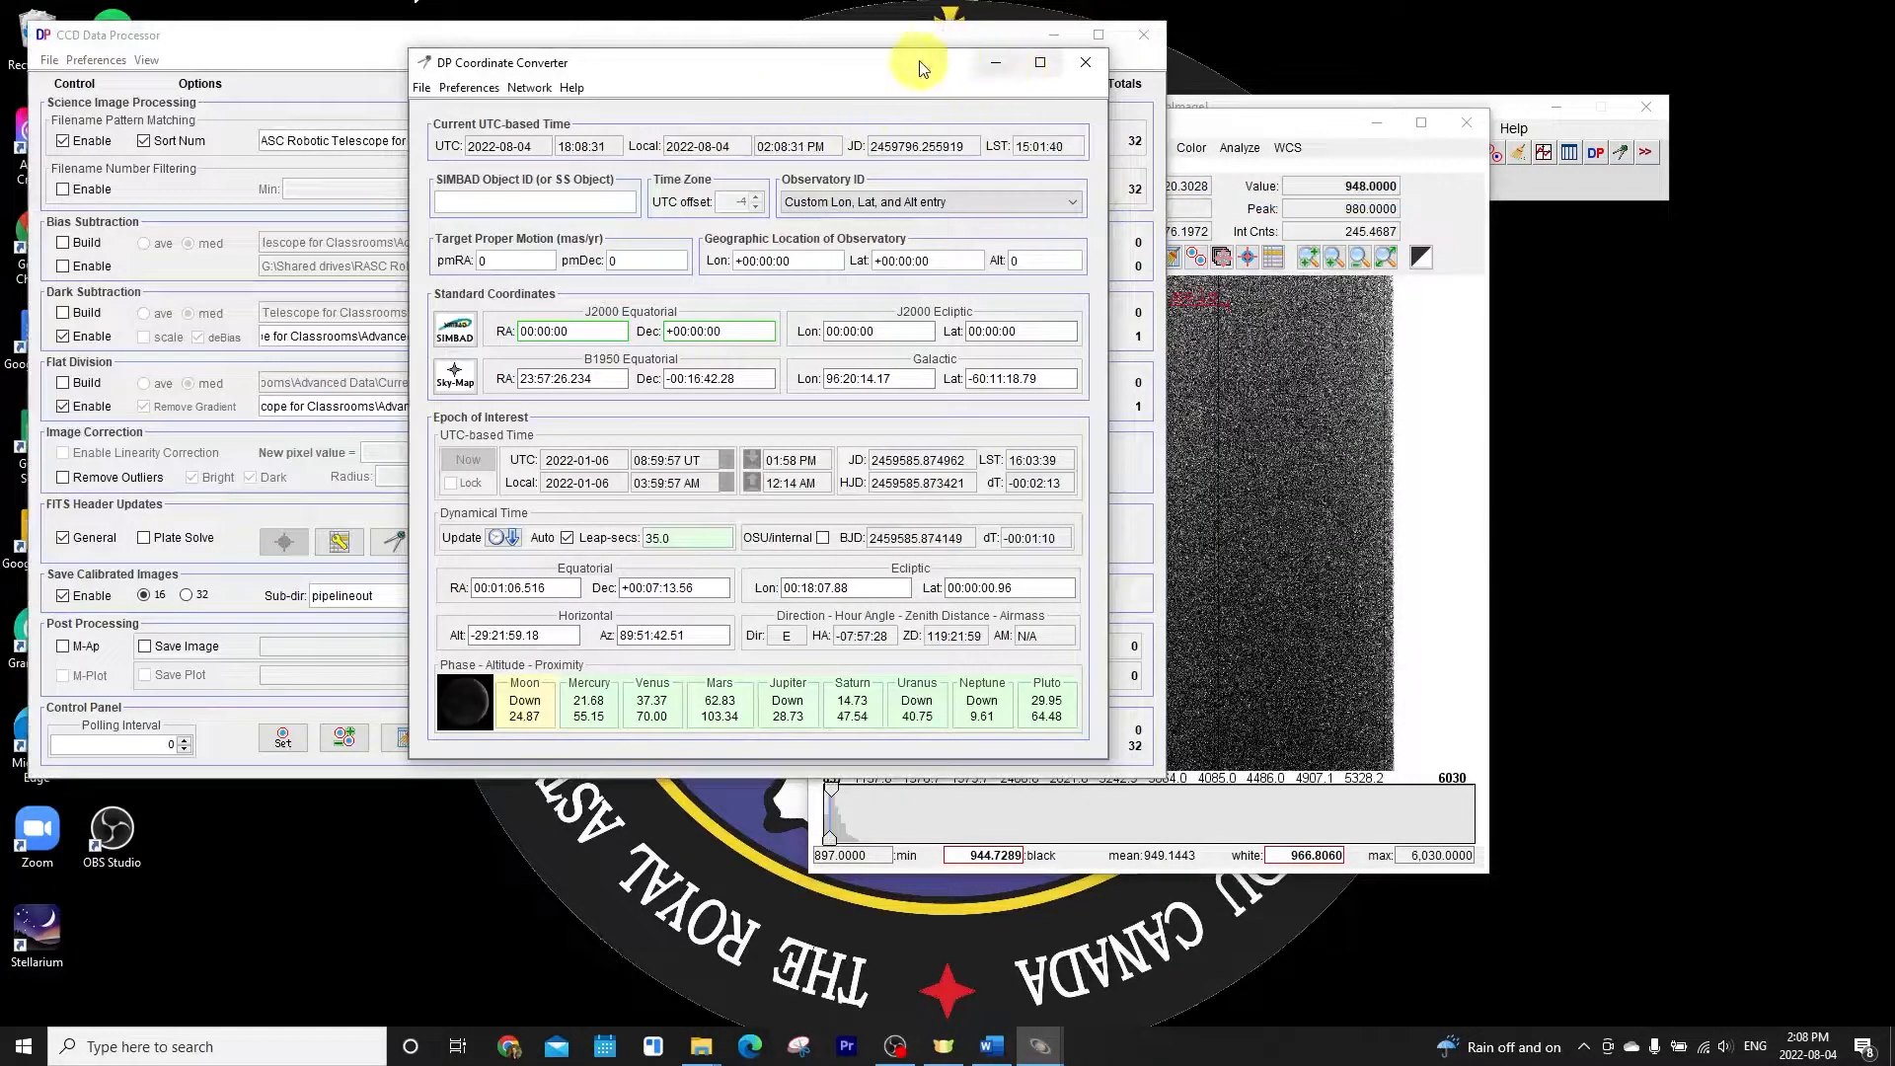
drag(854, 77, 1240, 144)
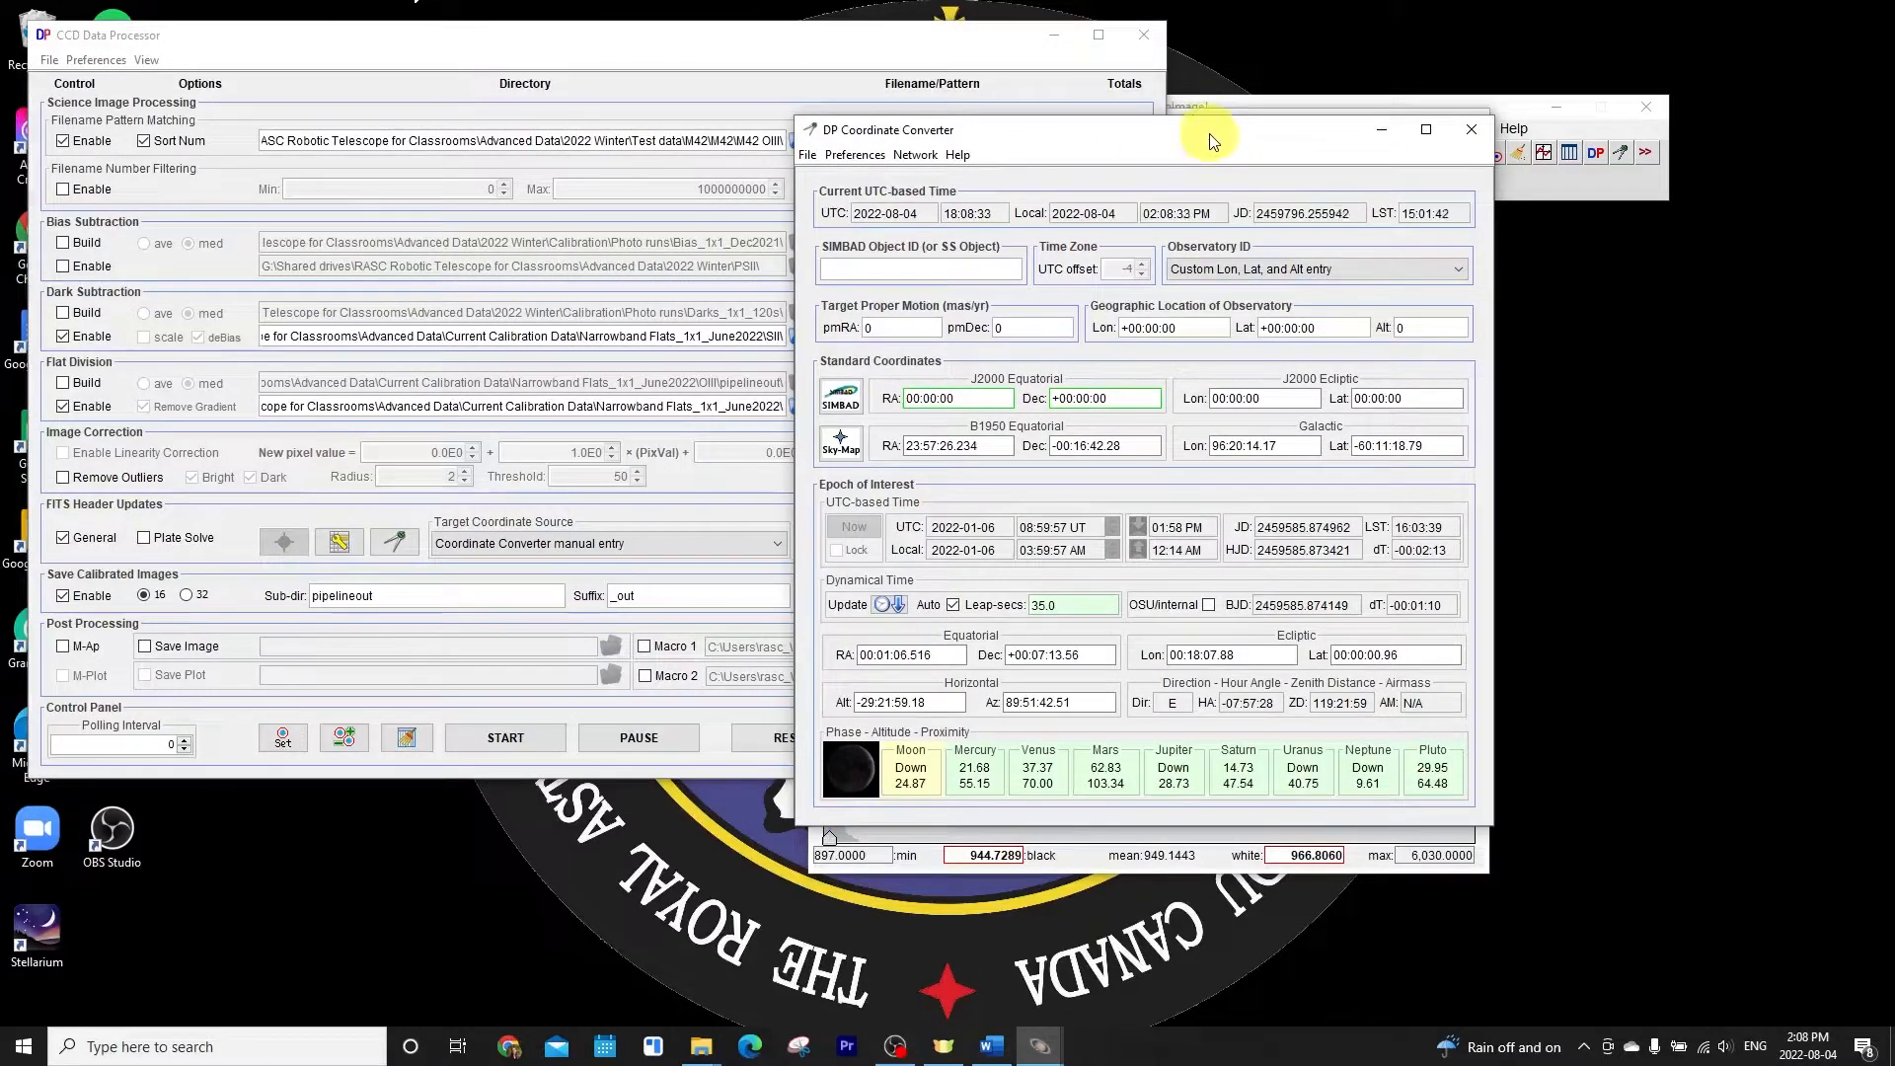
click(1472, 130)
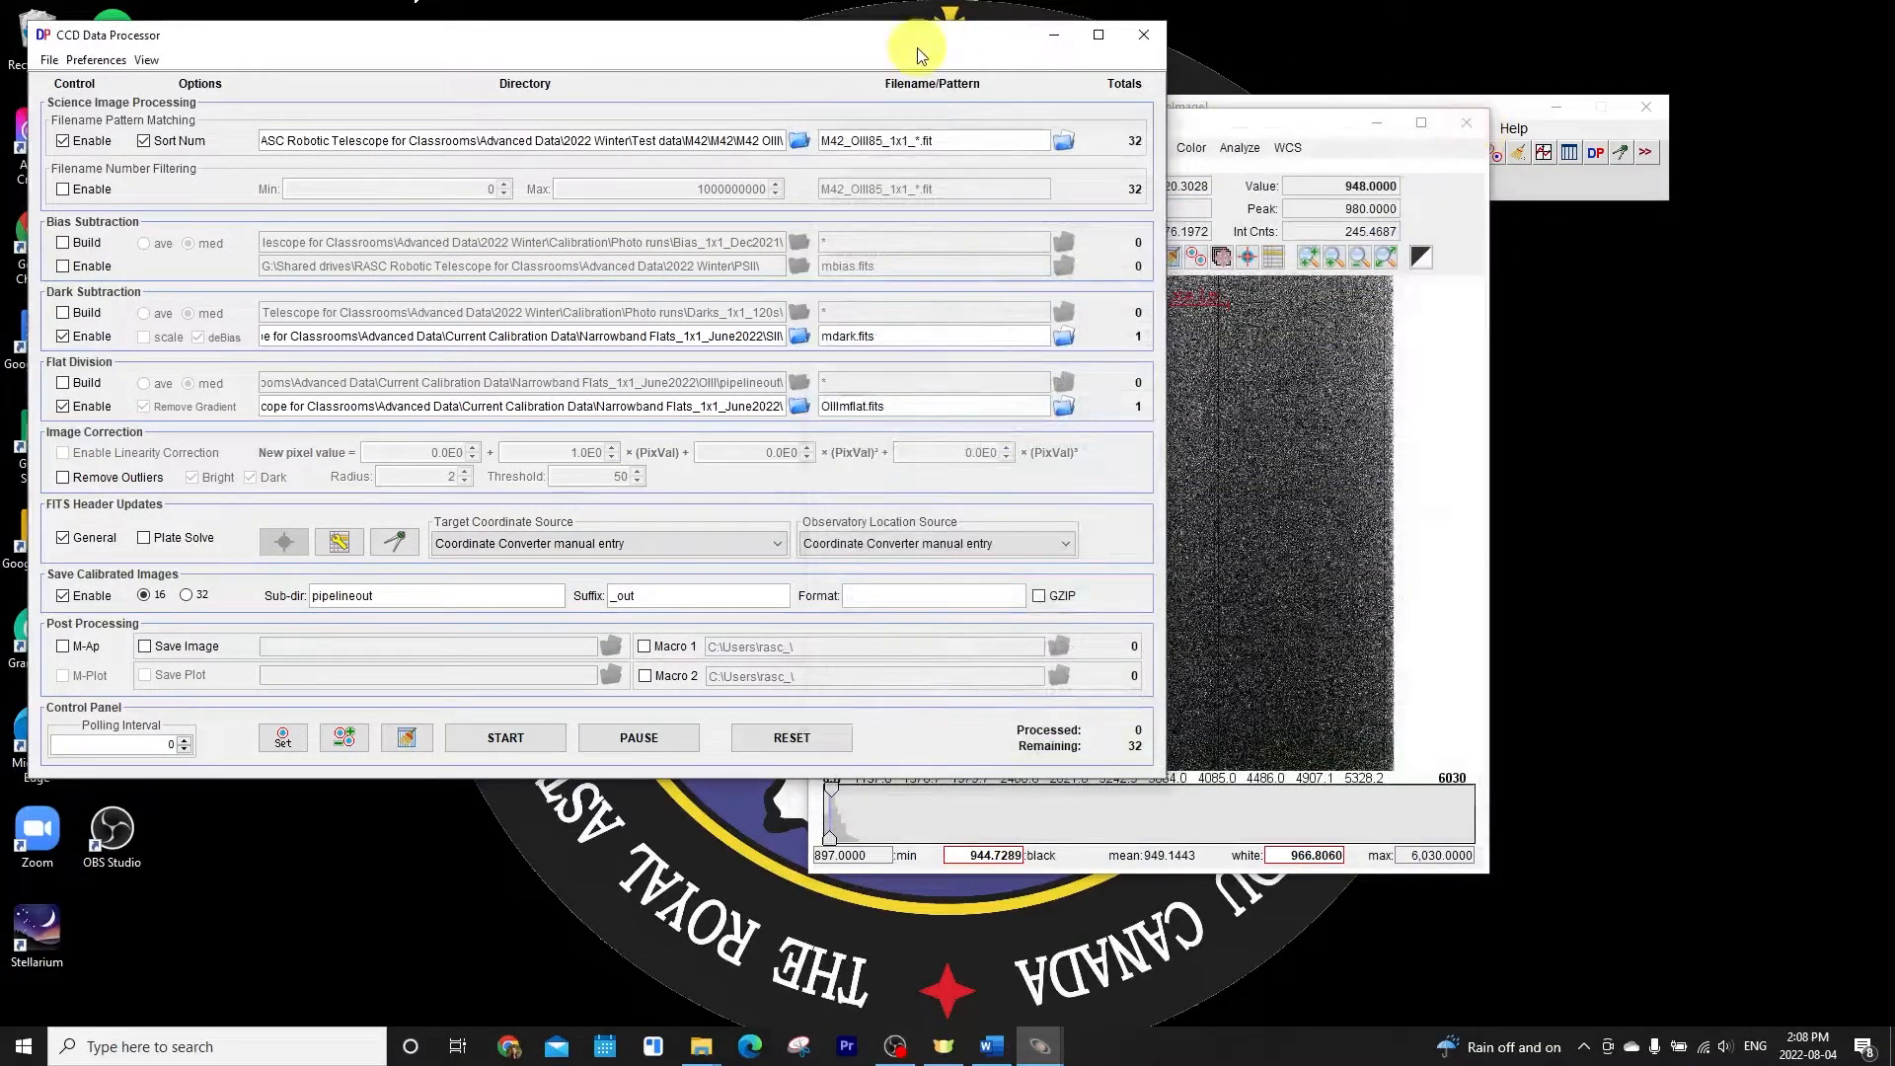
drag(918, 54, 1438, 89)
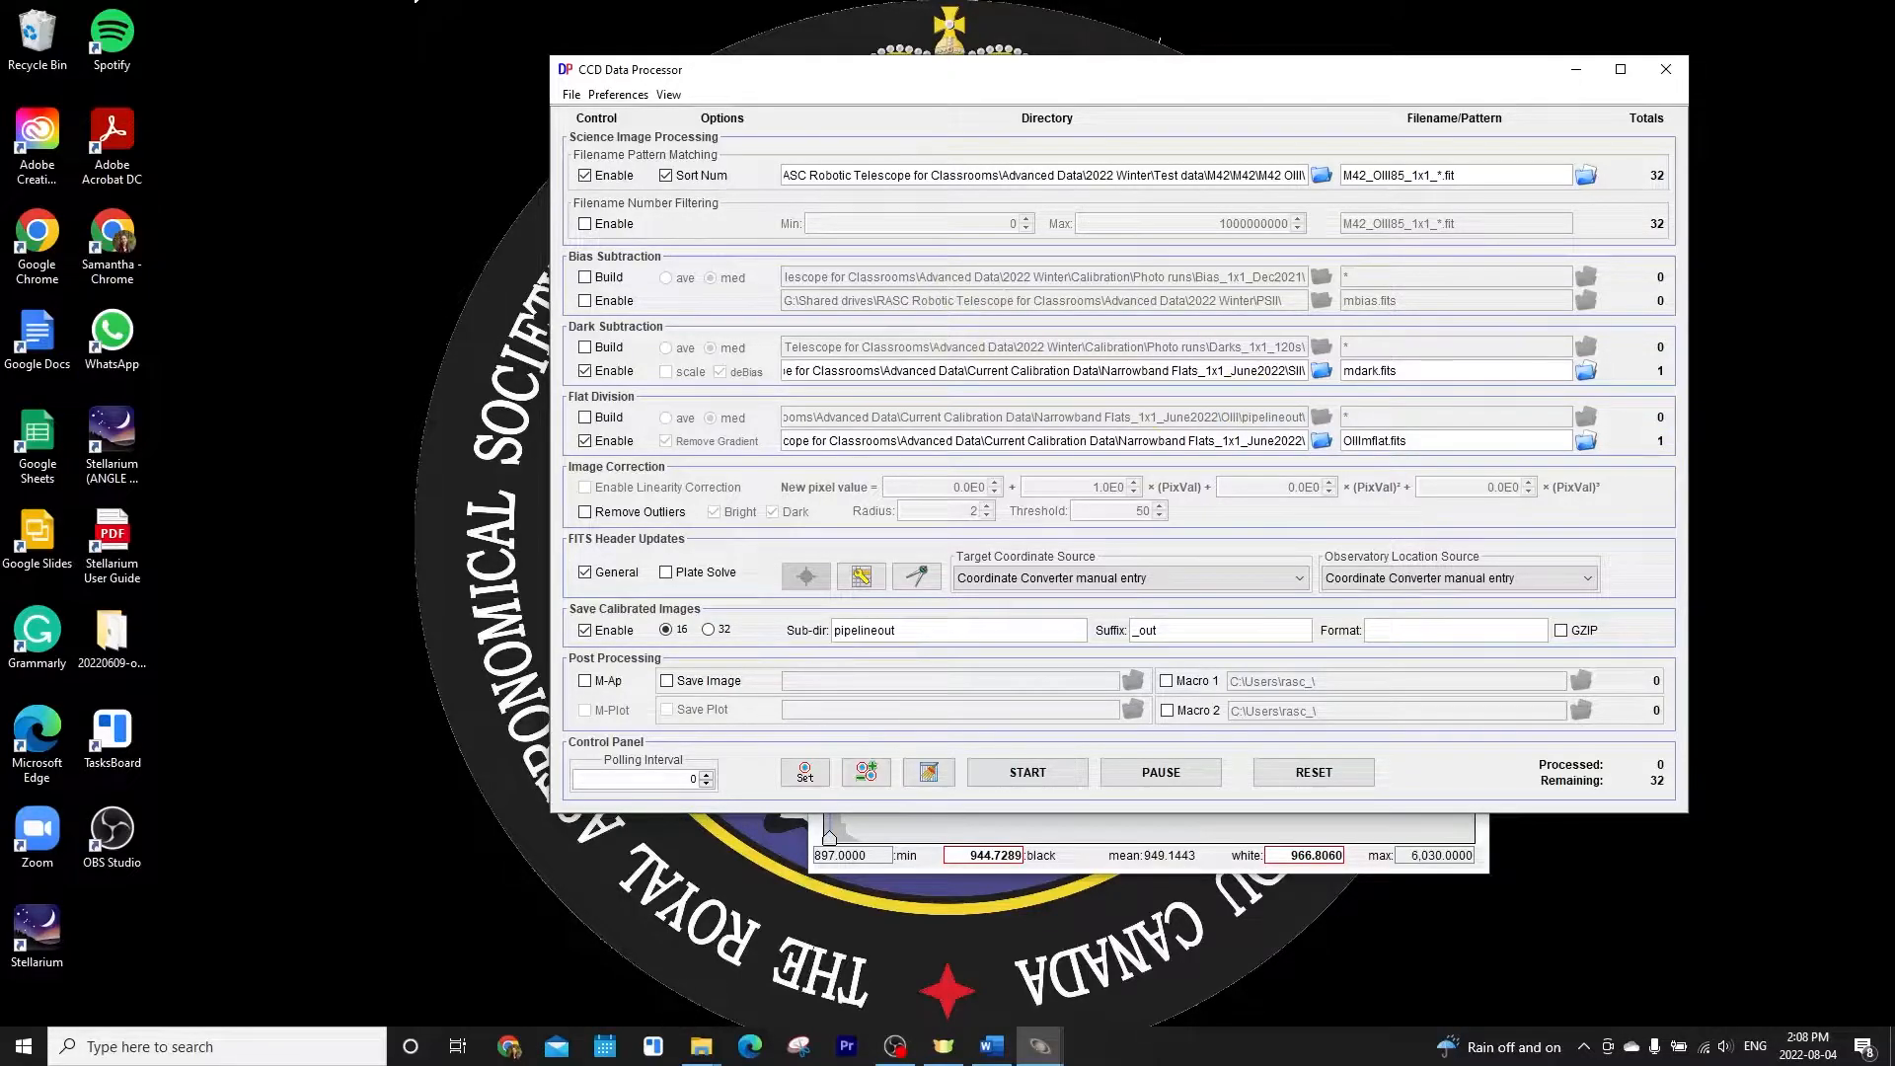
Disable dark subtraction, science image filename pattern matching and flat division in the CCD Data Processor
click(585, 371)
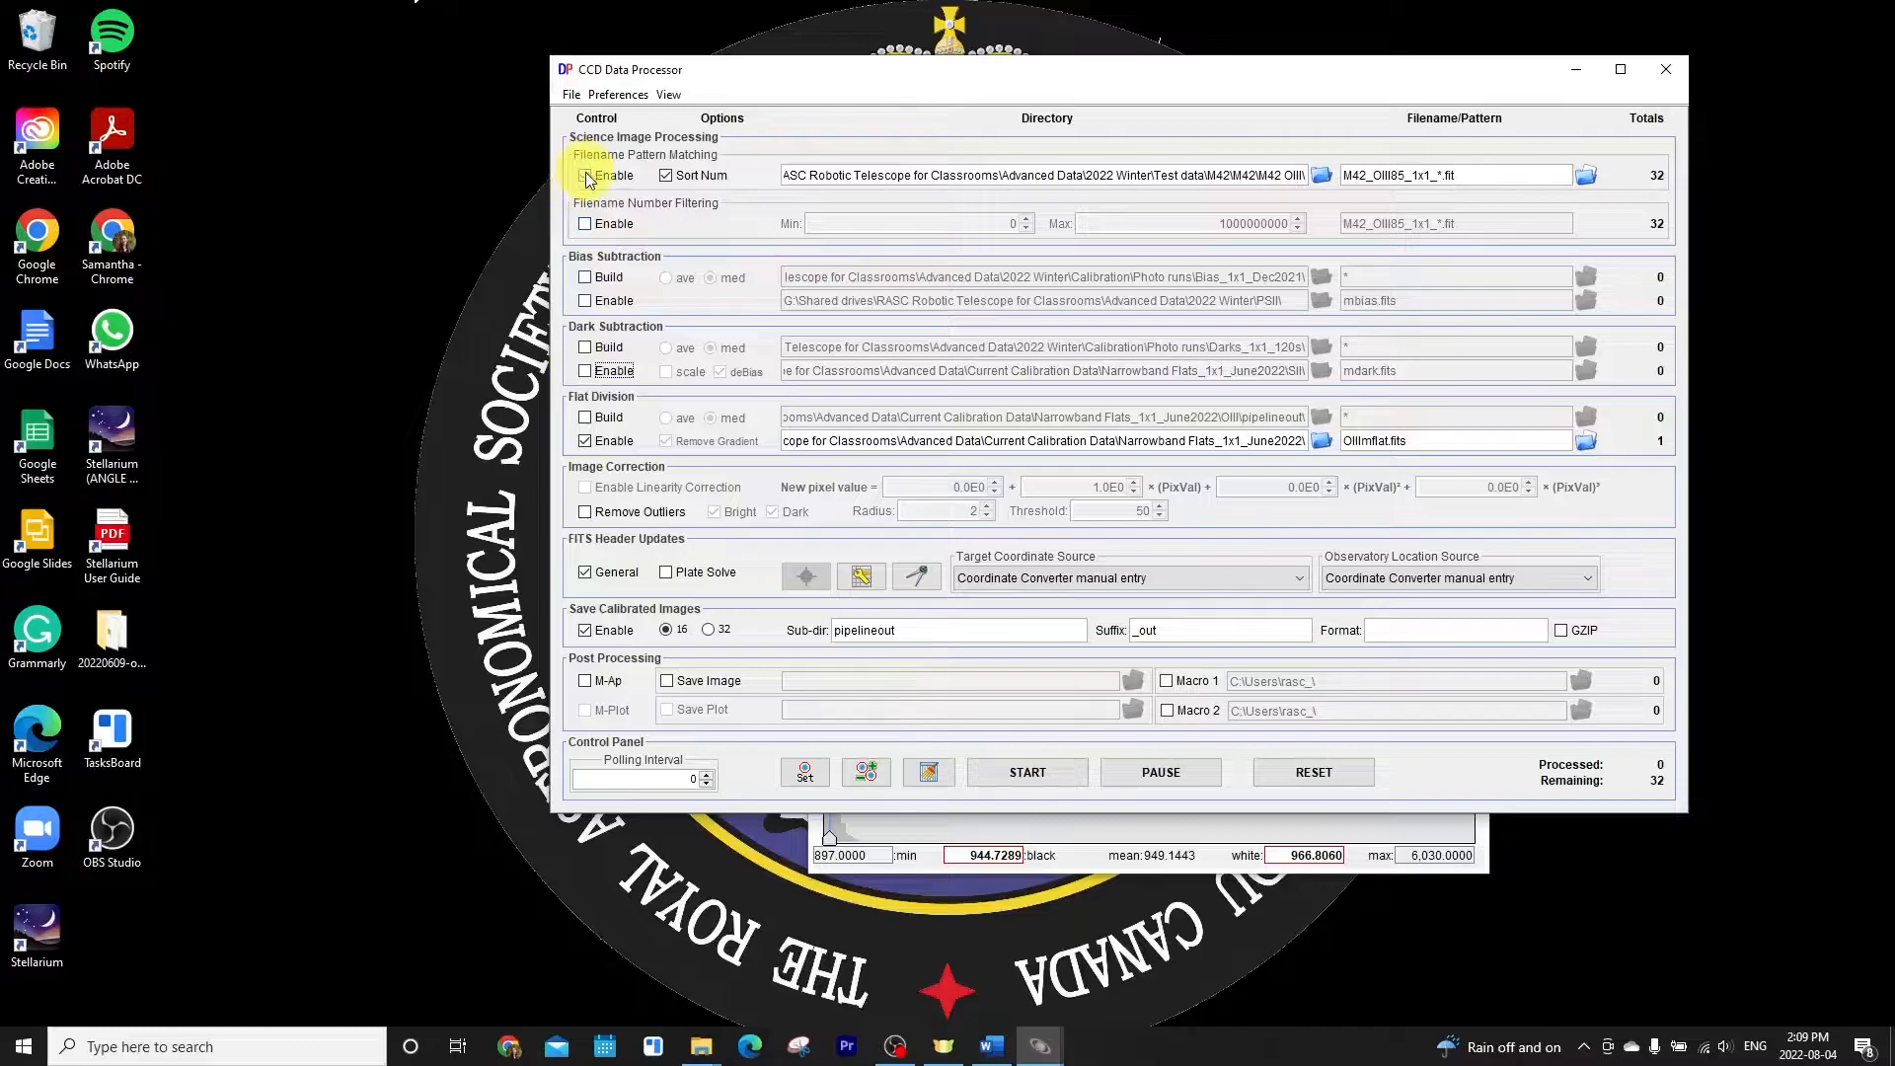
click(586, 175)
click(586, 440)
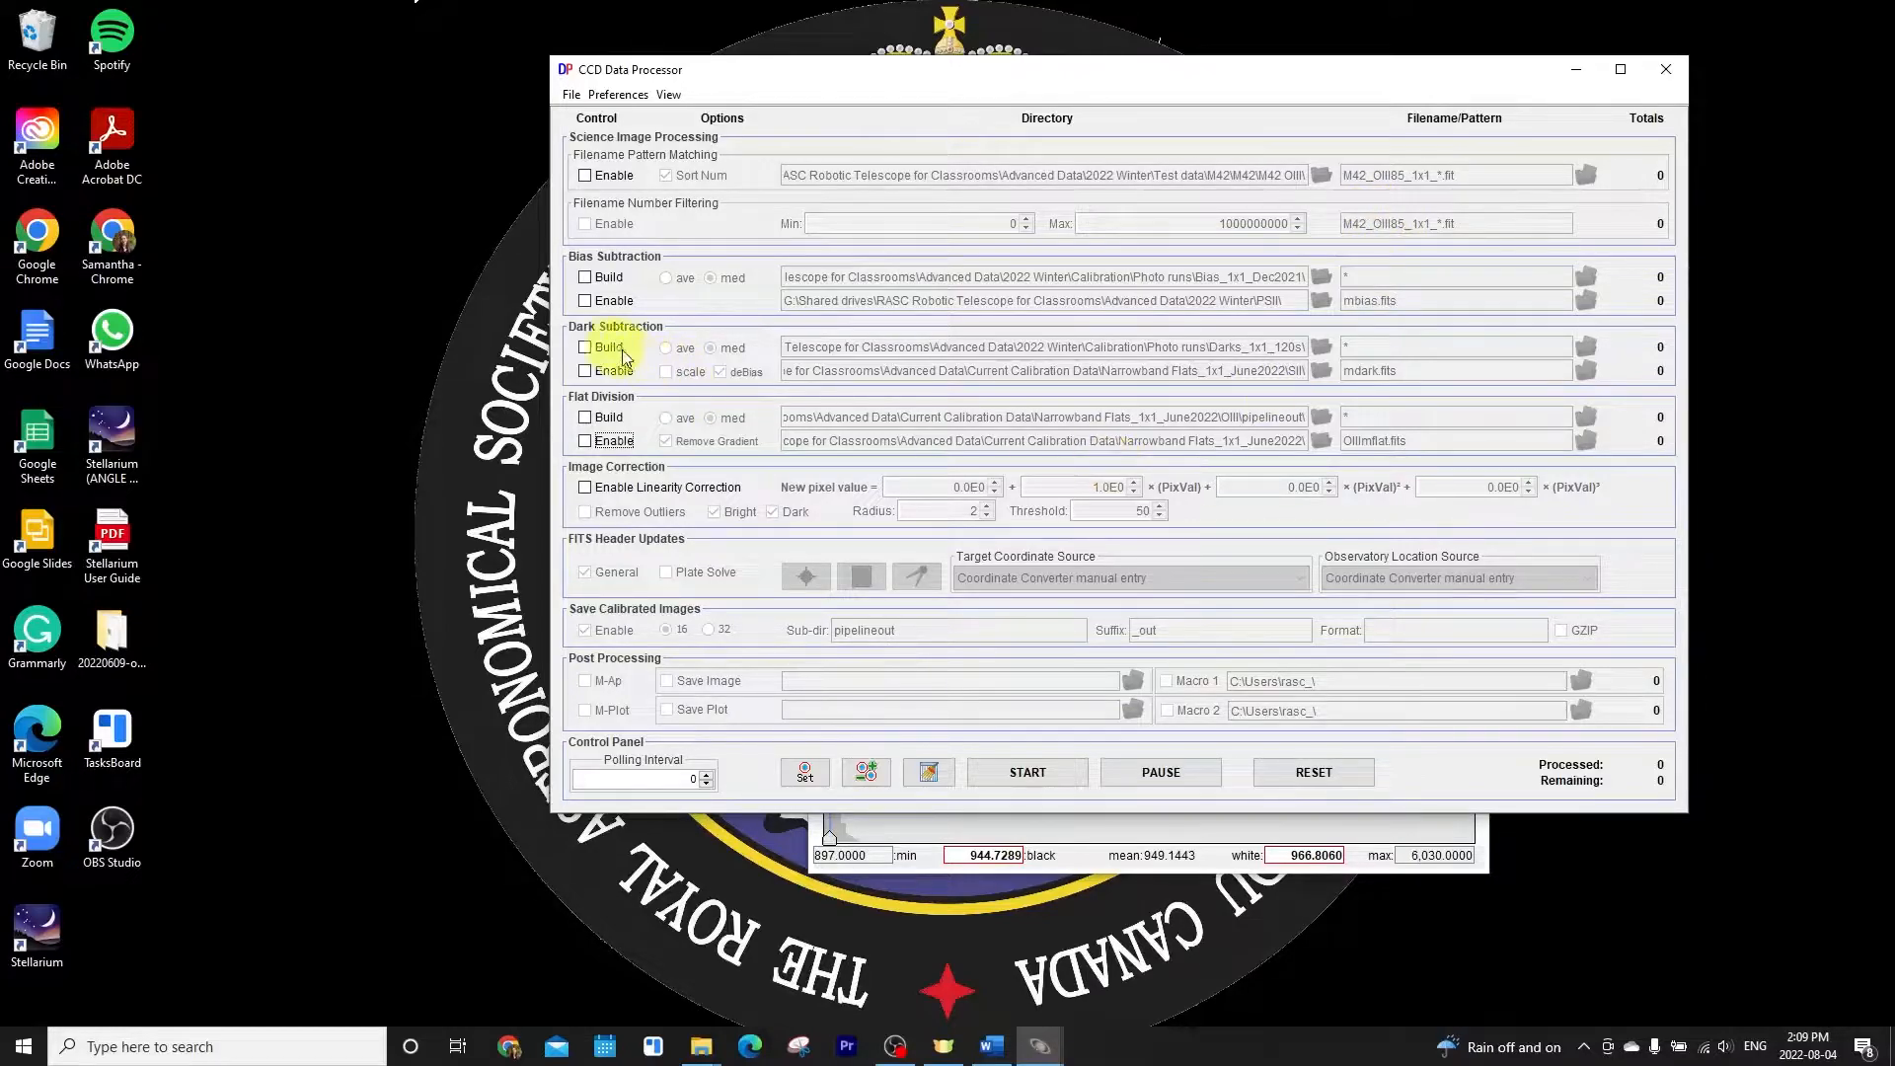
Enable building the master bias from the *.fit files in the AstroImage Data Calibration Frames\Bias_1x1 directory
click(585, 277)
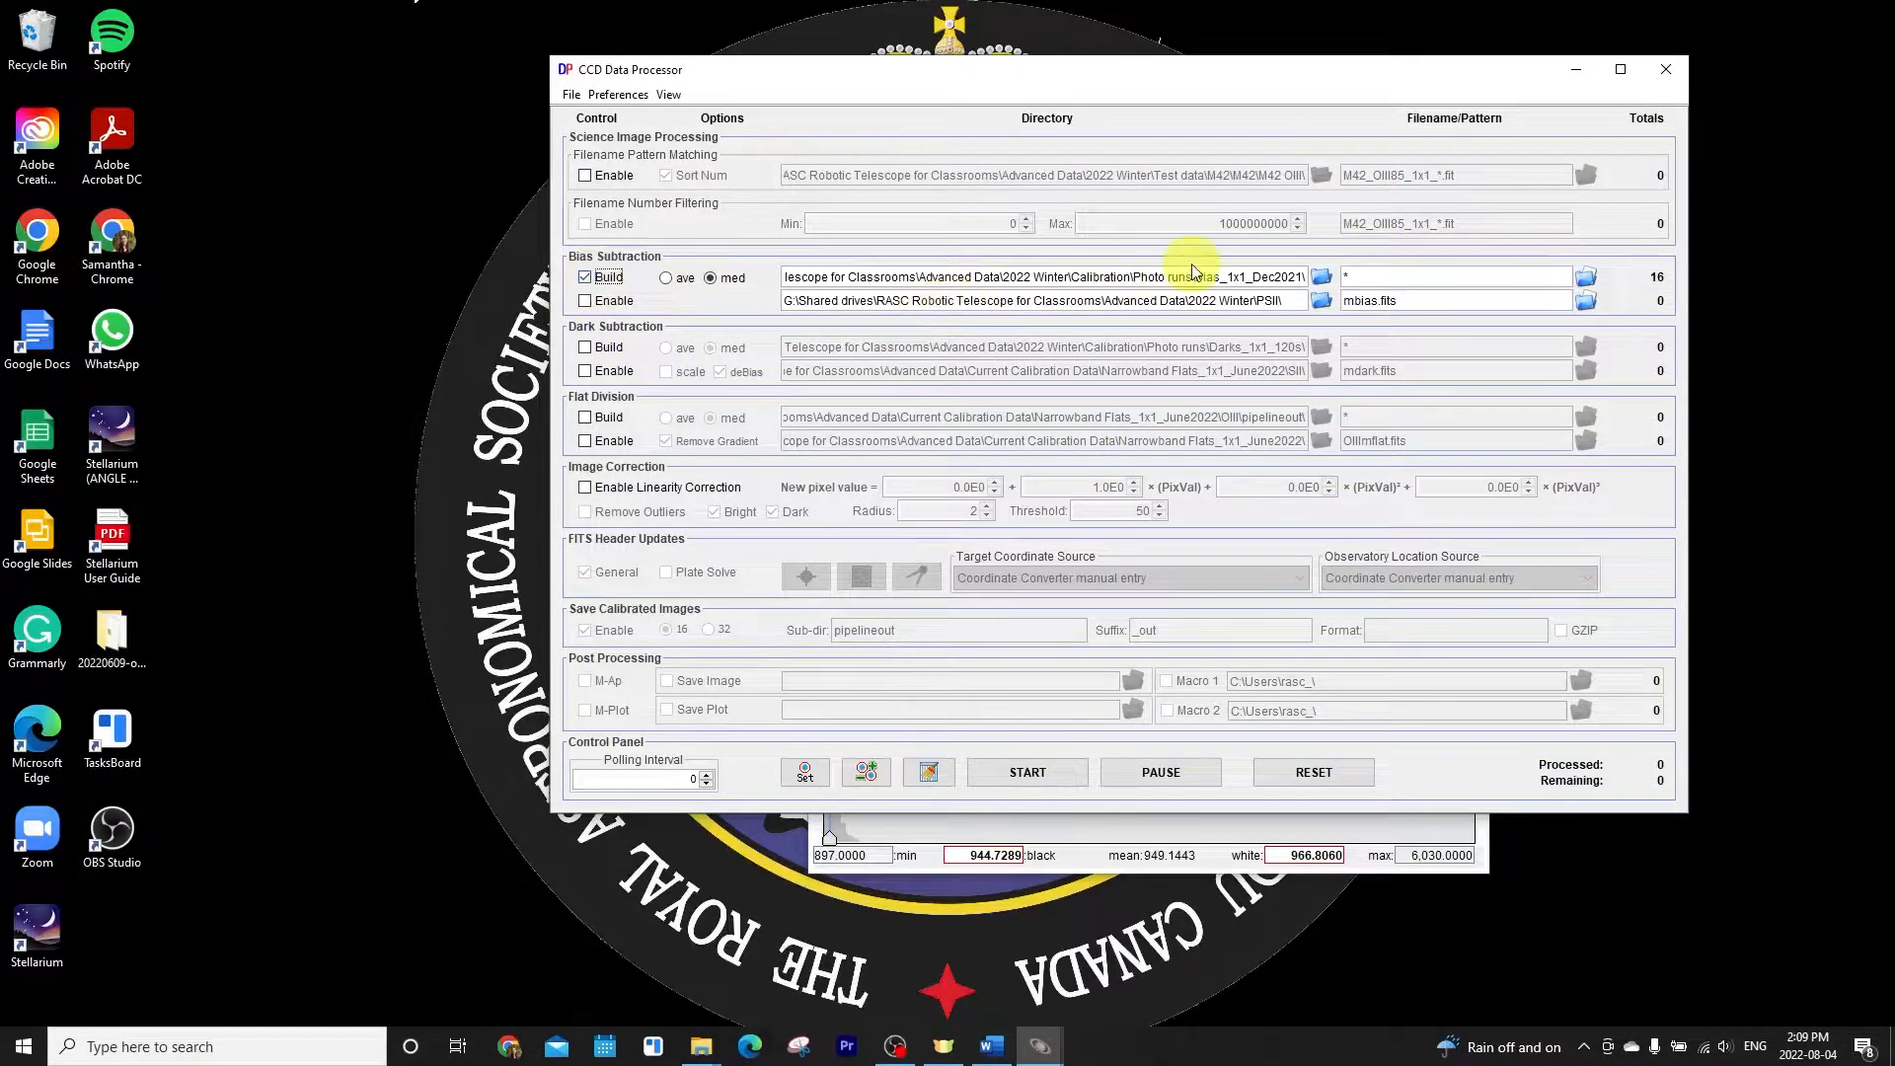
click(1322, 286)
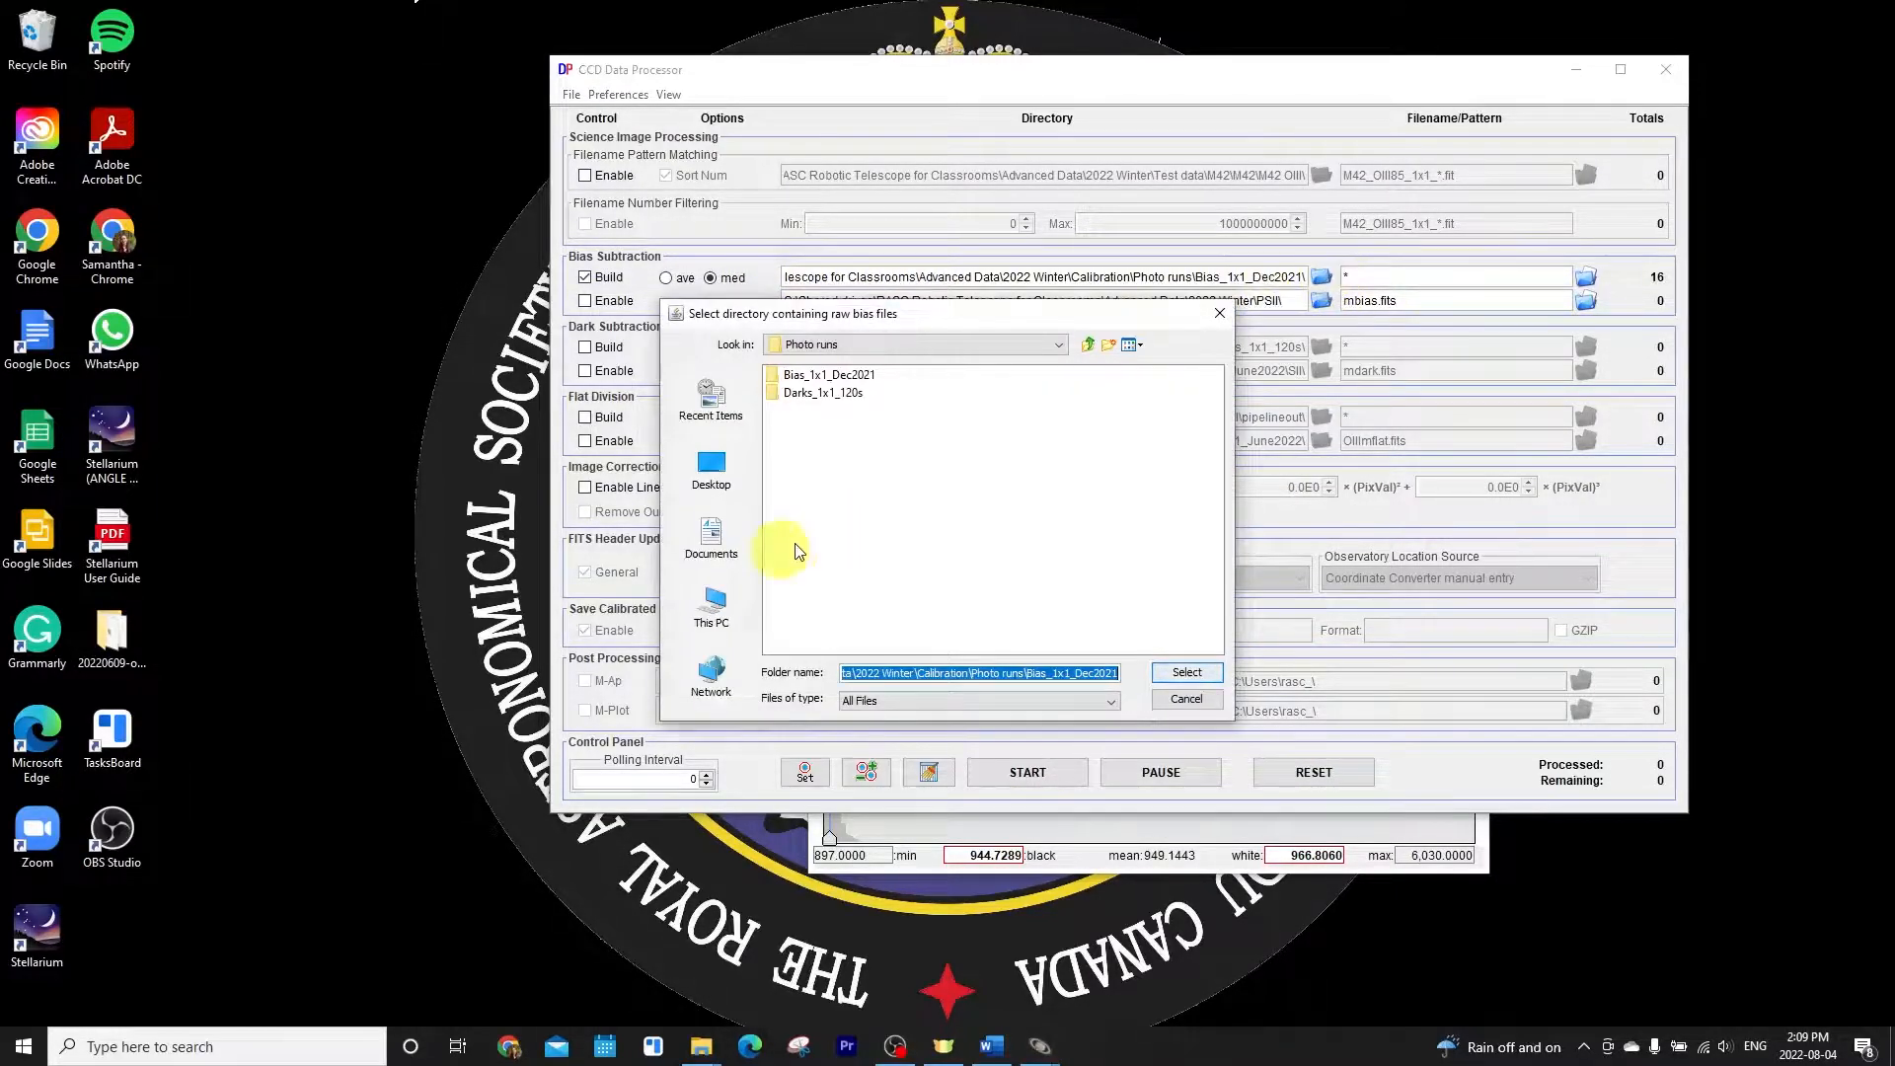
click(725, 525)
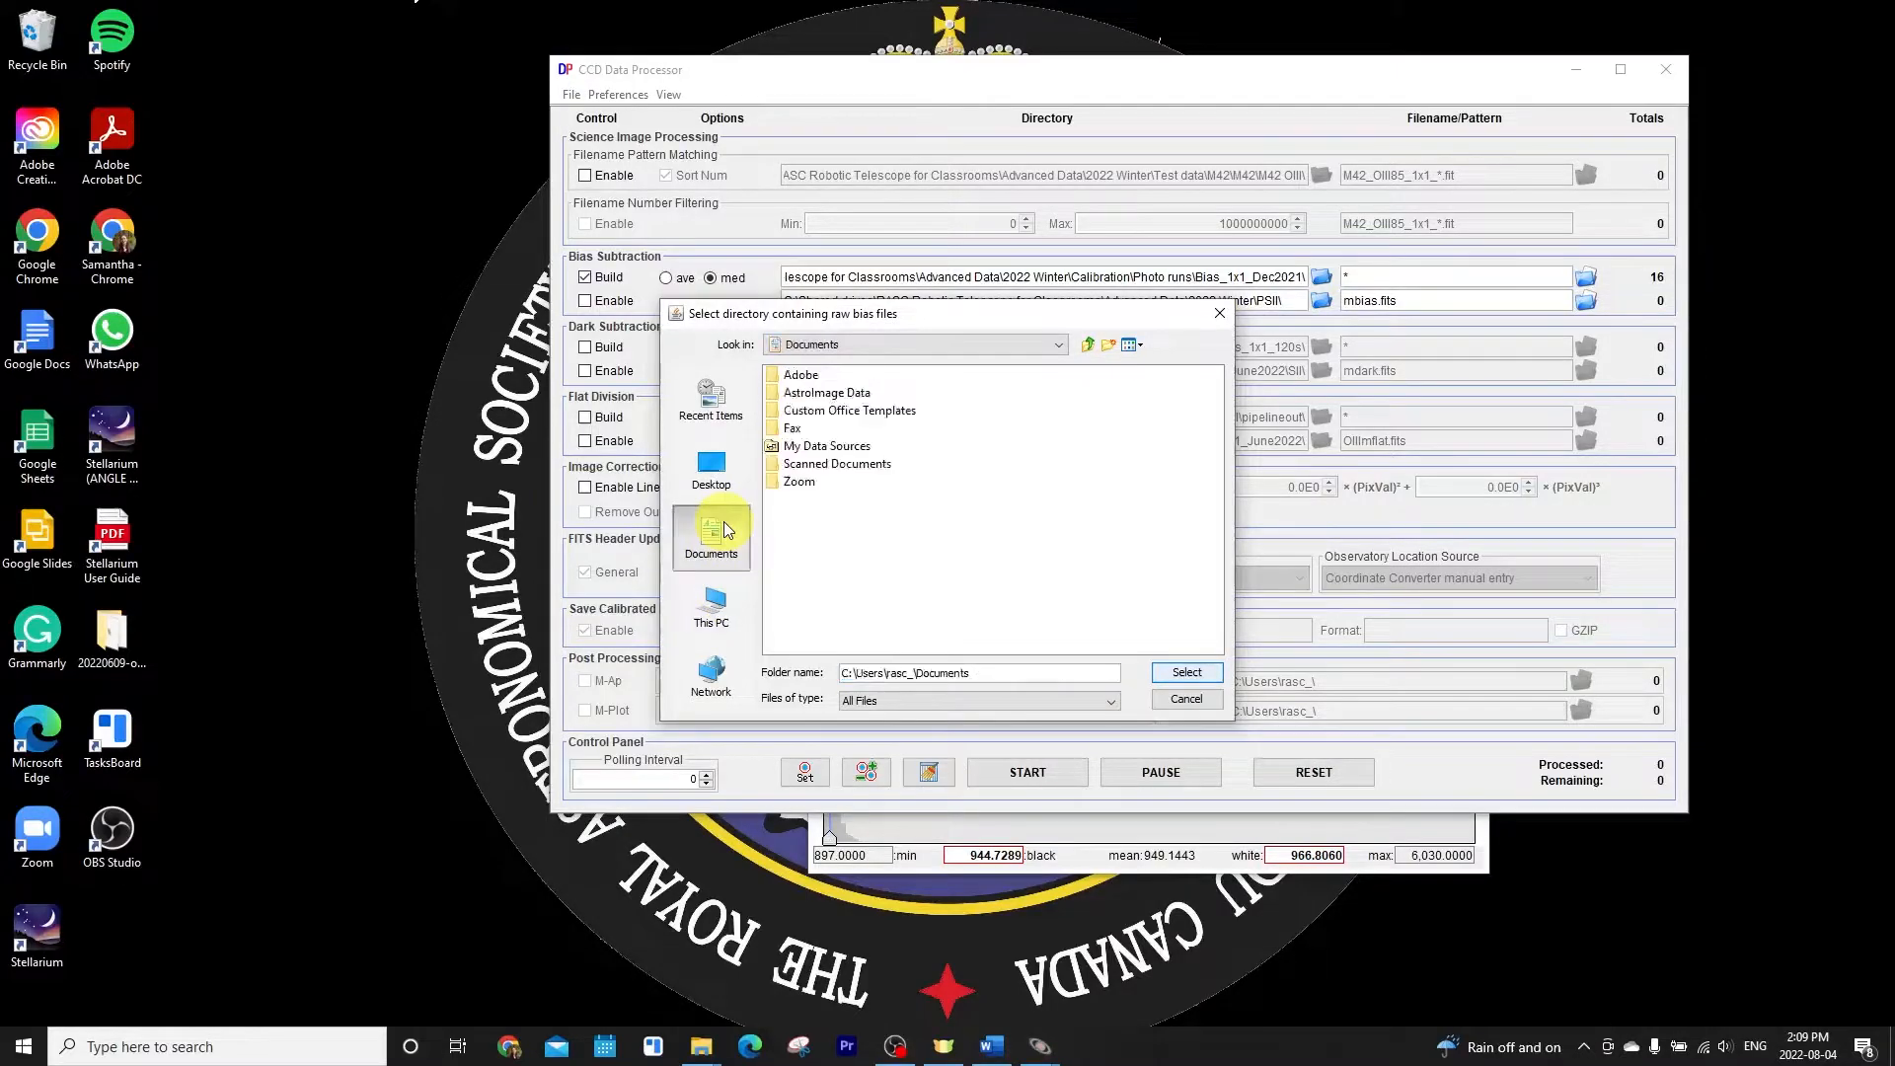
click(714, 604)
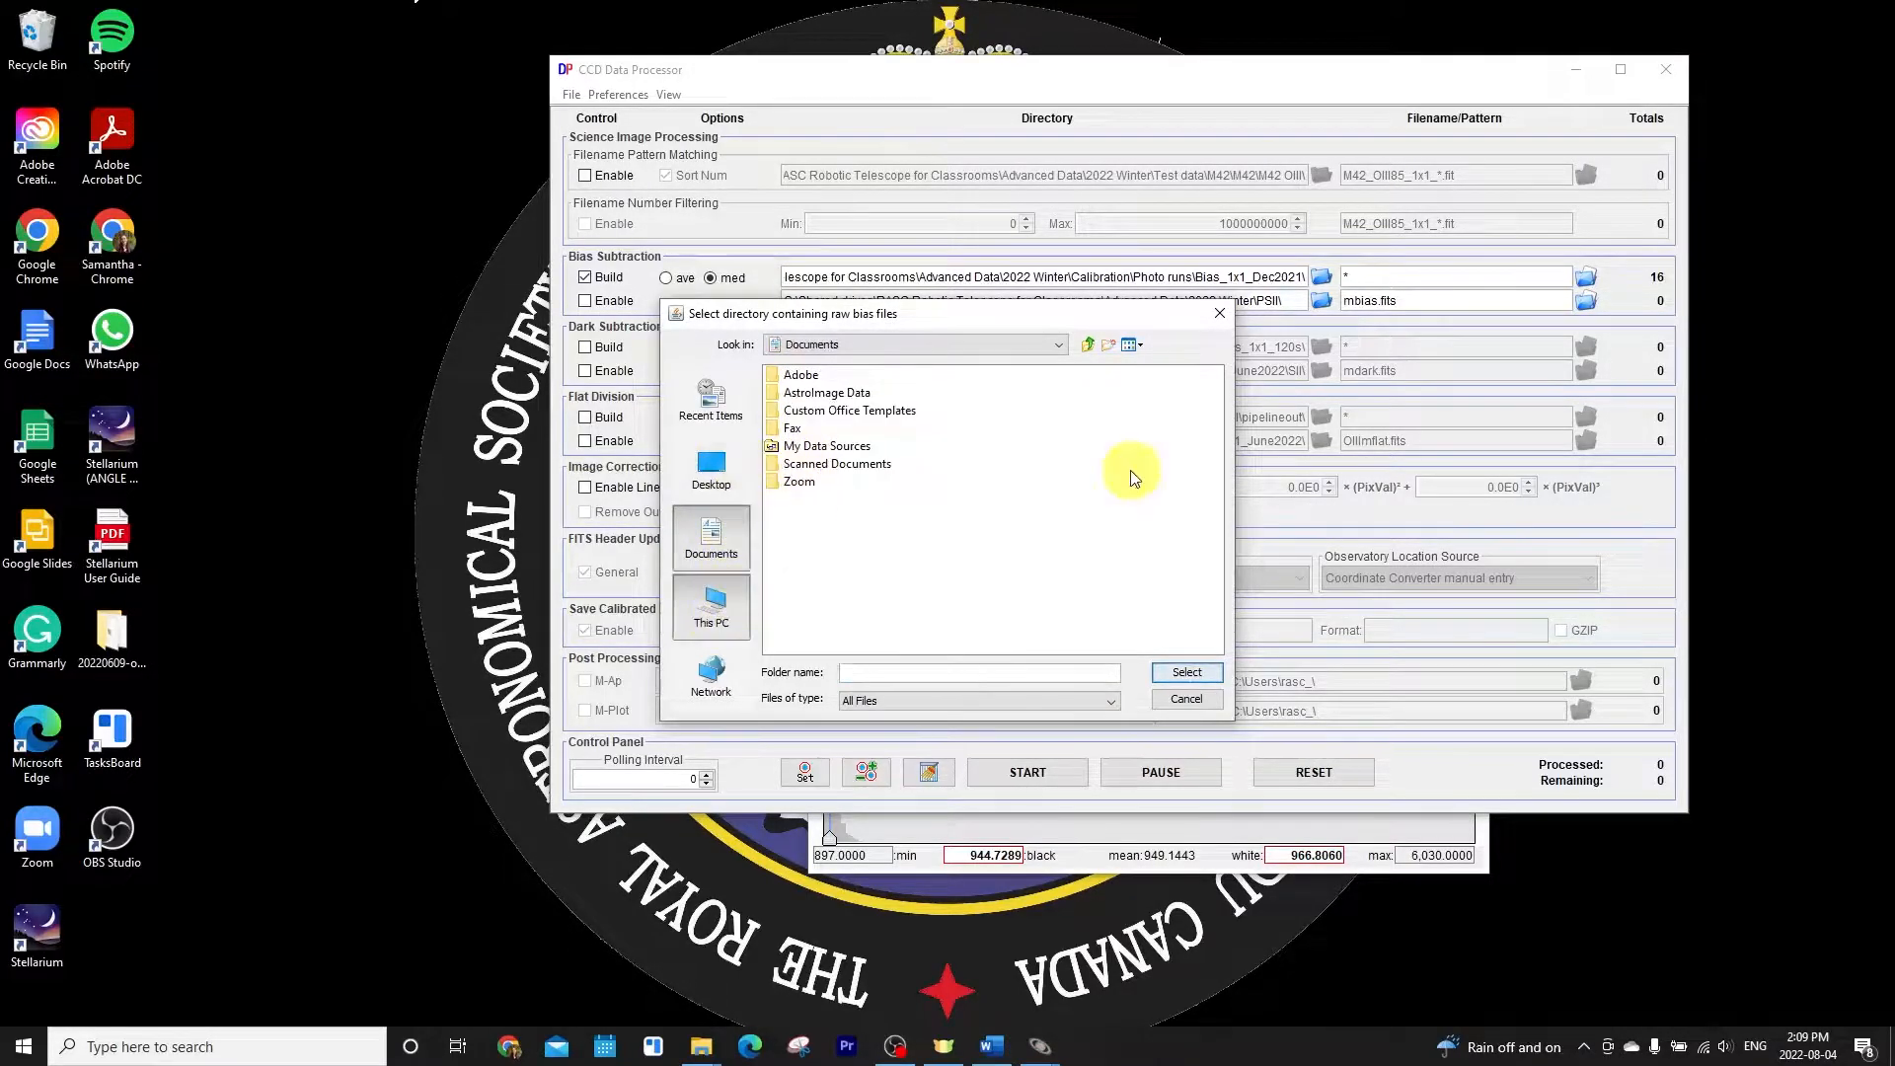
double_click(795, 465)
double_click(798, 376)
click(798, 376)
double_click(798, 376)
click(799, 376)
double_click(799, 376)
click(799, 378)
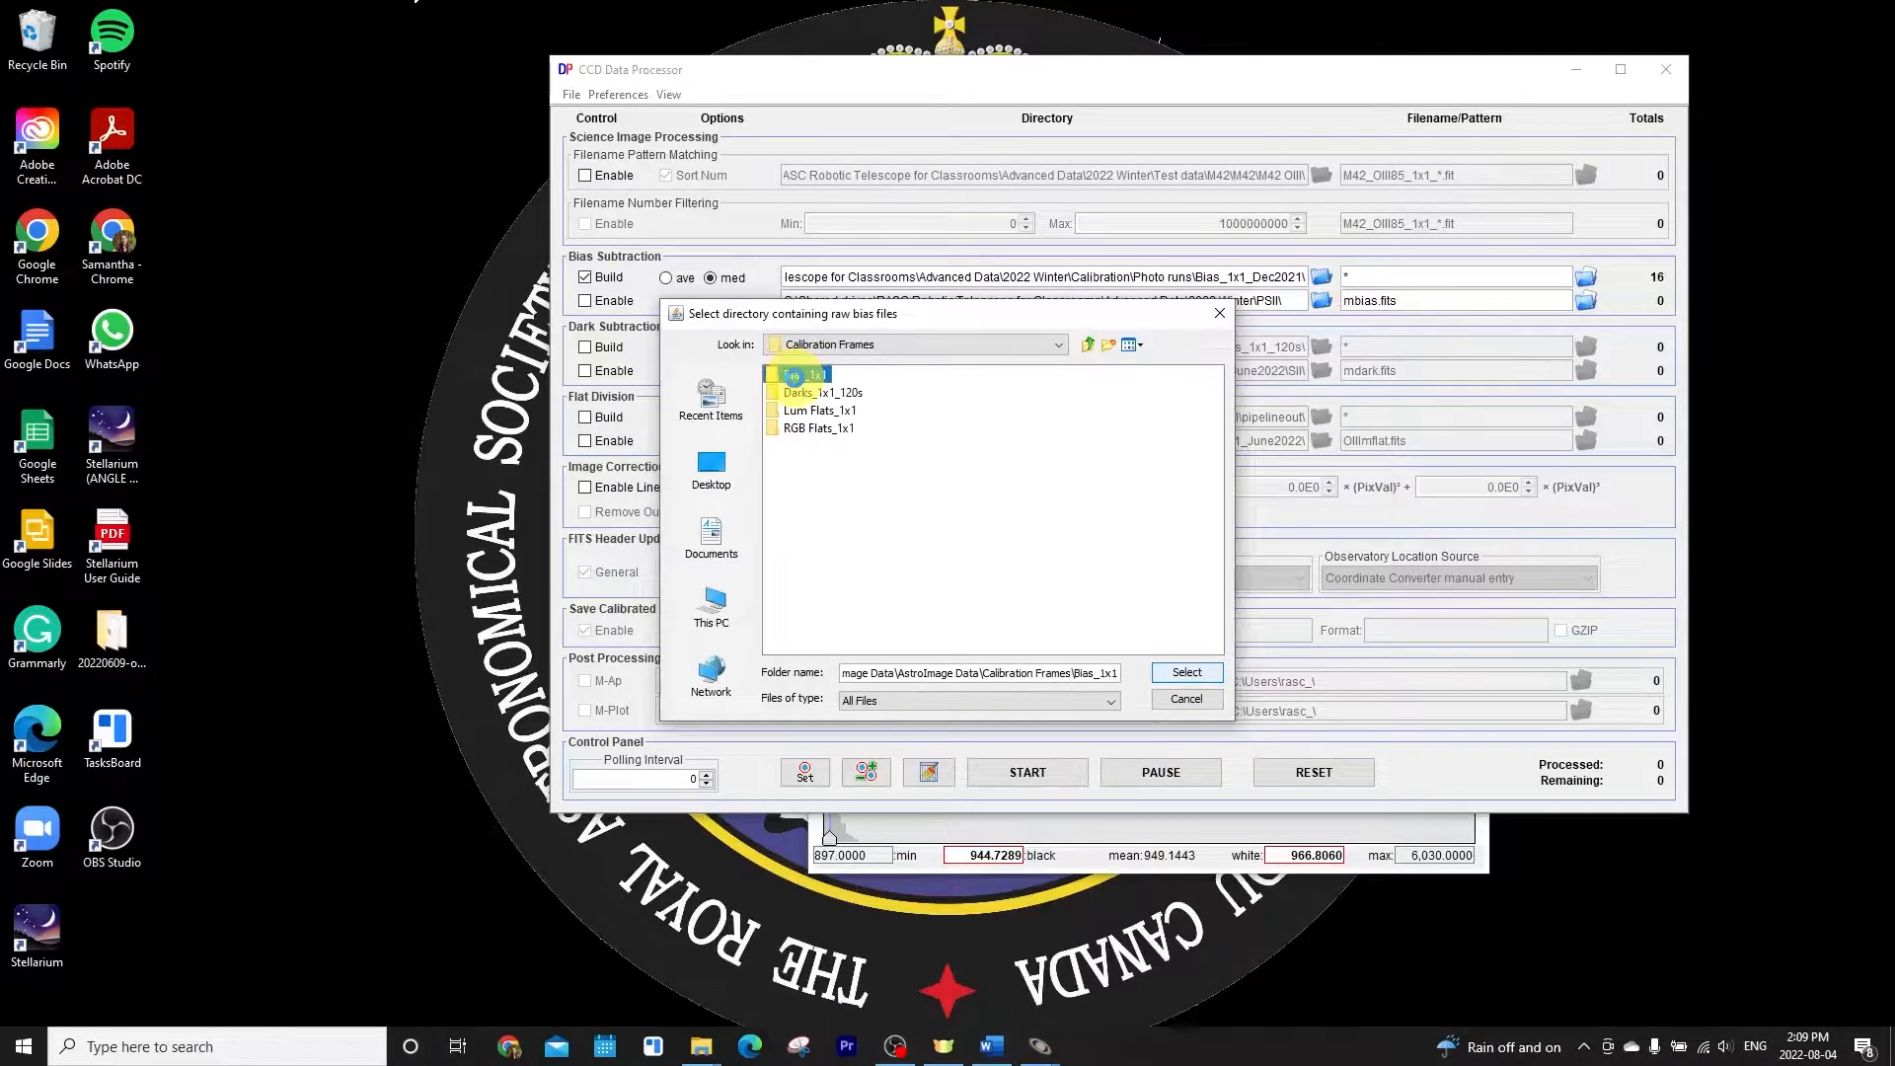
double_click(798, 380)
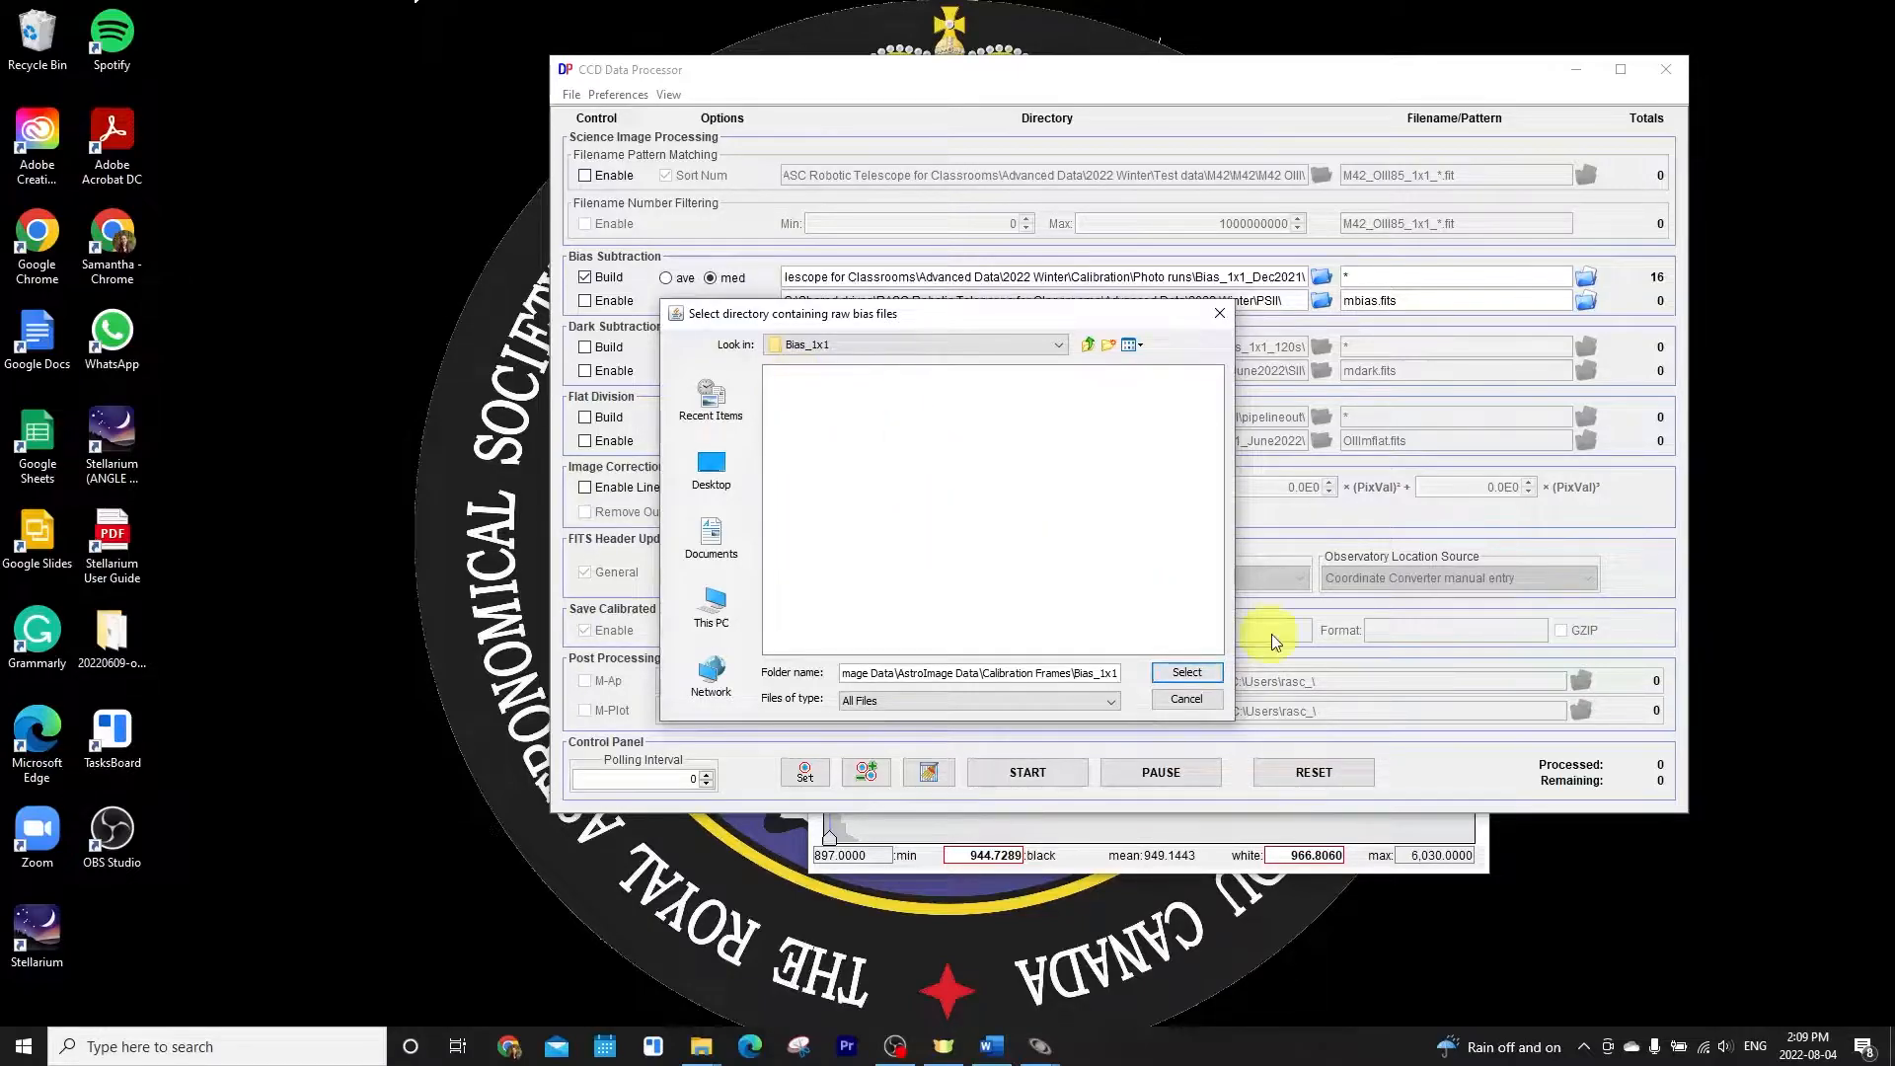
click(1176, 673)
click(1377, 276)
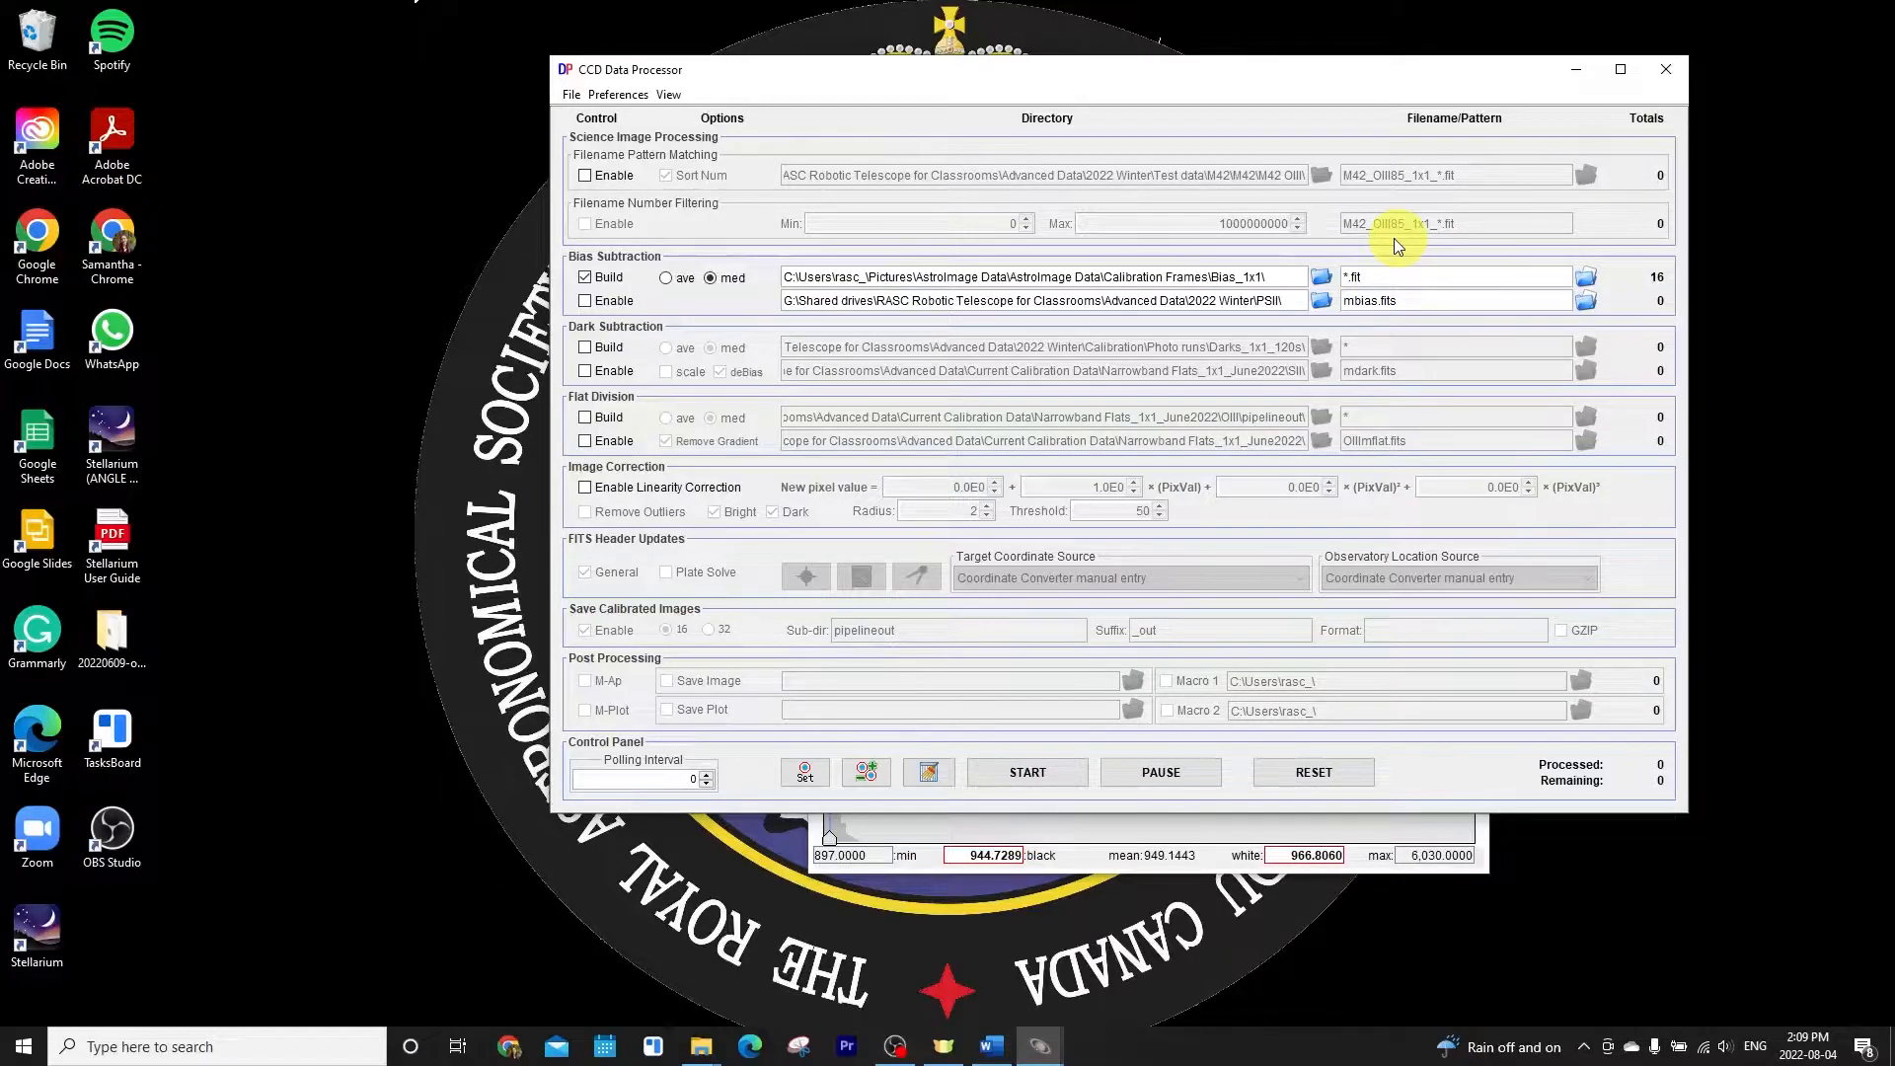
double_click(1346, 276)
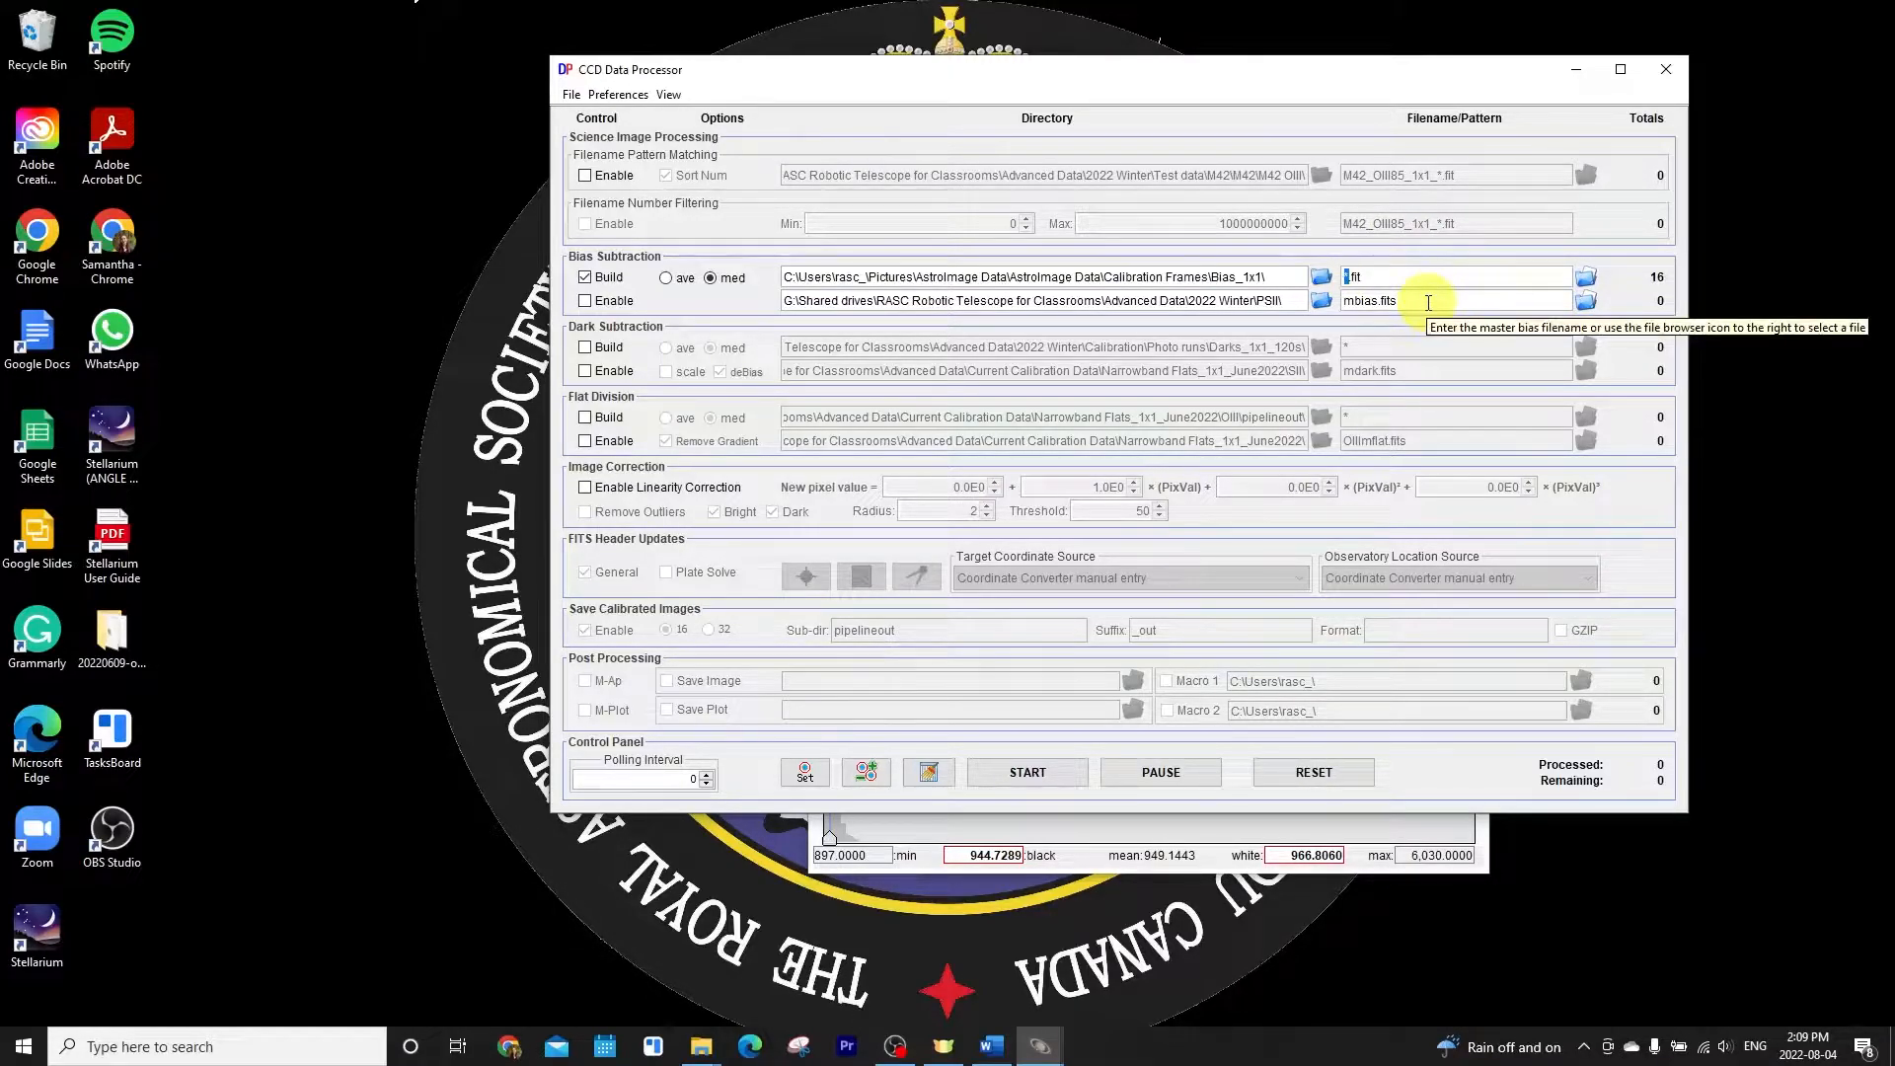
Set the master bias directory to a Masters folder inside Calibration Frames, and run the median build to mbias.fits
click(1322, 301)
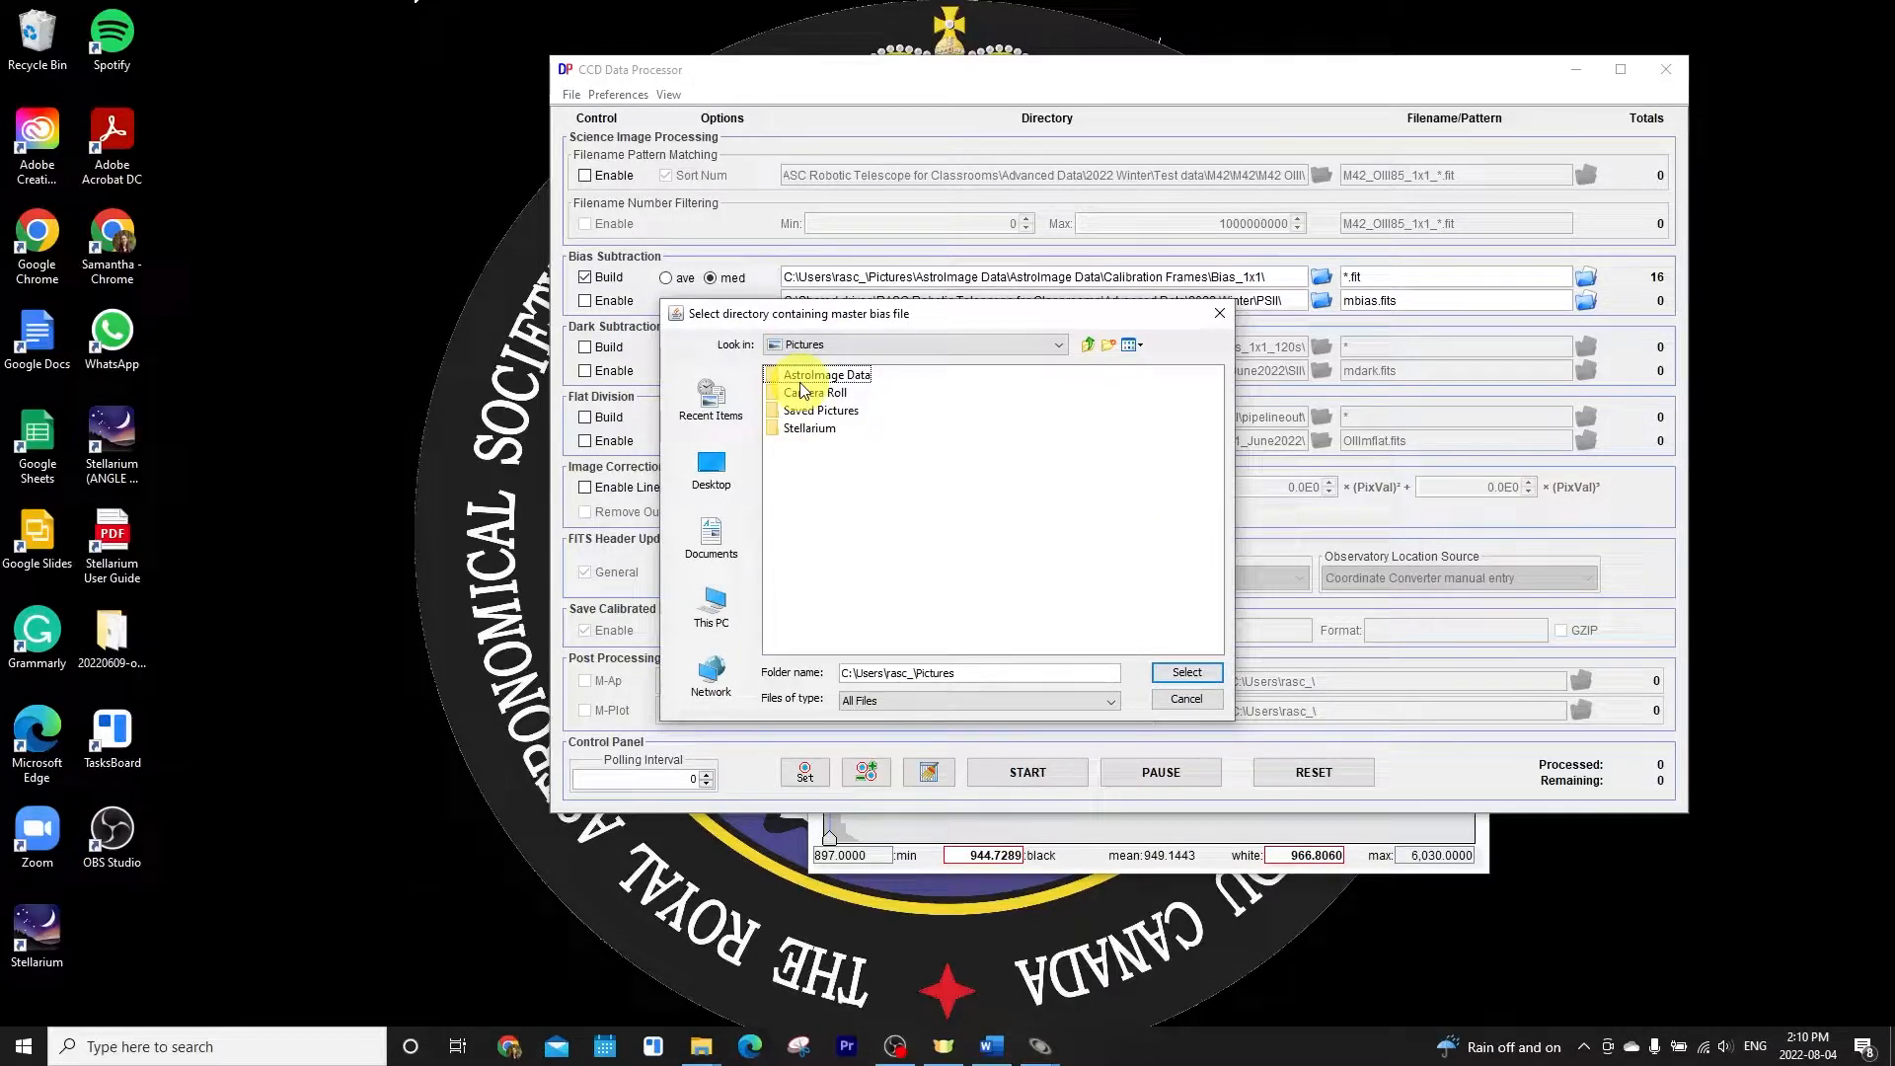
double_click(803, 375)
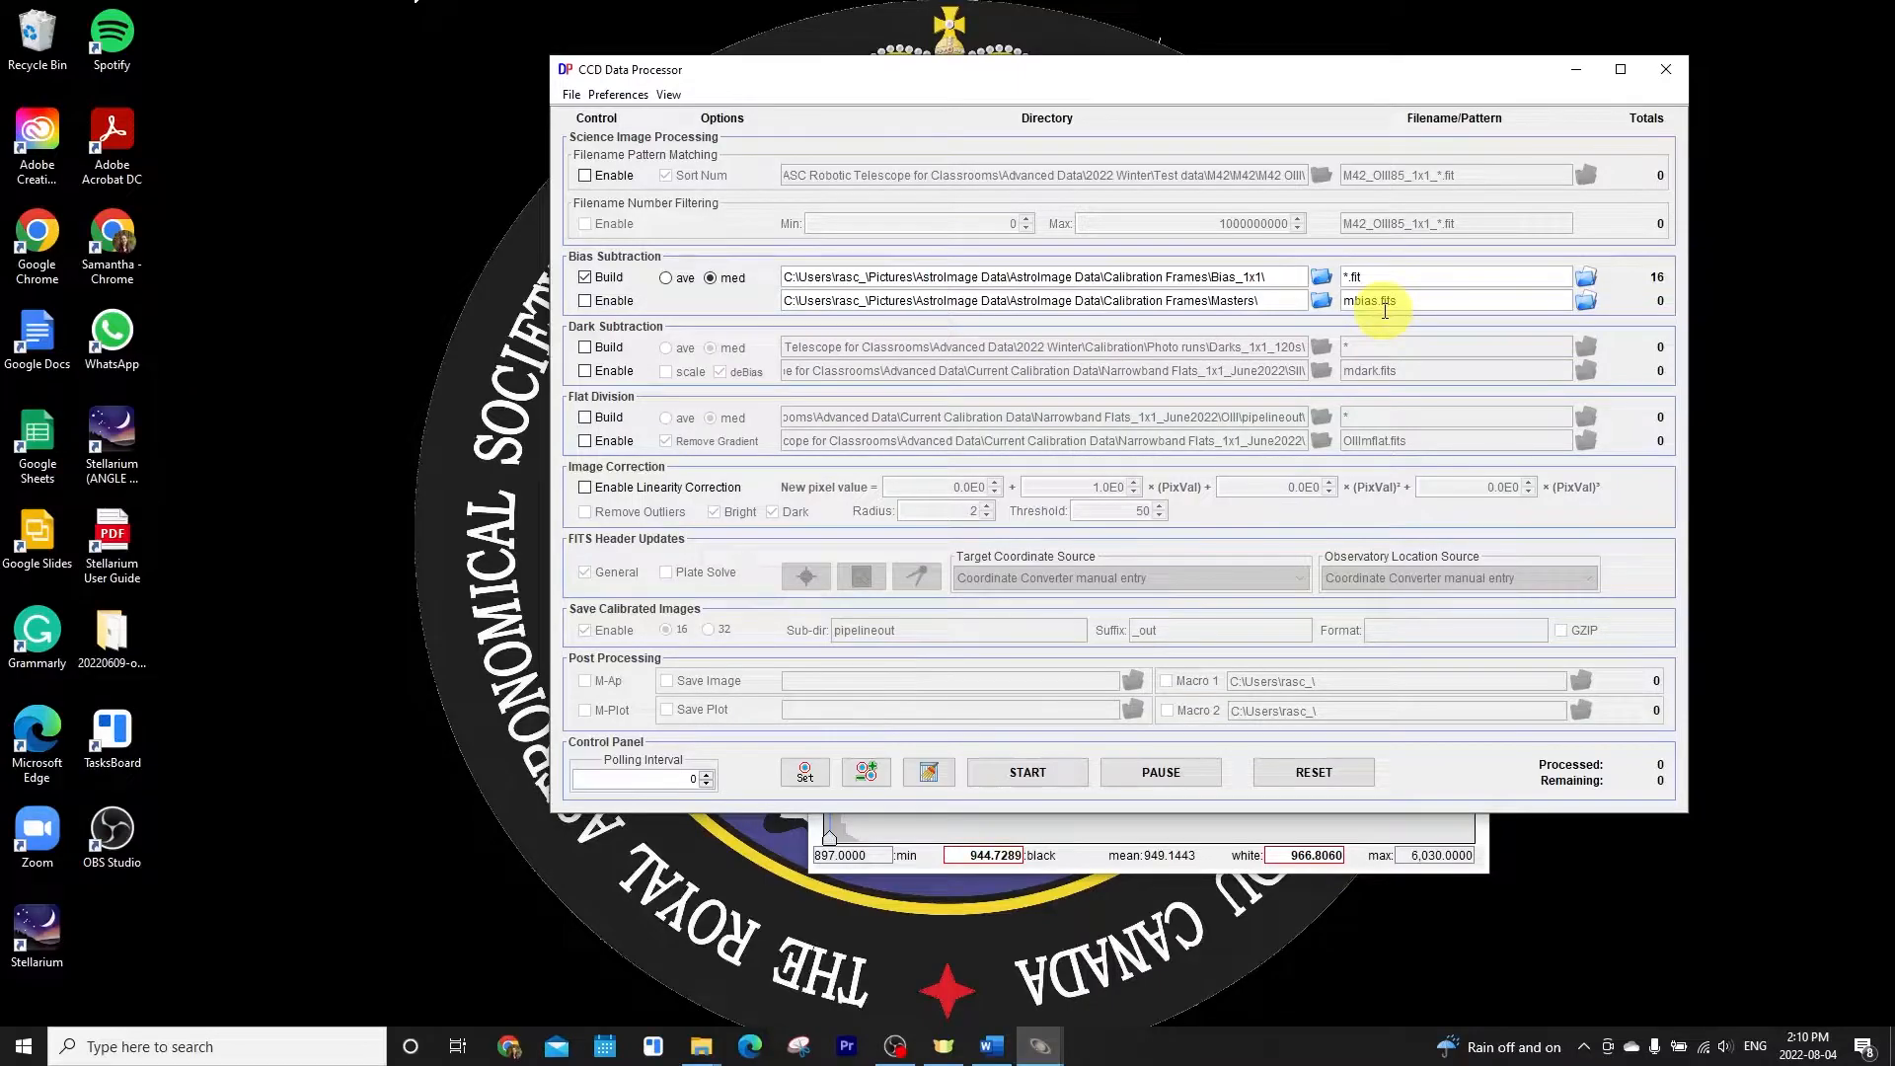
drag(1398, 301, 1344, 299)
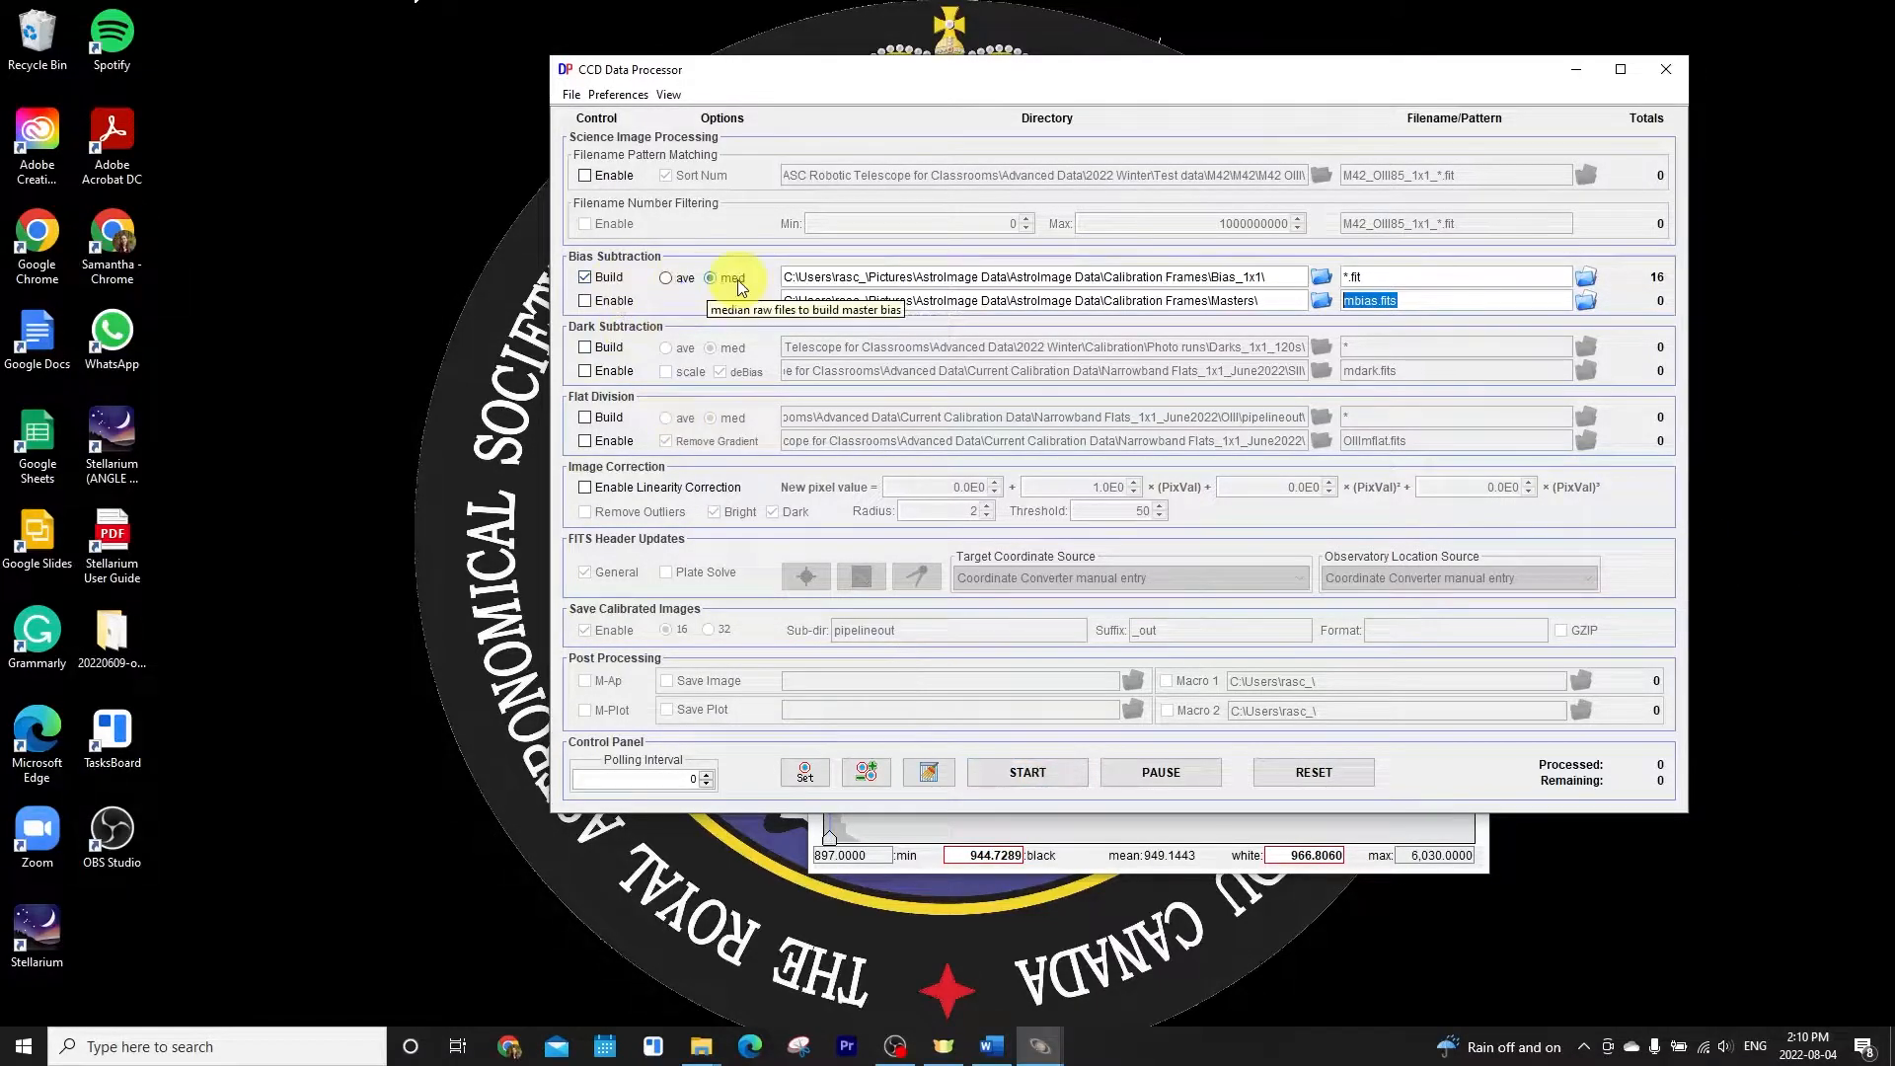
click(1044, 779)
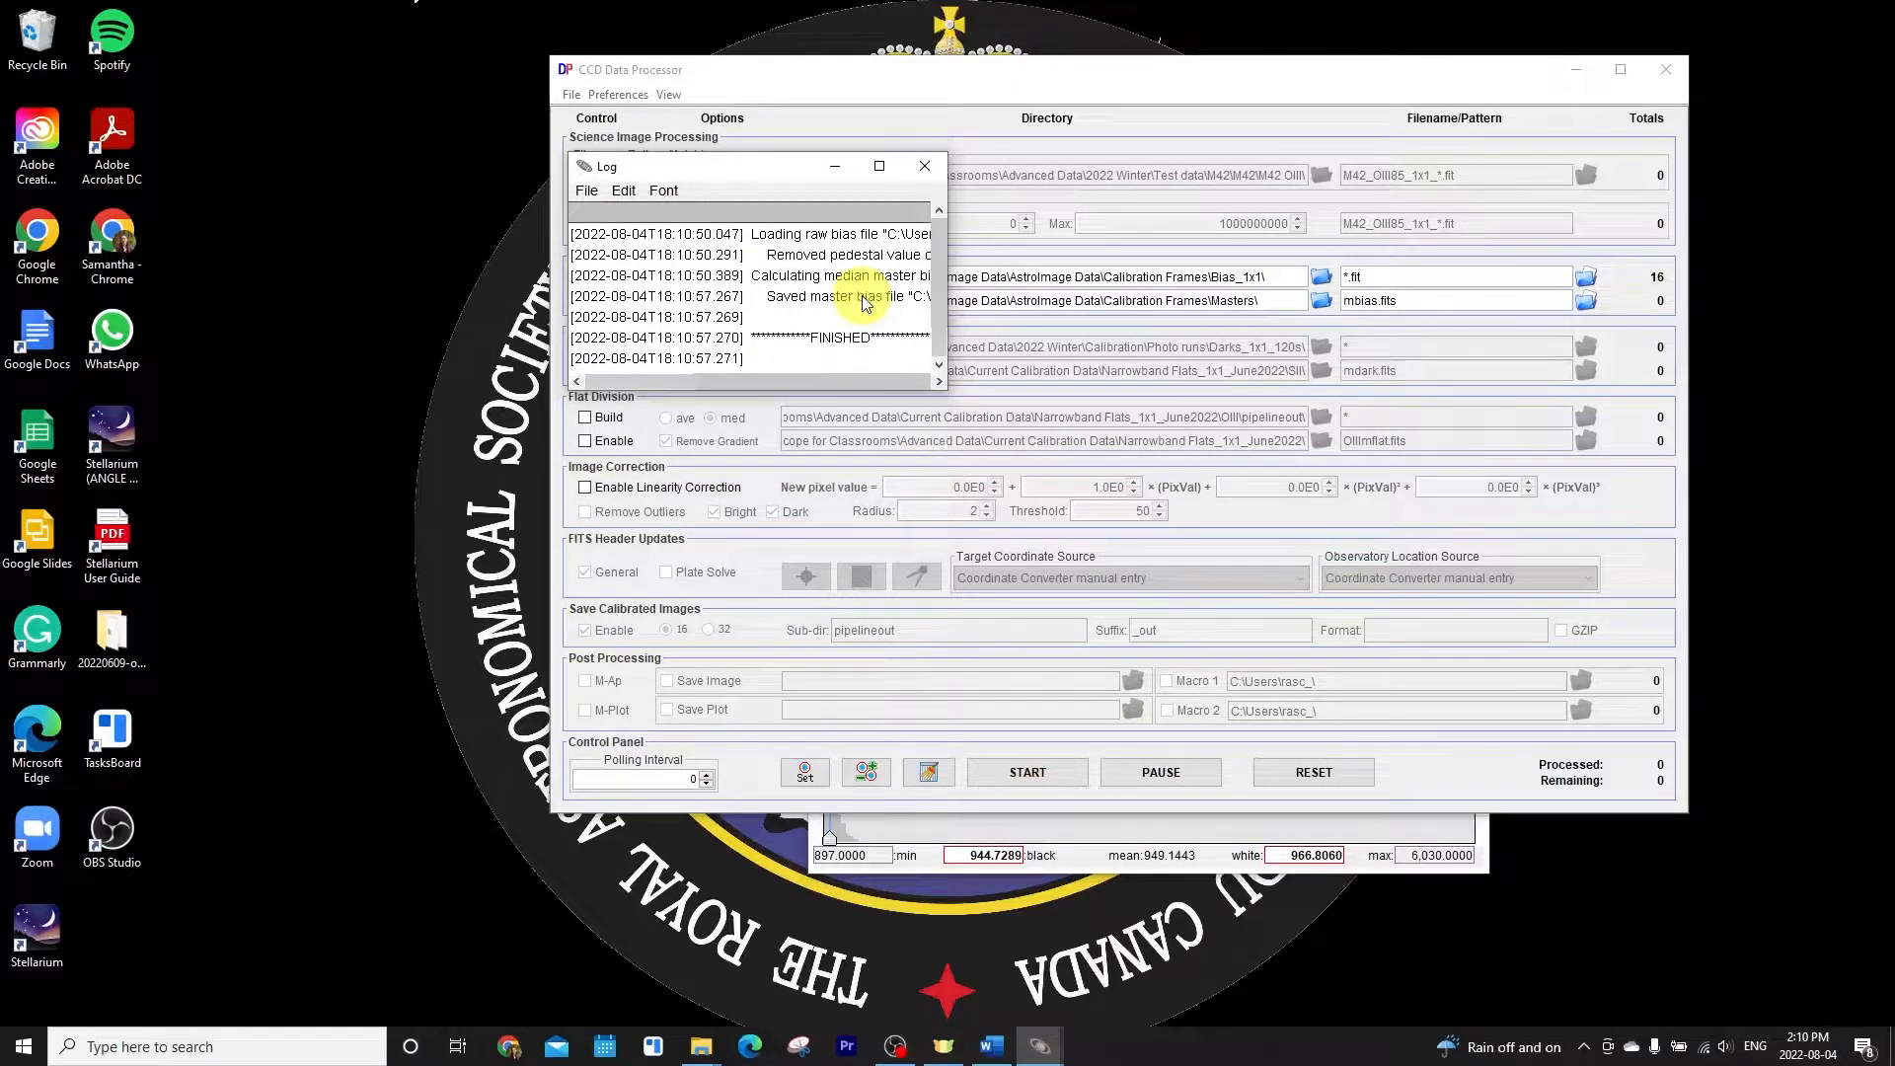
Switch to File Explorer and open the Masters folder inside Calibration Frames
click(711, 1053)
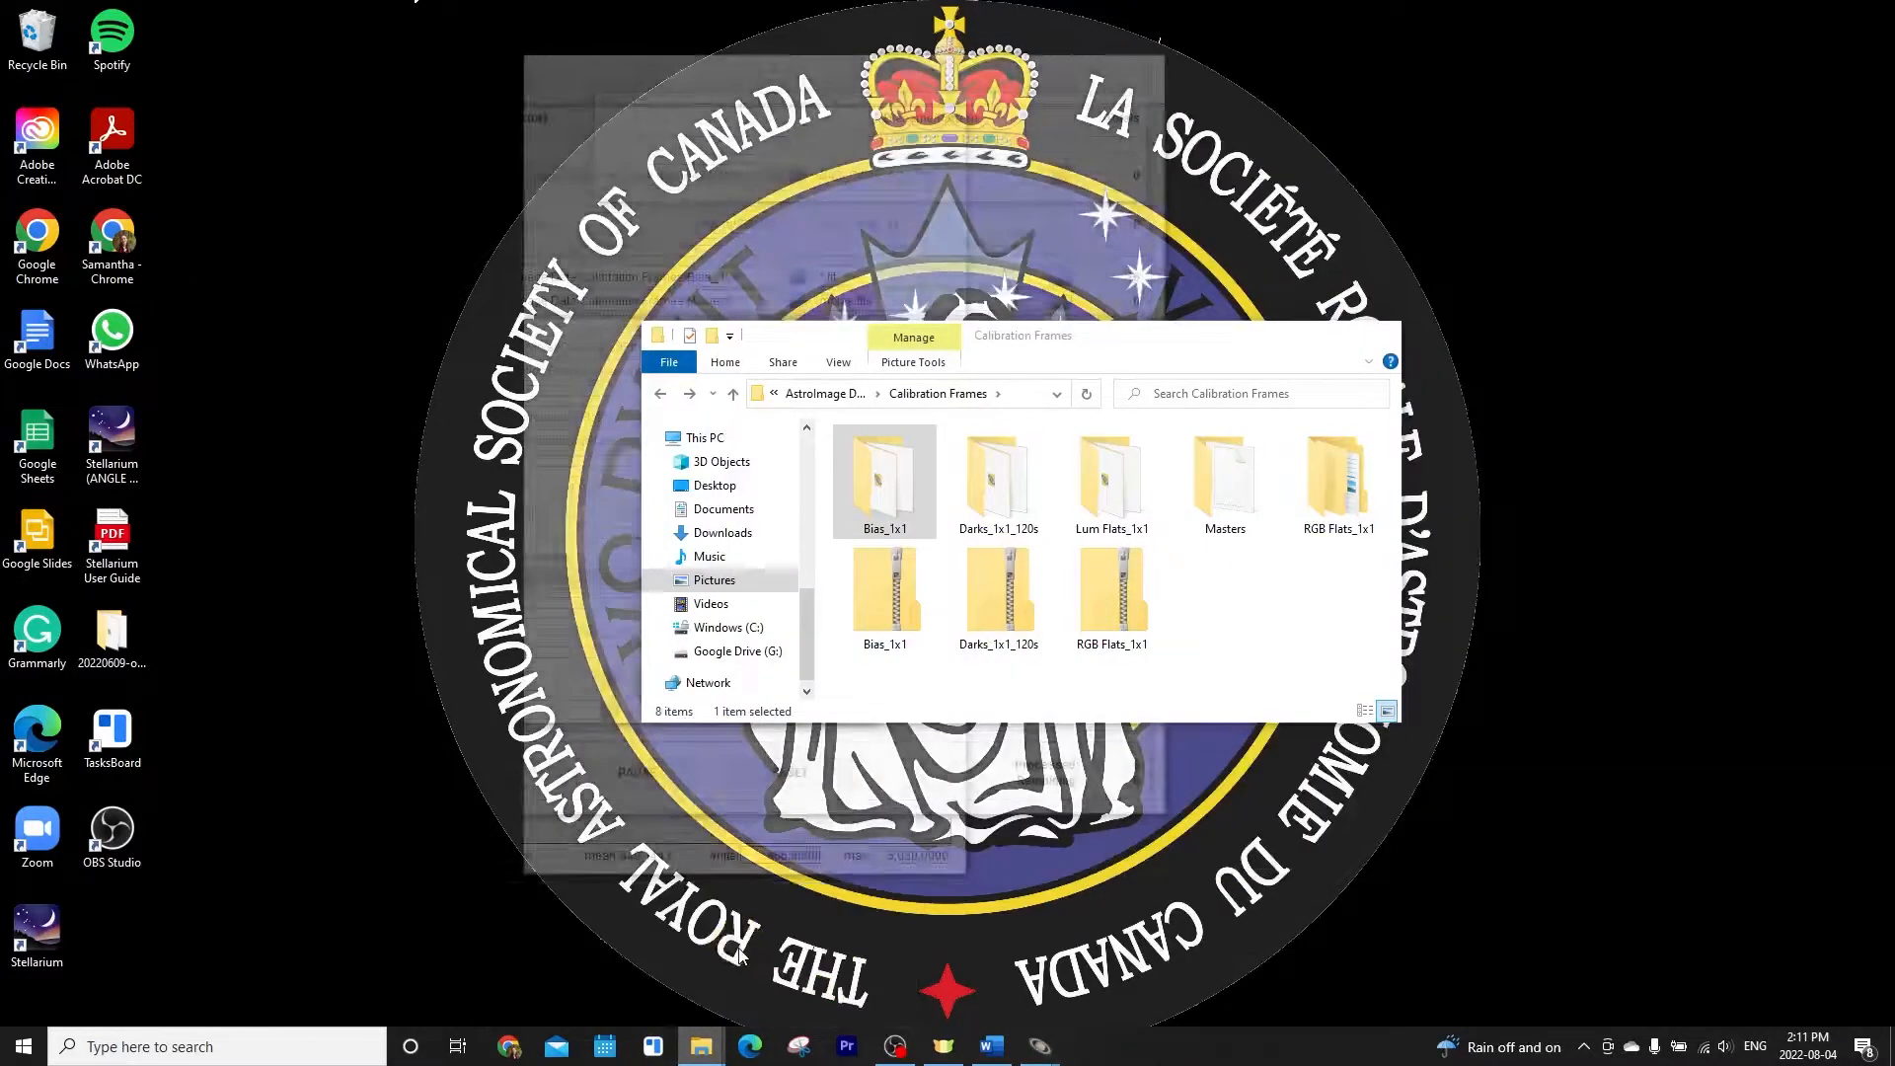
click(748, 956)
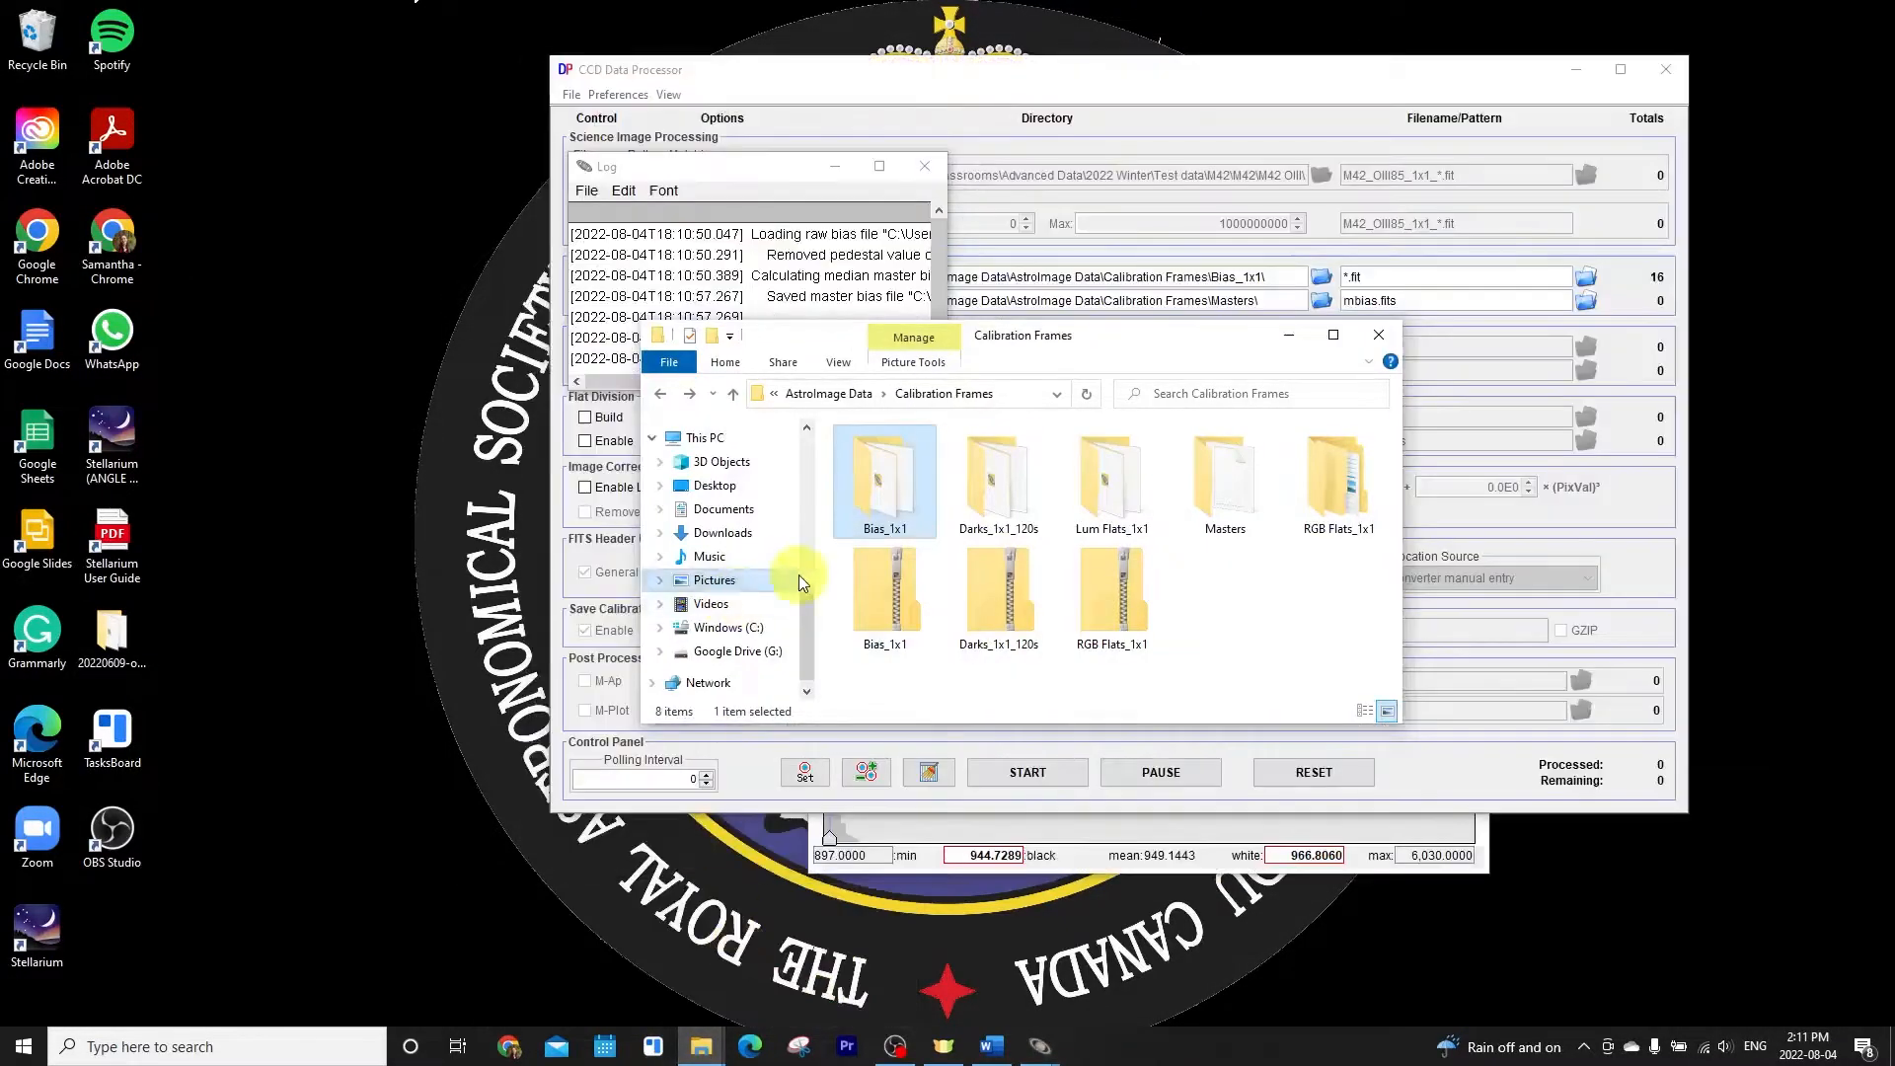
click(1250, 462)
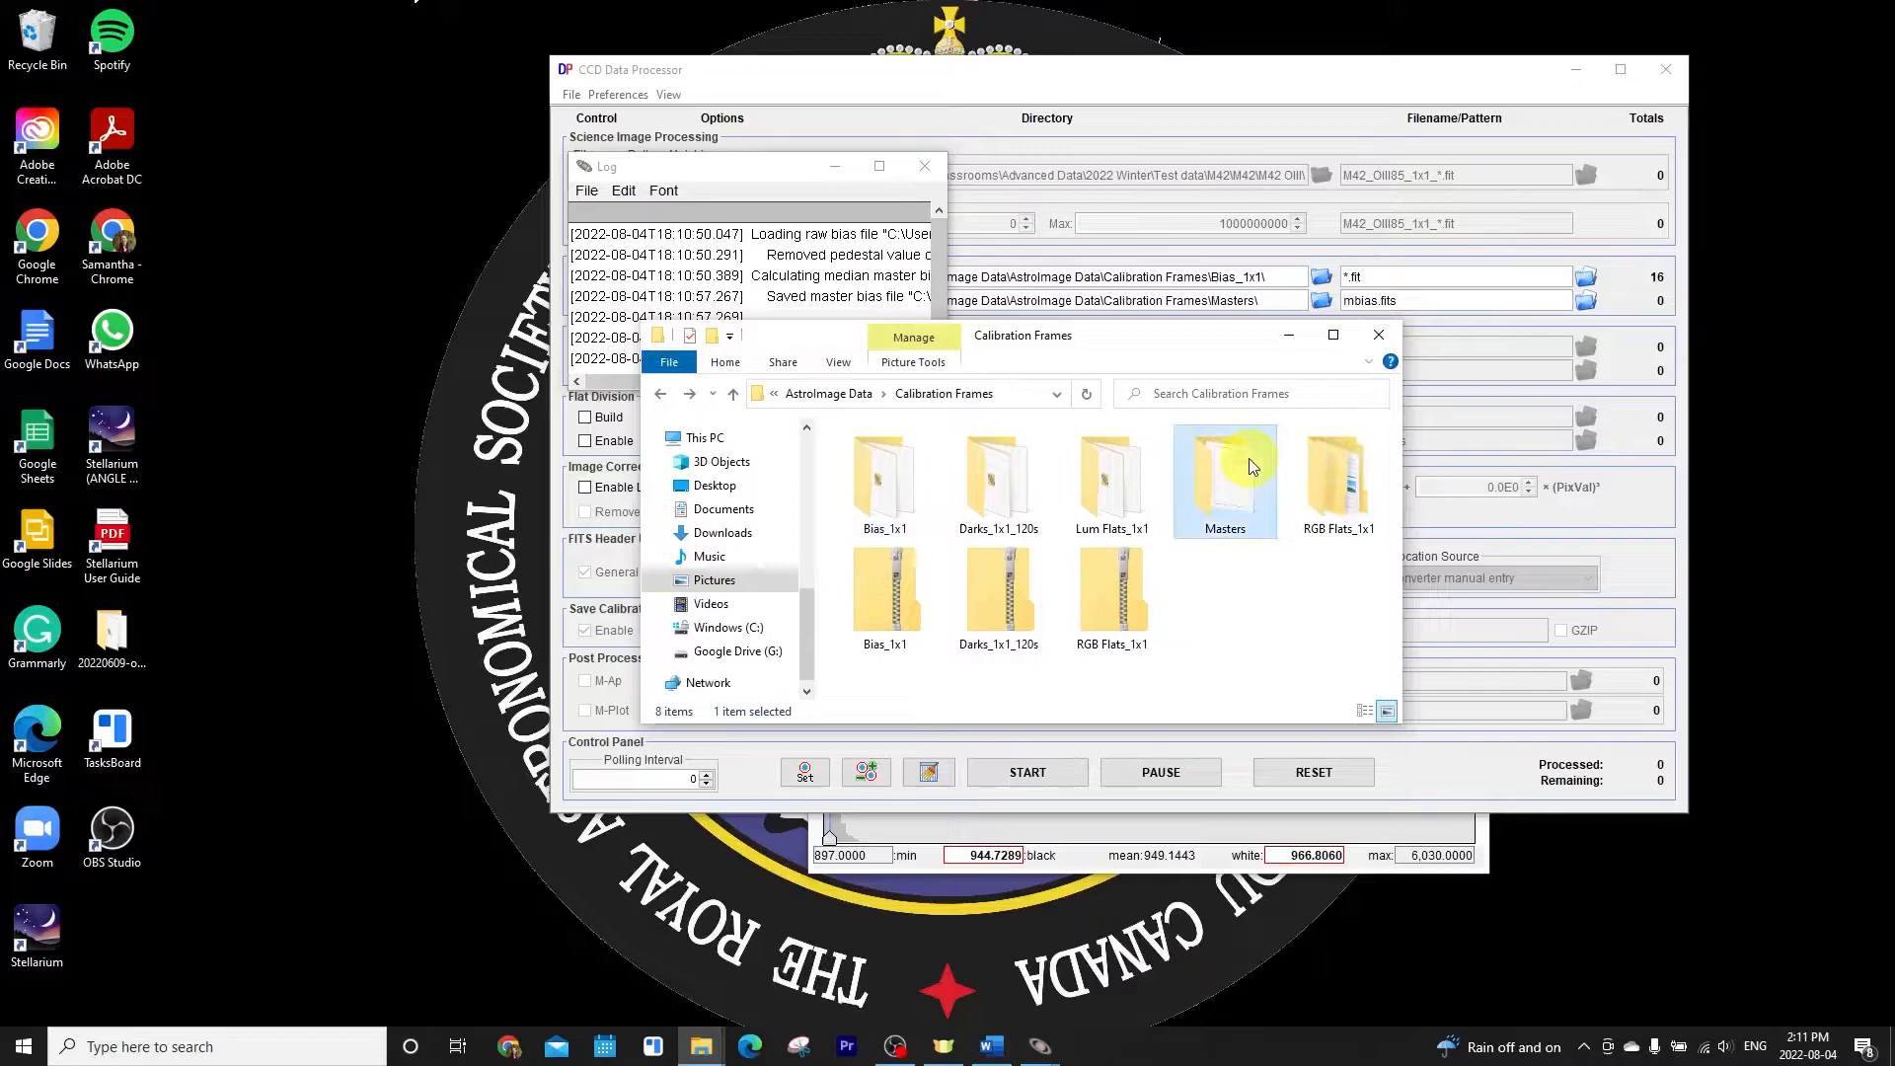
double_click(1250, 464)
Open mbias.fits with AstroImageJ and make it the default app for .fits files
click(886, 478)
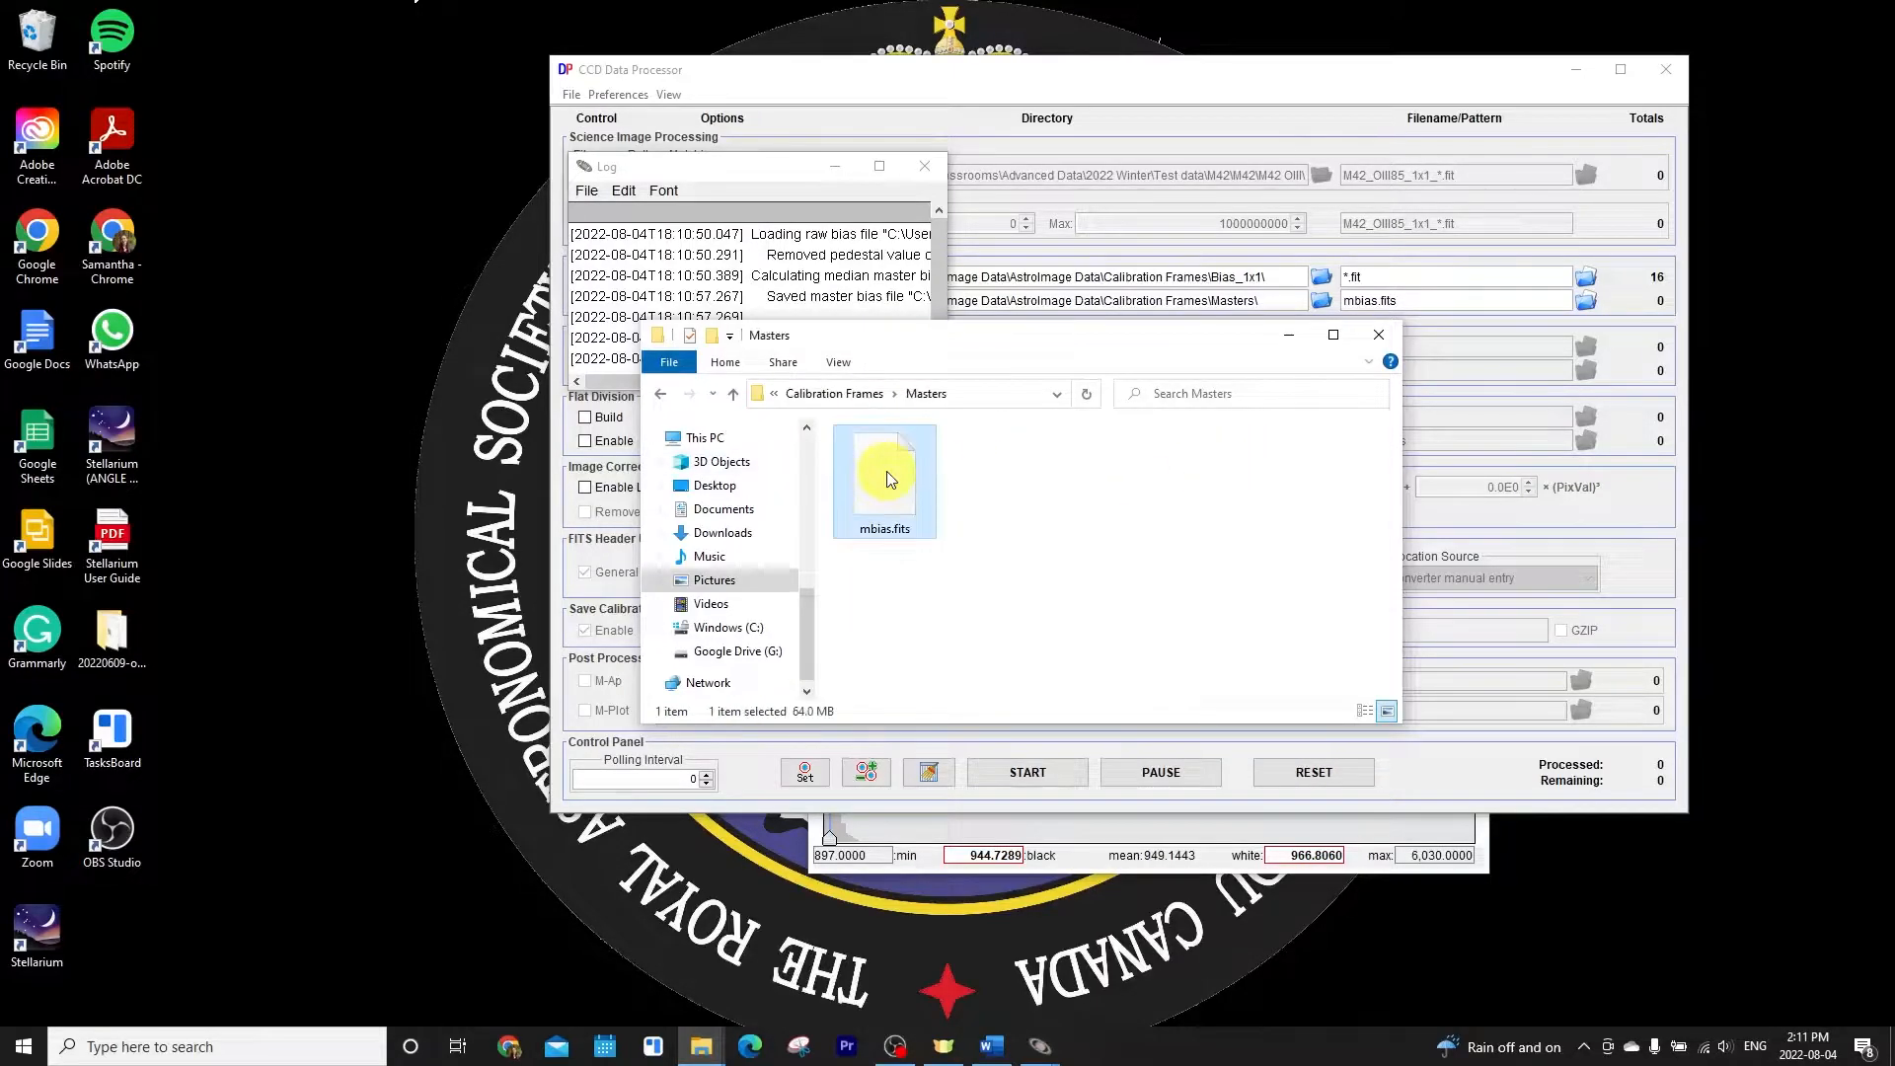
double_click(886, 477)
click(847, 396)
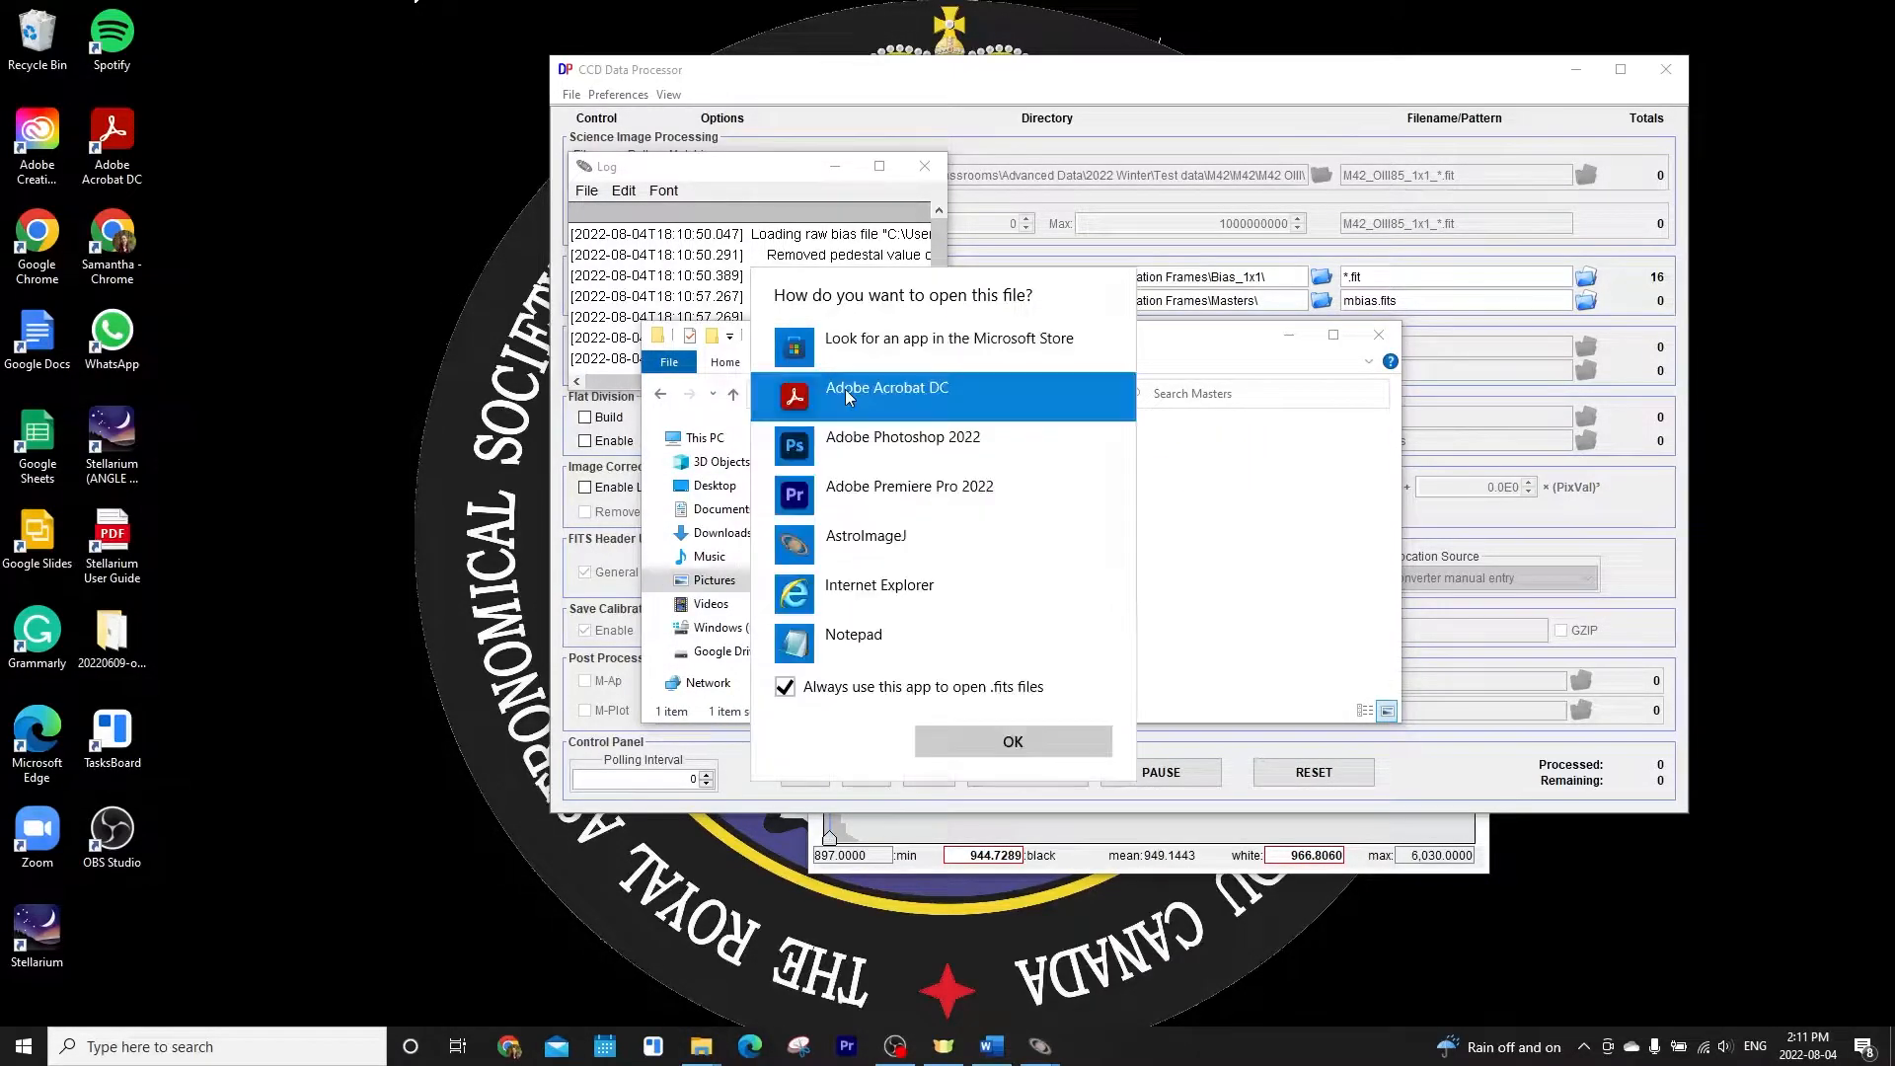
scroll(849, 444, down, 3)
scroll(849, 464, up, 3)
click(862, 490)
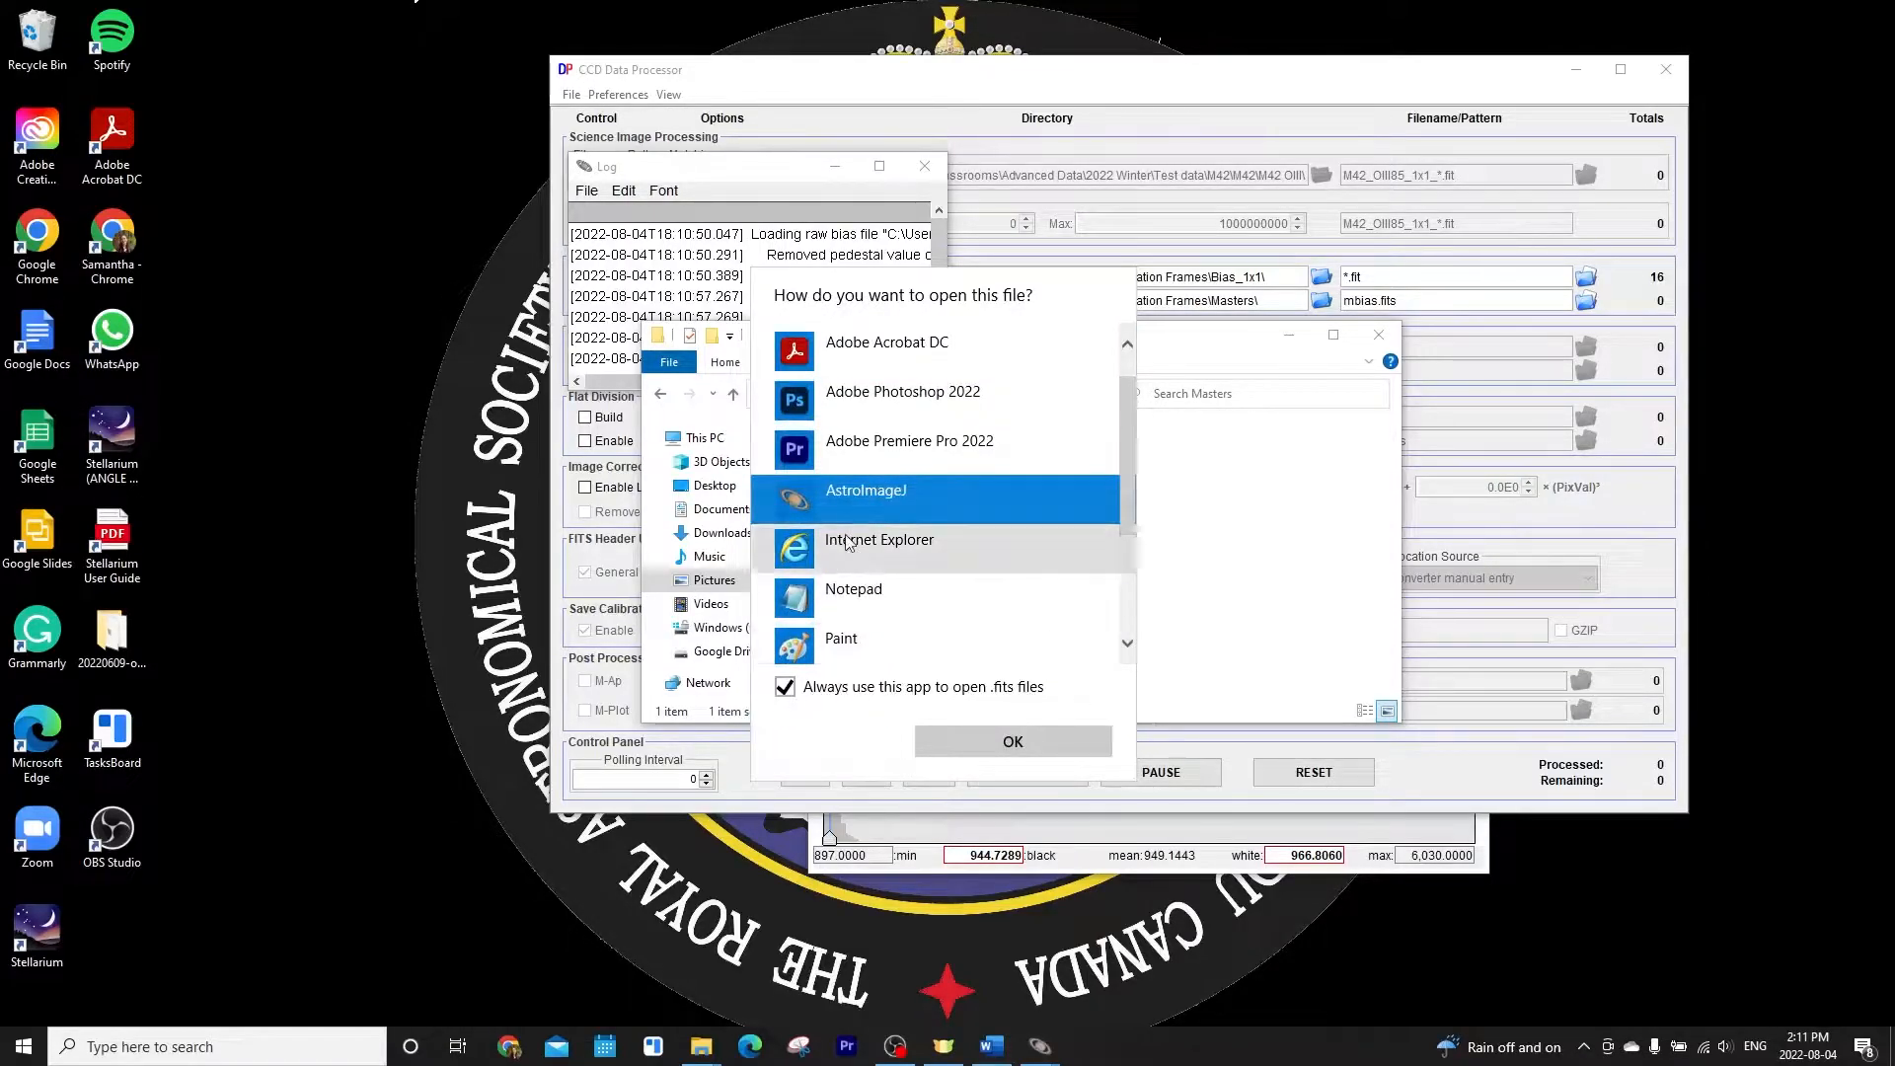
click(998, 746)
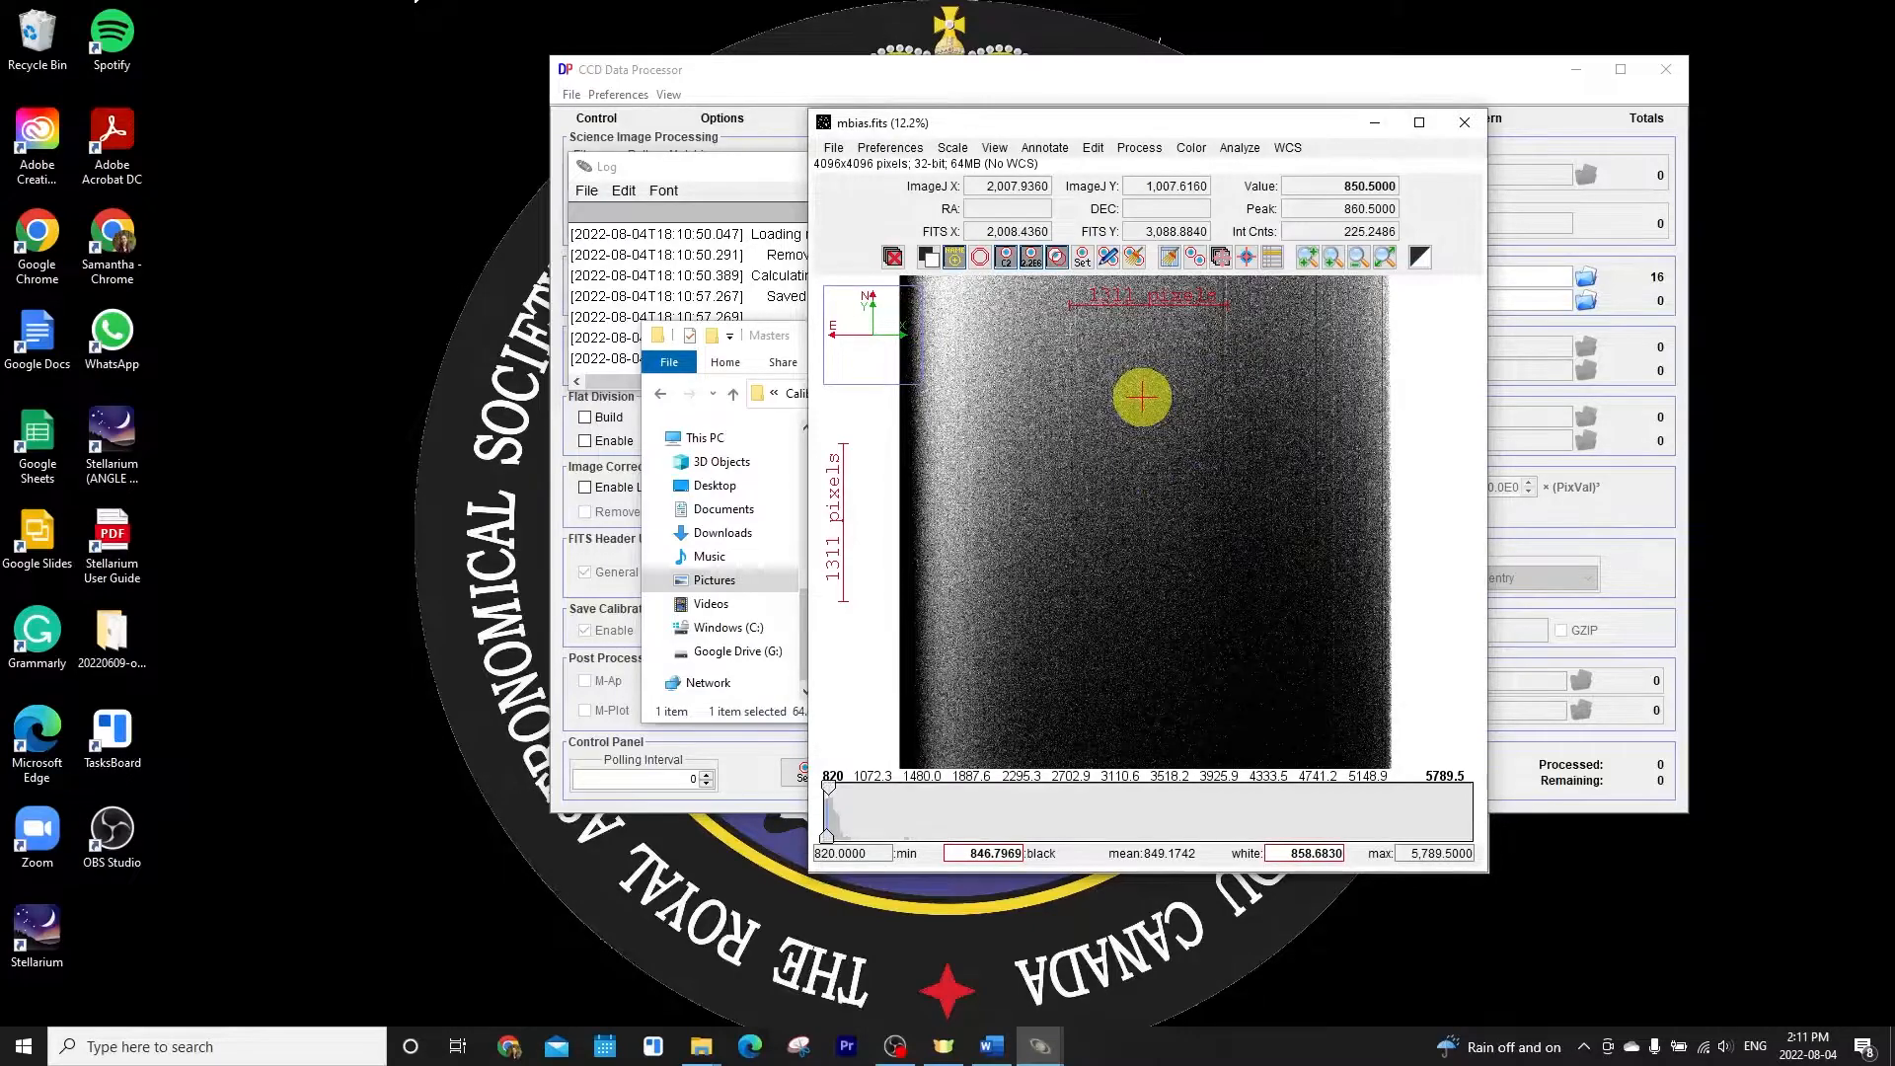
Clear away the mbias image, Masters folder and log windows, and disable building the master bias
click(1373, 122)
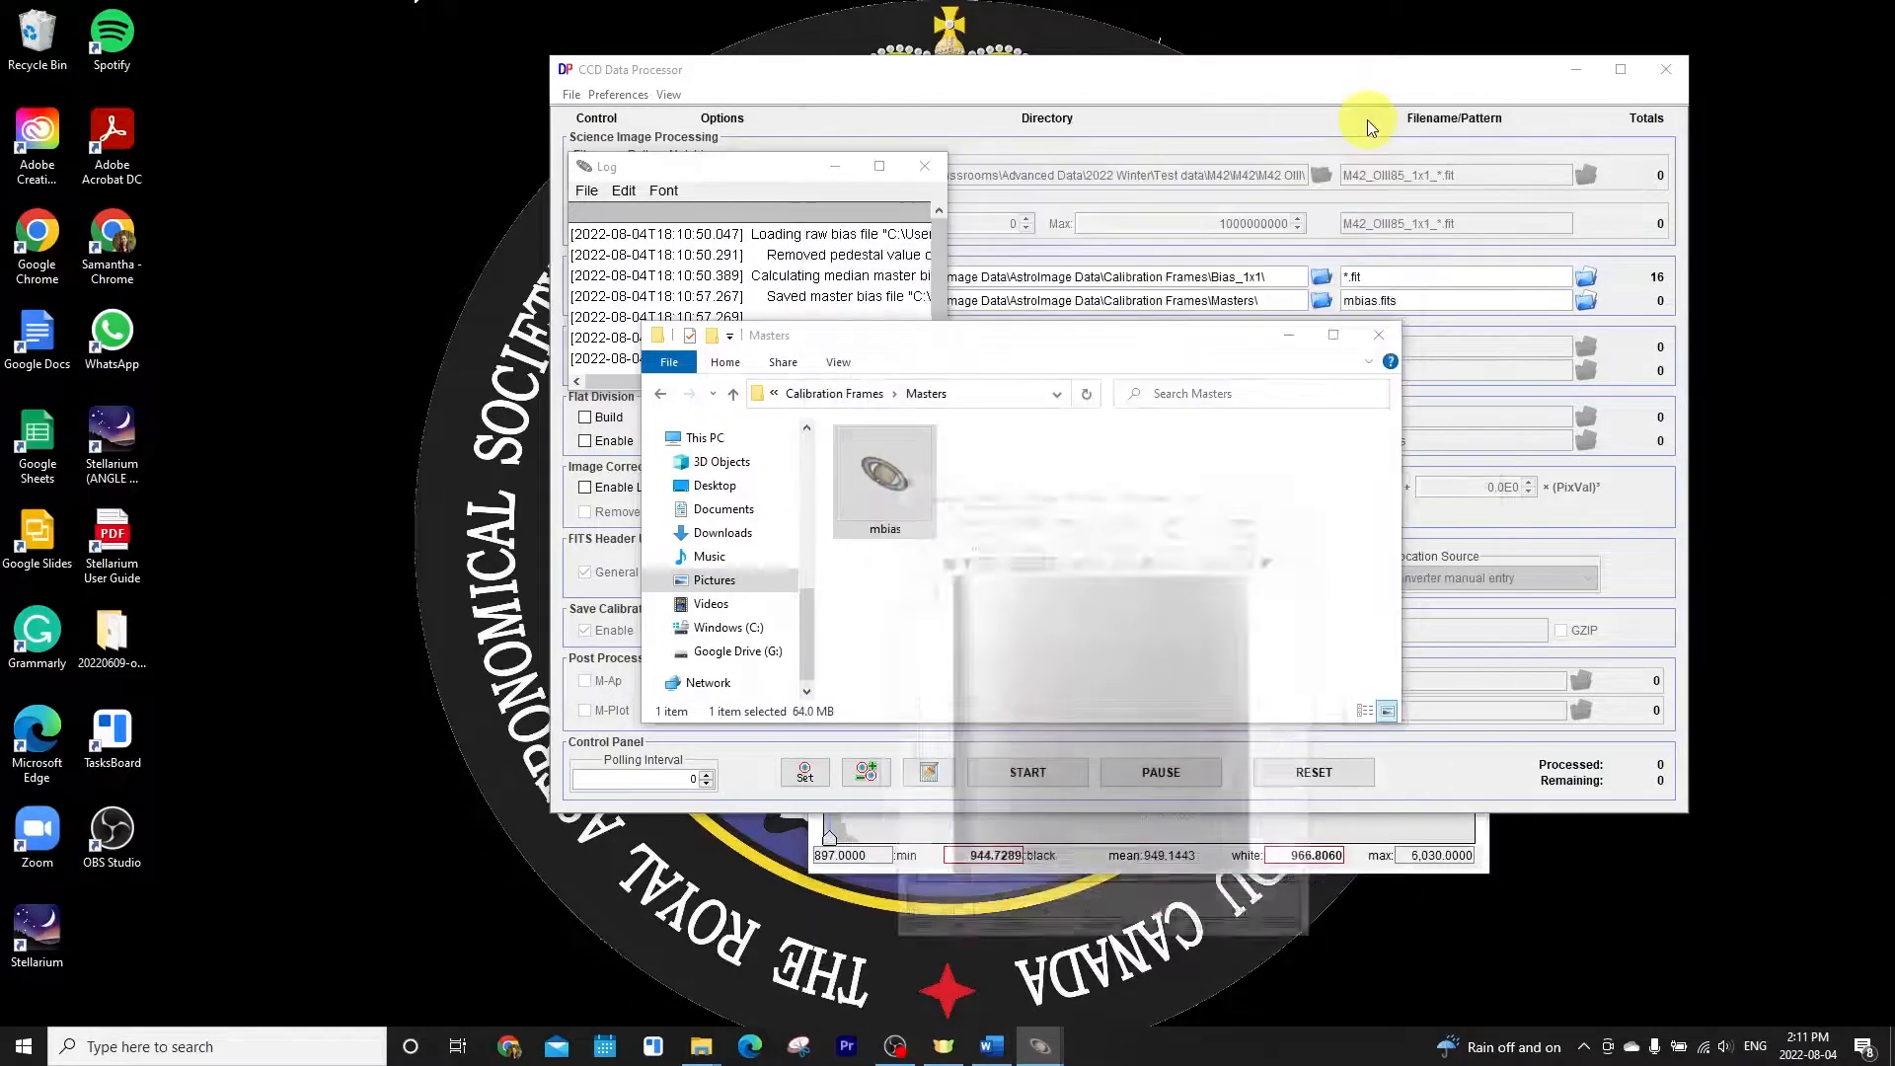
click(1295, 336)
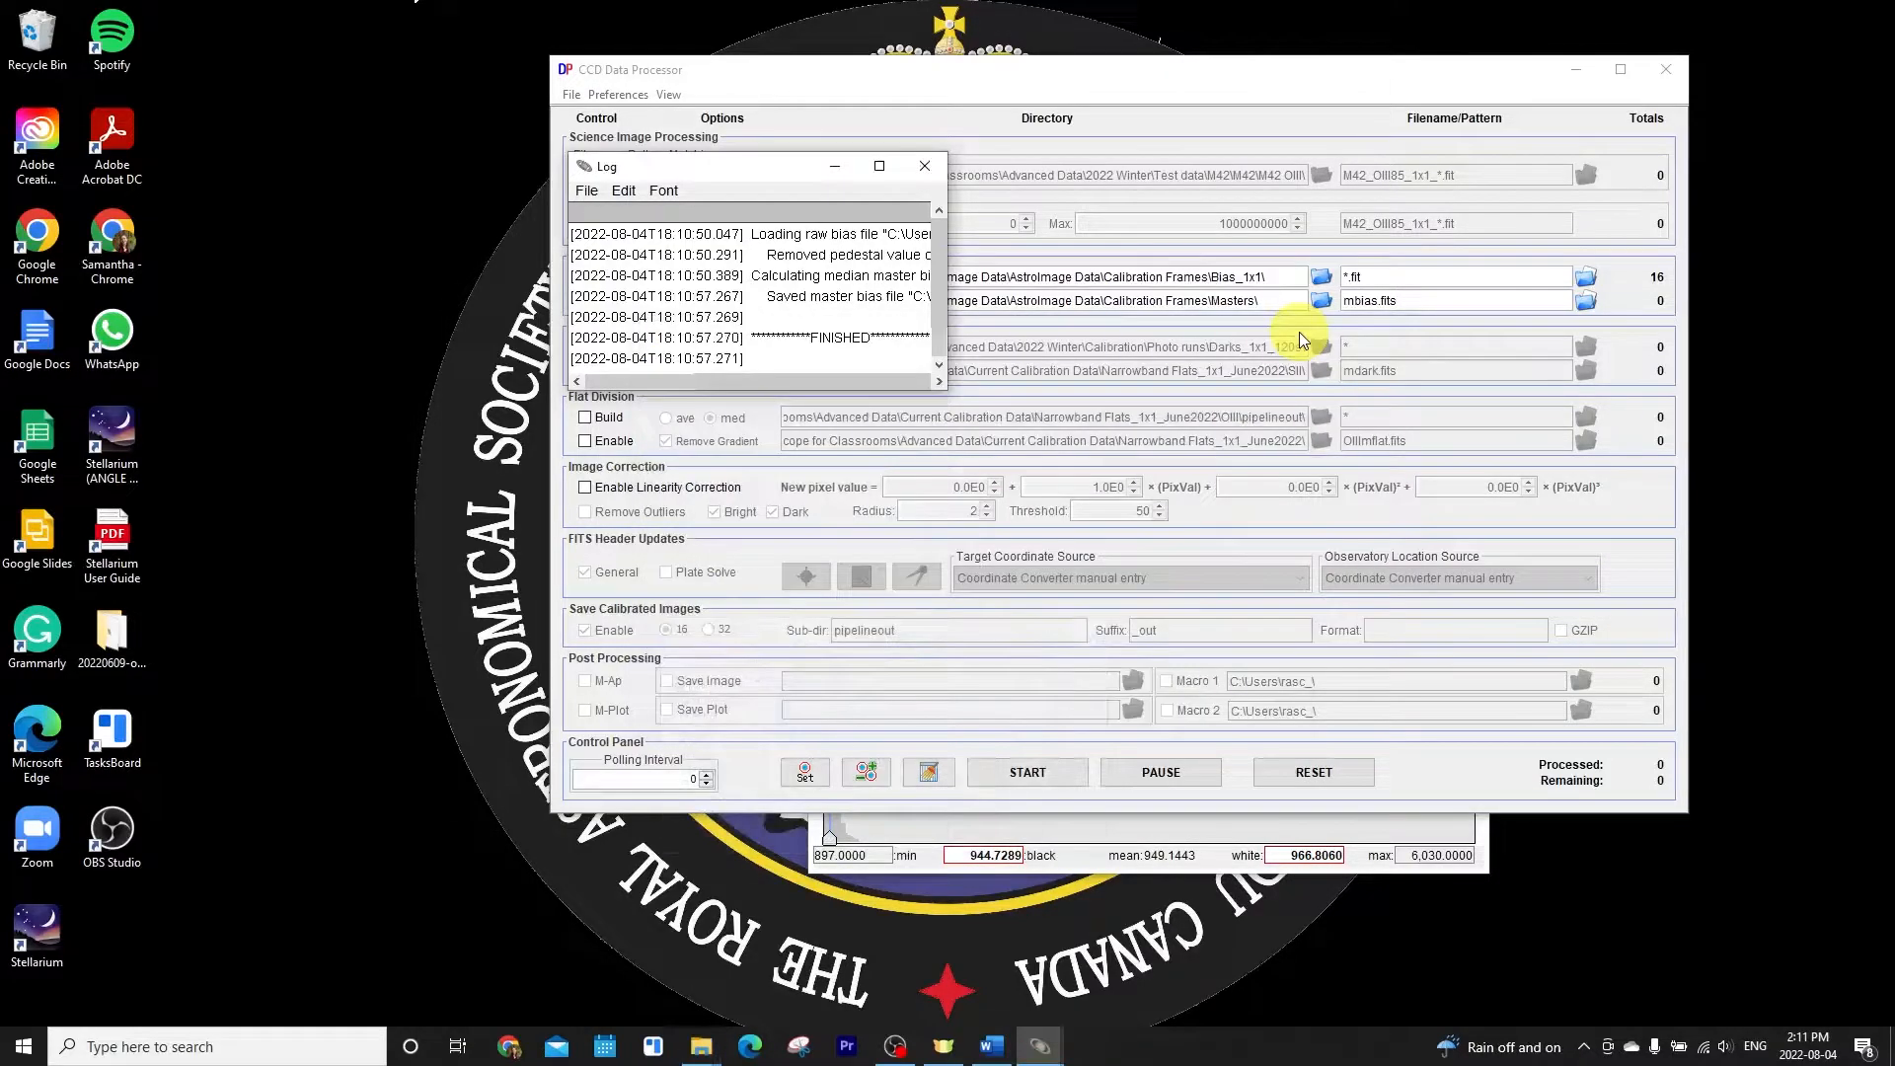
click(925, 166)
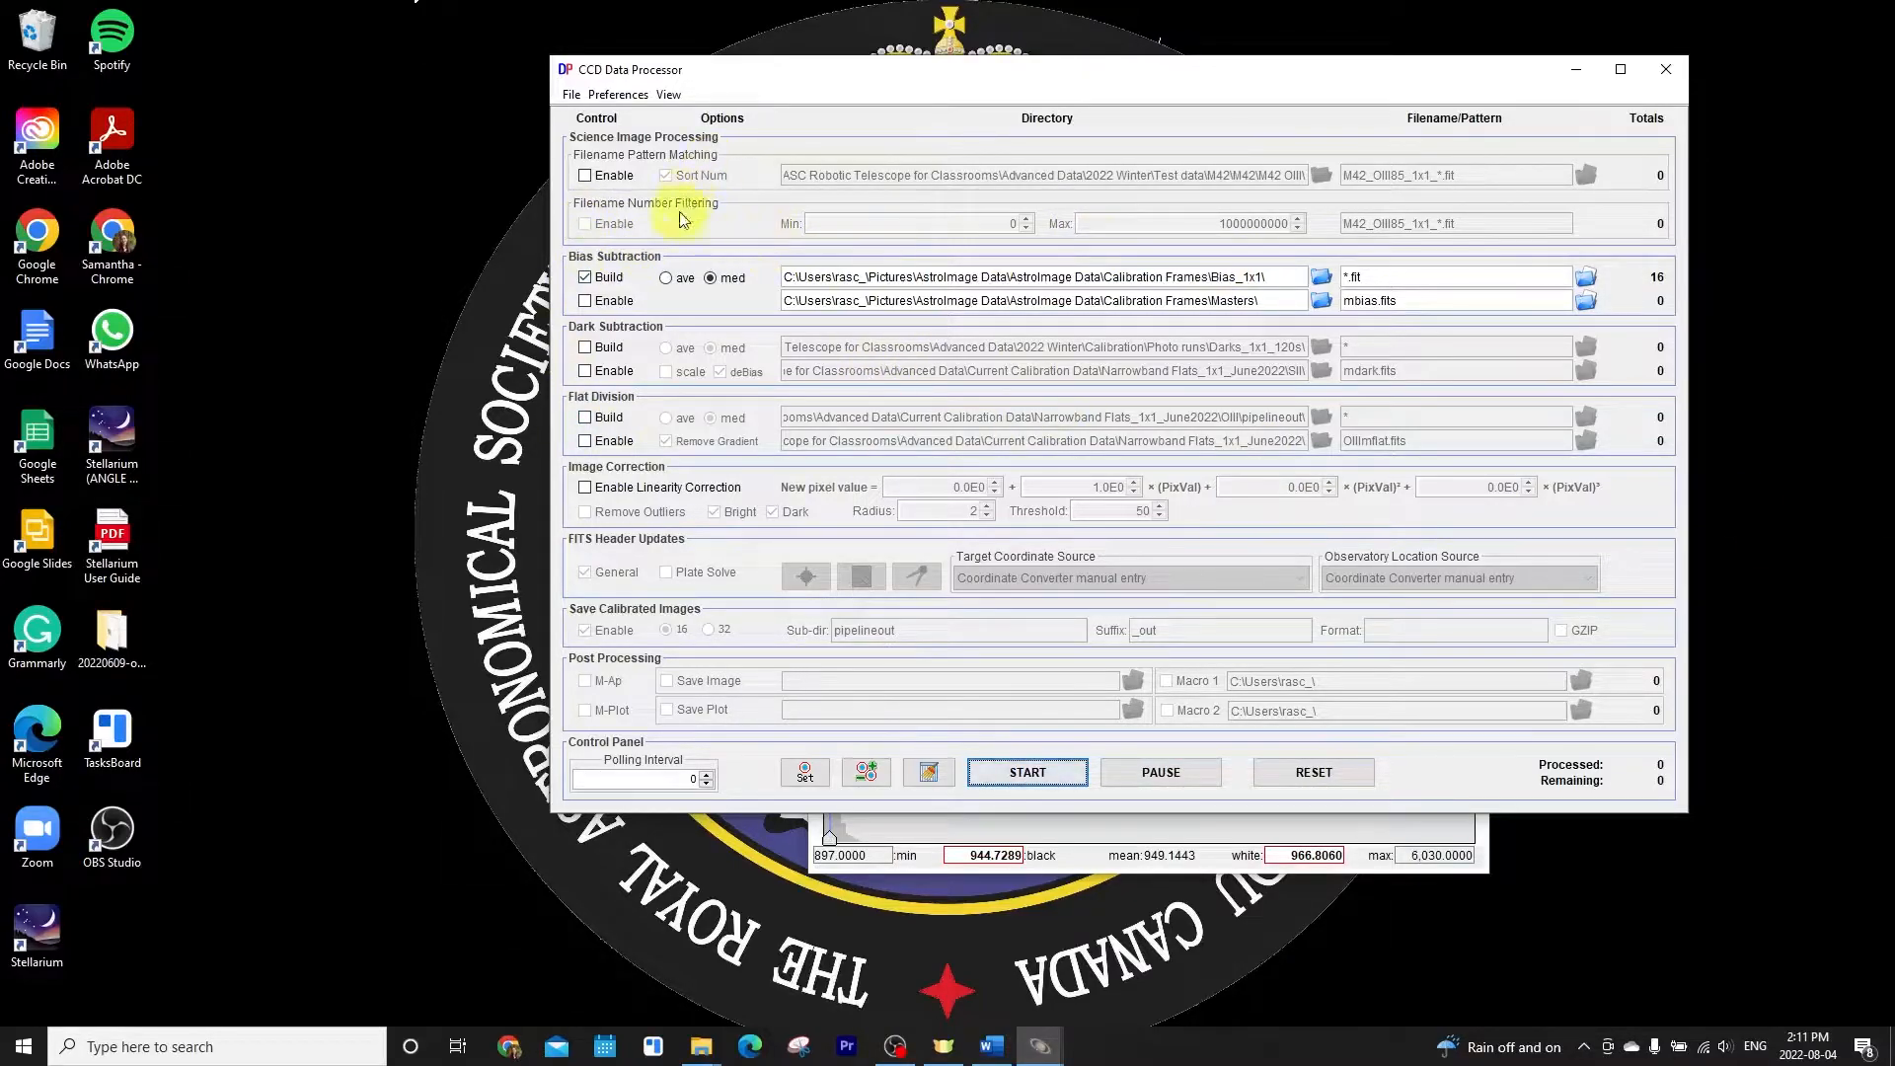
click(584, 279)
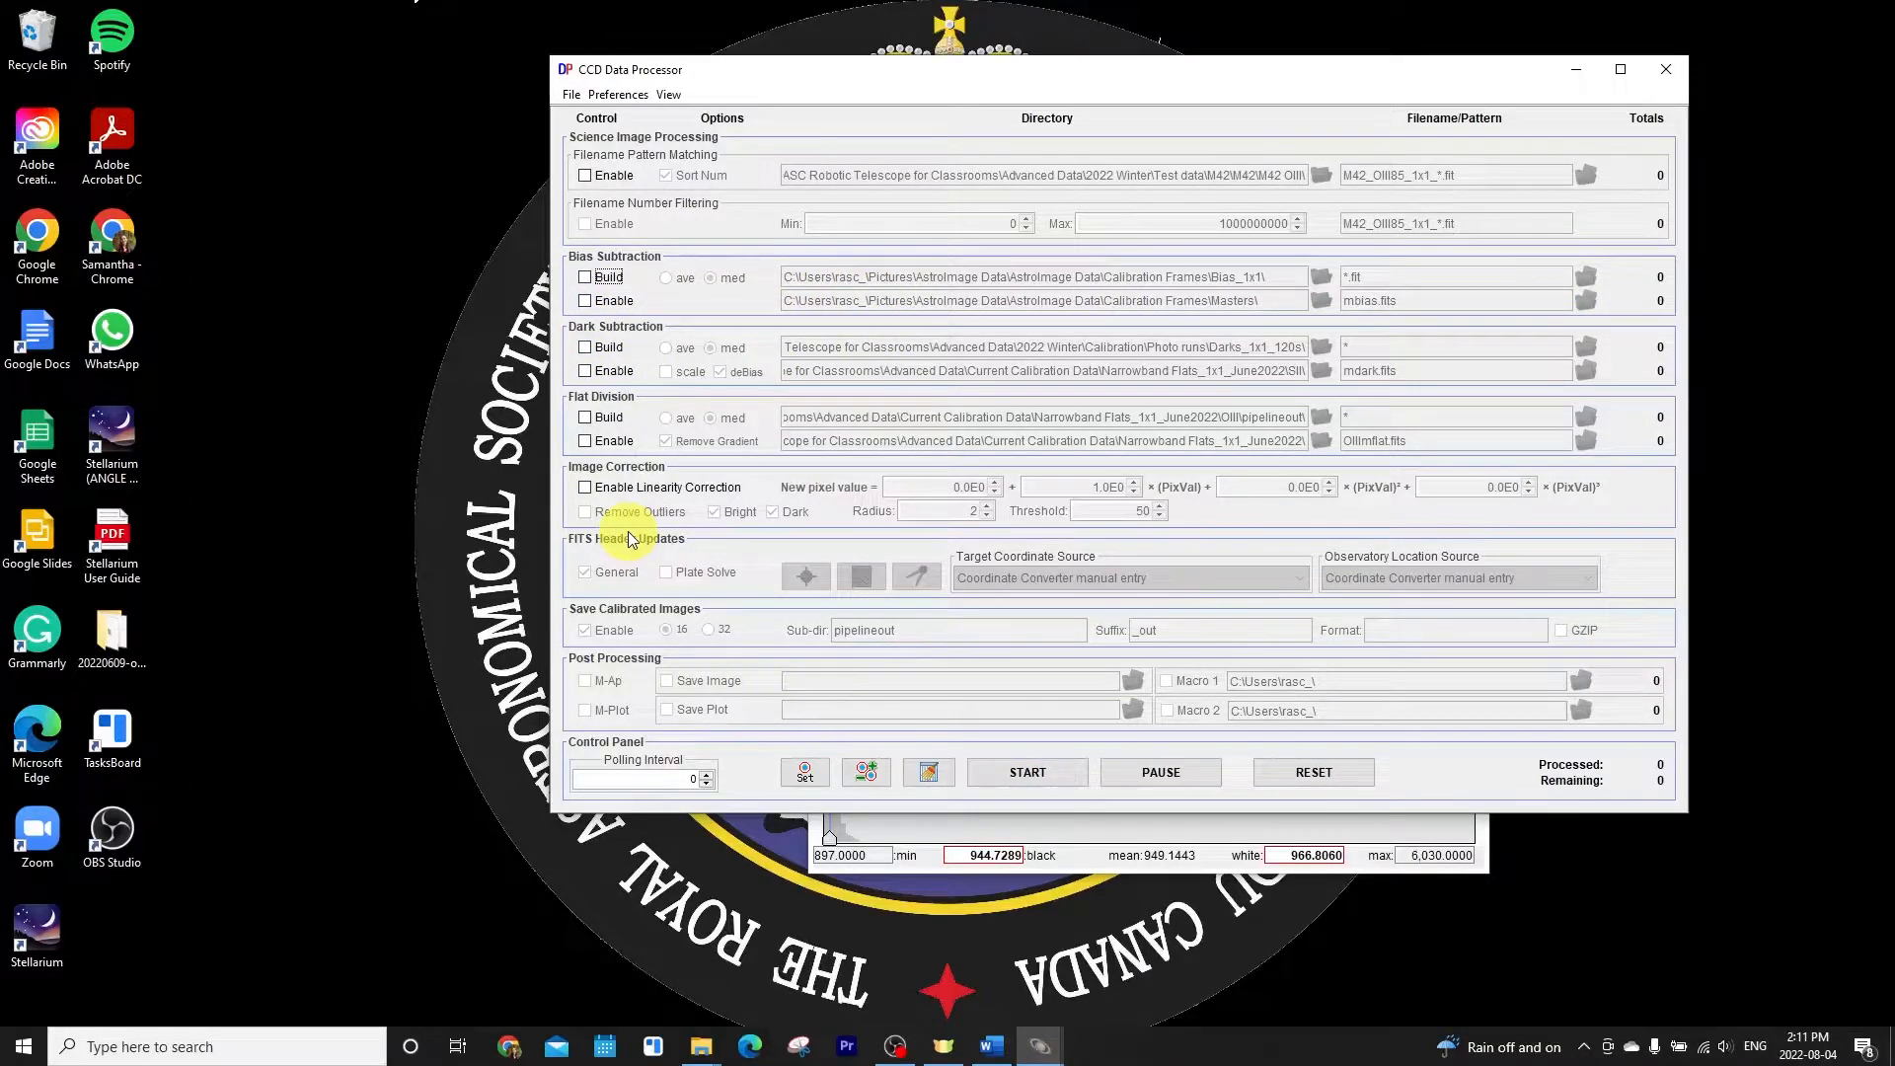
Enable science filename pattern matching and set its directory to RGB Flats_1x1_120s_Jan2022 inside Calibration Frames\RGB Flats_1x1
click(585, 177)
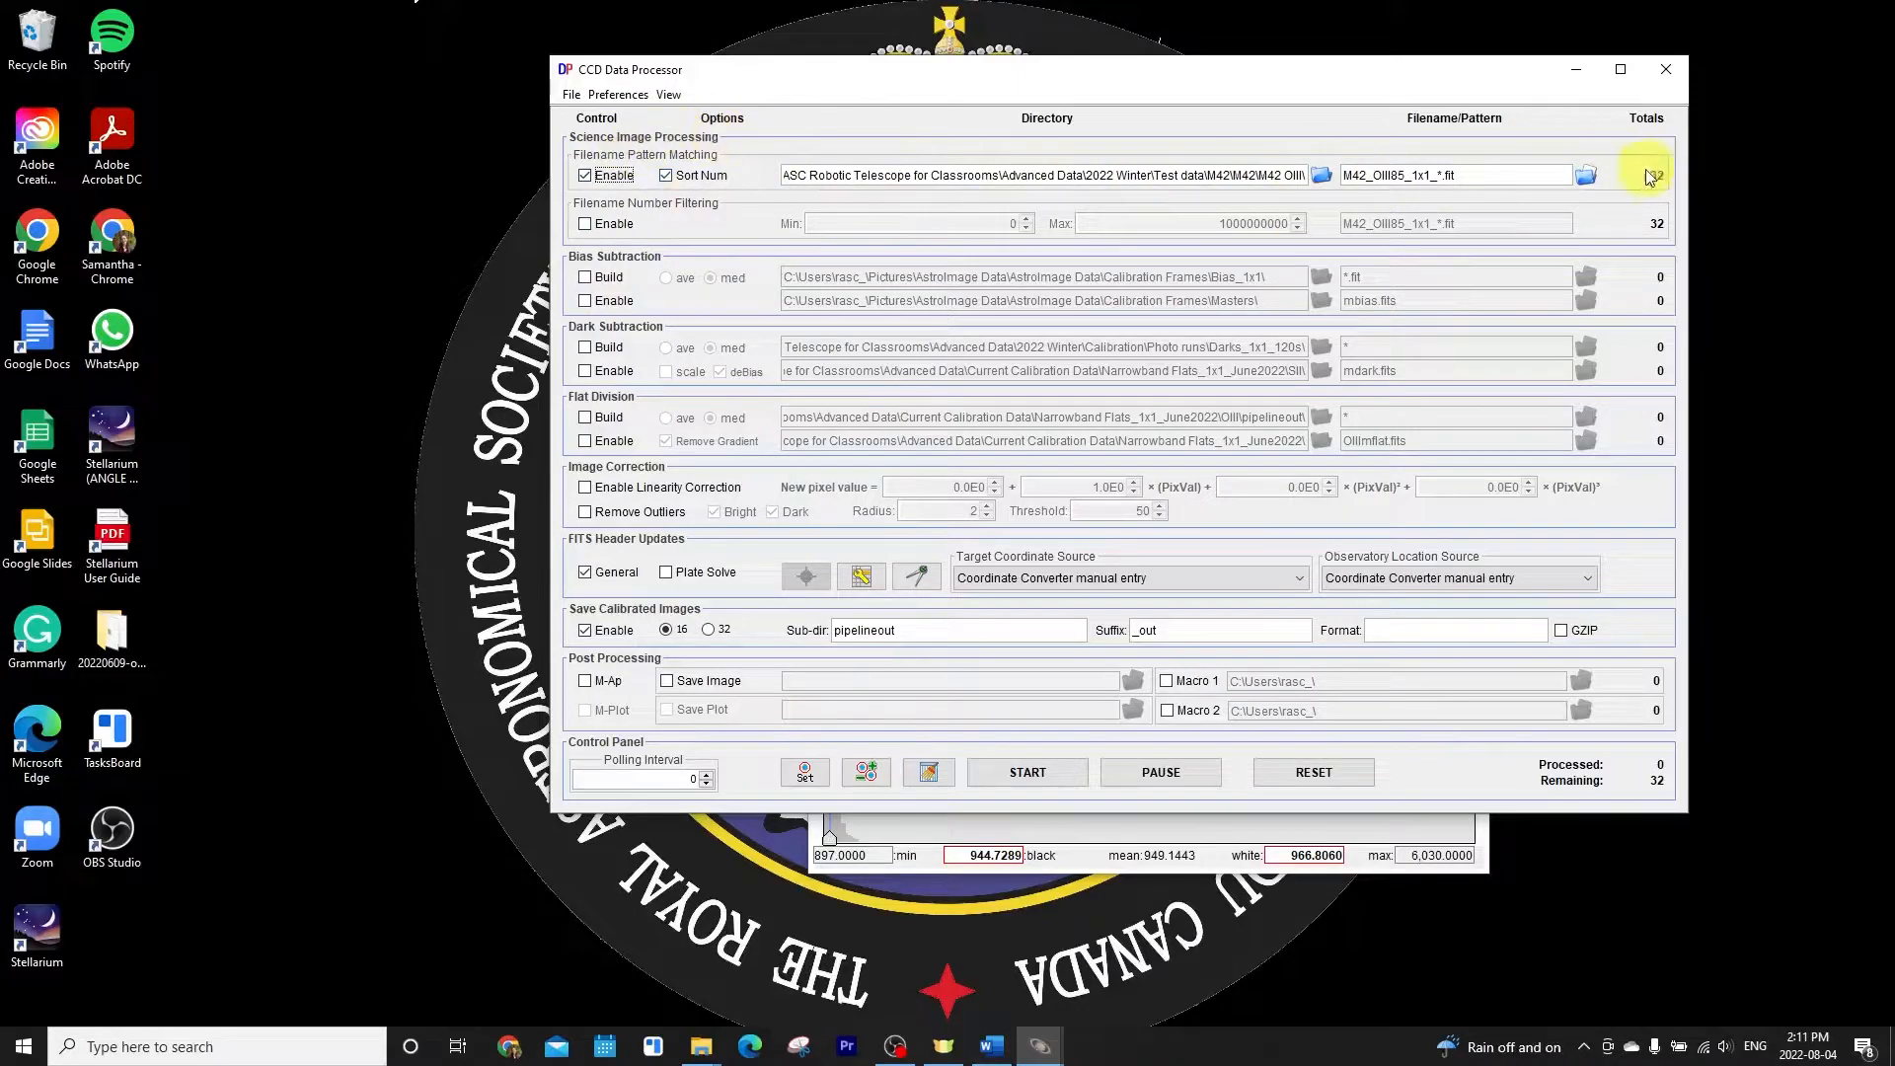
click(1322, 177)
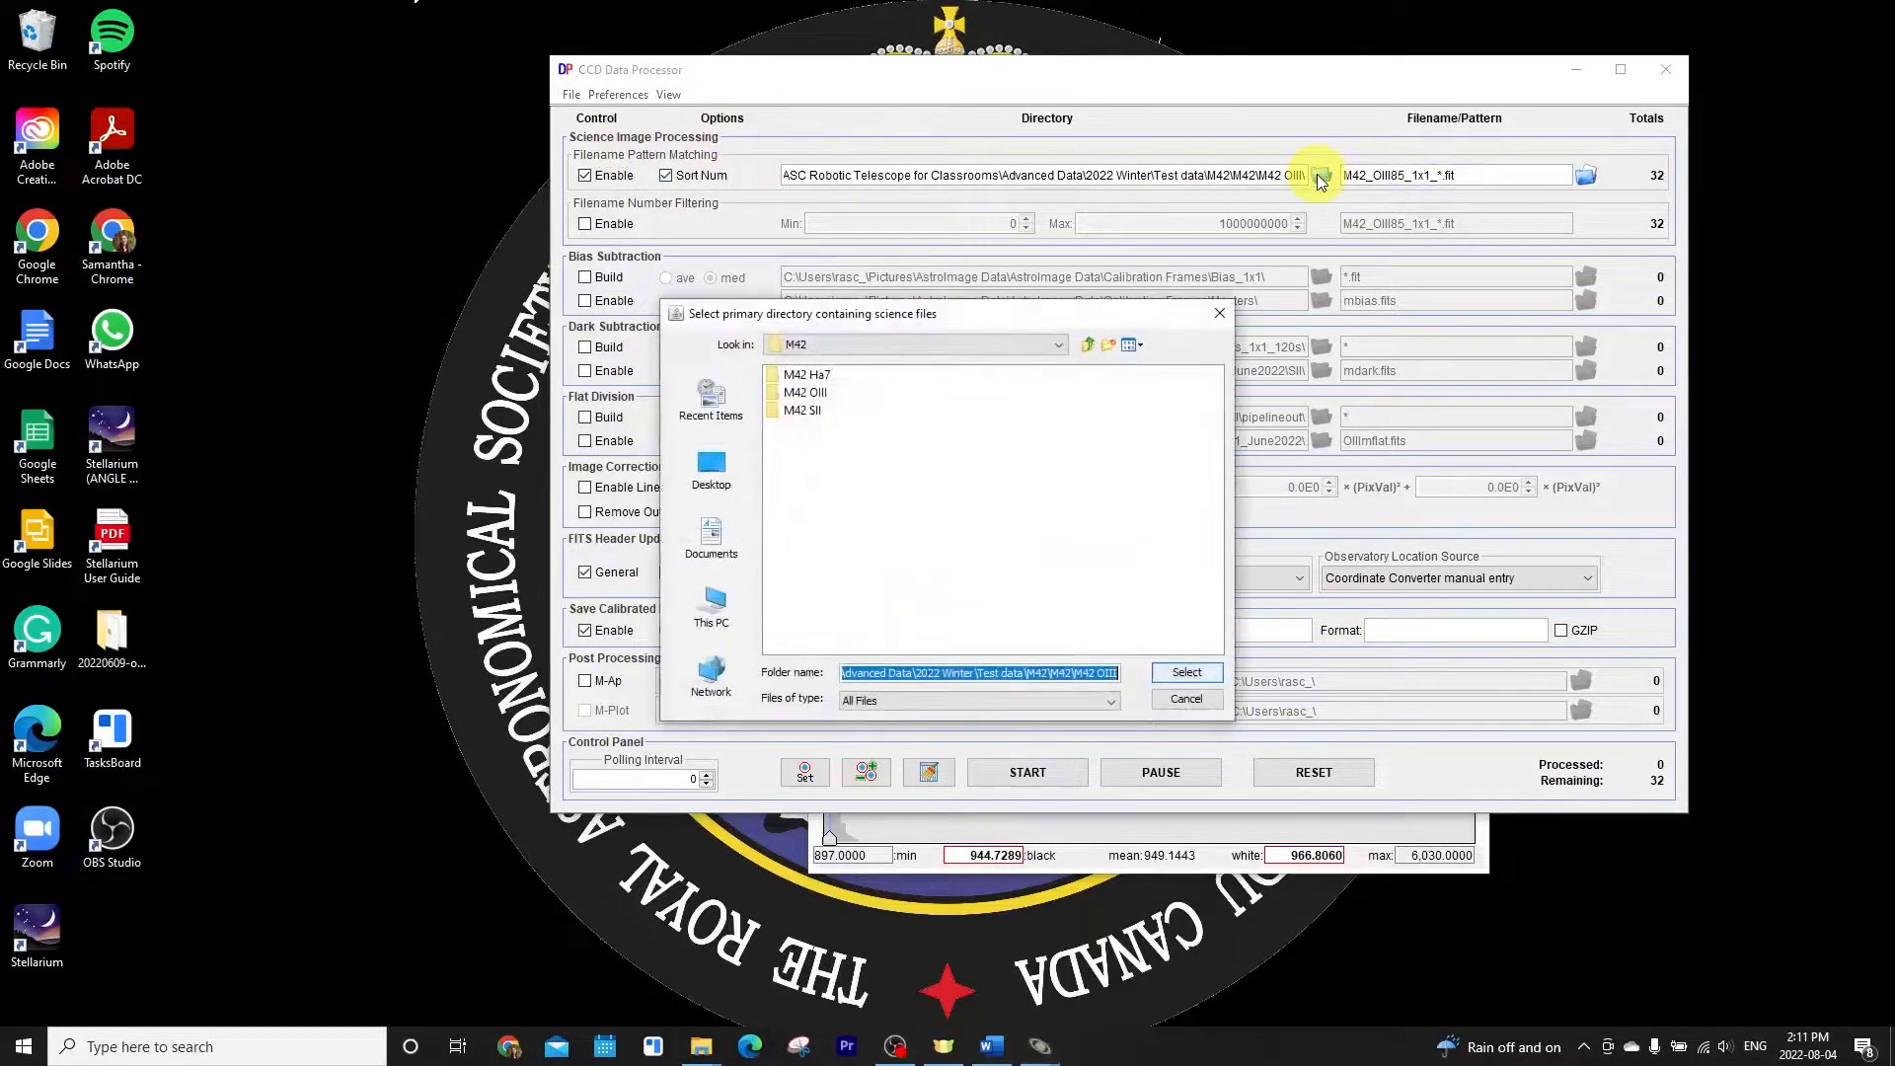
click(740, 599)
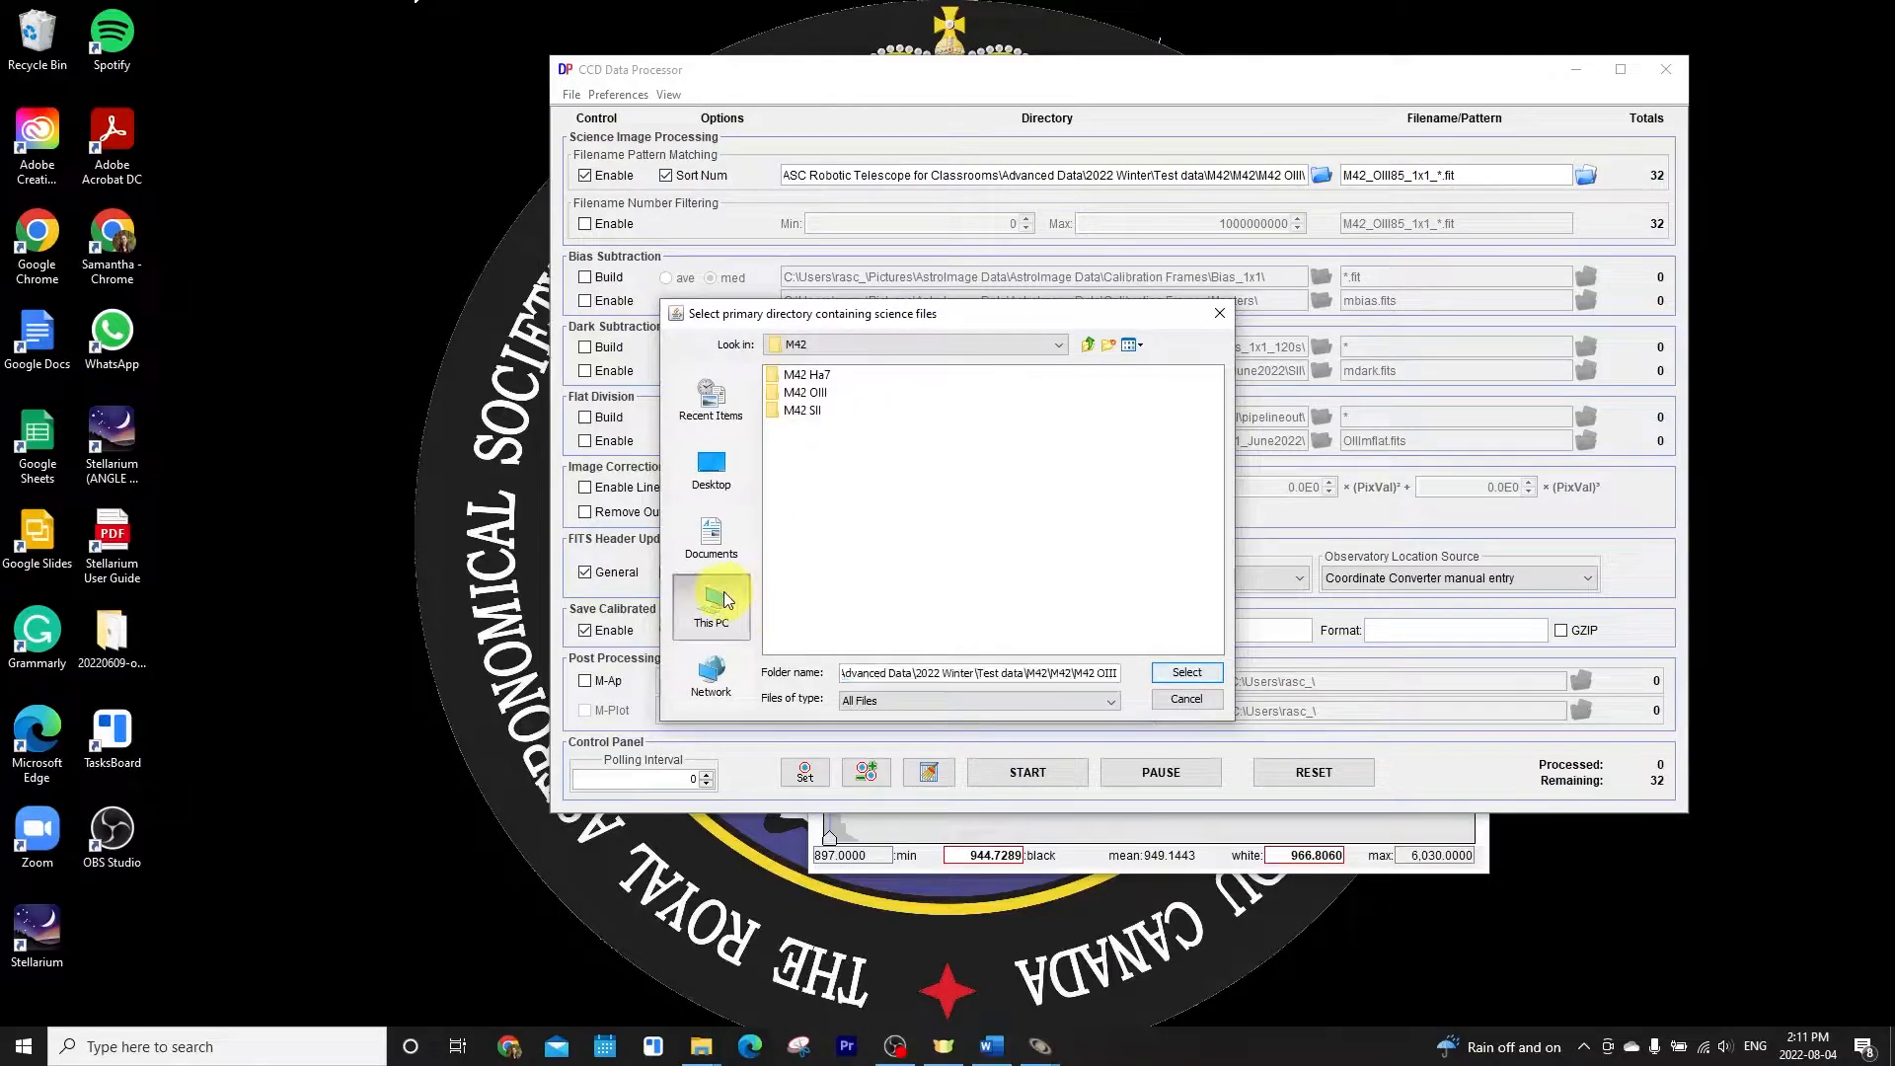
click(817, 465)
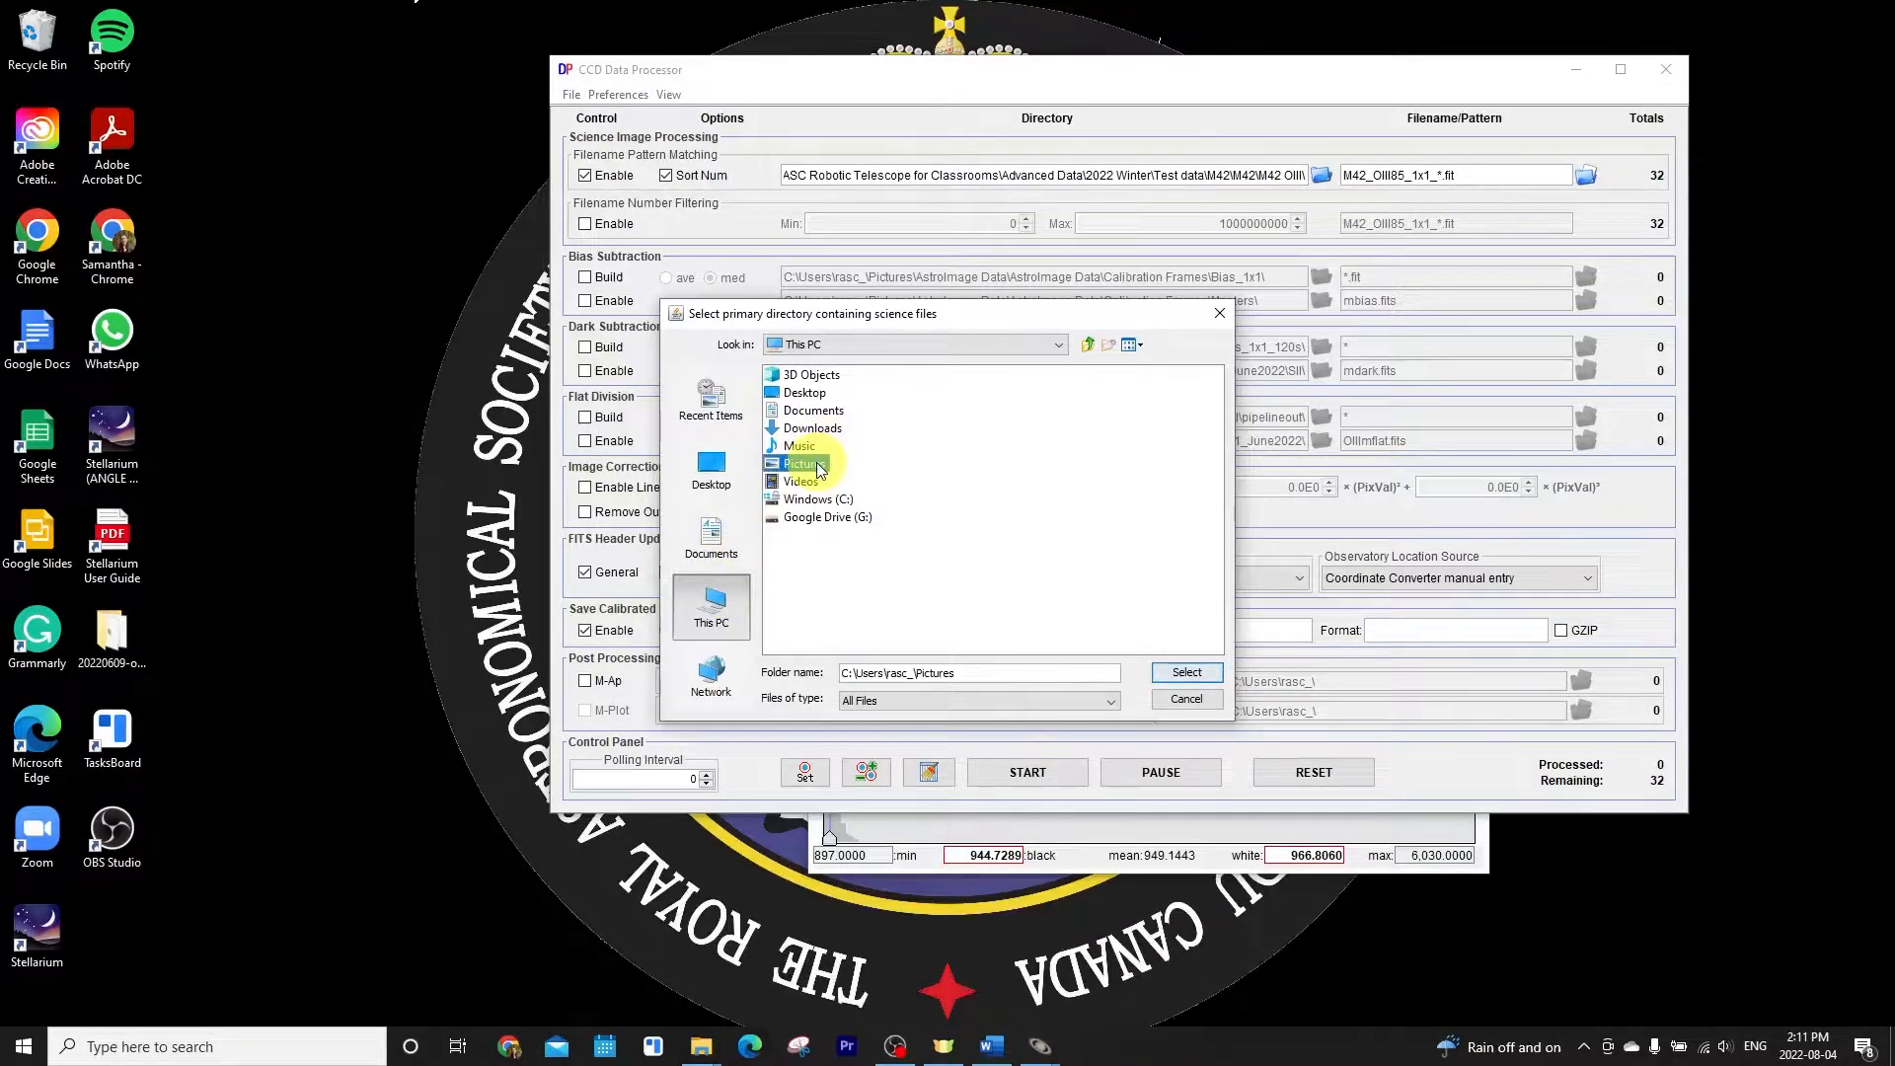
double_click(820, 467)
double_click(808, 376)
double_click(808, 376)
double_click(807, 376)
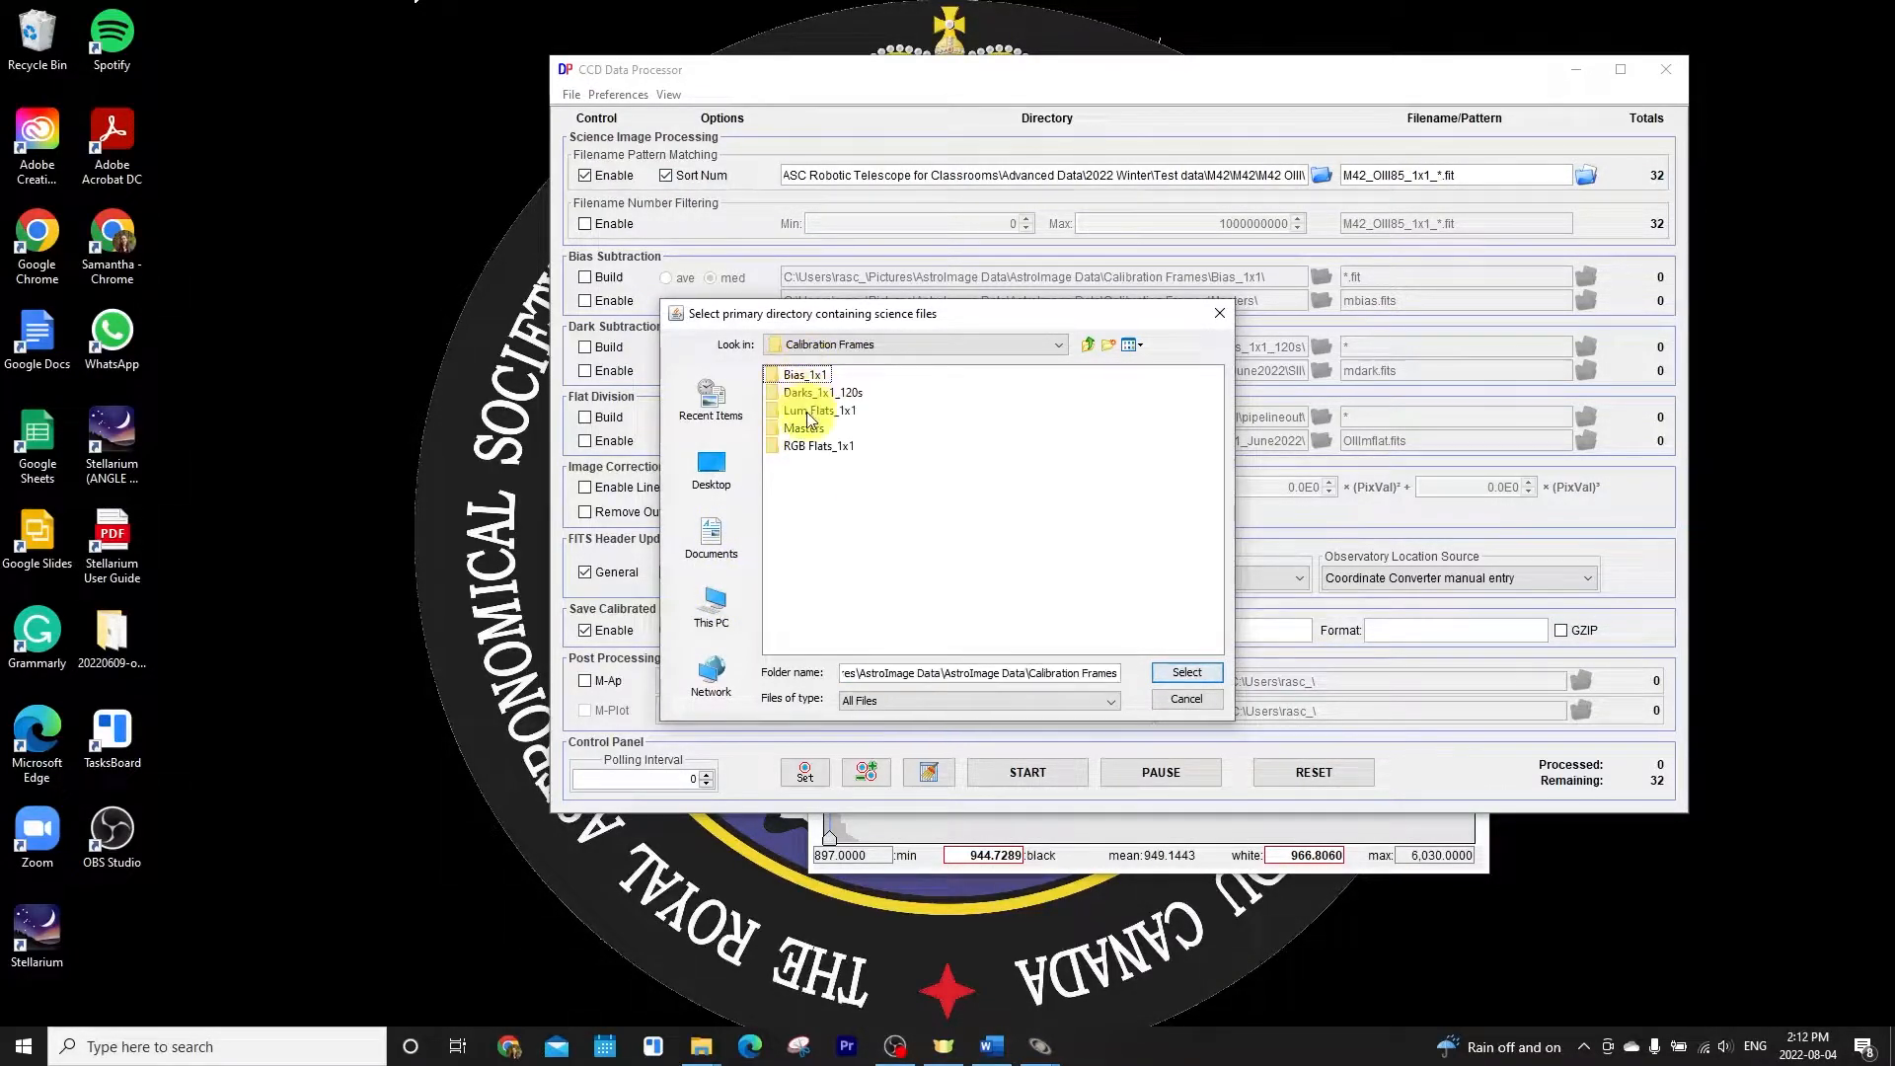
click(807, 447)
double_click(807, 447)
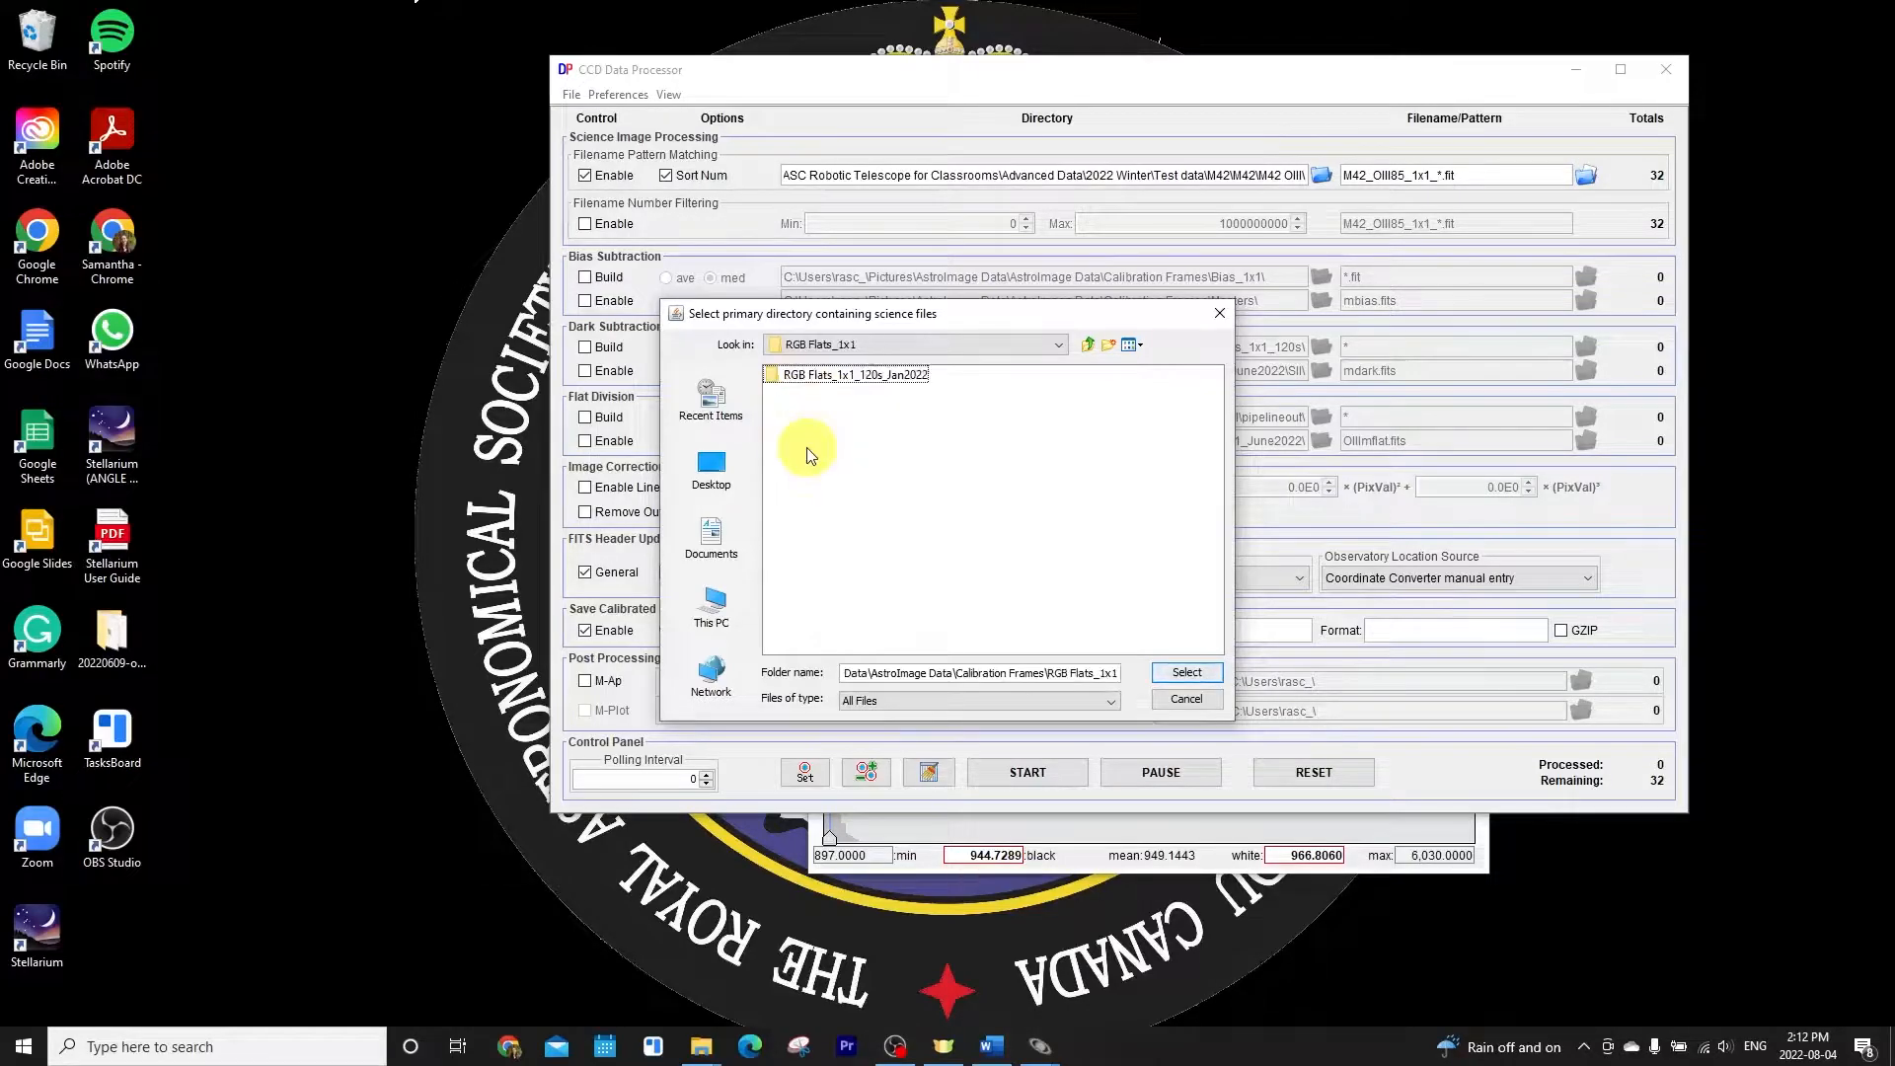
click(802, 374)
double_click(802, 374)
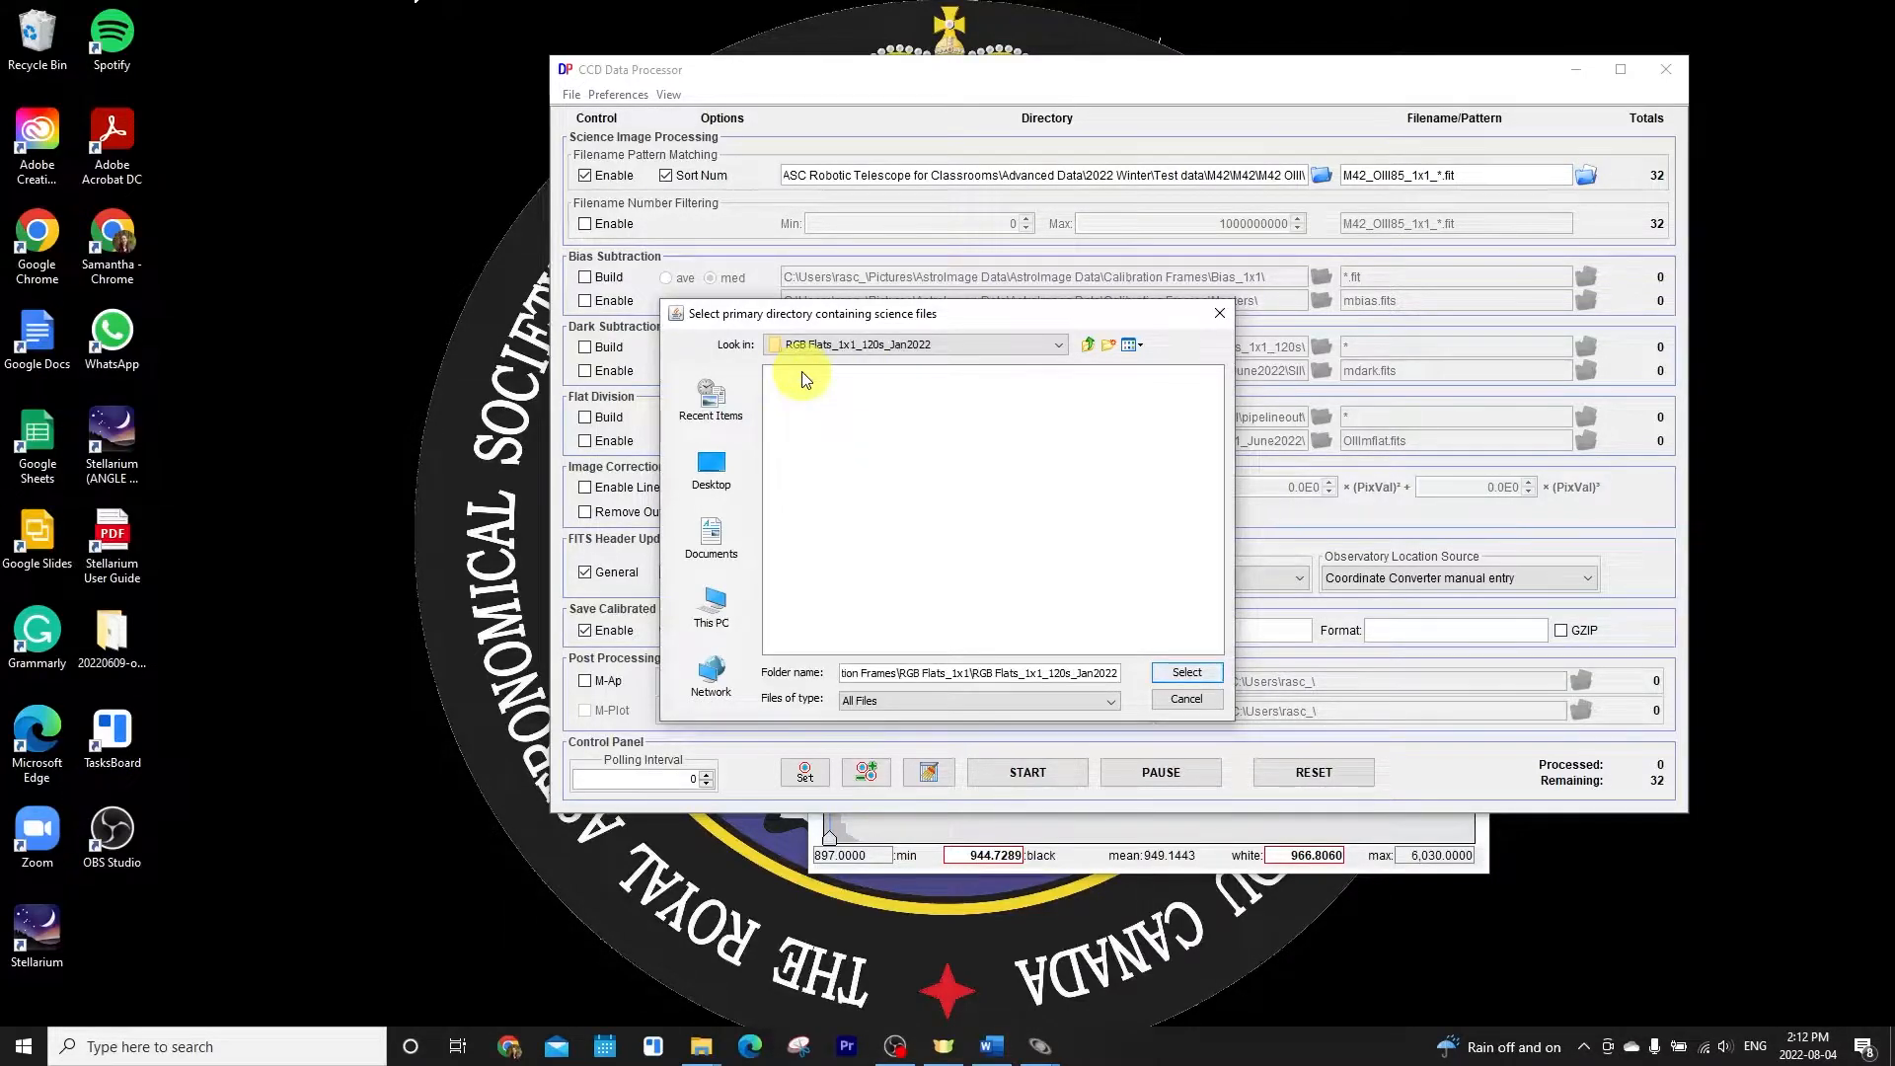
click(1175, 672)
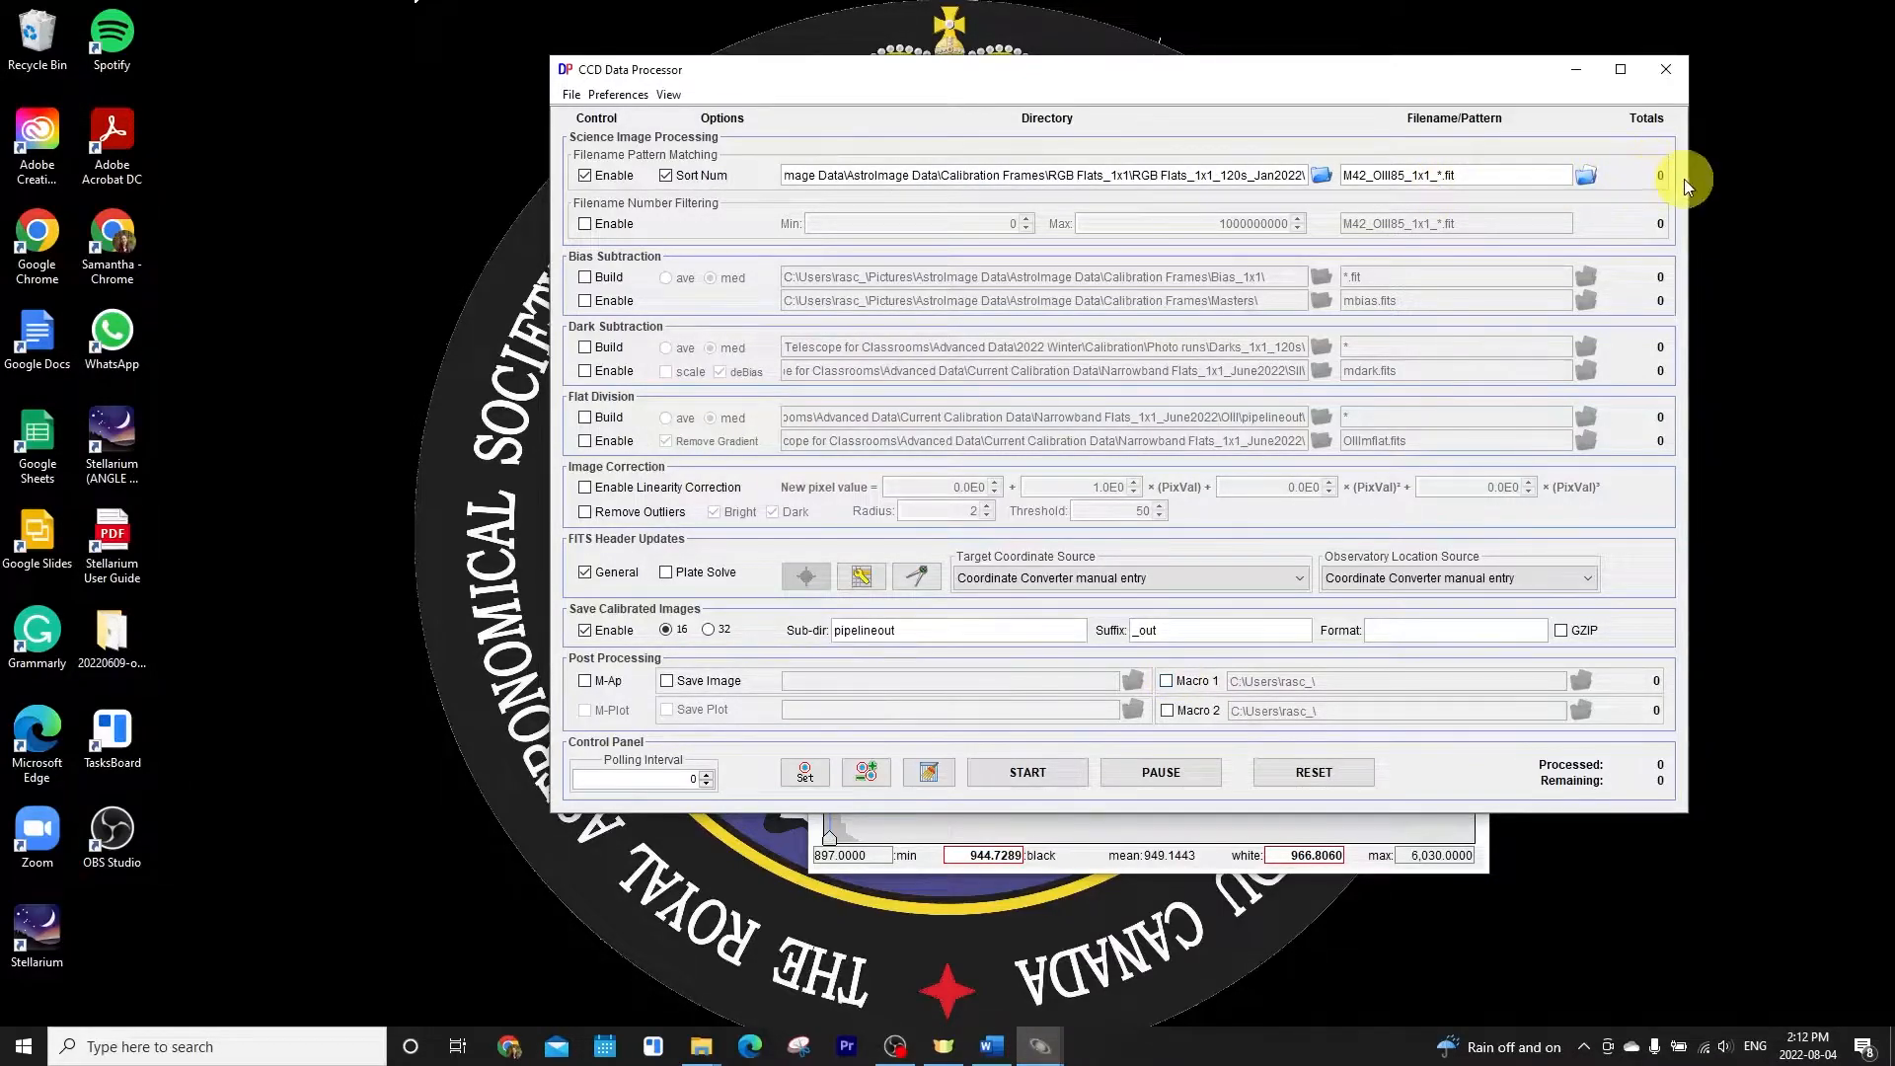
Set the science filename pattern to *.fit and enable bias subtraction with mbias.fits from the Masters directory
drag(1438, 175, 1356, 175)
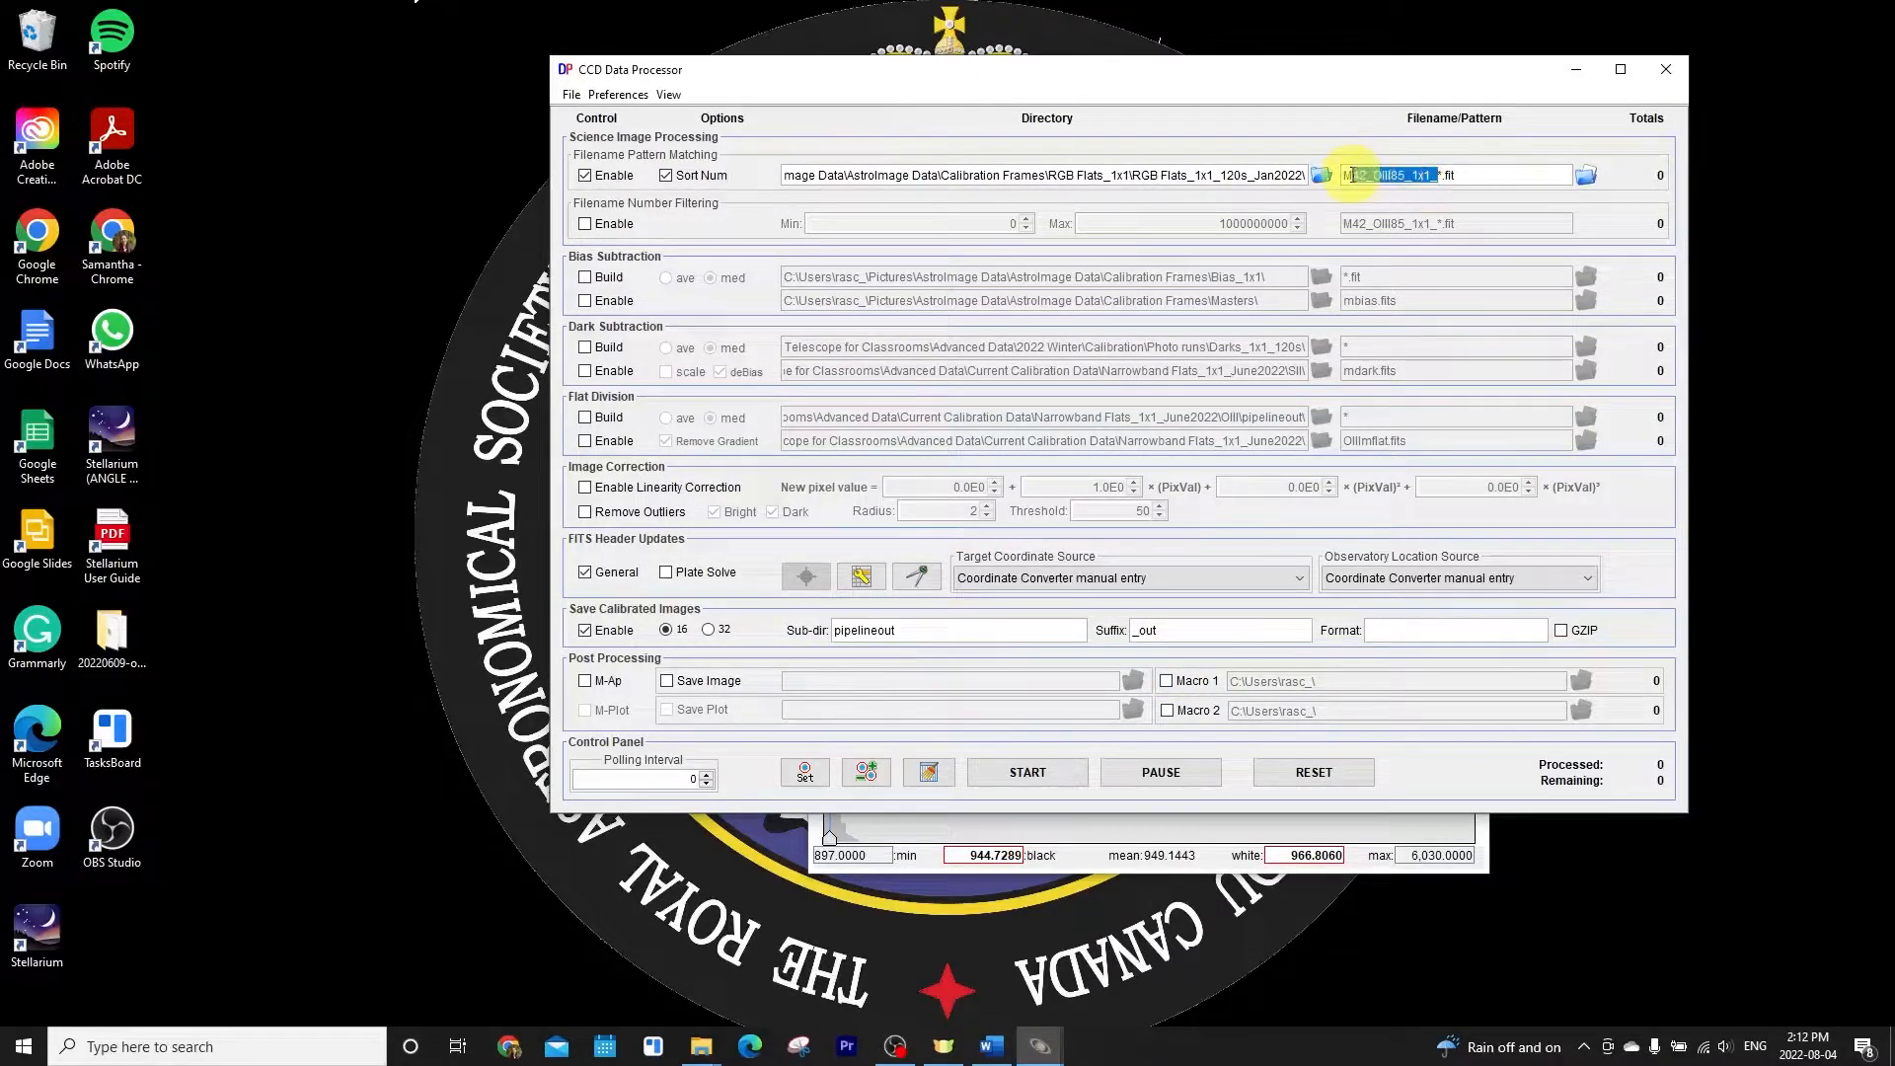
key(BackSpace)
key(BackSpace)
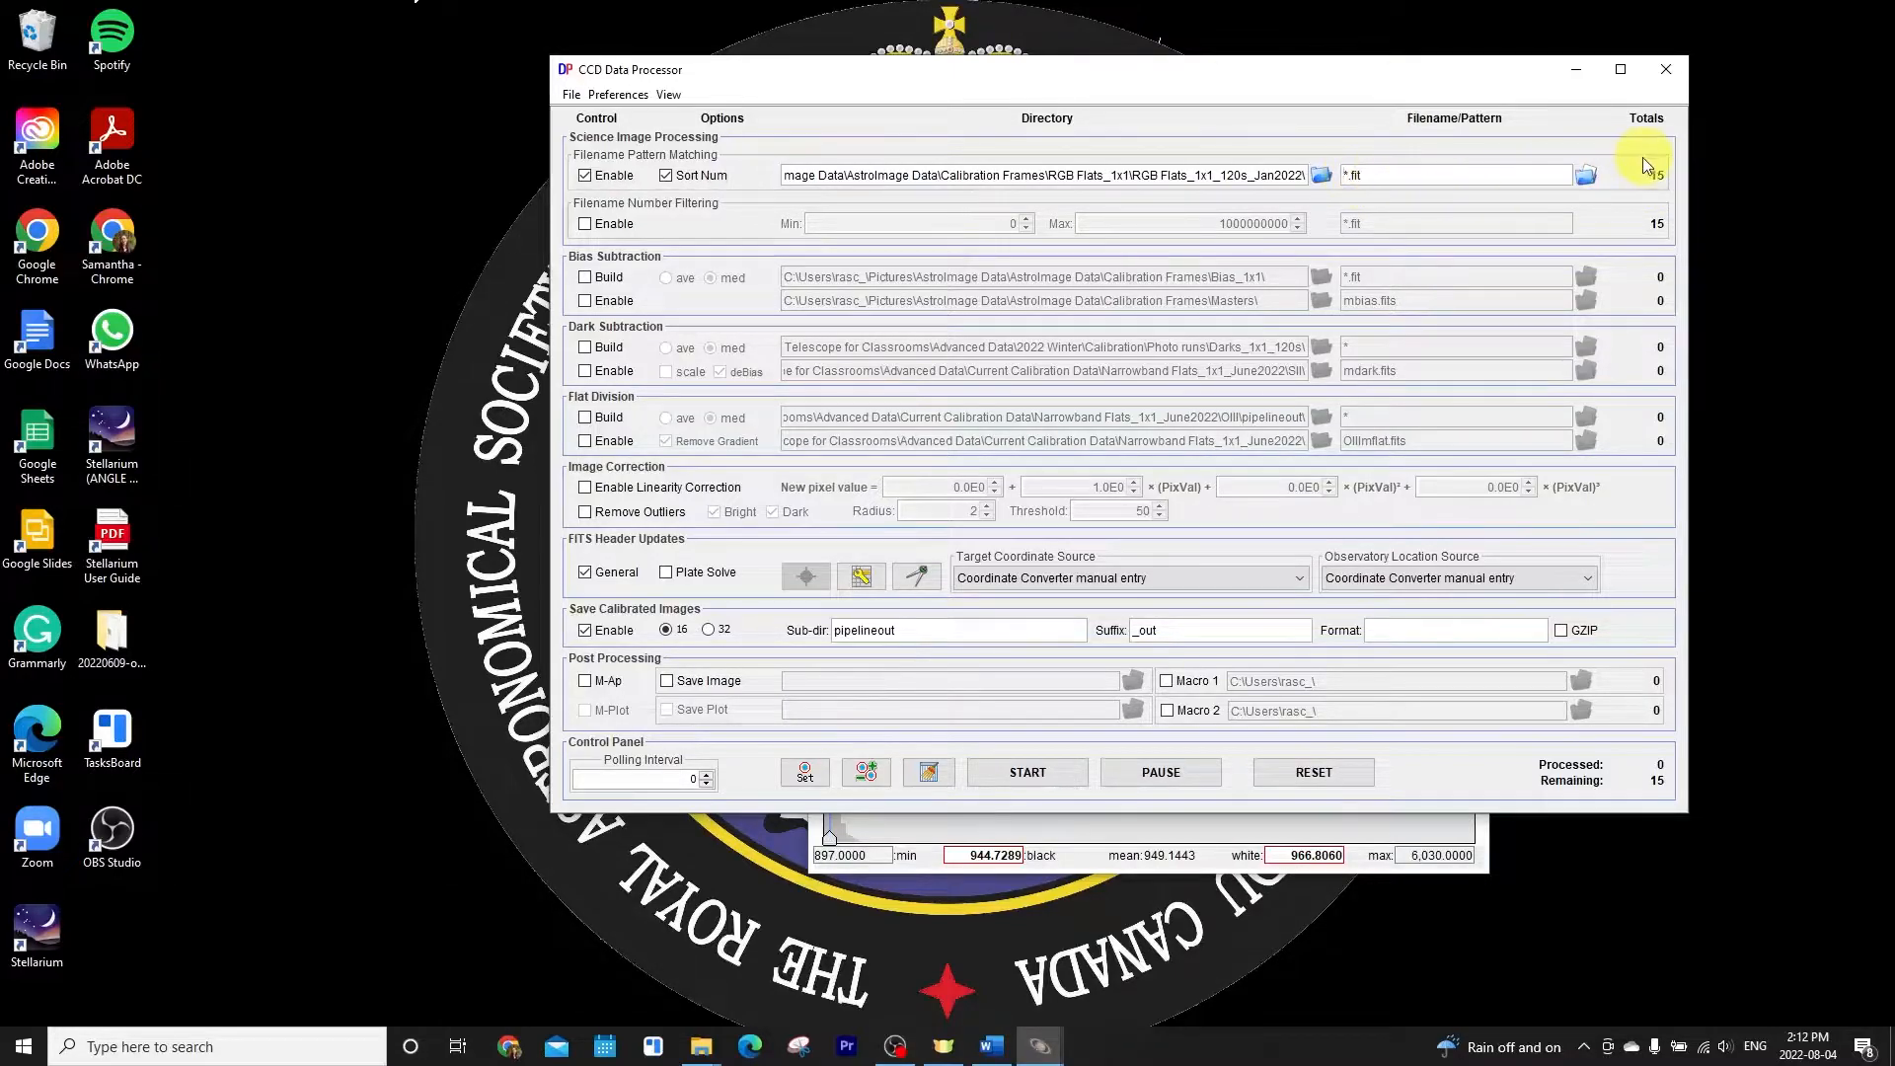
mouse_move(1655, 176)
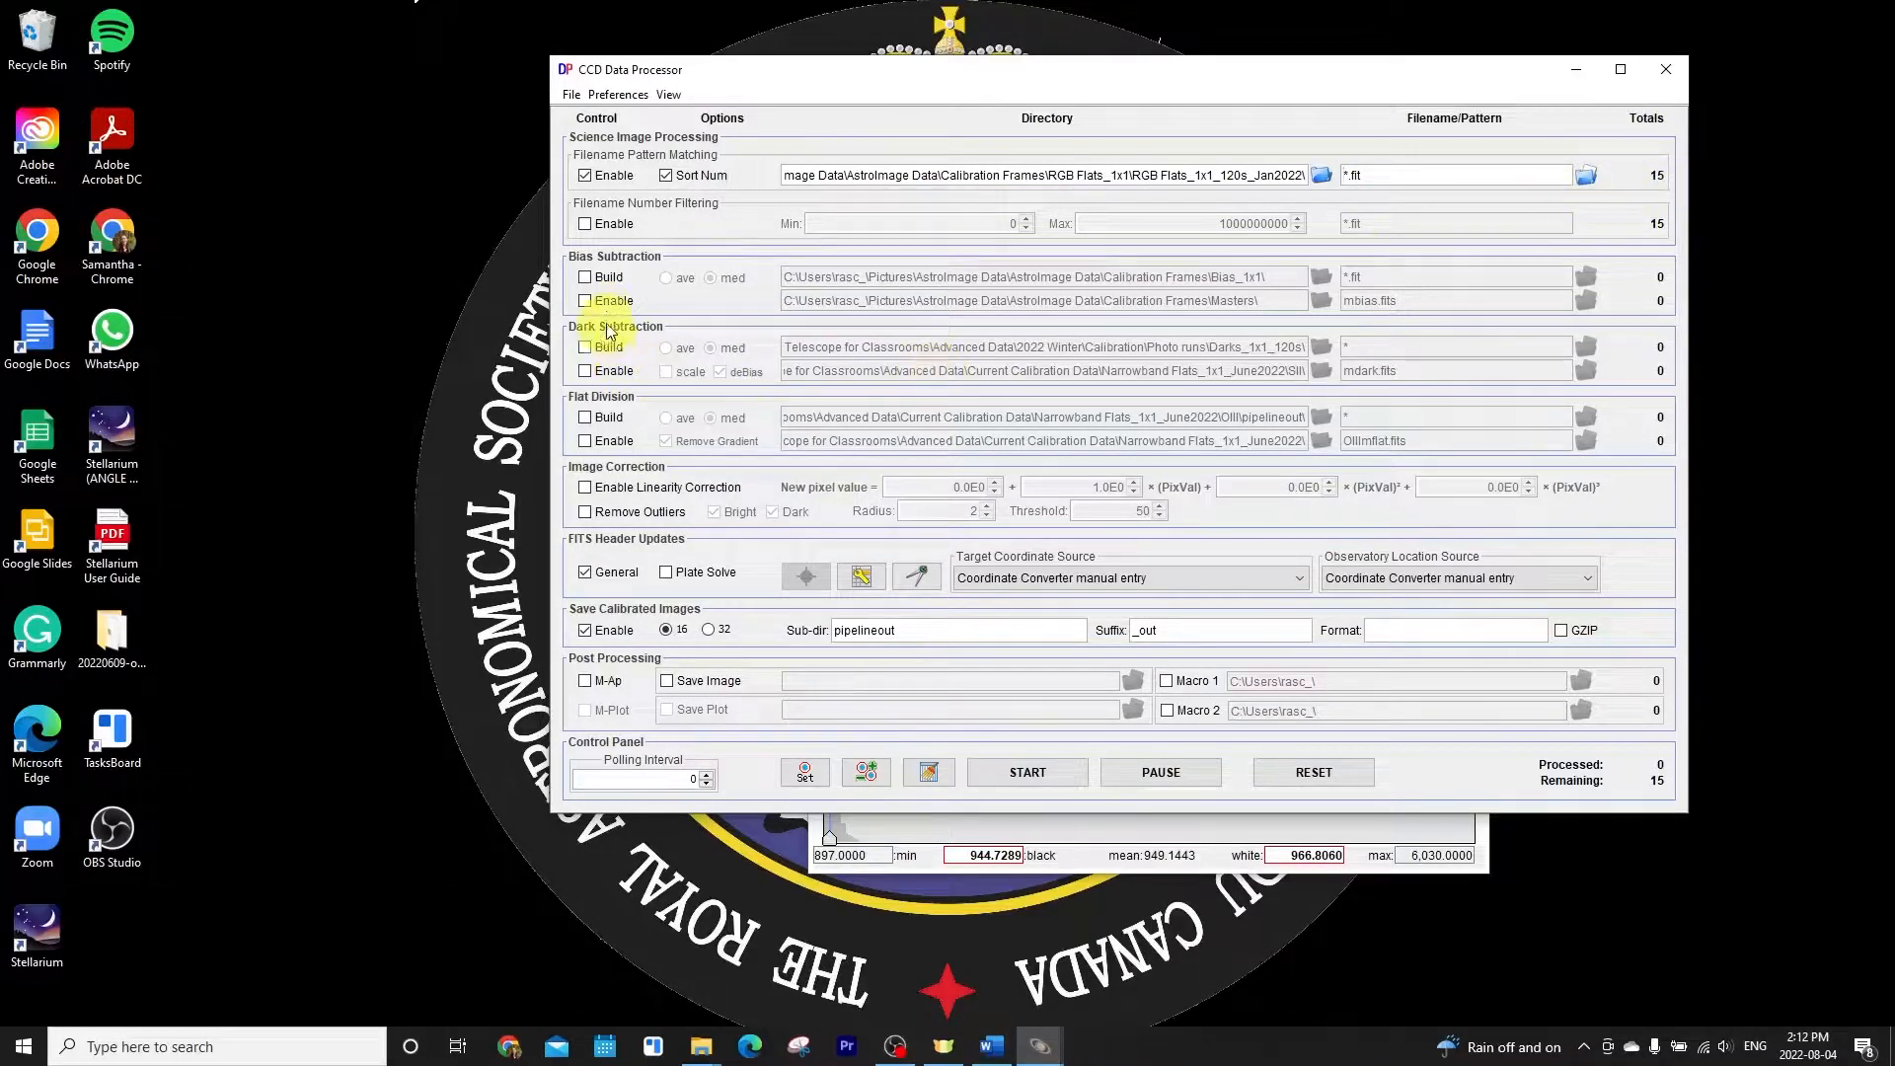
click(586, 304)
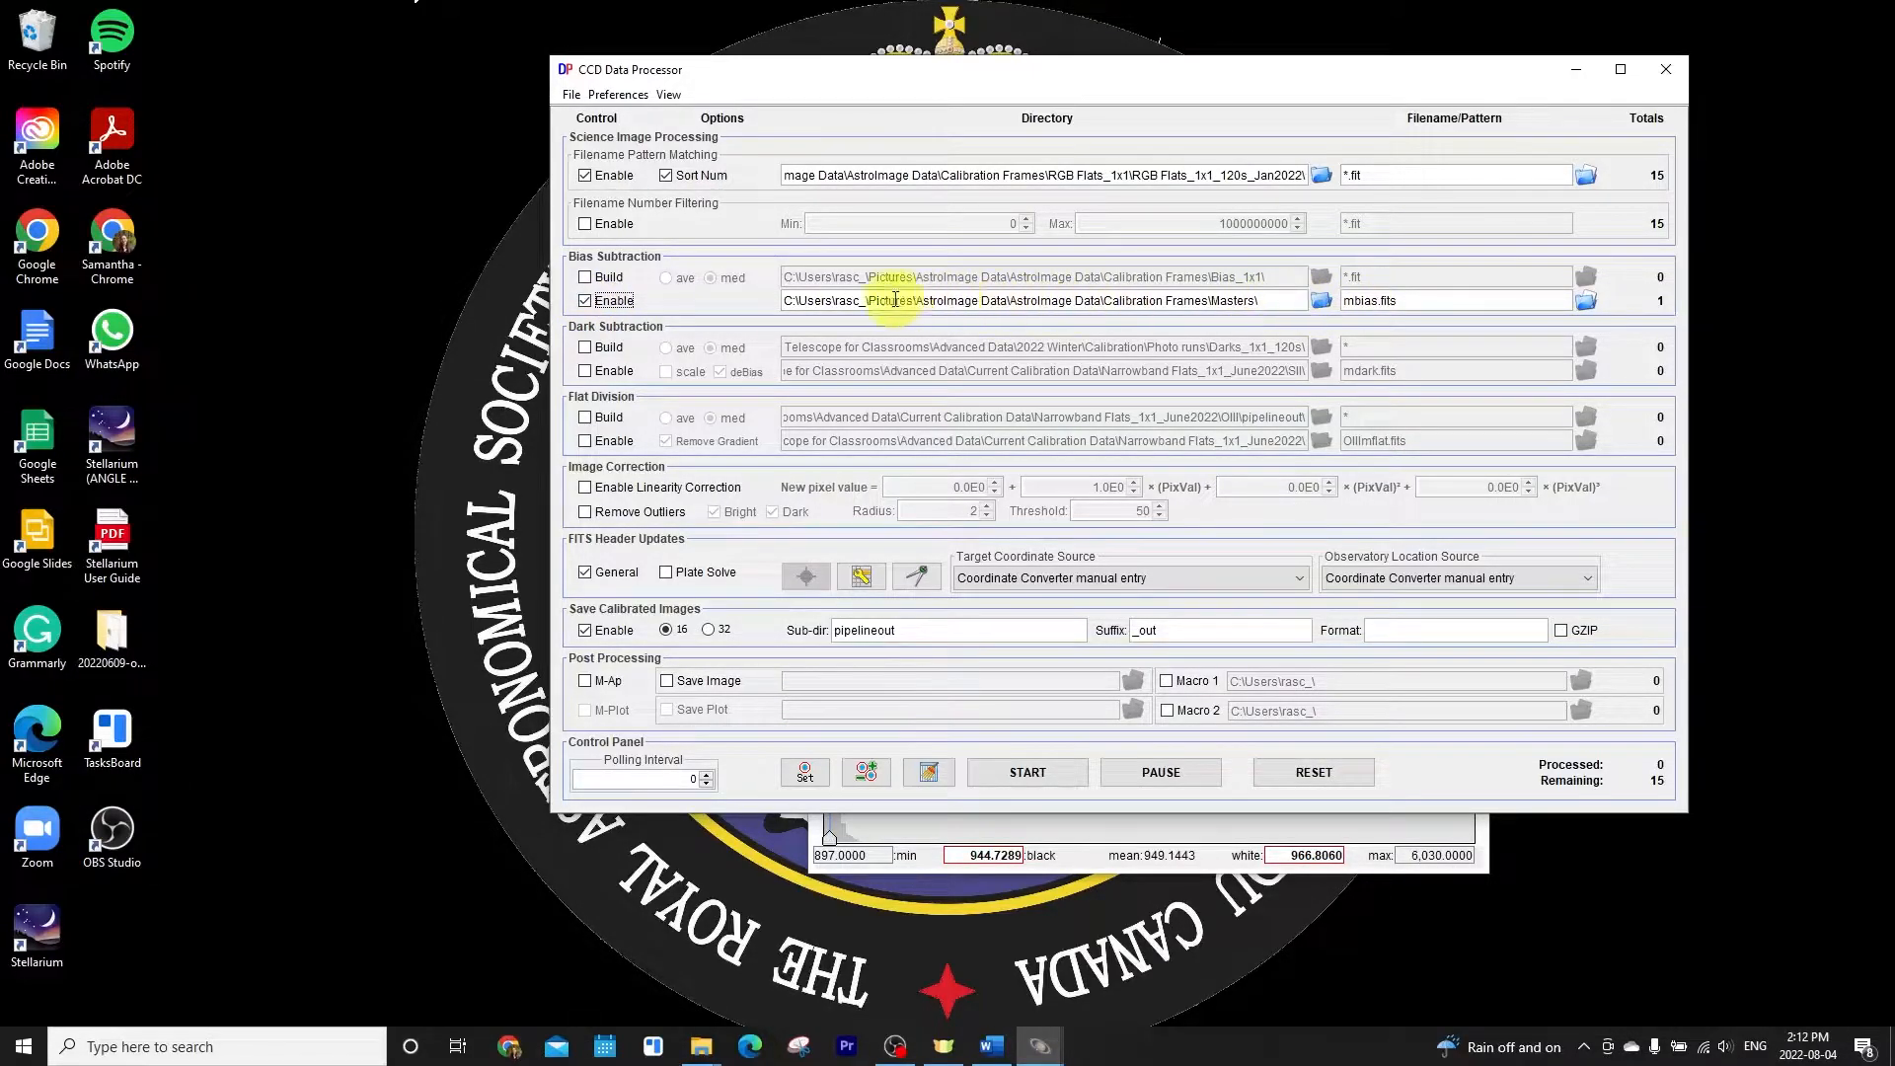
double_click(1349, 302)
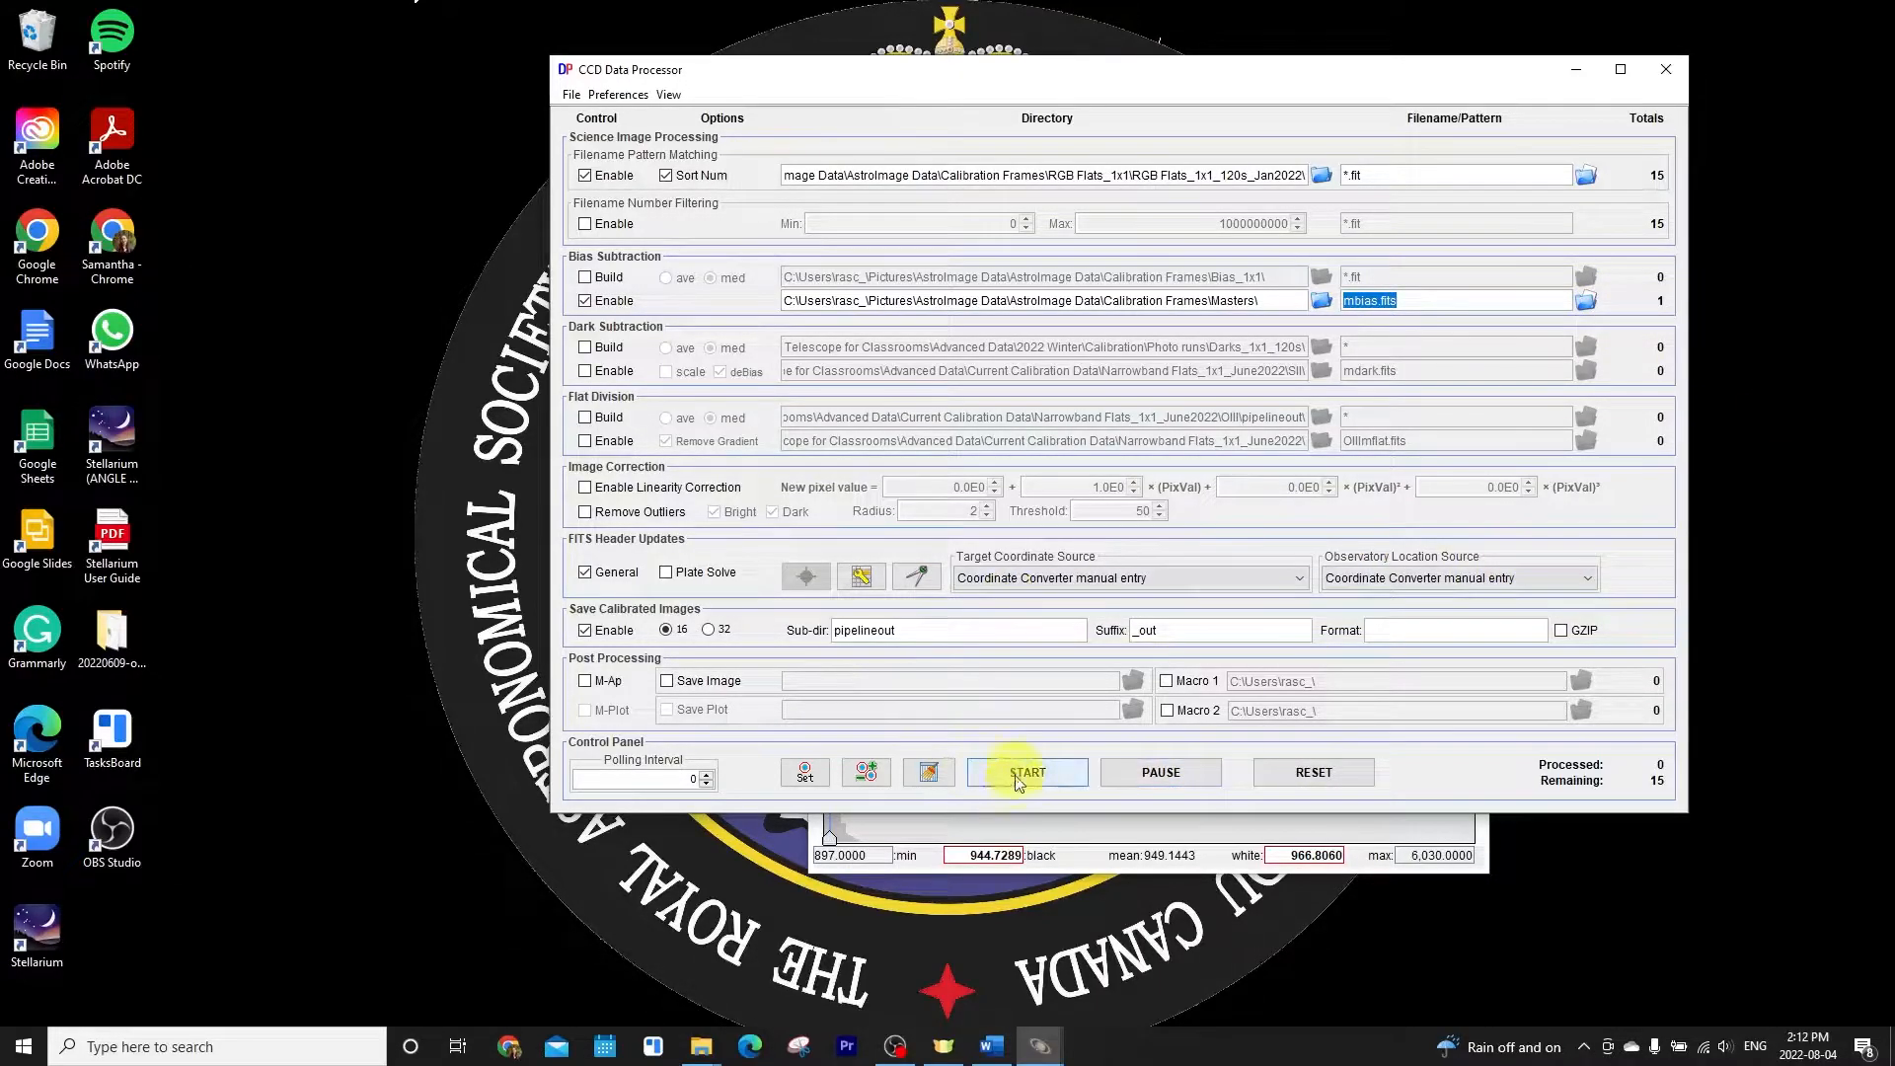
Set the calibrated images' sub-directory to sub_bias and suffix to _minusbias, and run the bias subtraction on the flats
double_click(916, 632)
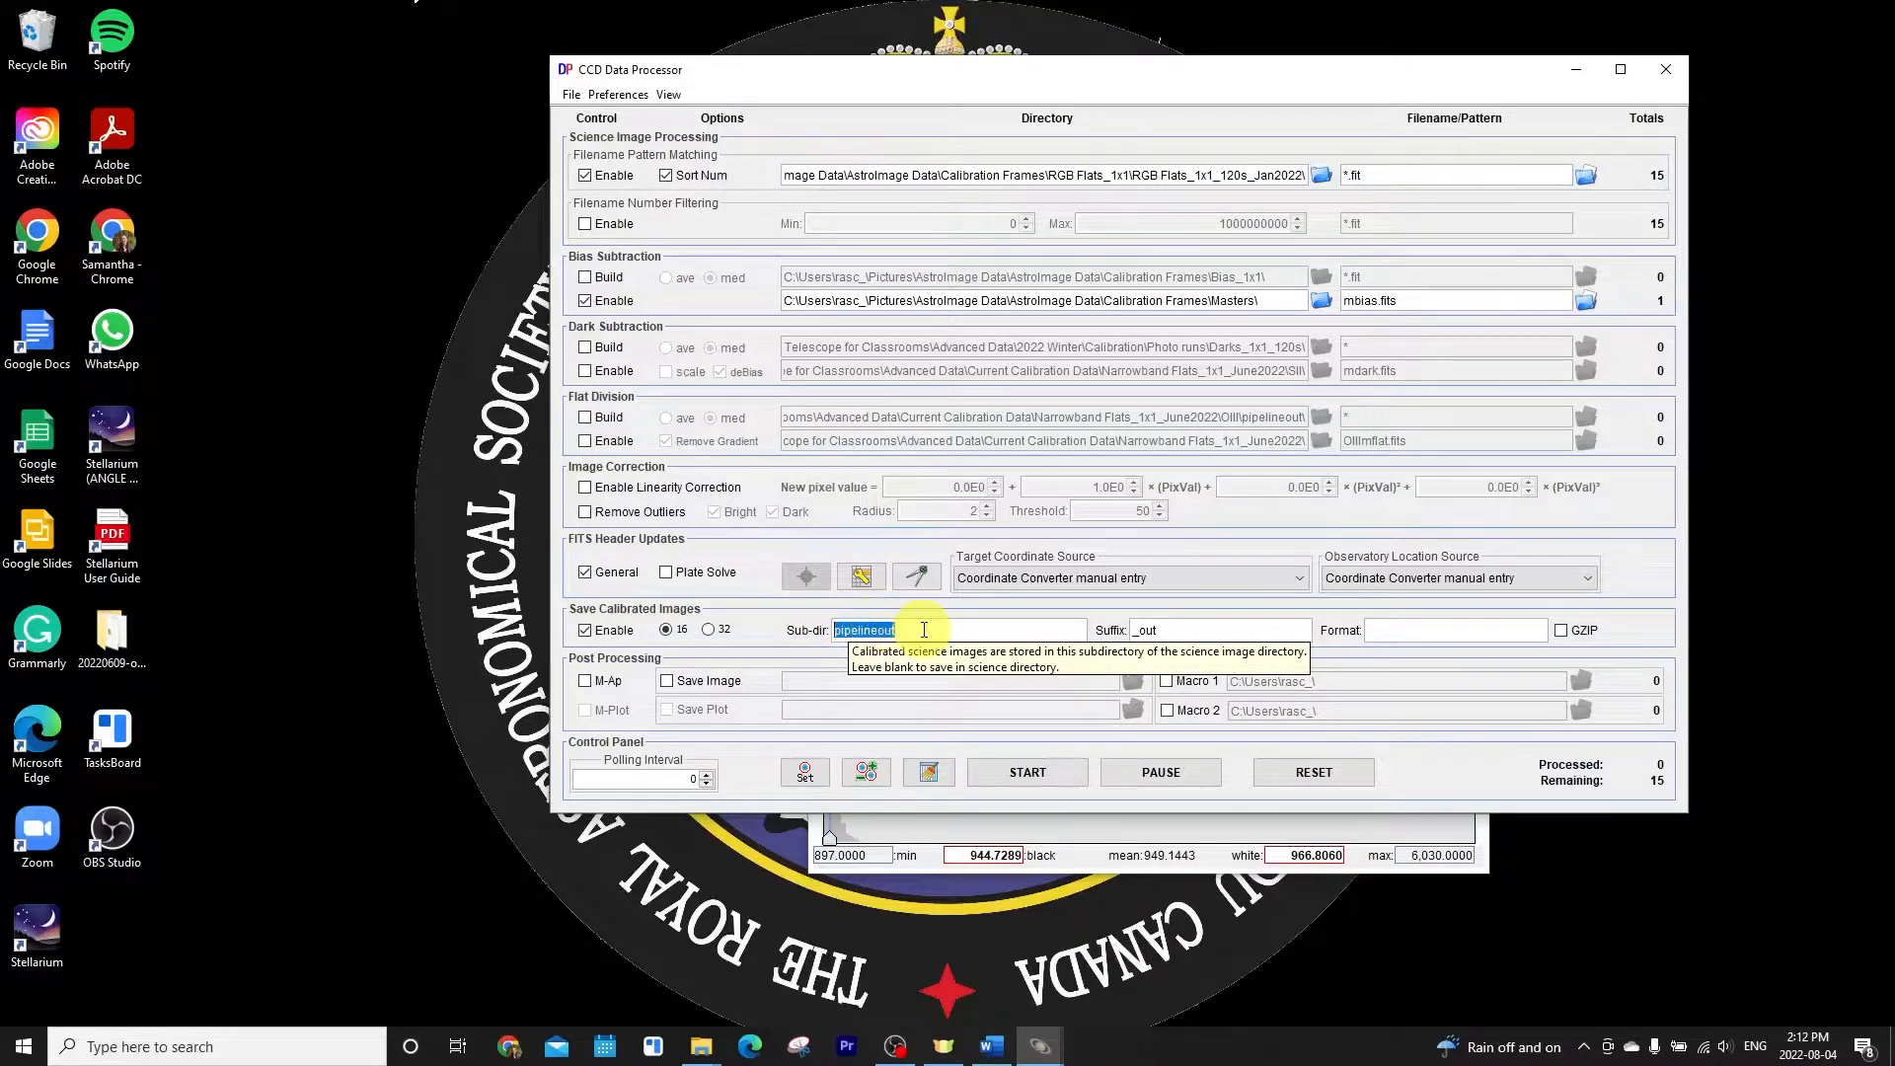
text(subbias)
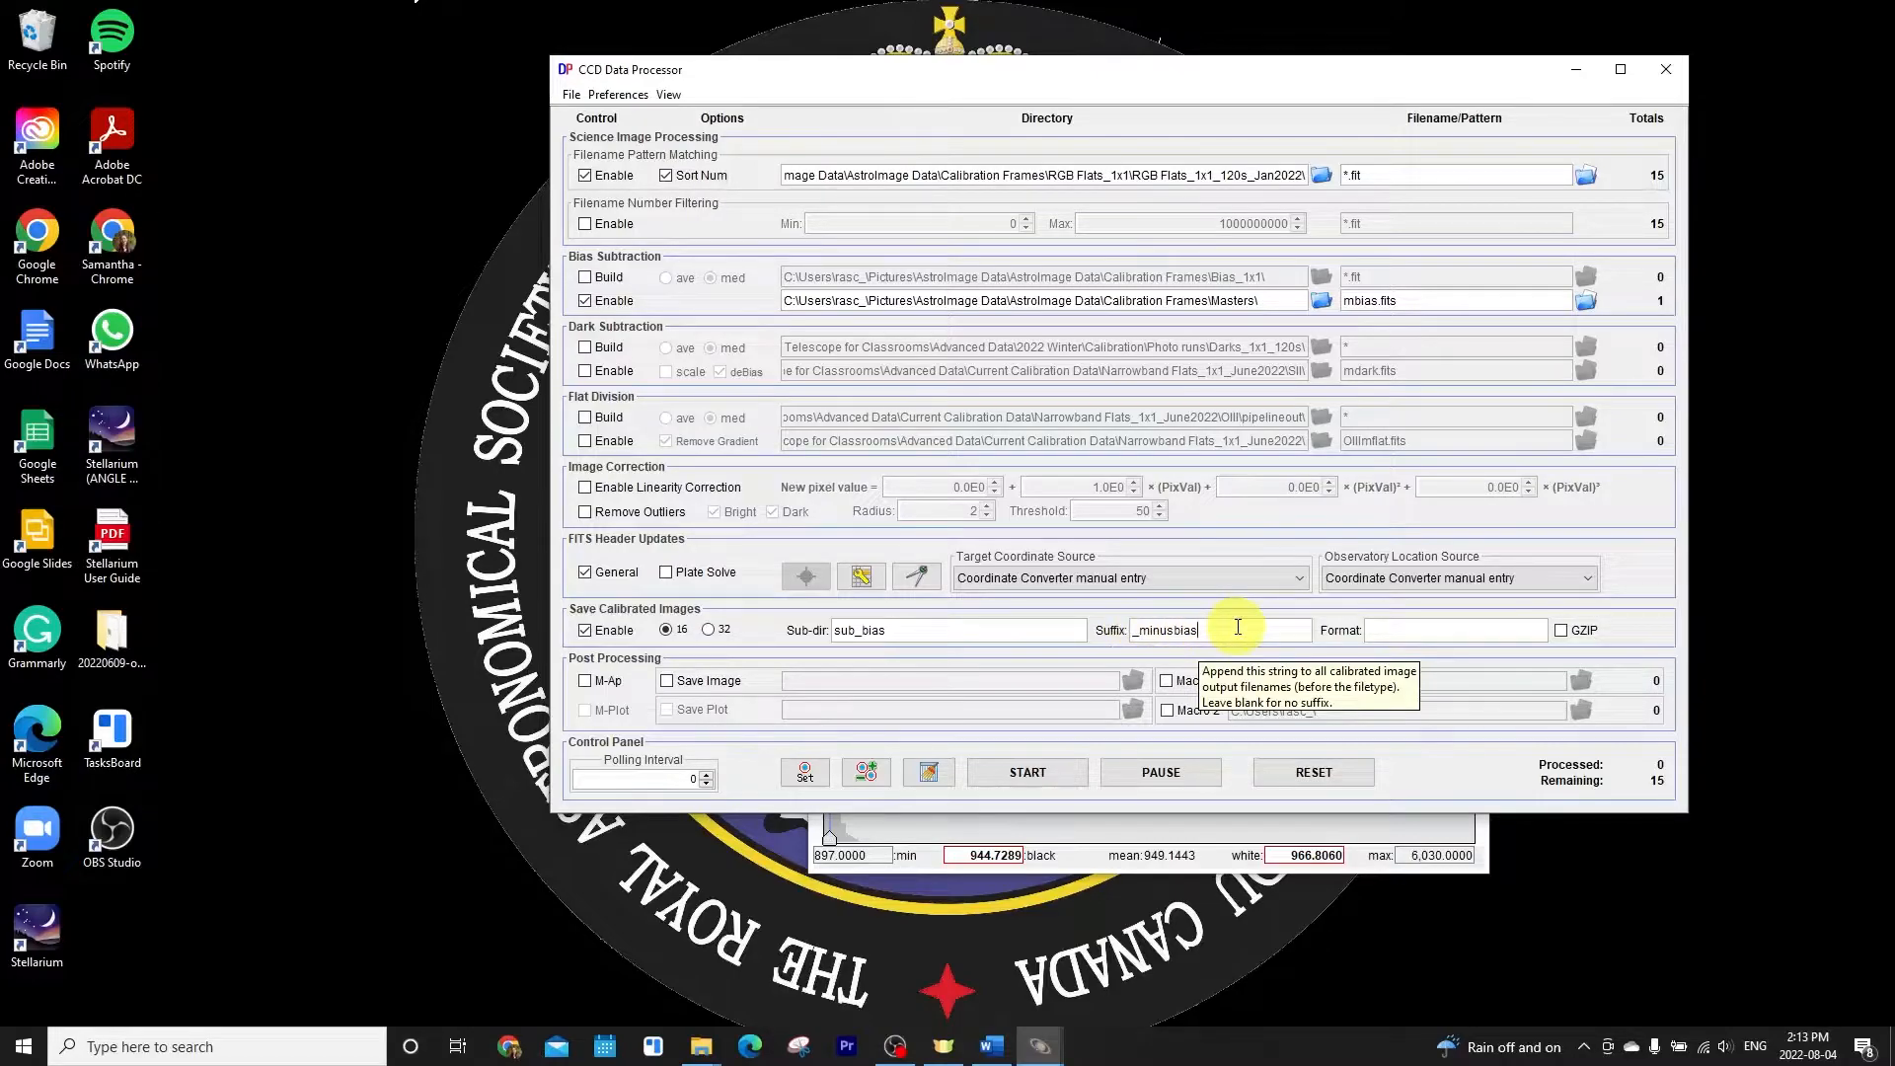
click(1027, 773)
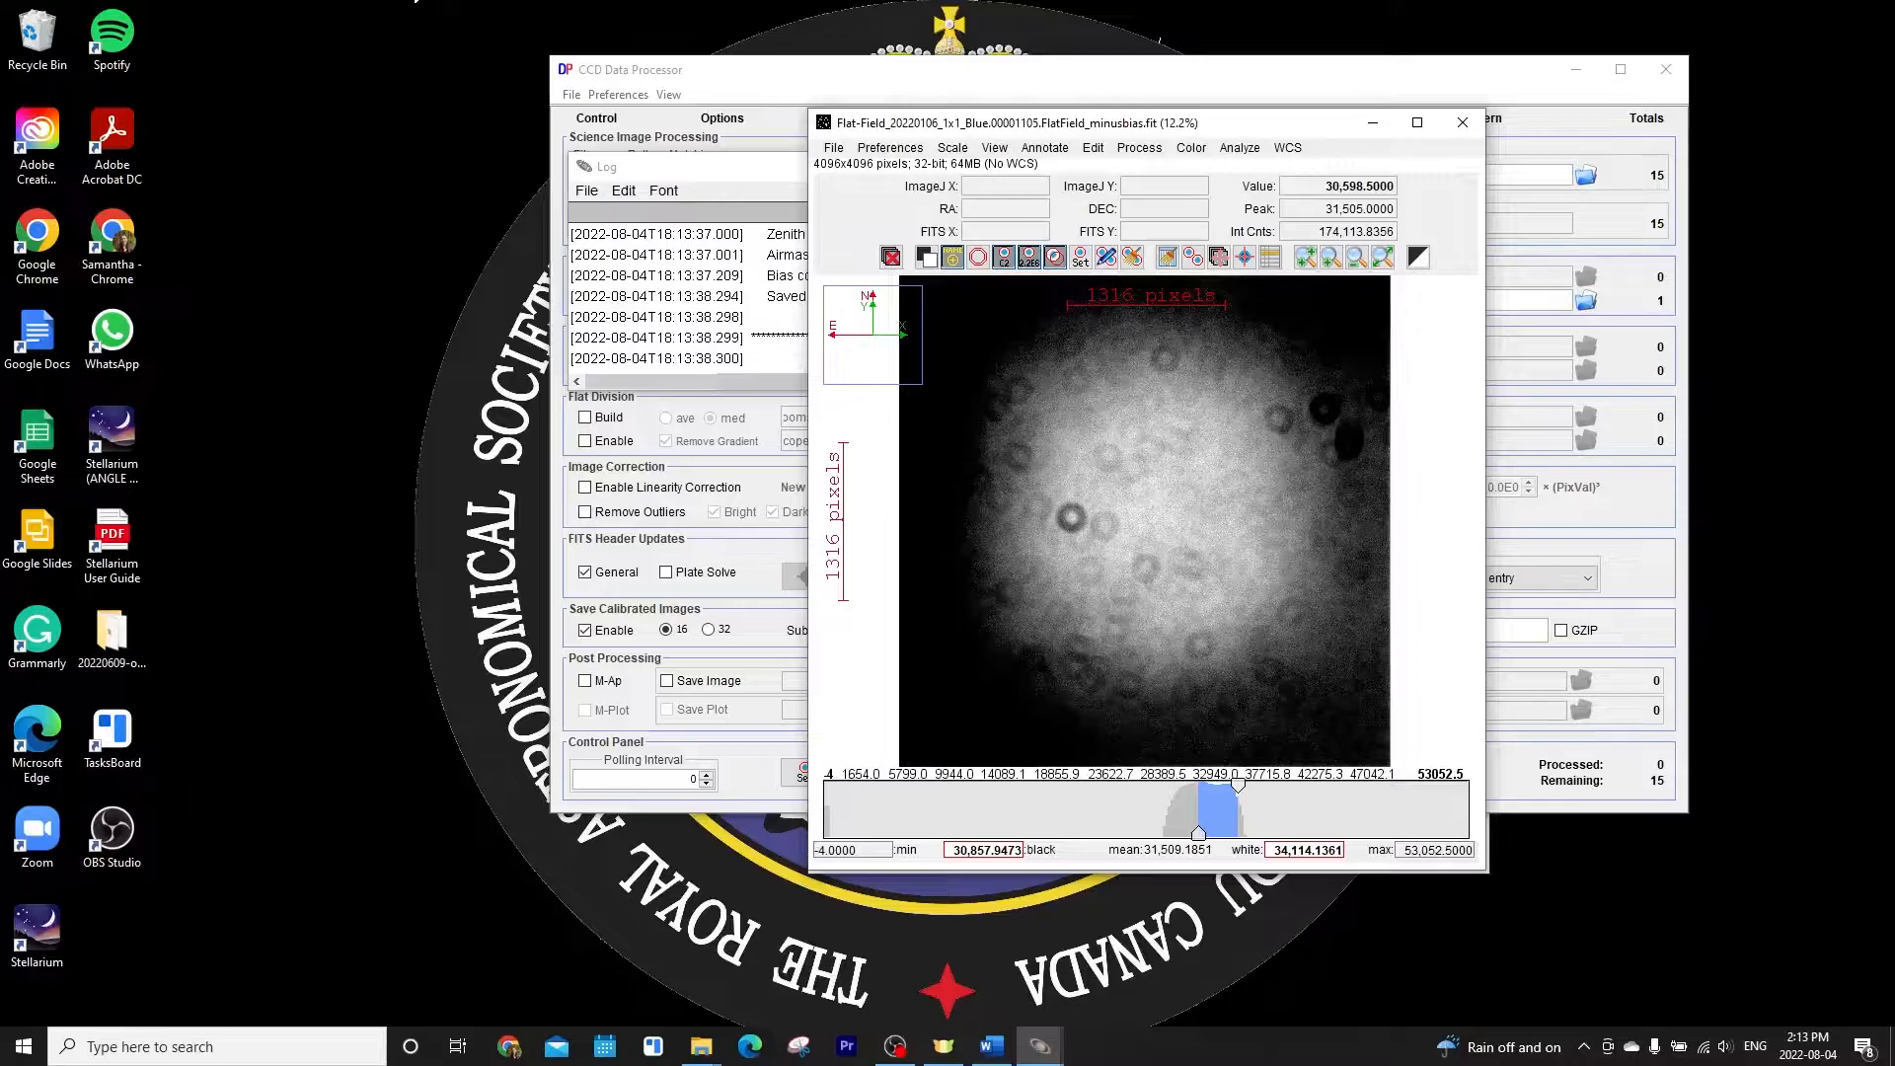
Close the processed flat image and examine the sub_bias folder inside RGB Flats_1x1_120s_Jan2022 in File Explorer
click(1459, 123)
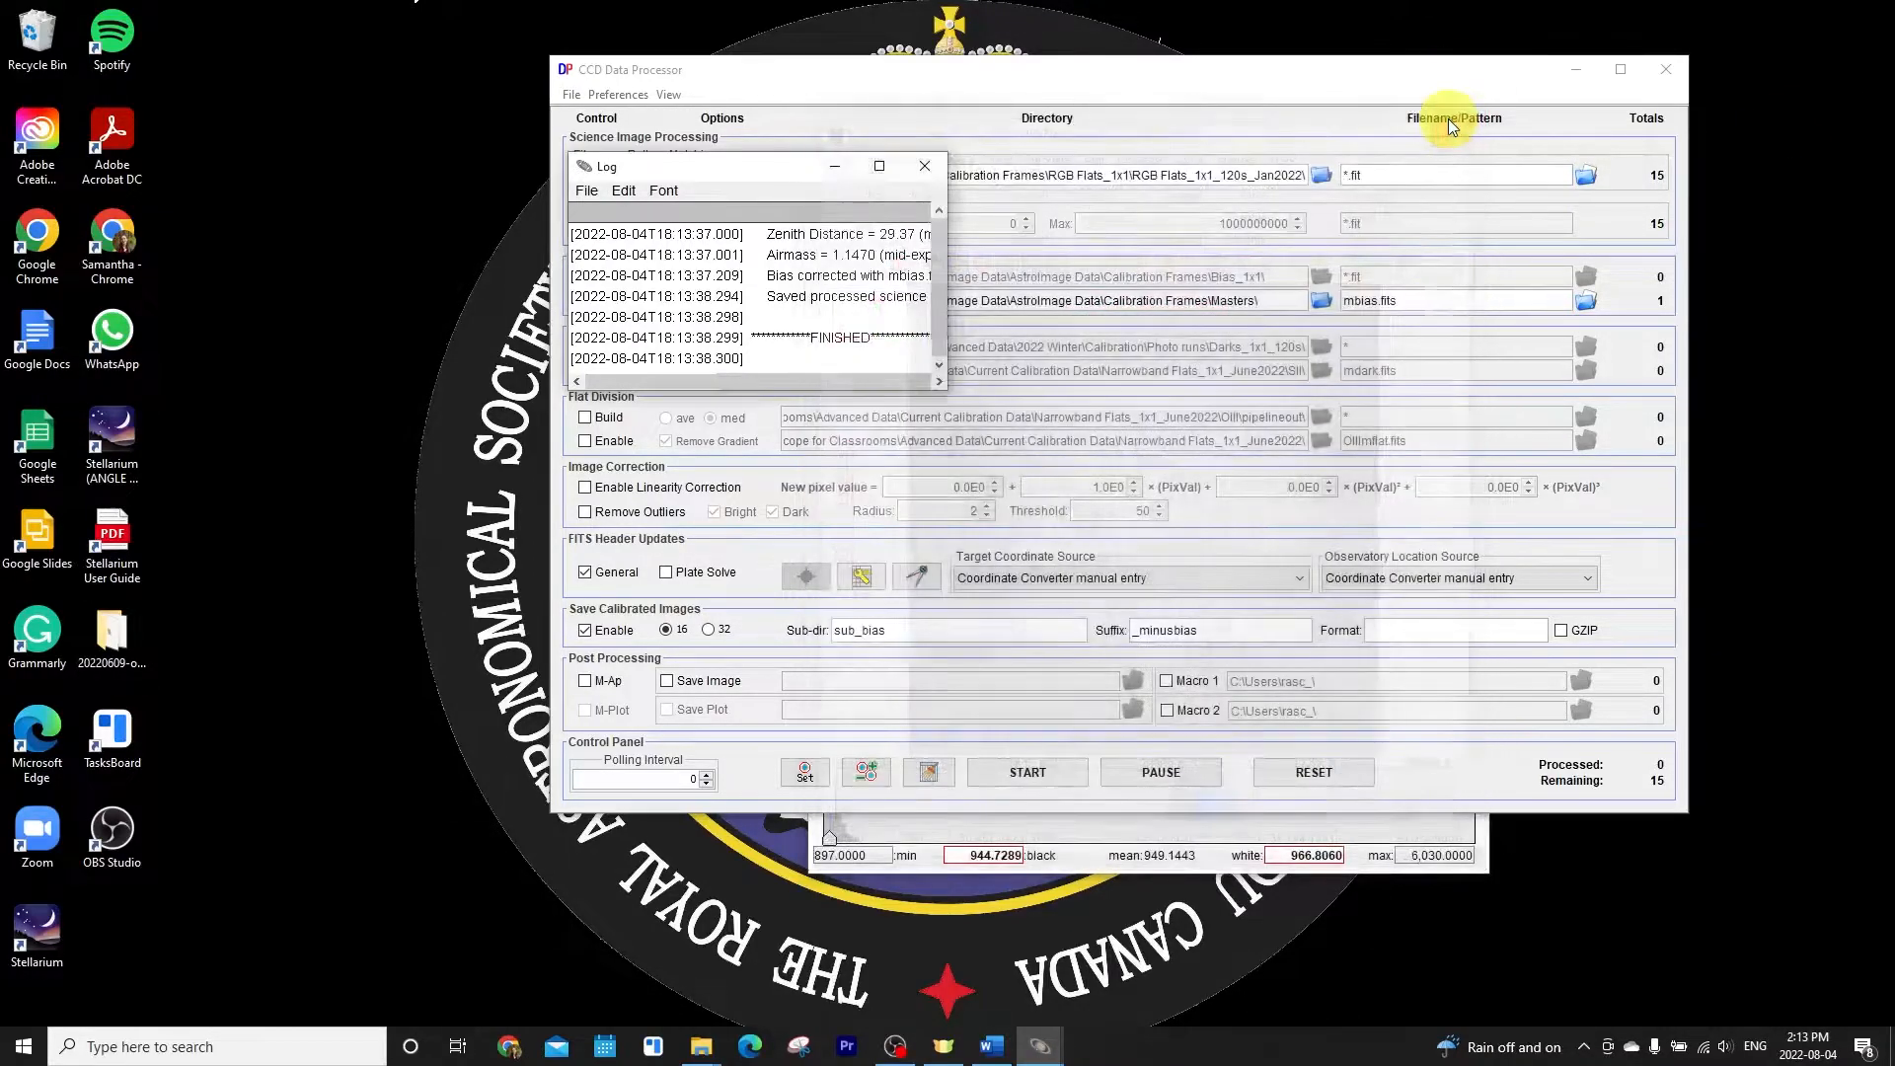
mouse_move(699, 1054)
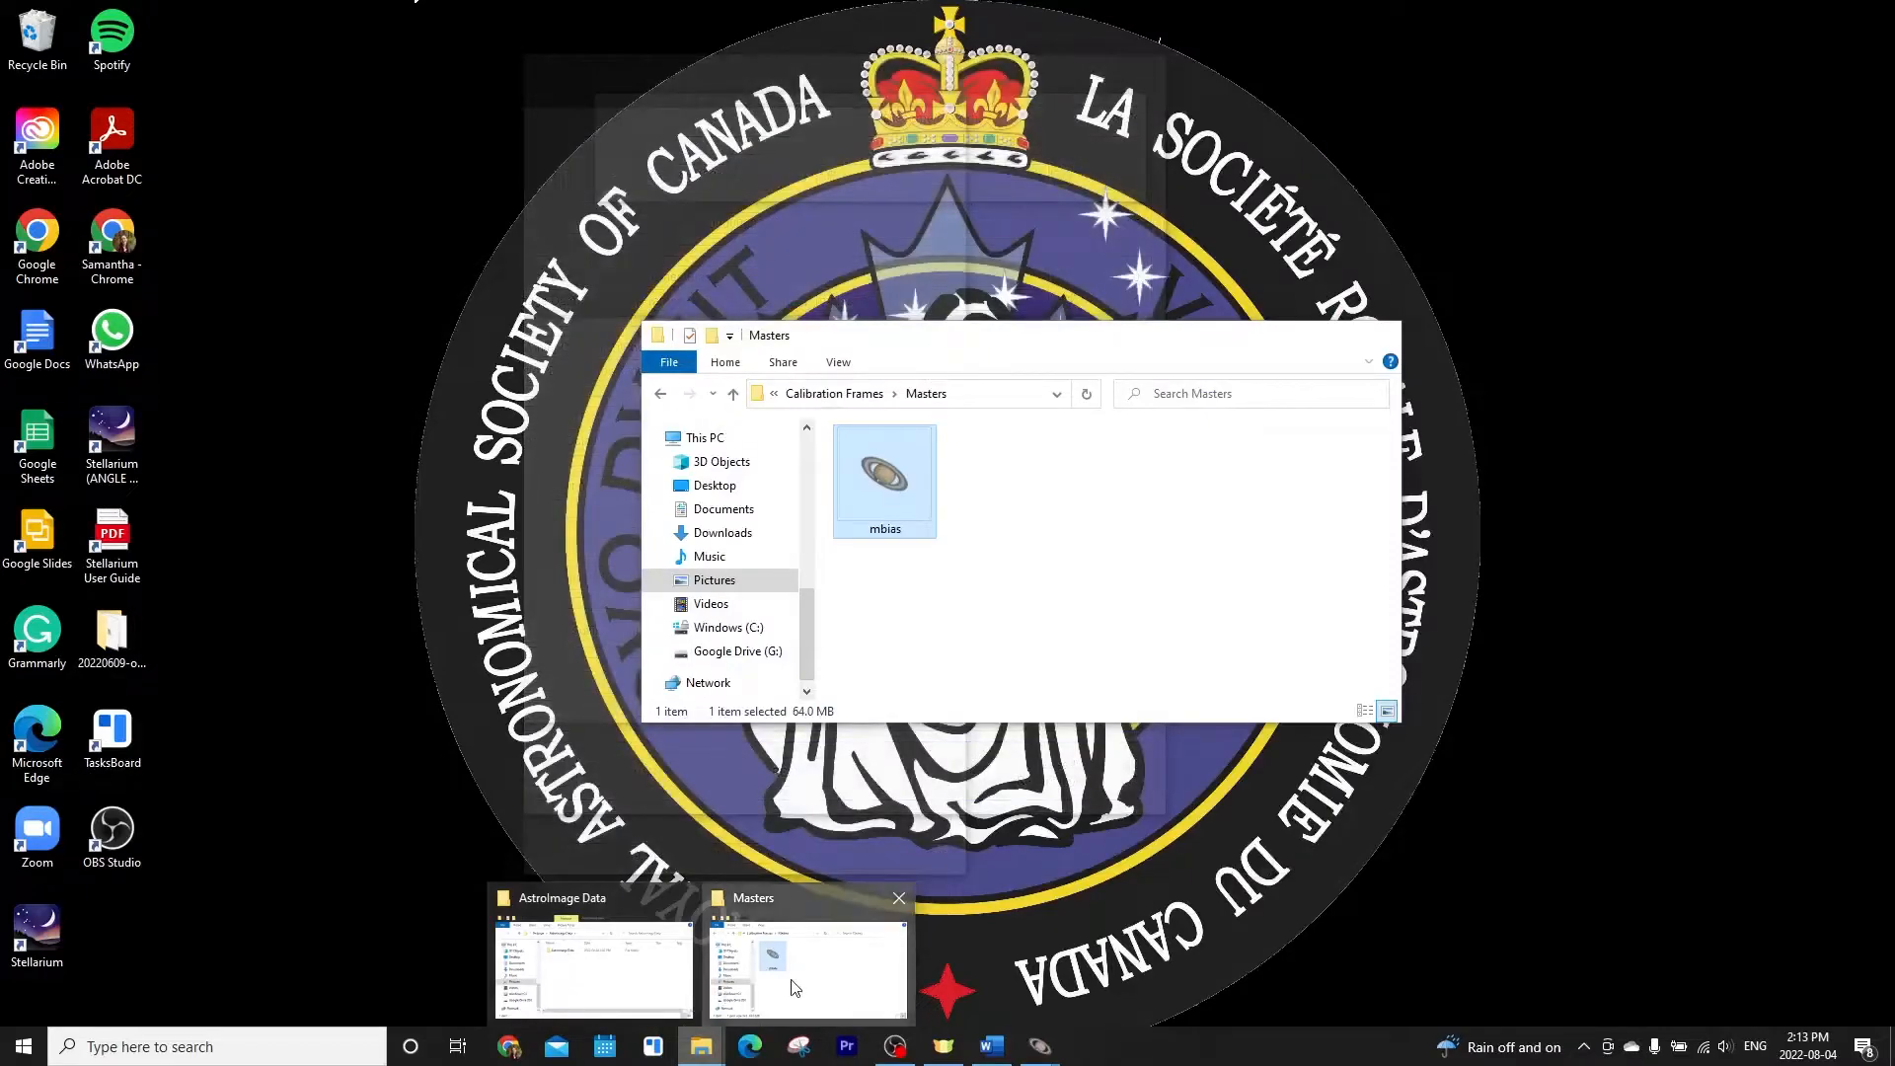
click(808, 973)
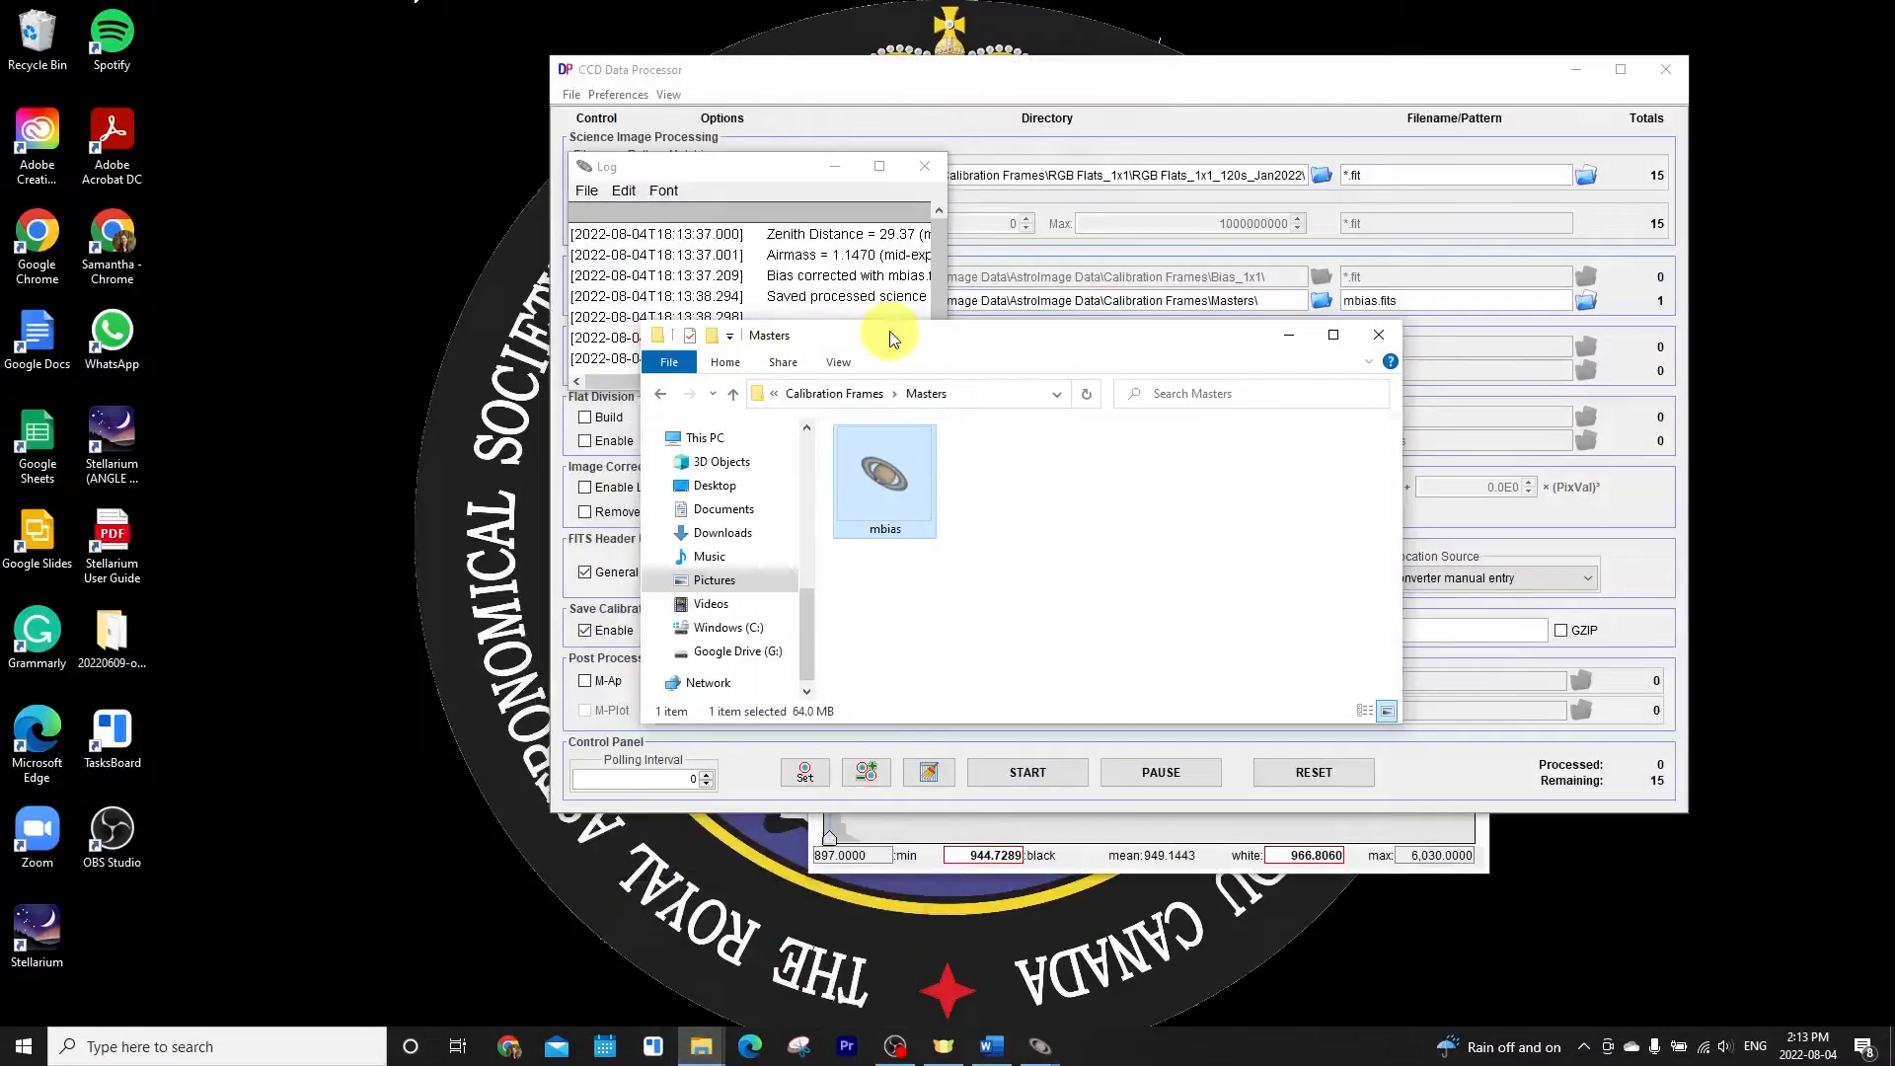
click(834, 393)
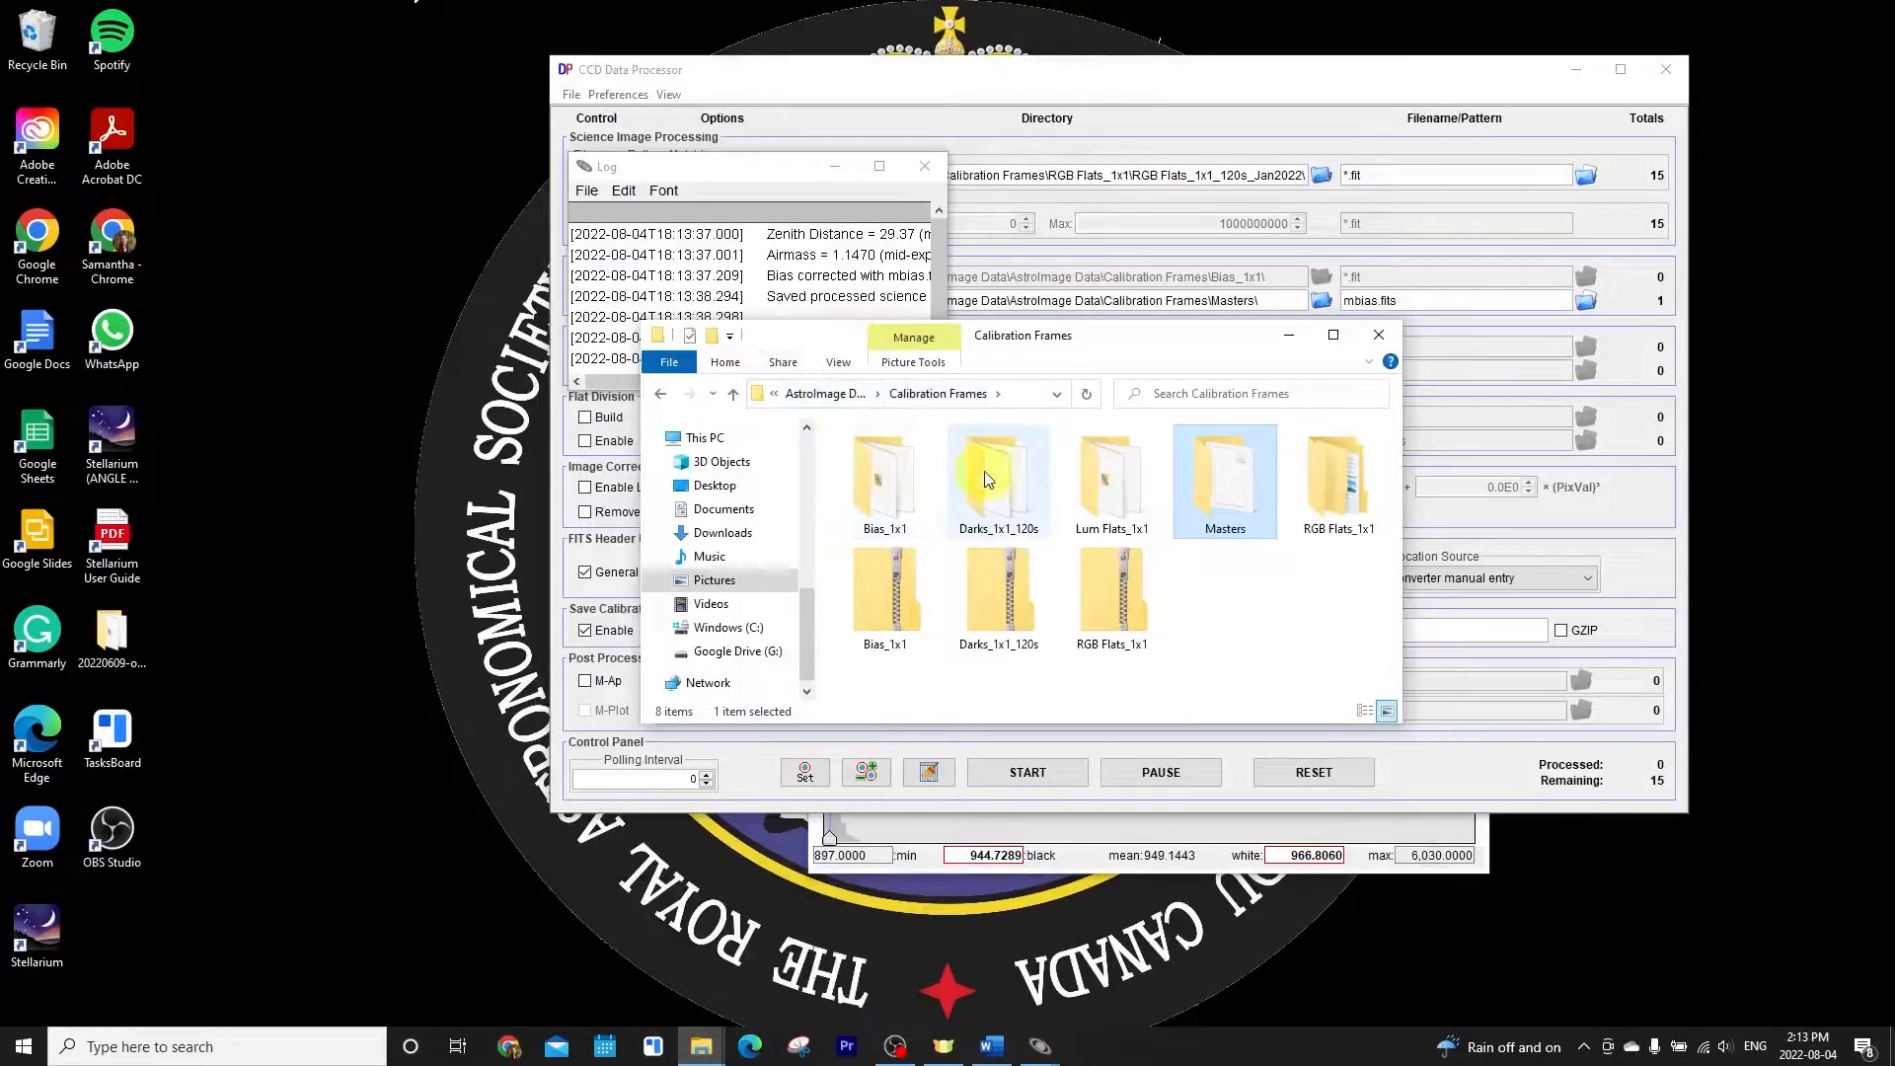
double_click(1359, 476)
click(916, 470)
double_click(916, 471)
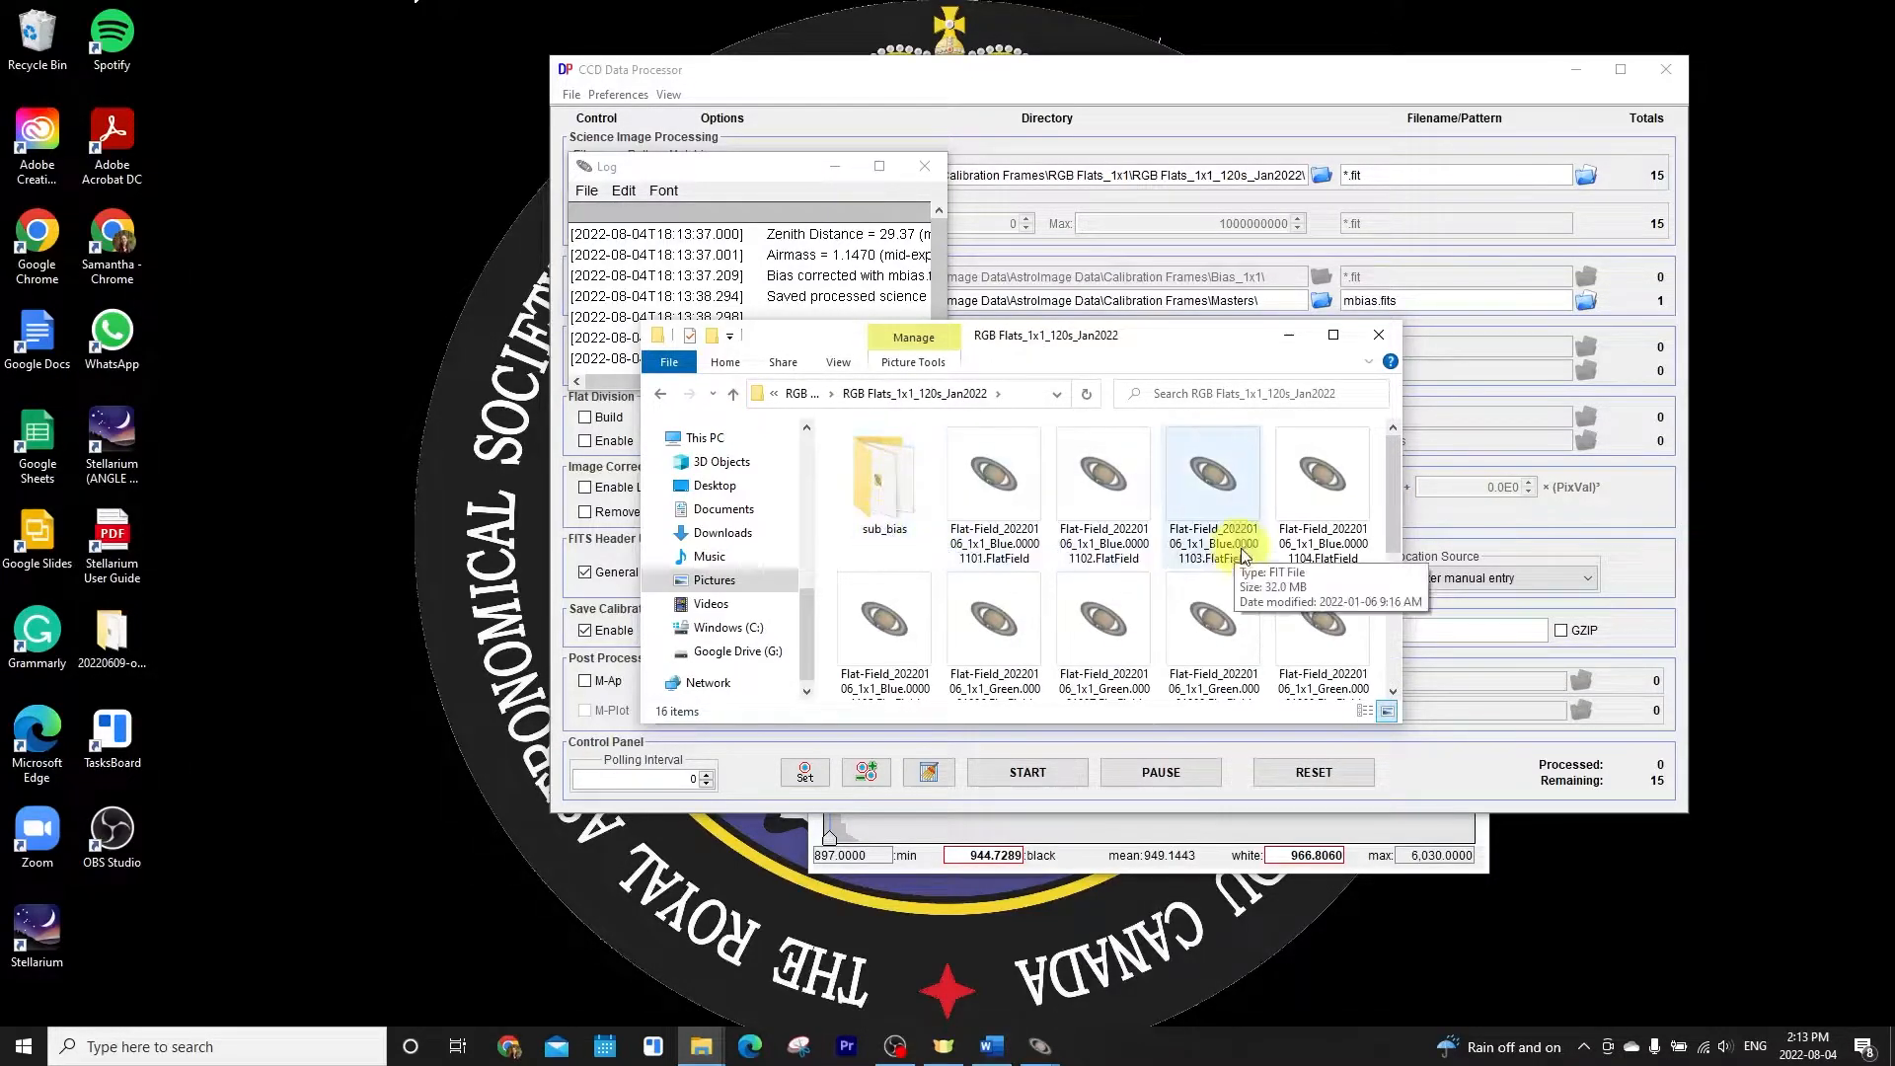
double_click(881, 474)
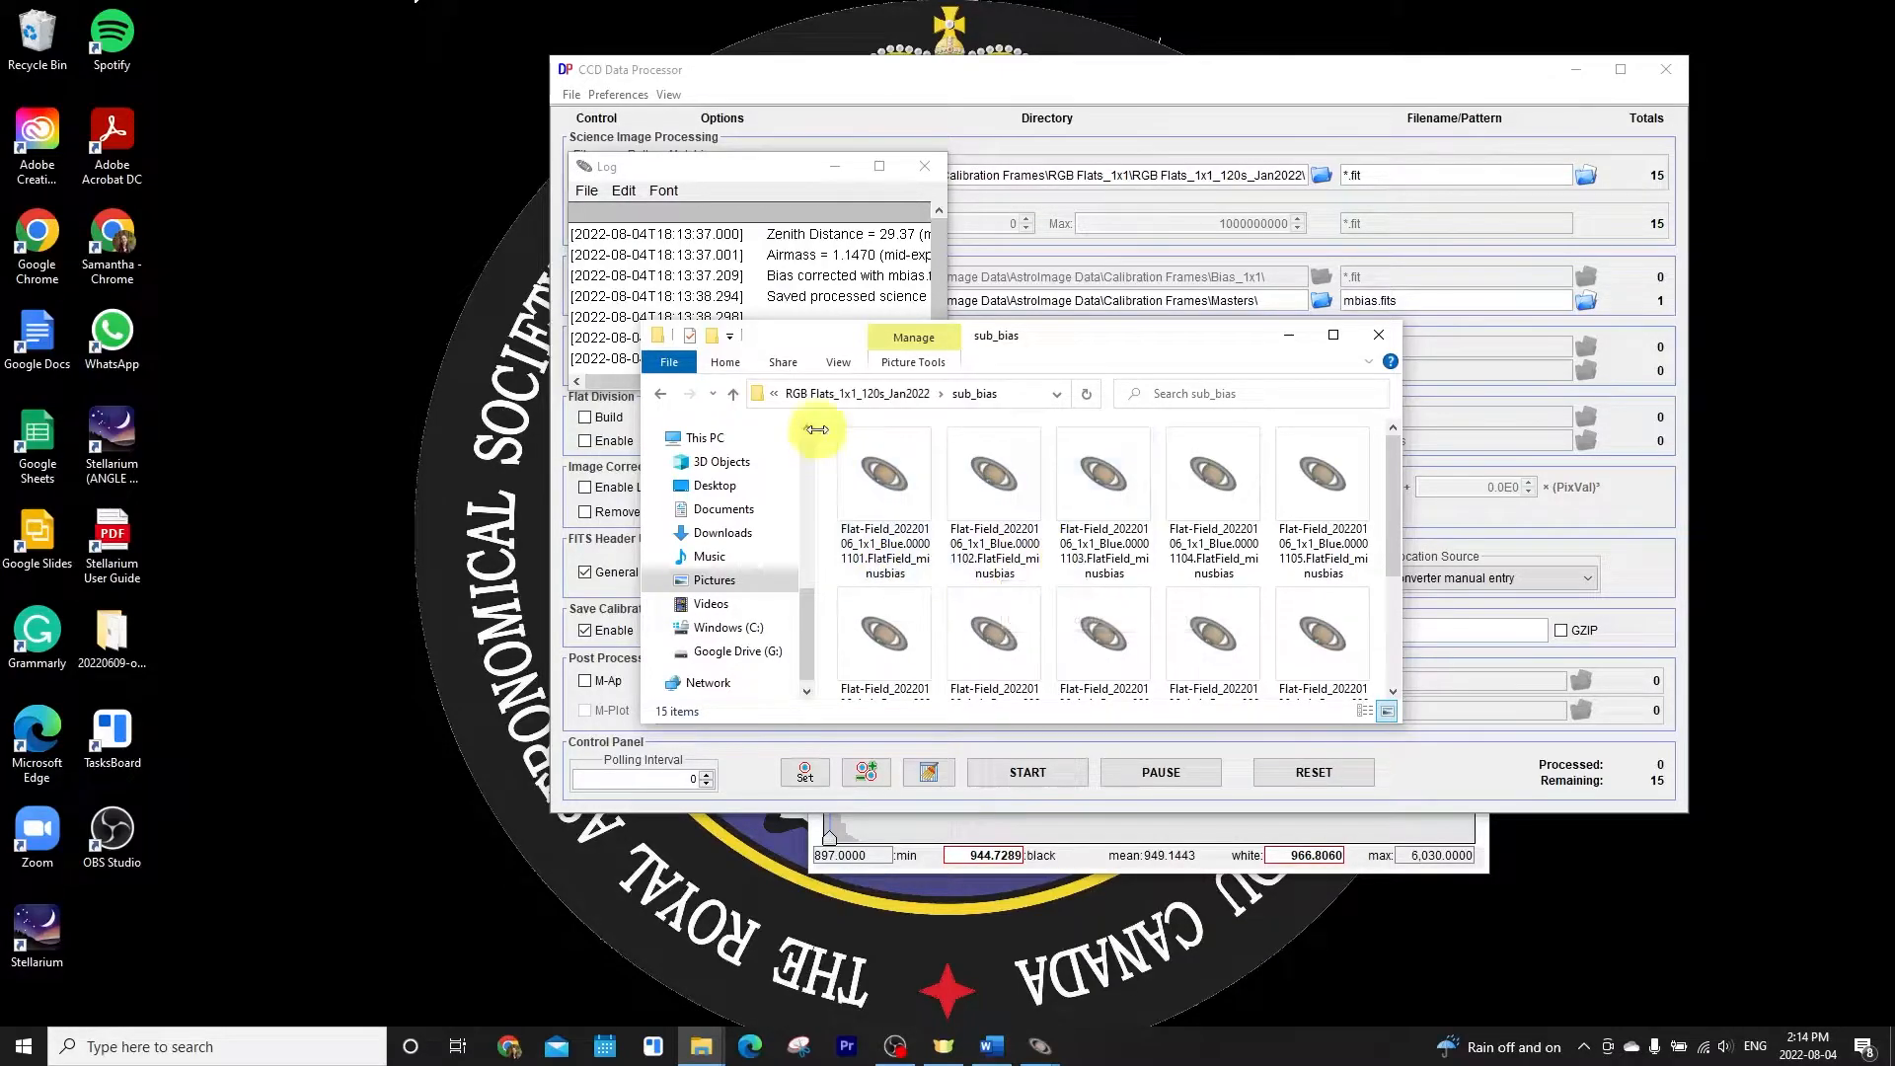
Go back from the sub_bias folder to the Calibration Frames folder
click(661, 396)
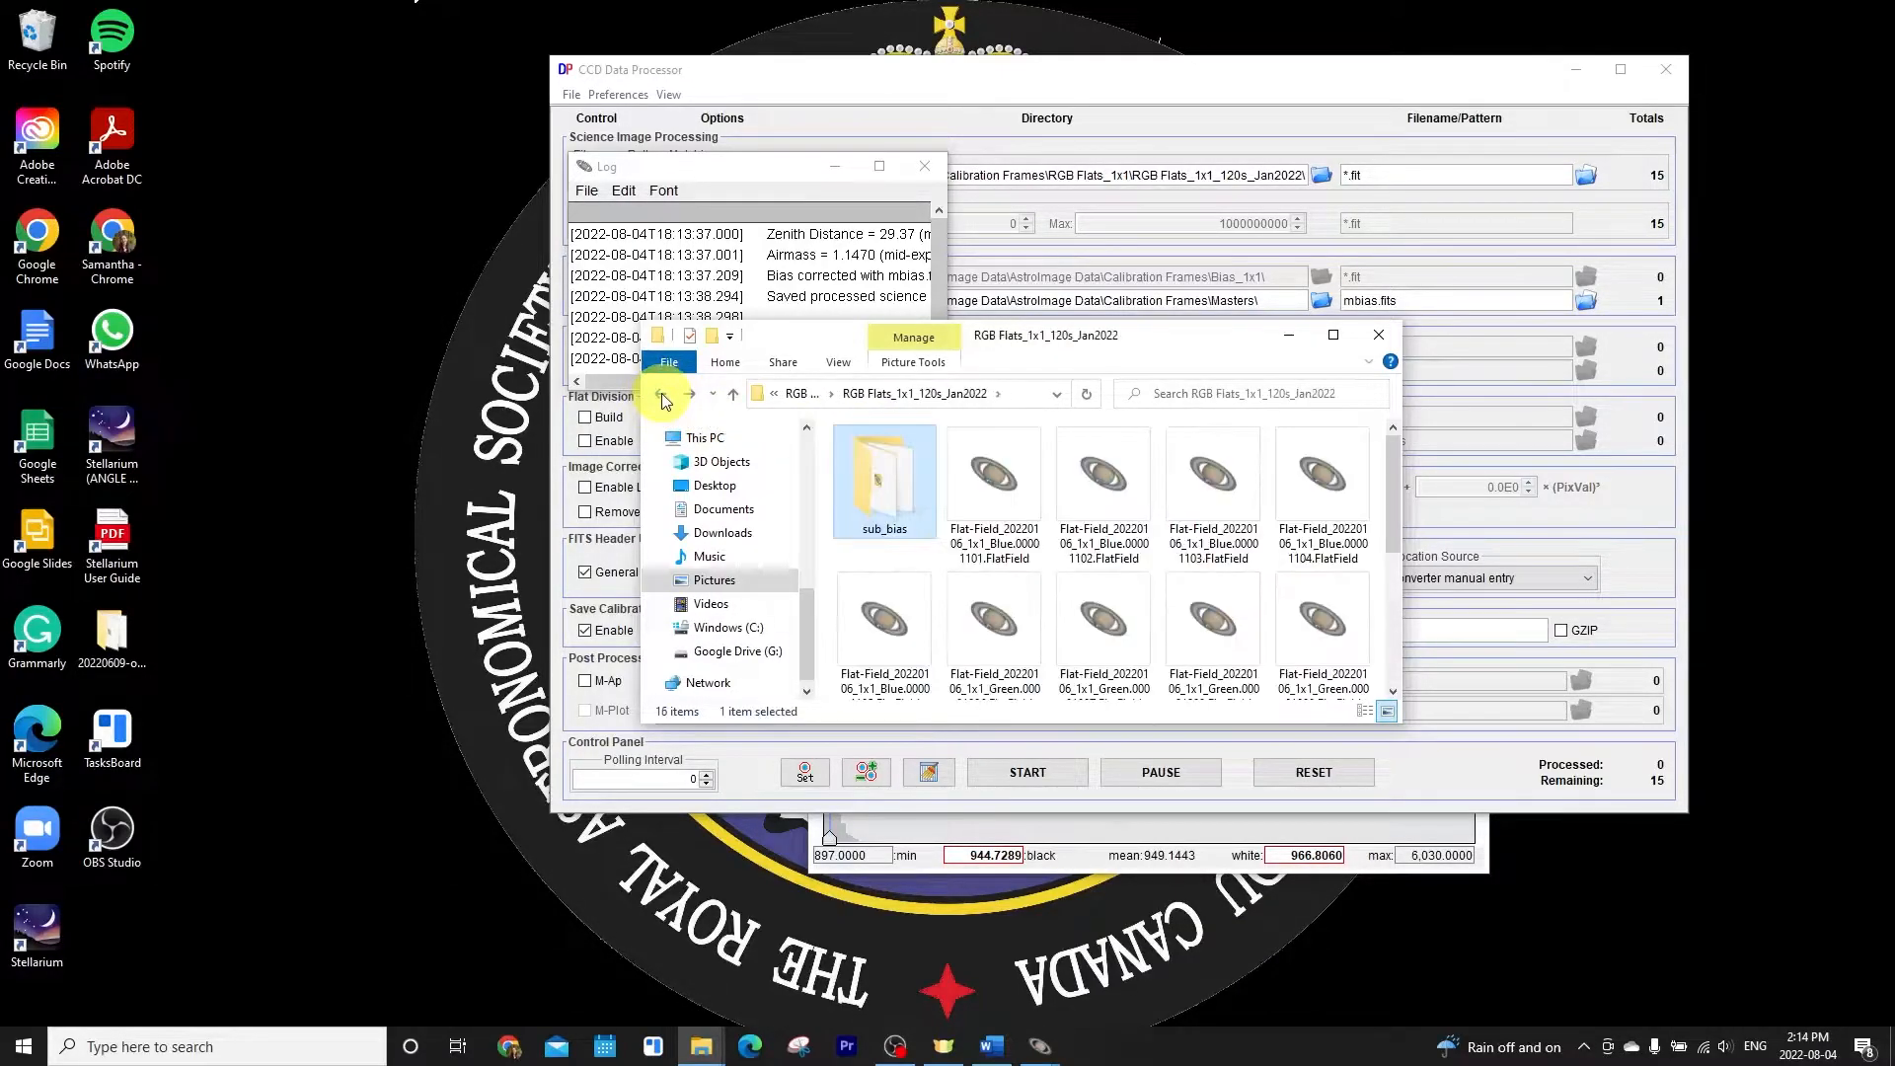
click(661, 396)
click(661, 396)
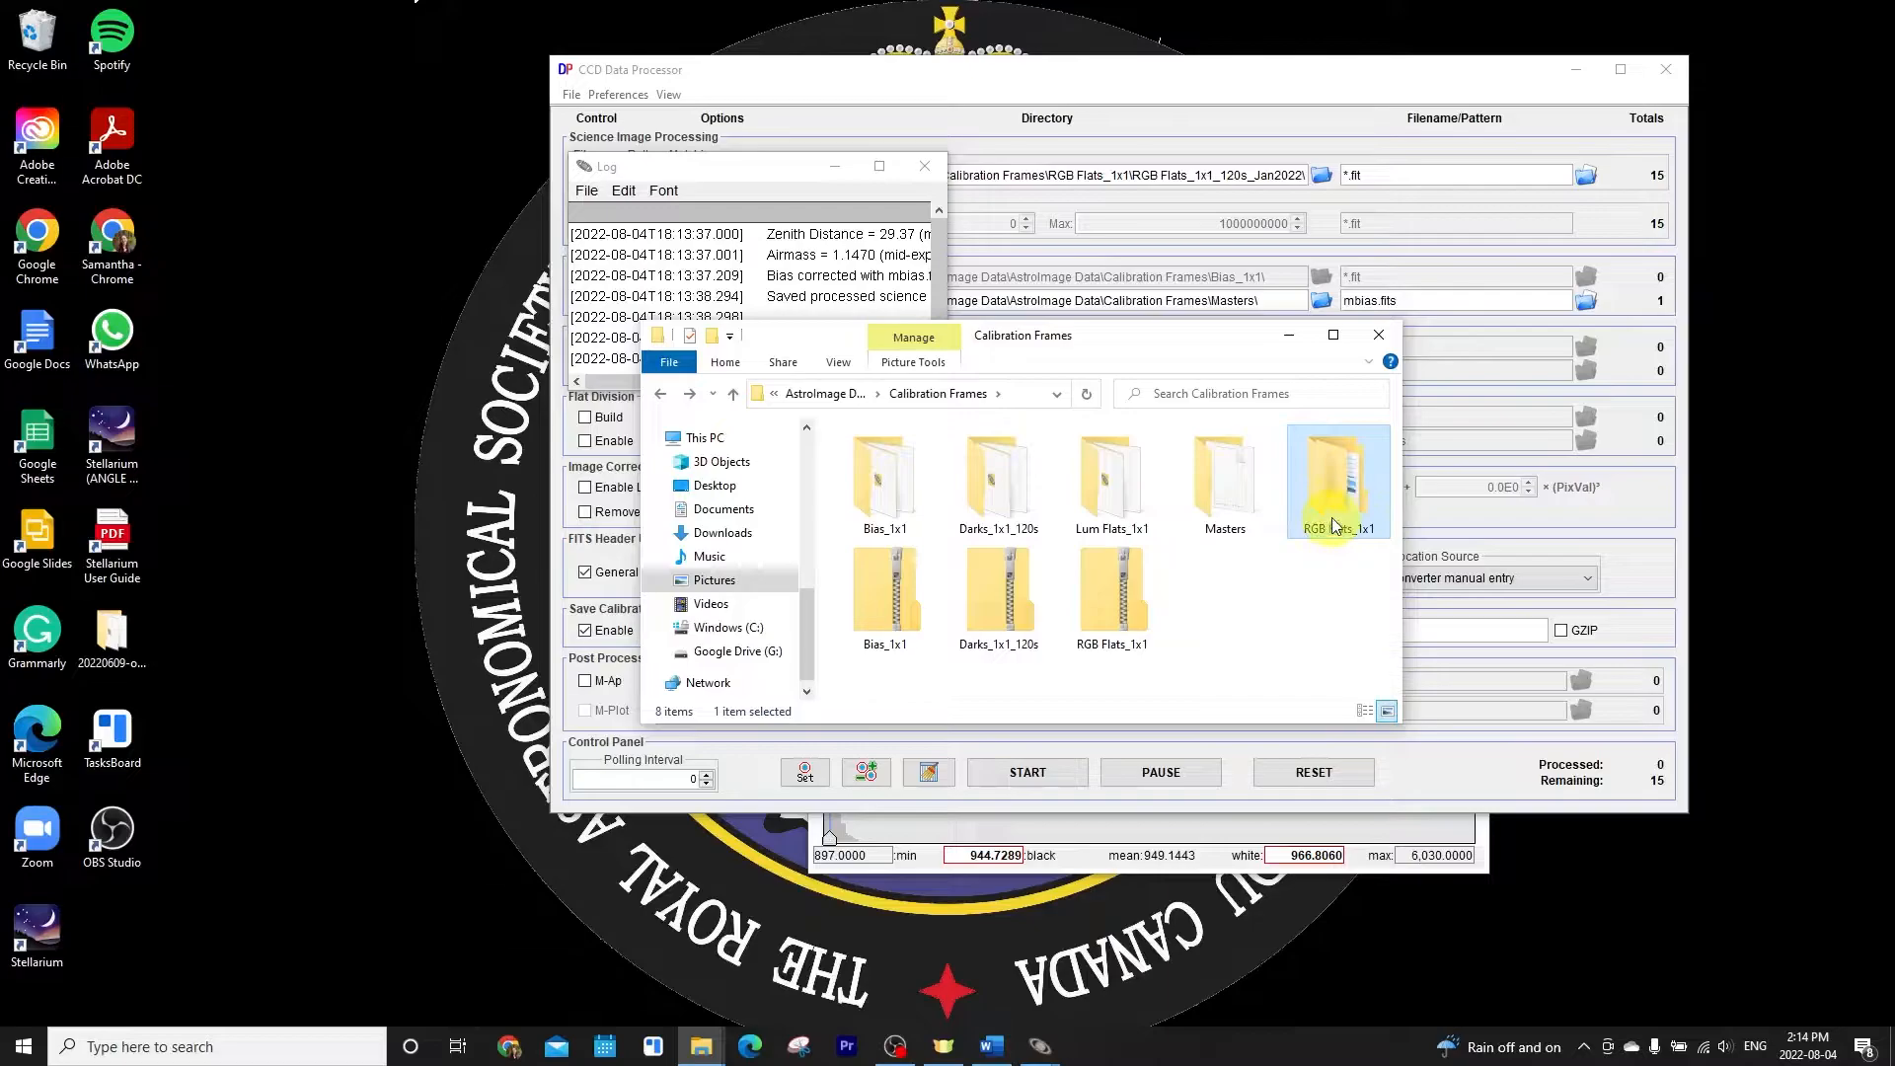
Set the science image directory to Calibration Frames\Lum Flats_1x1 and run the bias subtraction on the luminance flats
double_click(1102, 499)
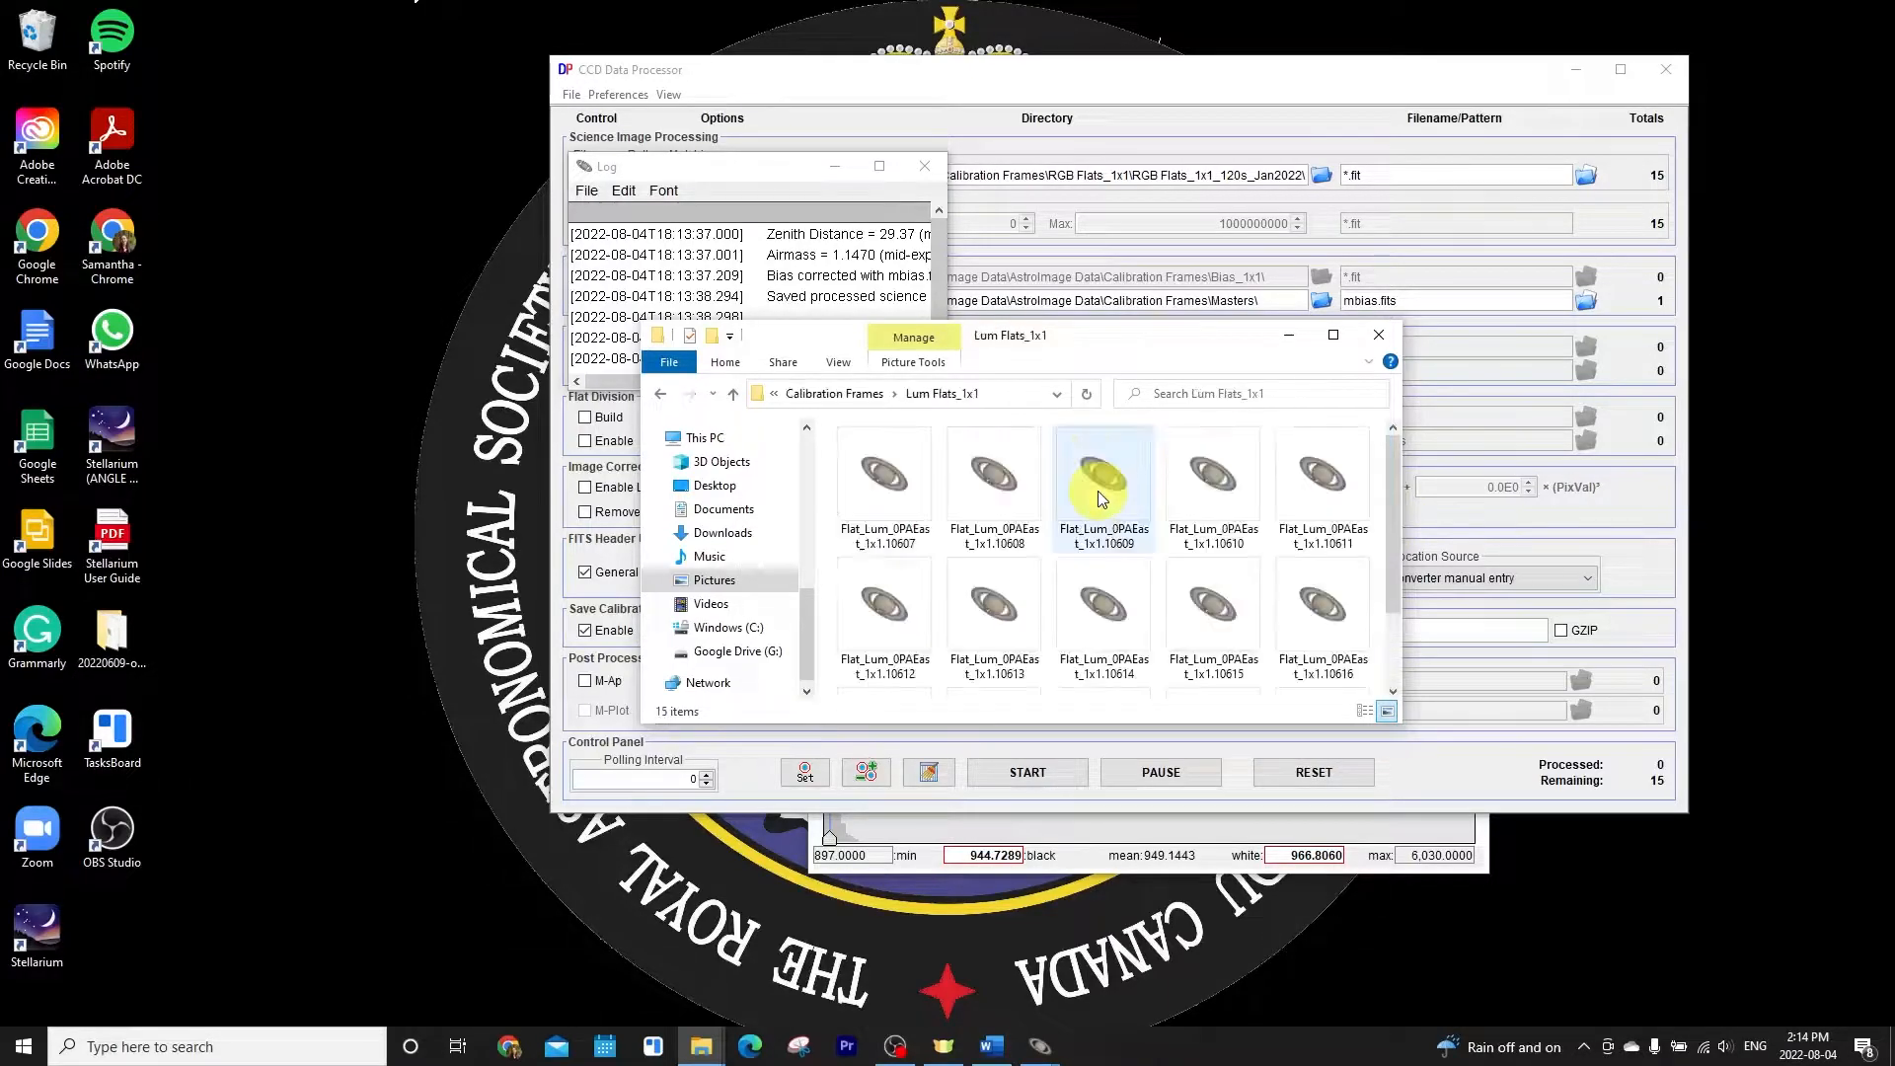
click(1289, 337)
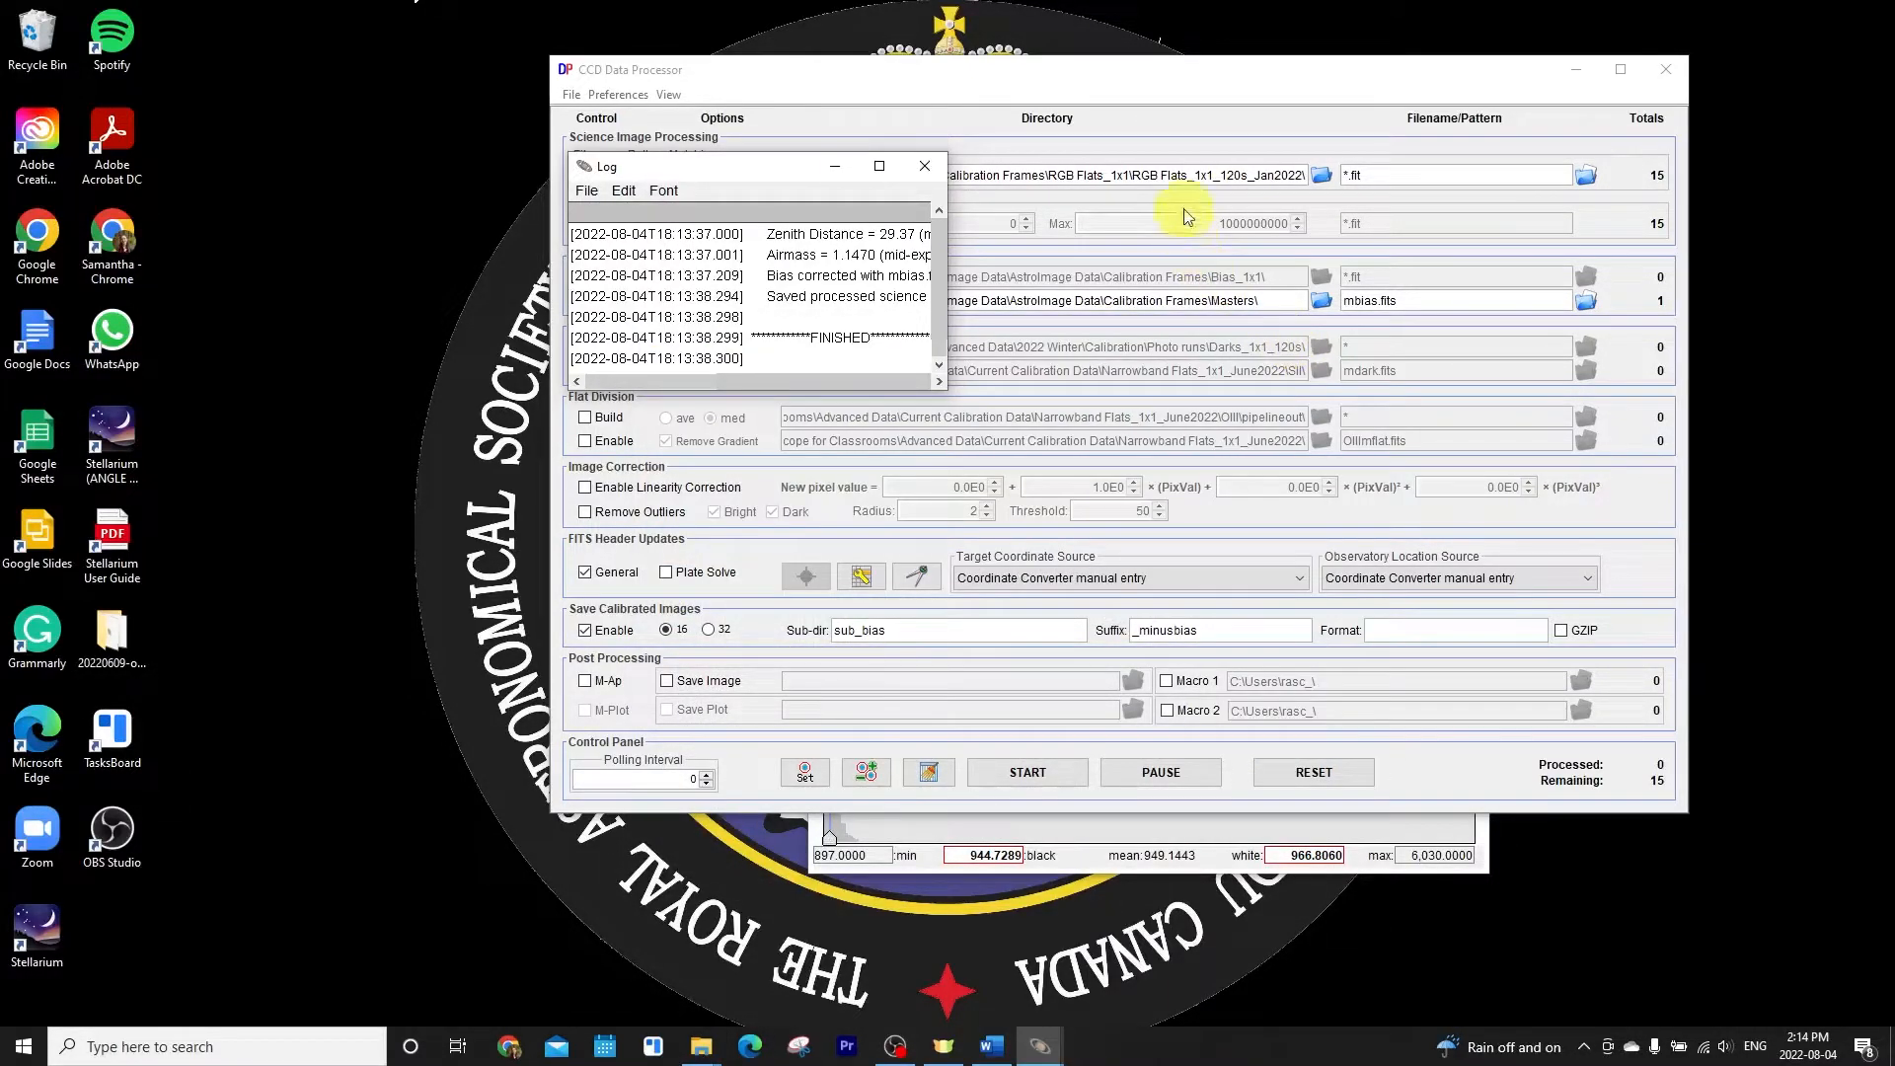
click(924, 165)
click(1327, 174)
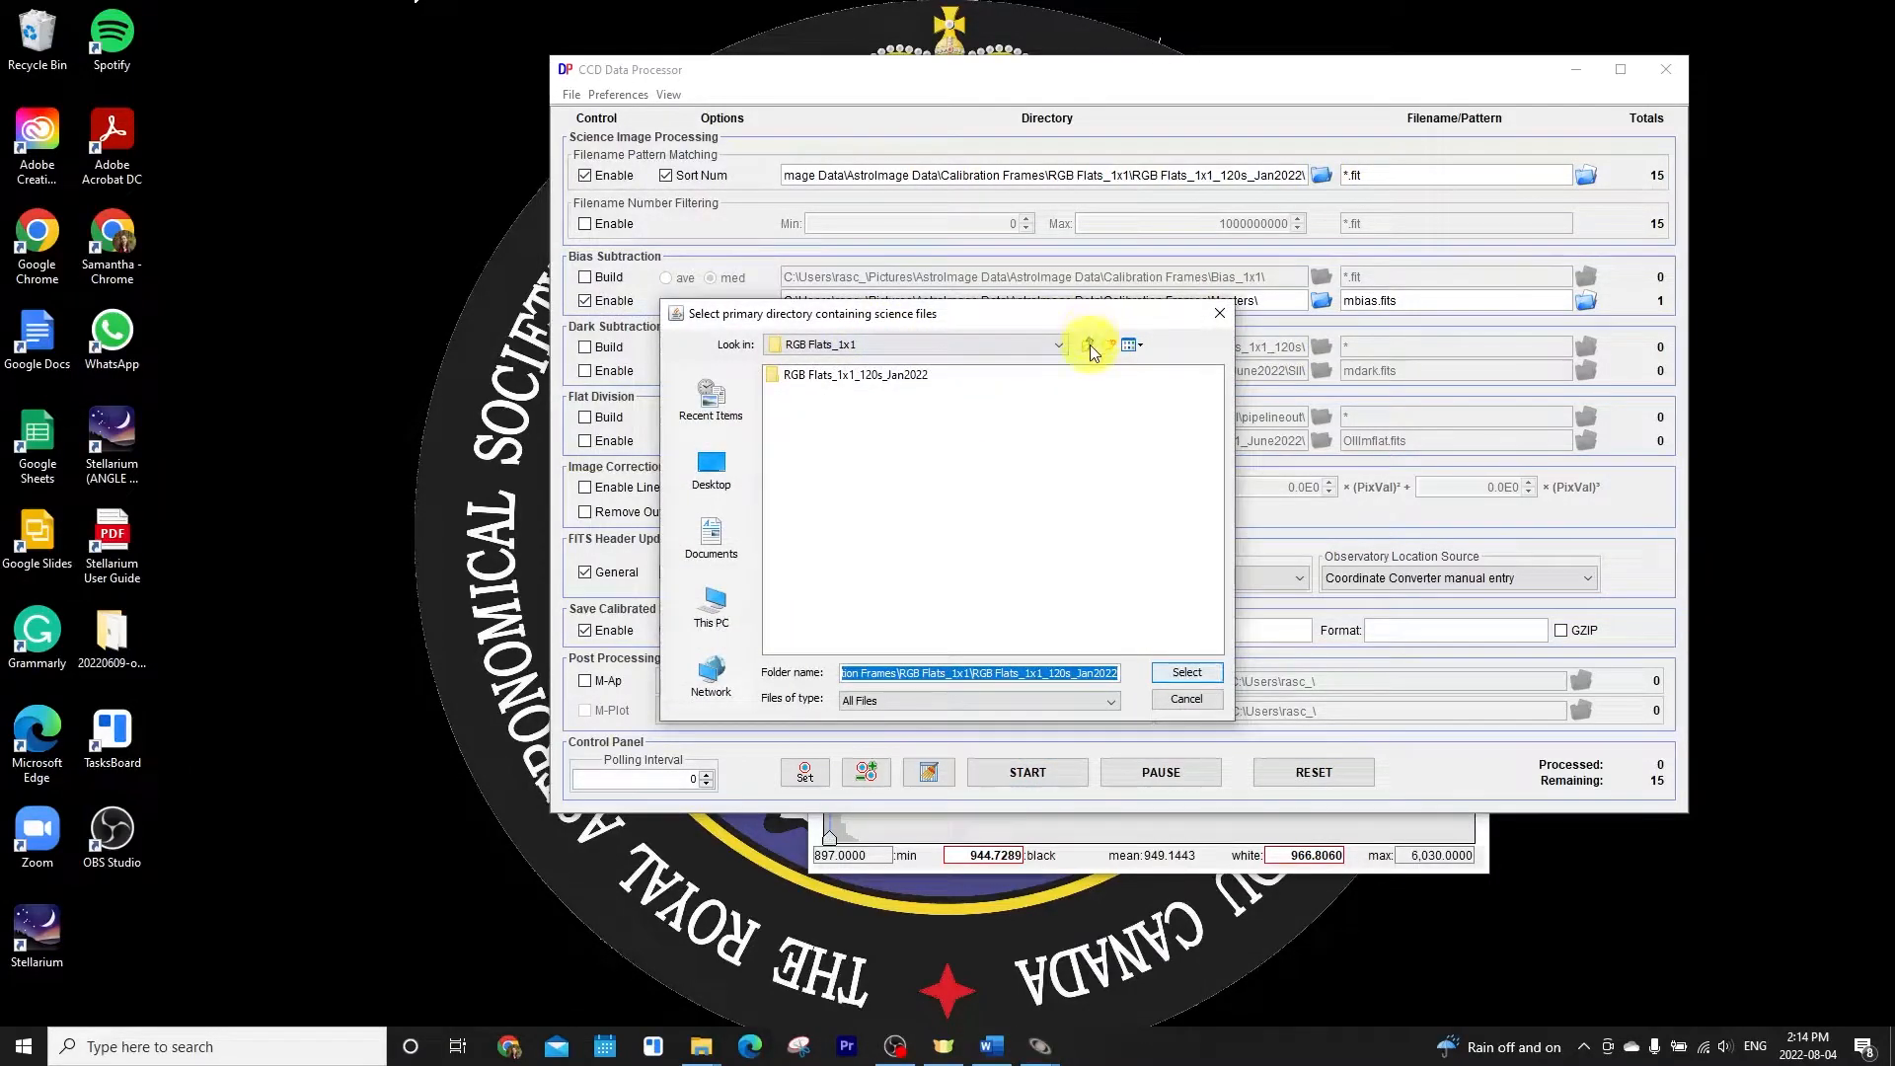
click(1087, 344)
double_click(842, 412)
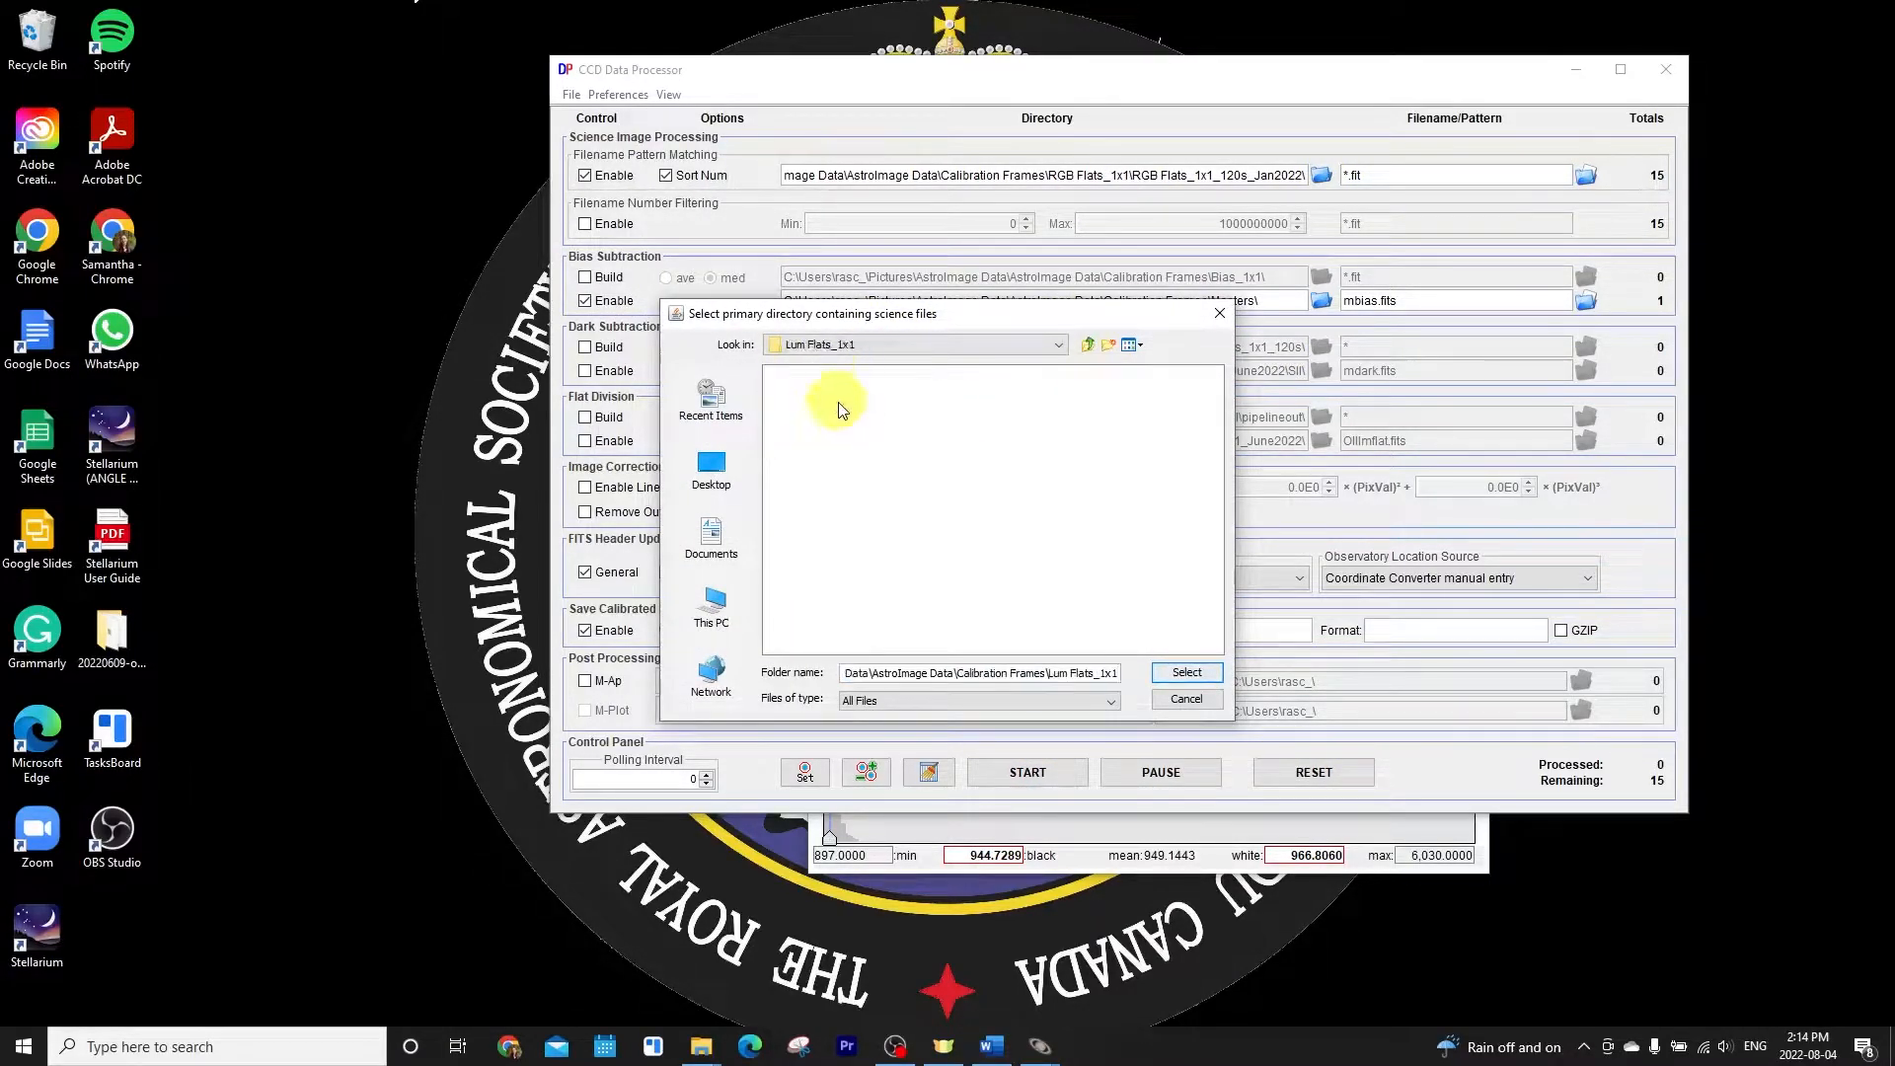
key(Return)
click(1015, 772)
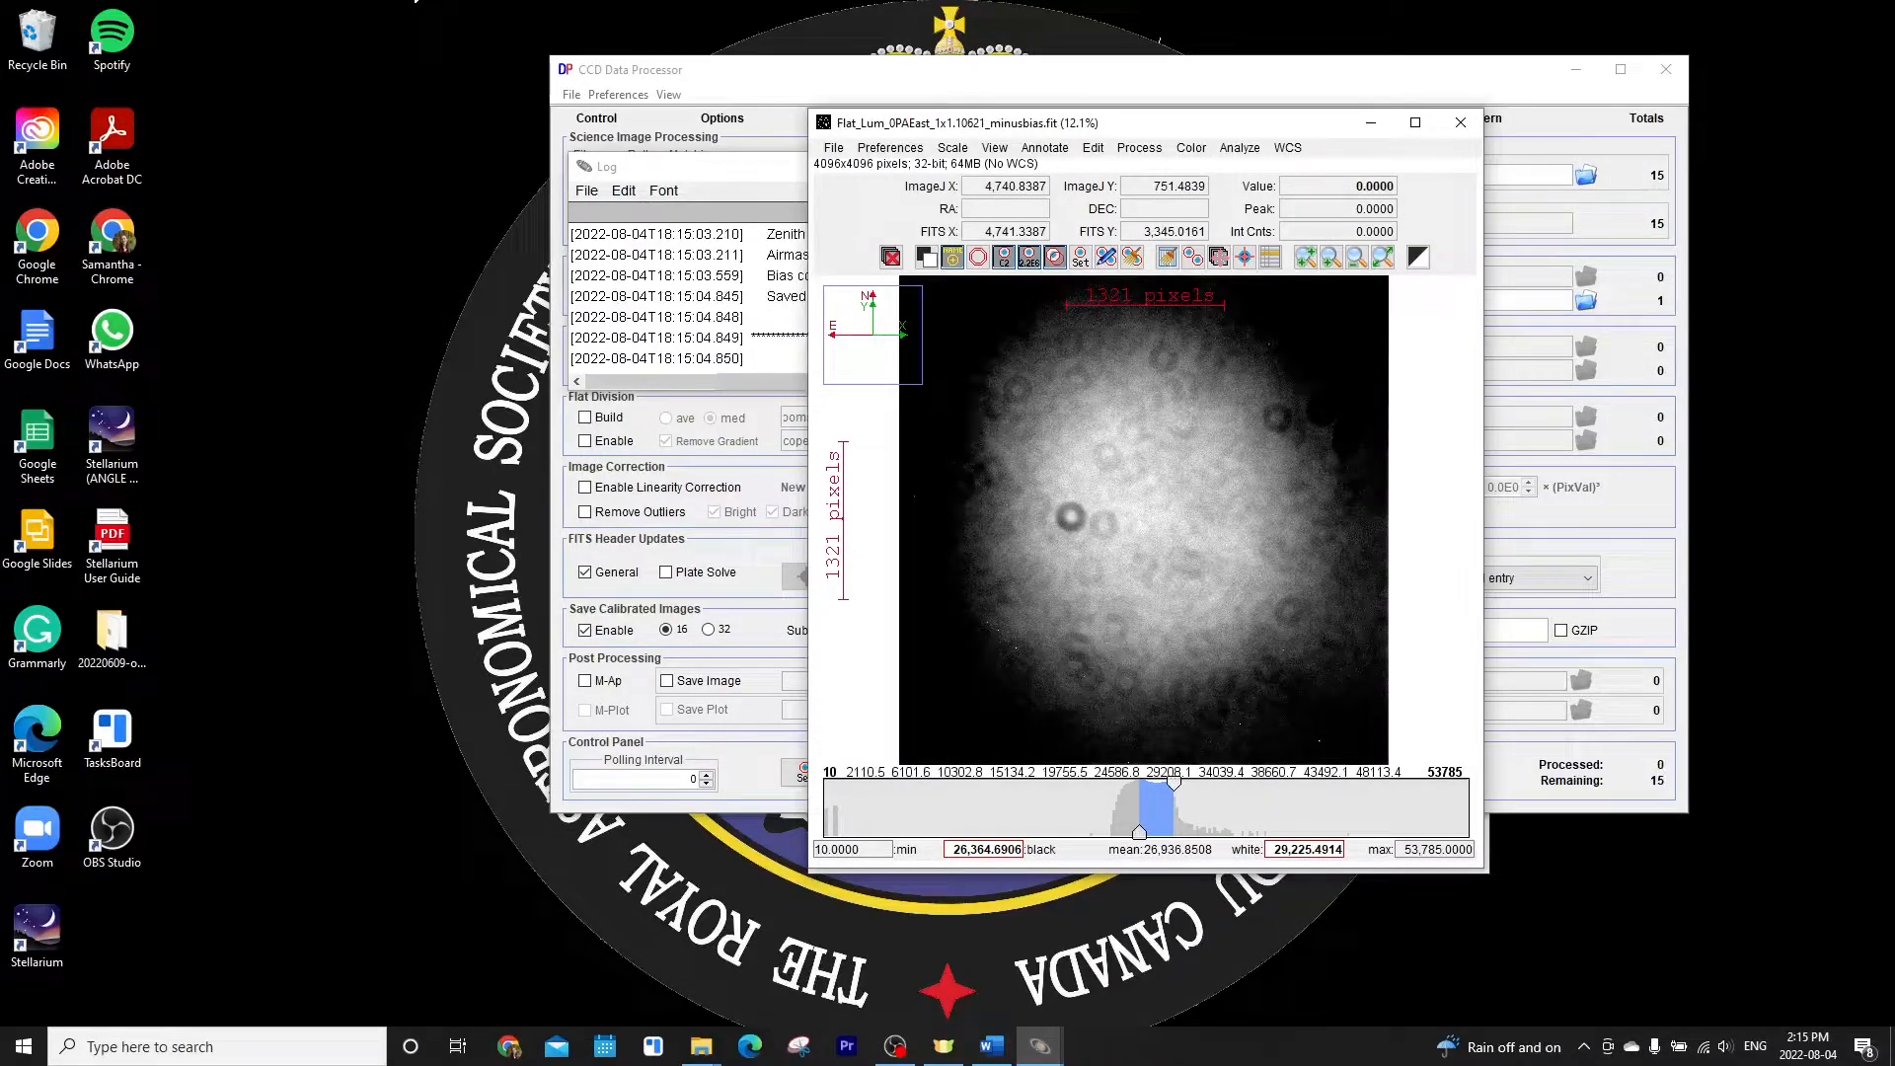
Close the processed luminance flat and the log, and disable science filename matching and bias subtraction
click(1461, 122)
click(943, 166)
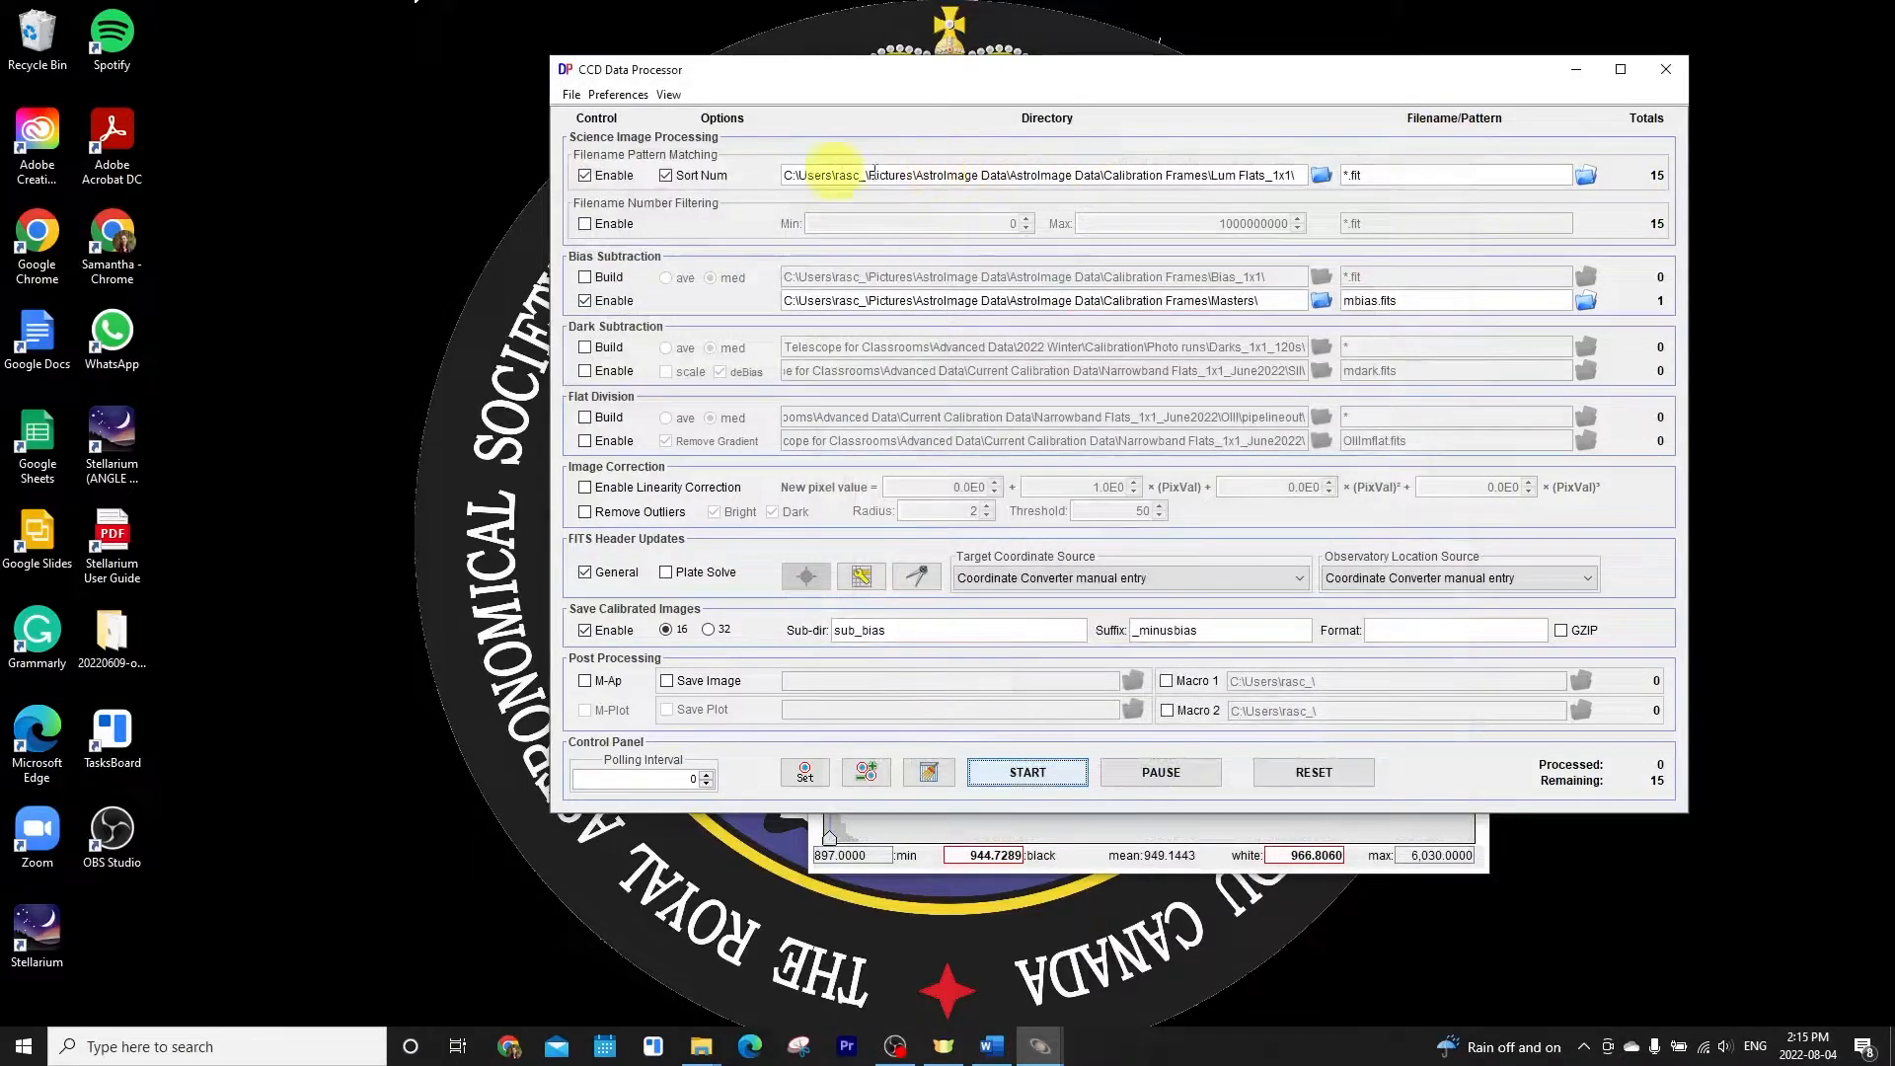
click(584, 175)
click(614, 301)
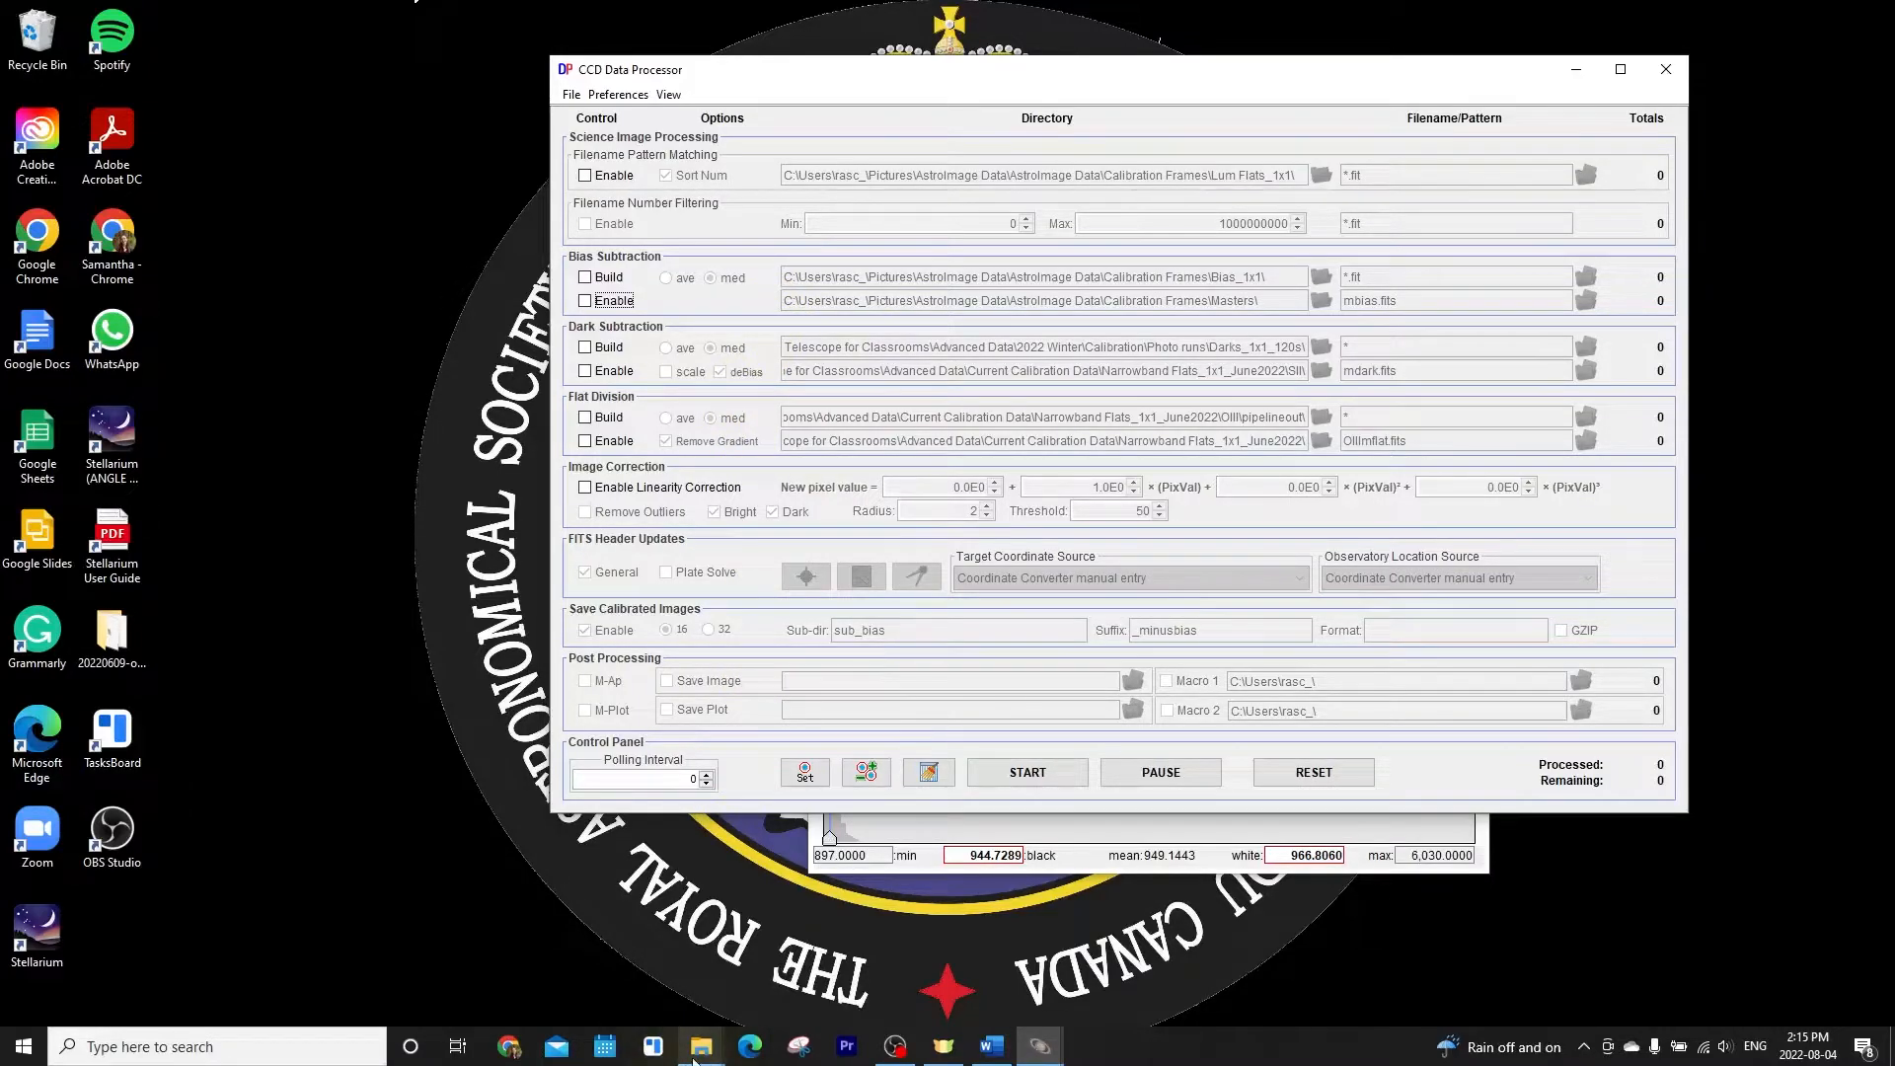
Switch to File Explorer, open the RGB flats' sub_bias folder from Calibration Frames and show its files in Details layout
mouse_move(696, 1056)
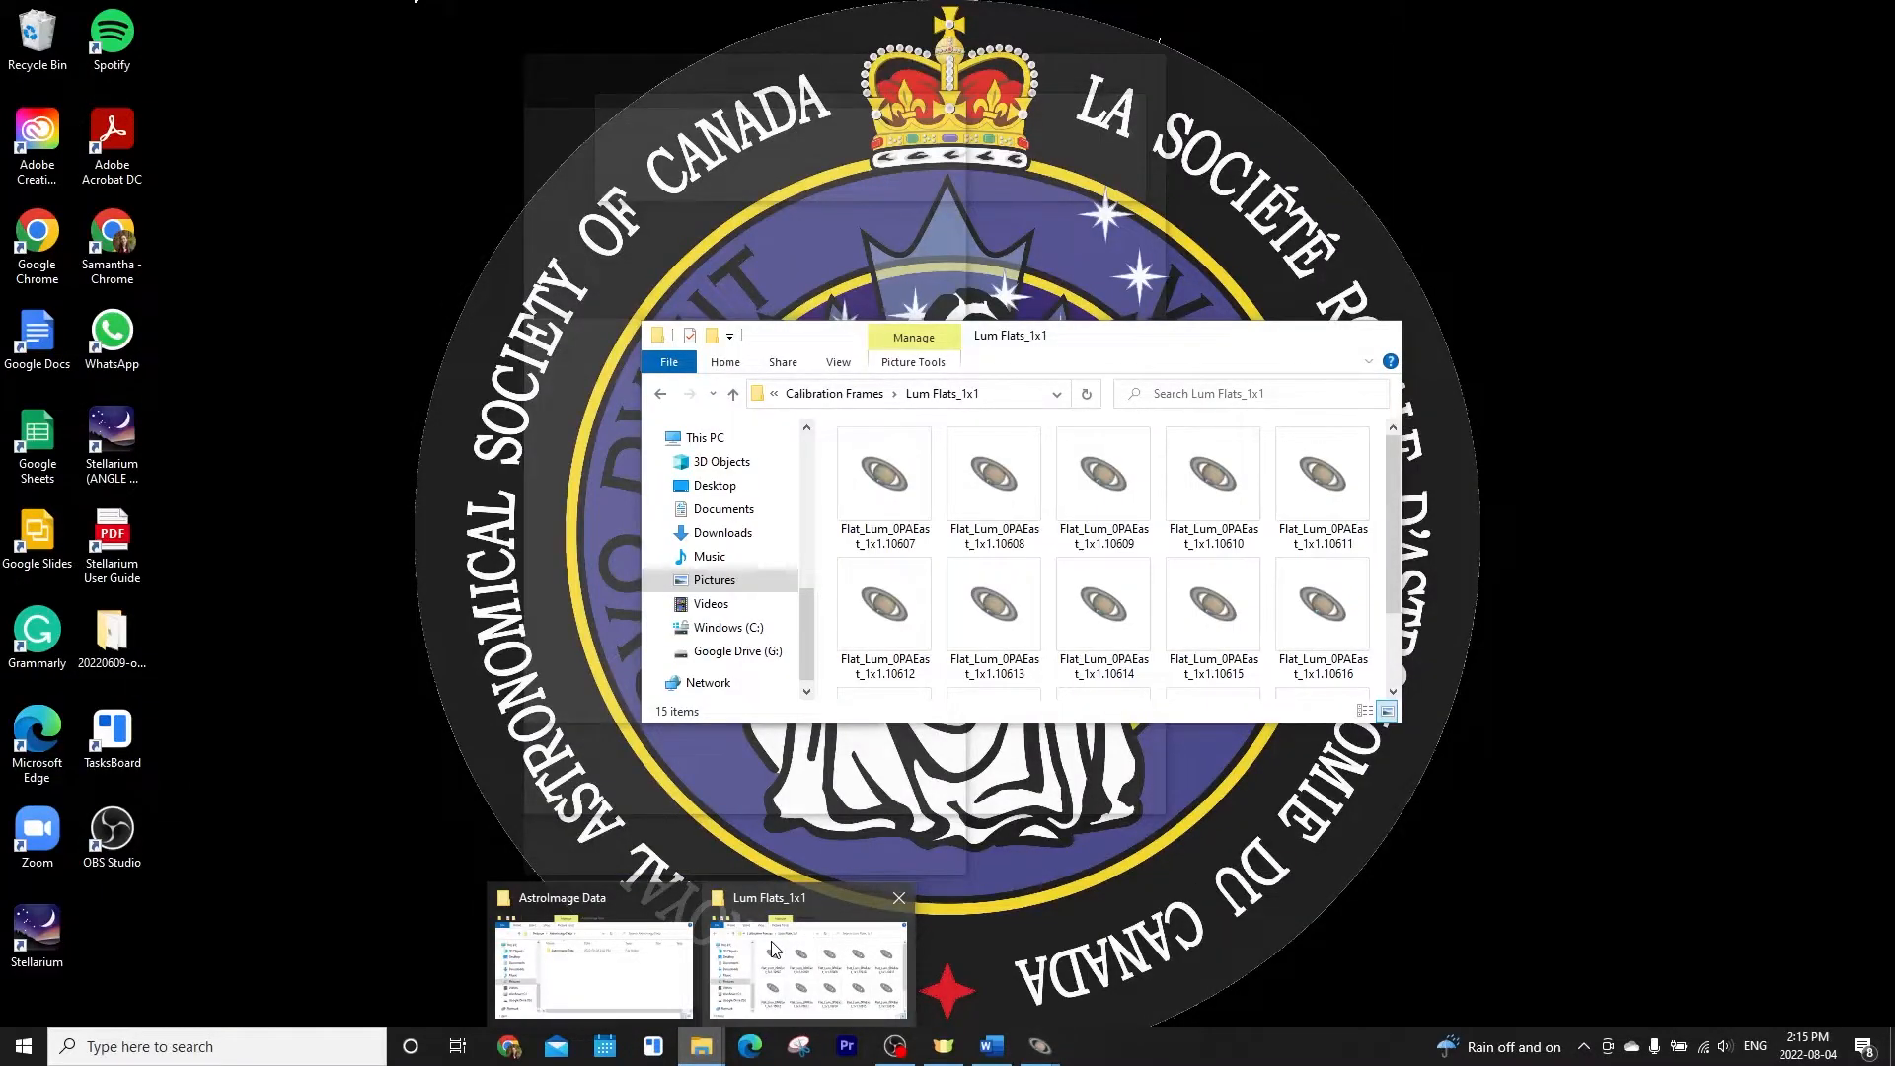
click(773, 950)
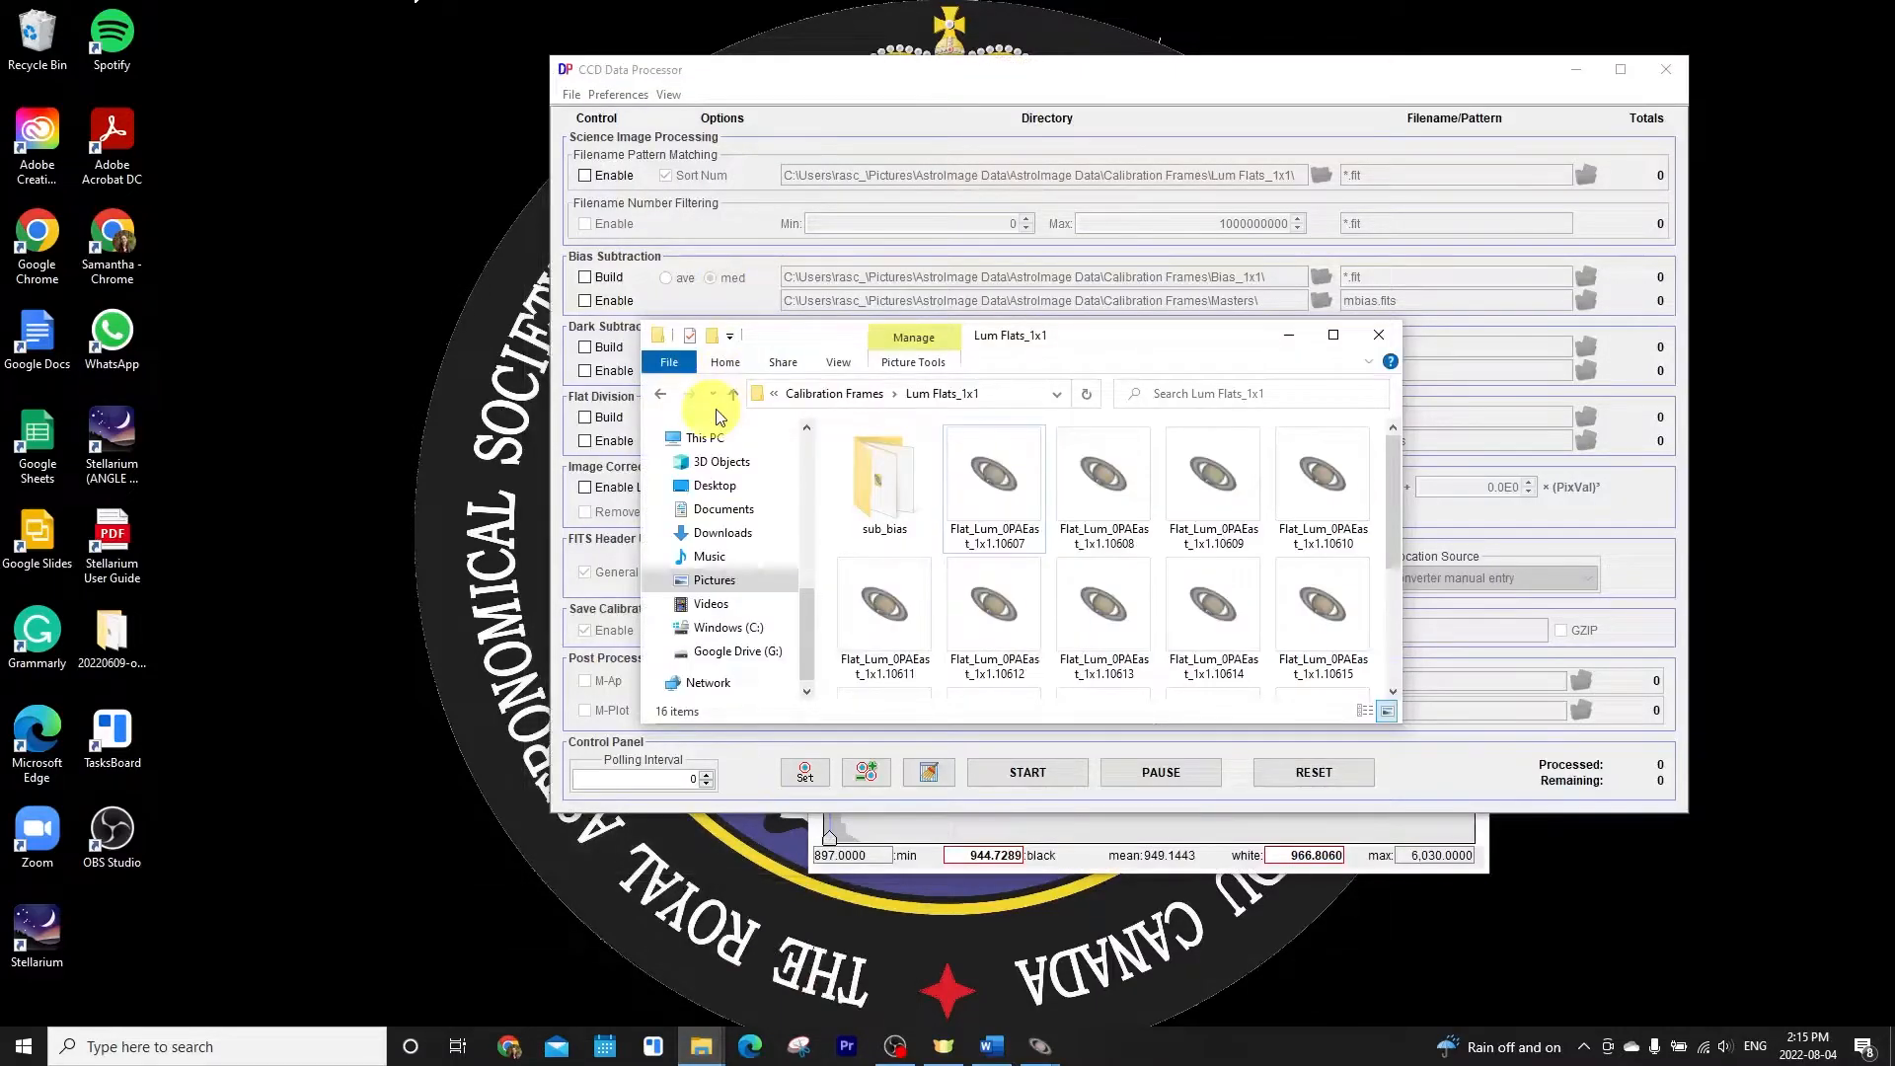
click(661, 394)
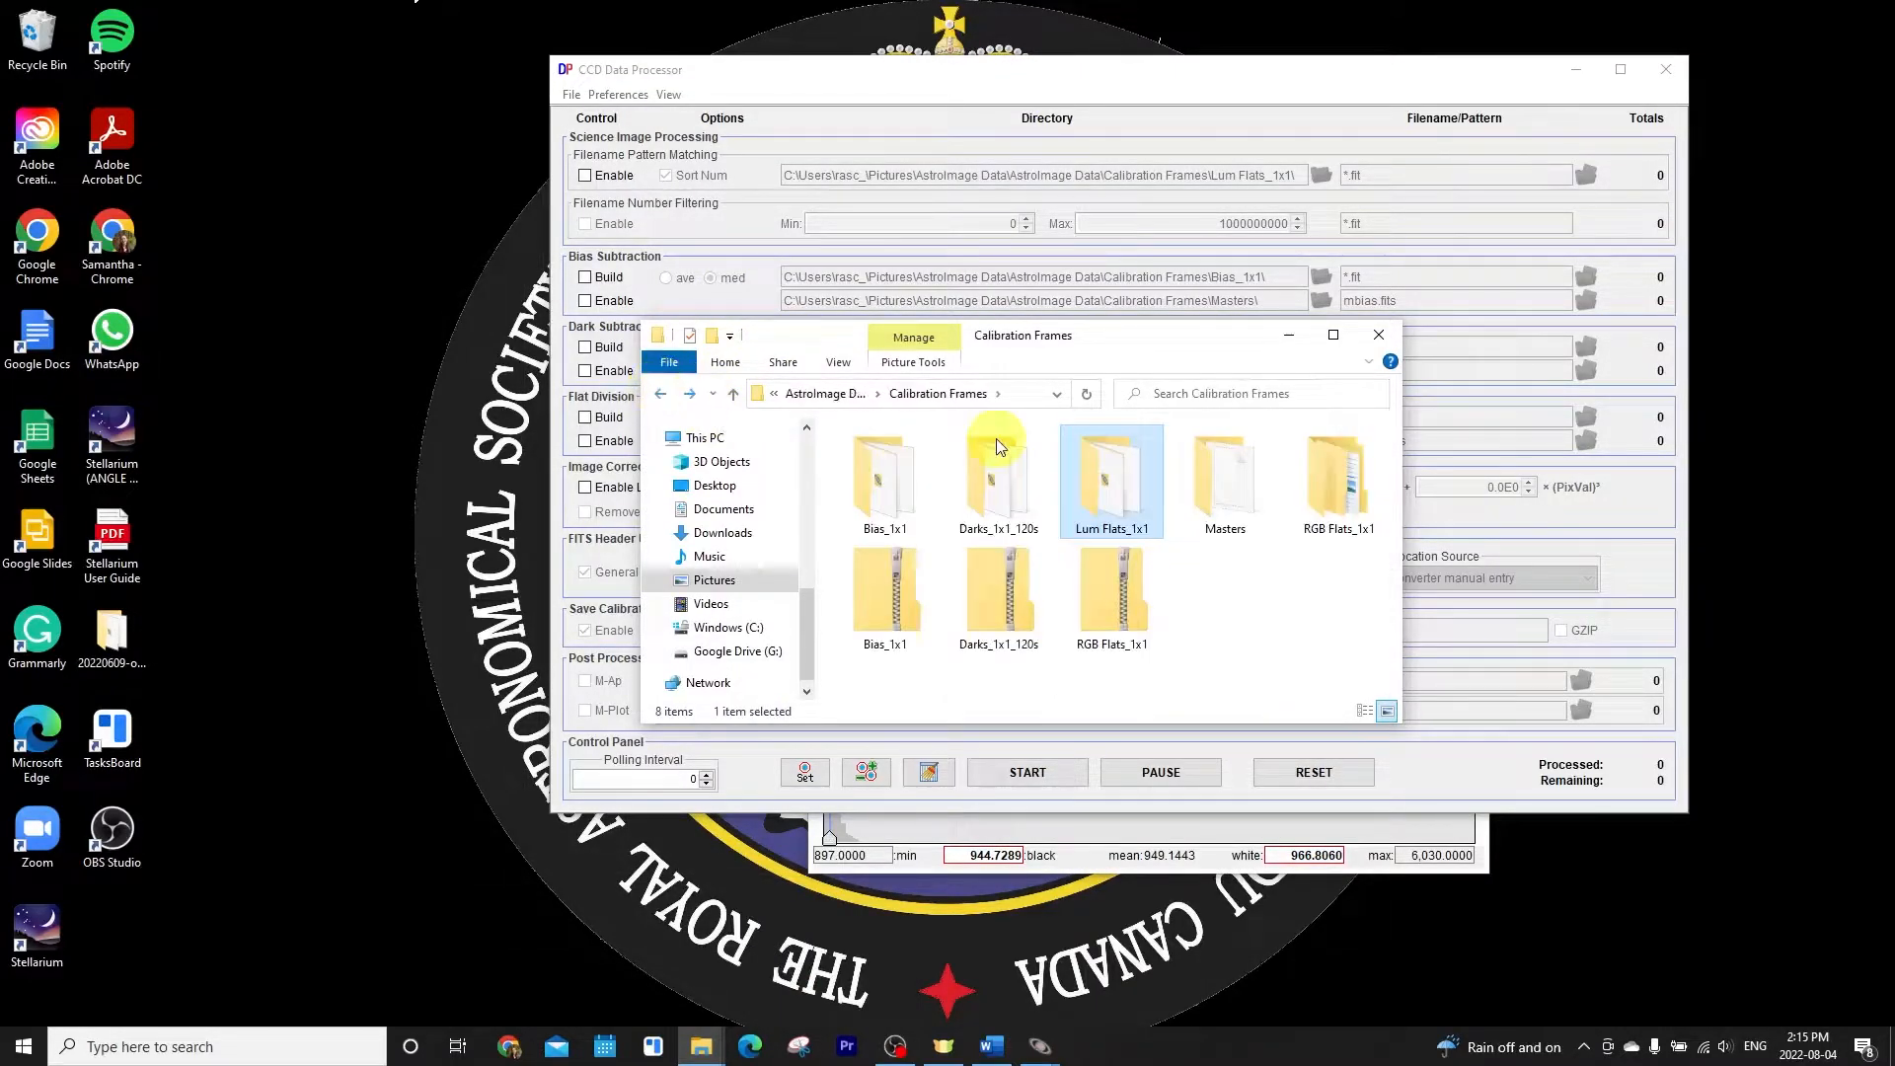
click(1380, 487)
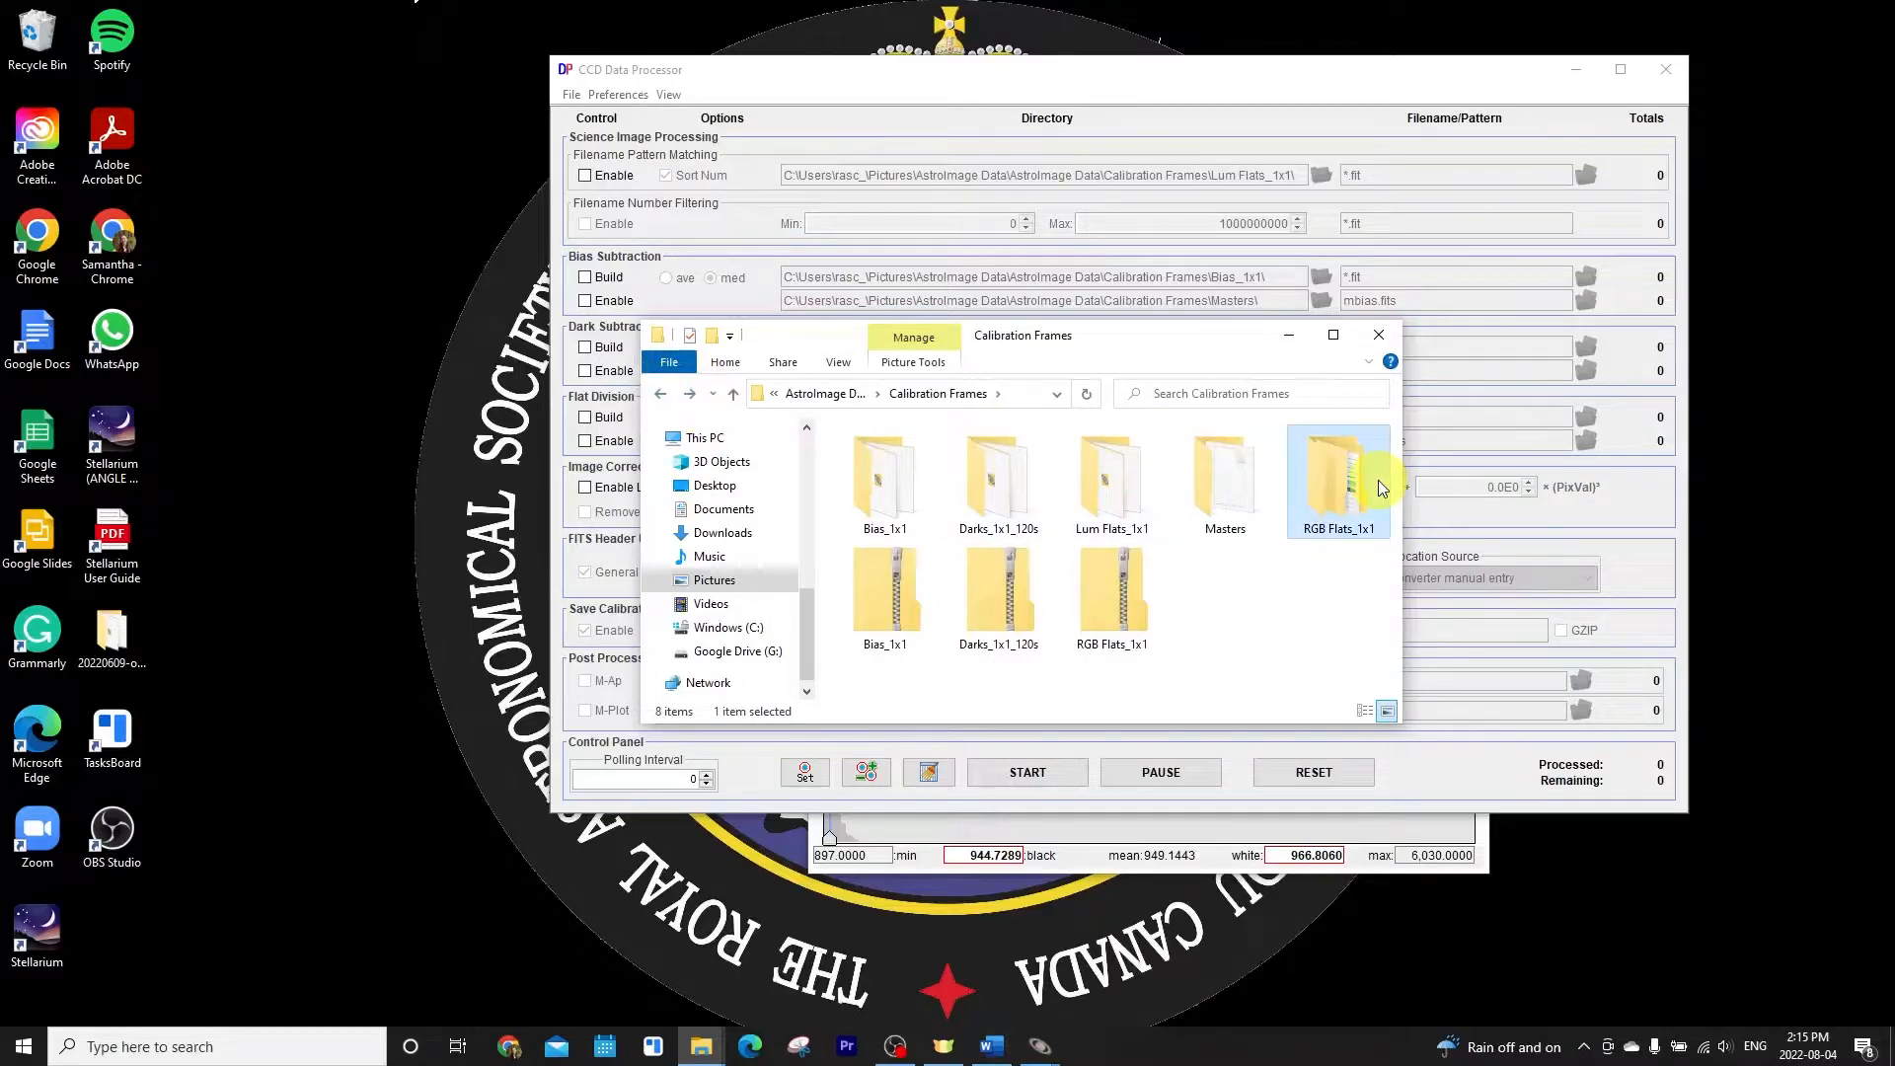
double_click(1380, 488)
double_click(864, 477)
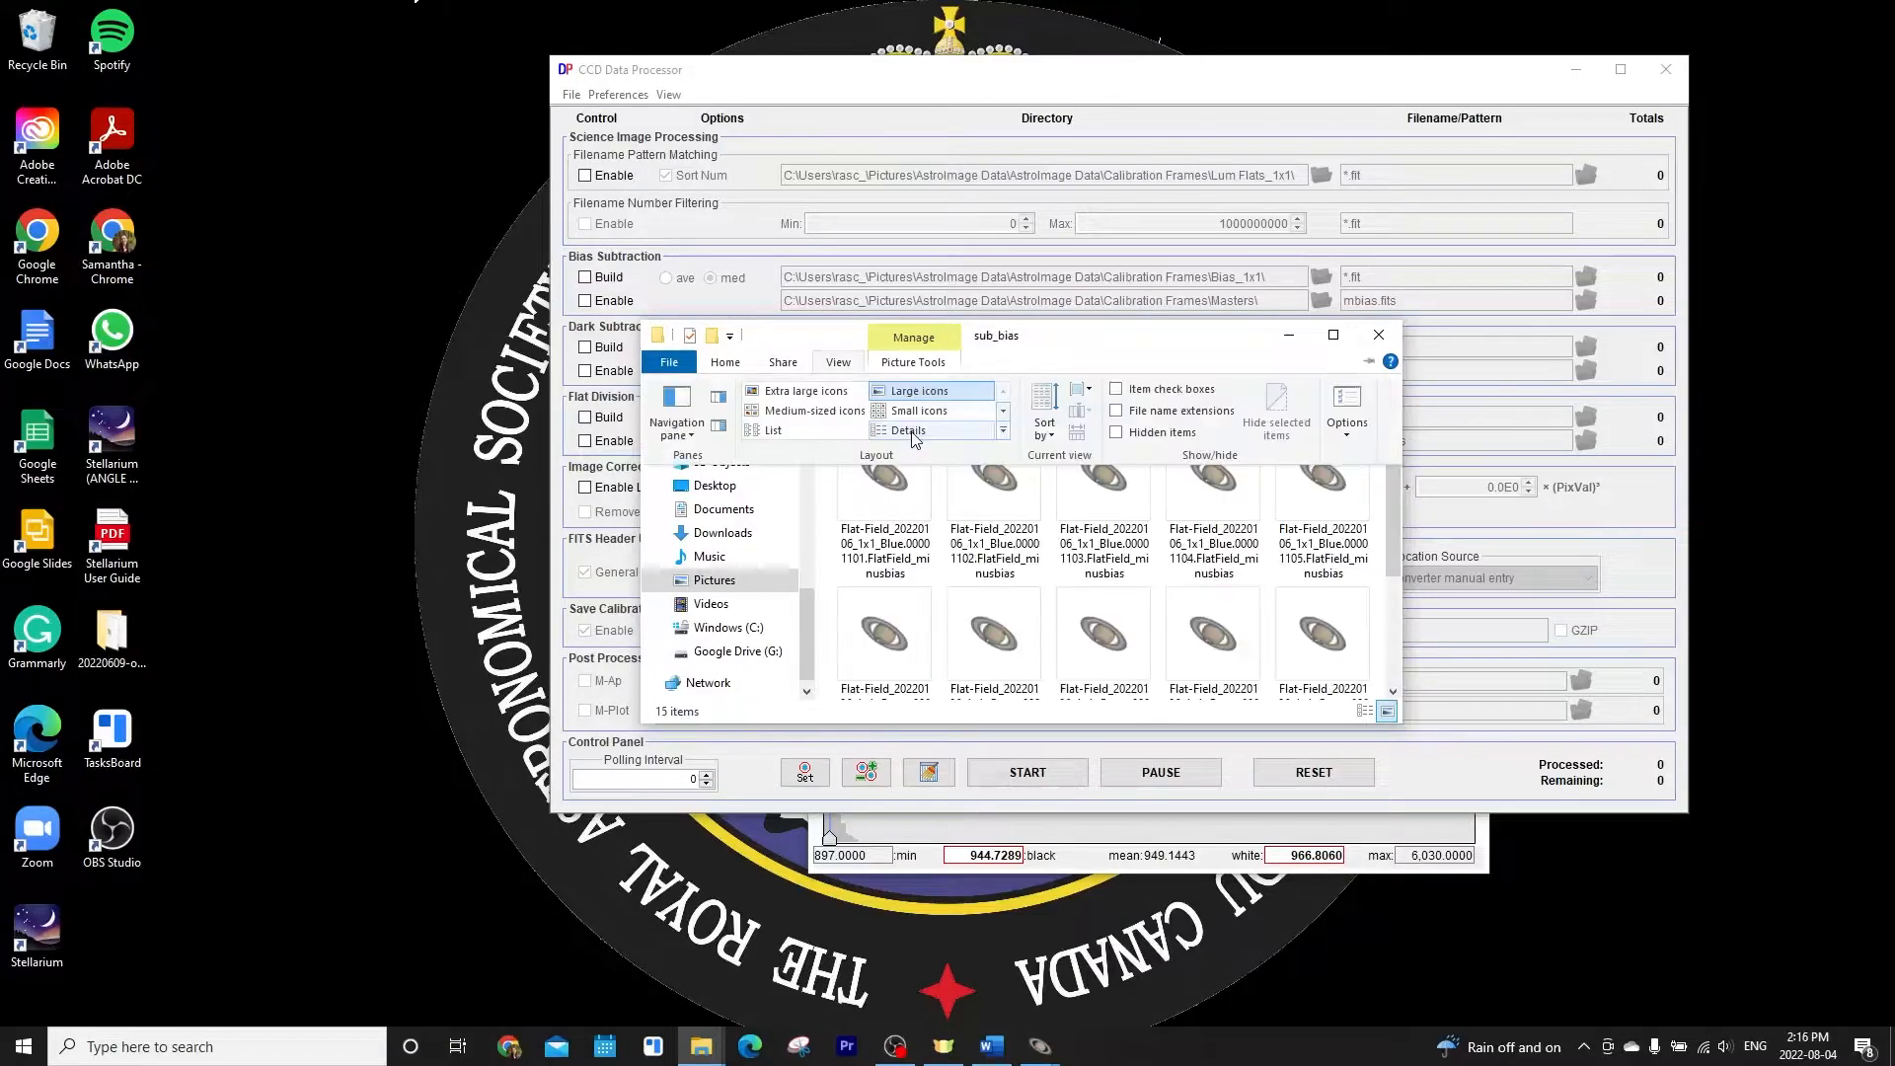
click(907, 431)
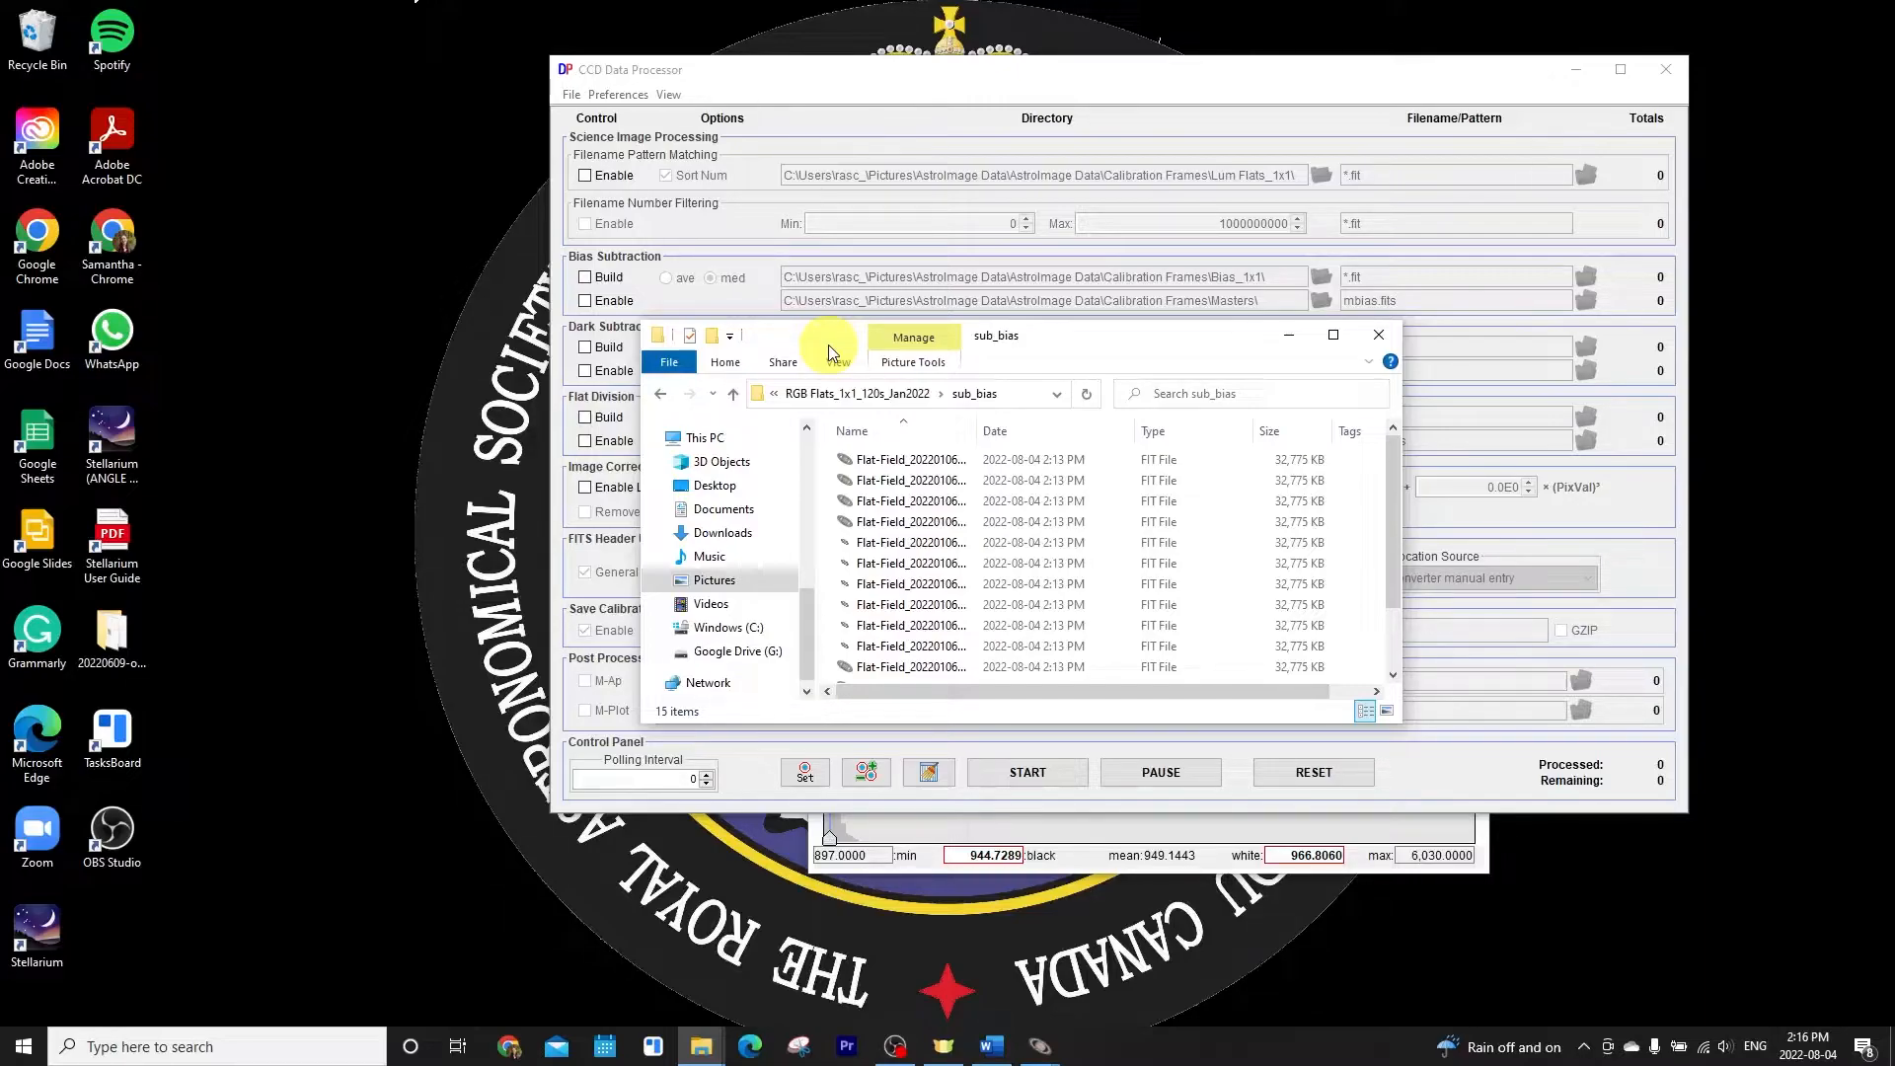
Create a Blue folder in sub_bias and move the five blue bias-subtracted flats into it
click(711, 335)
text(Bl)
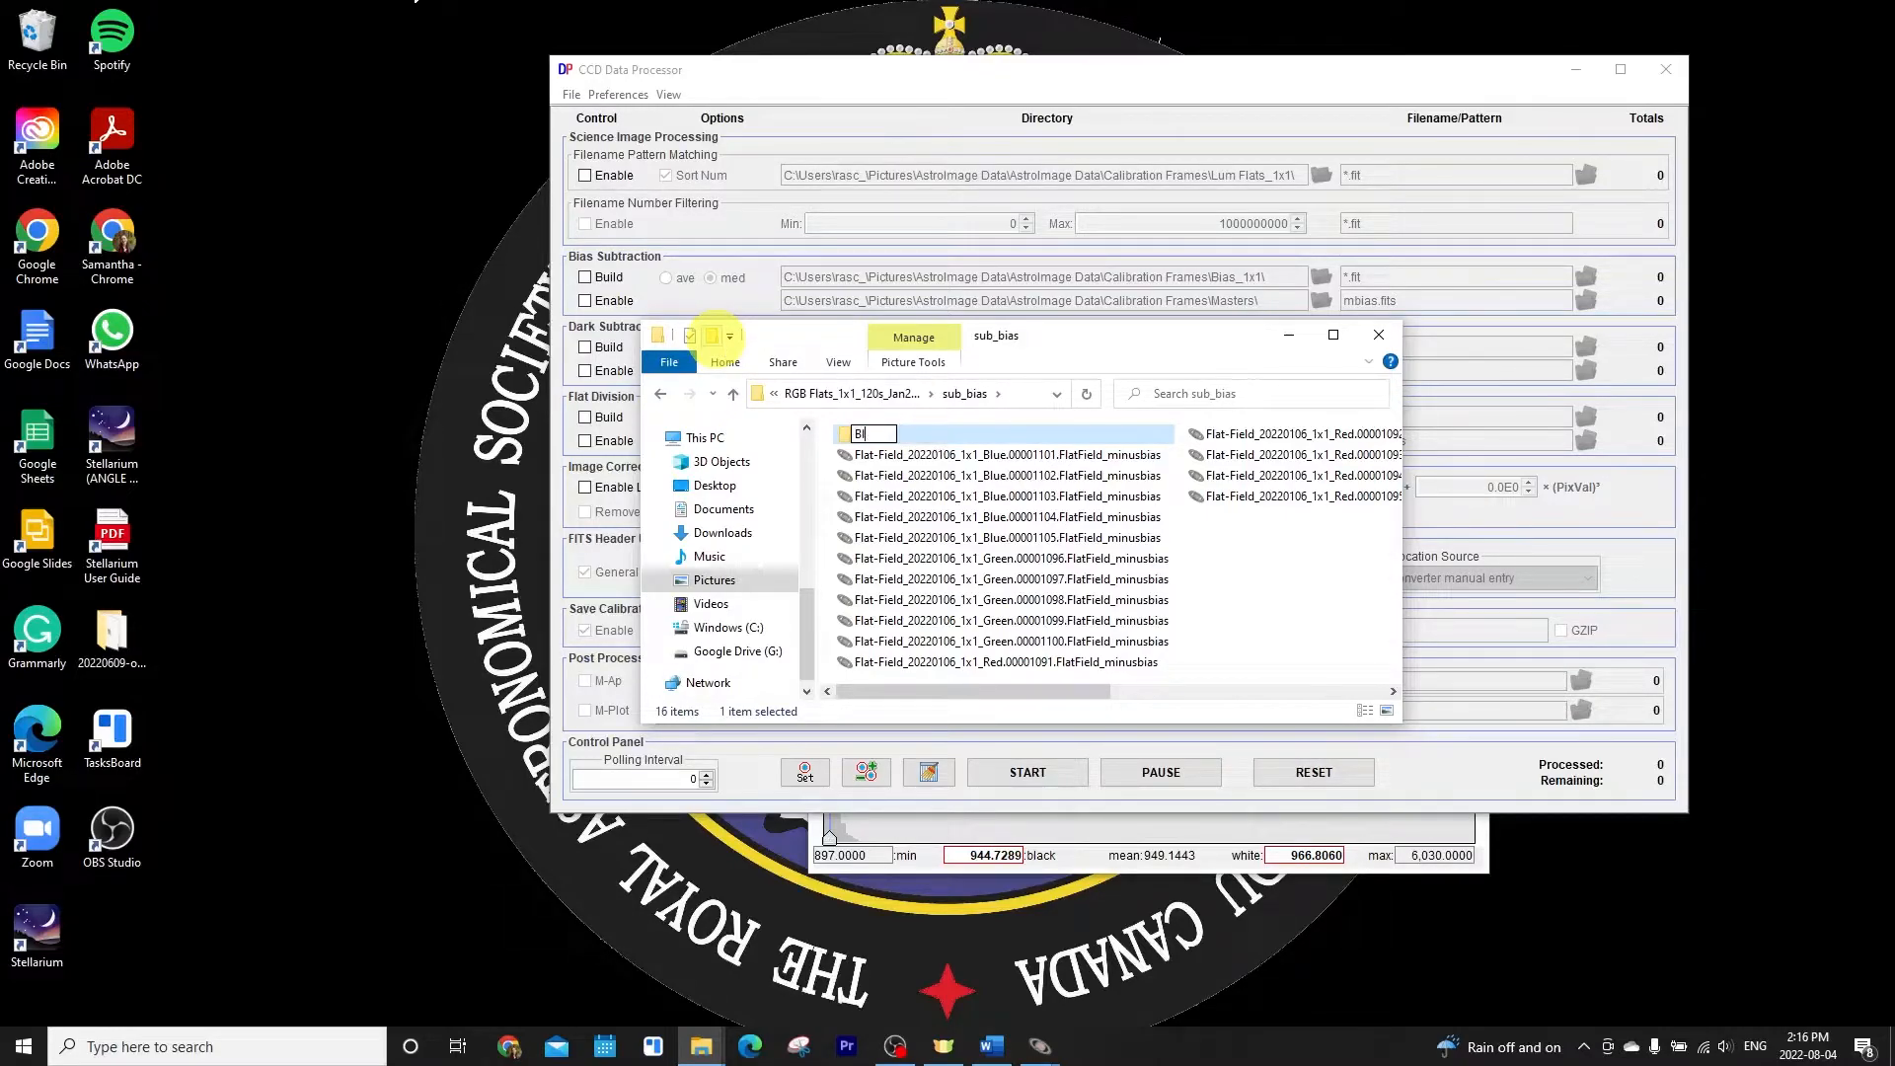
text(ue)
key(Return)
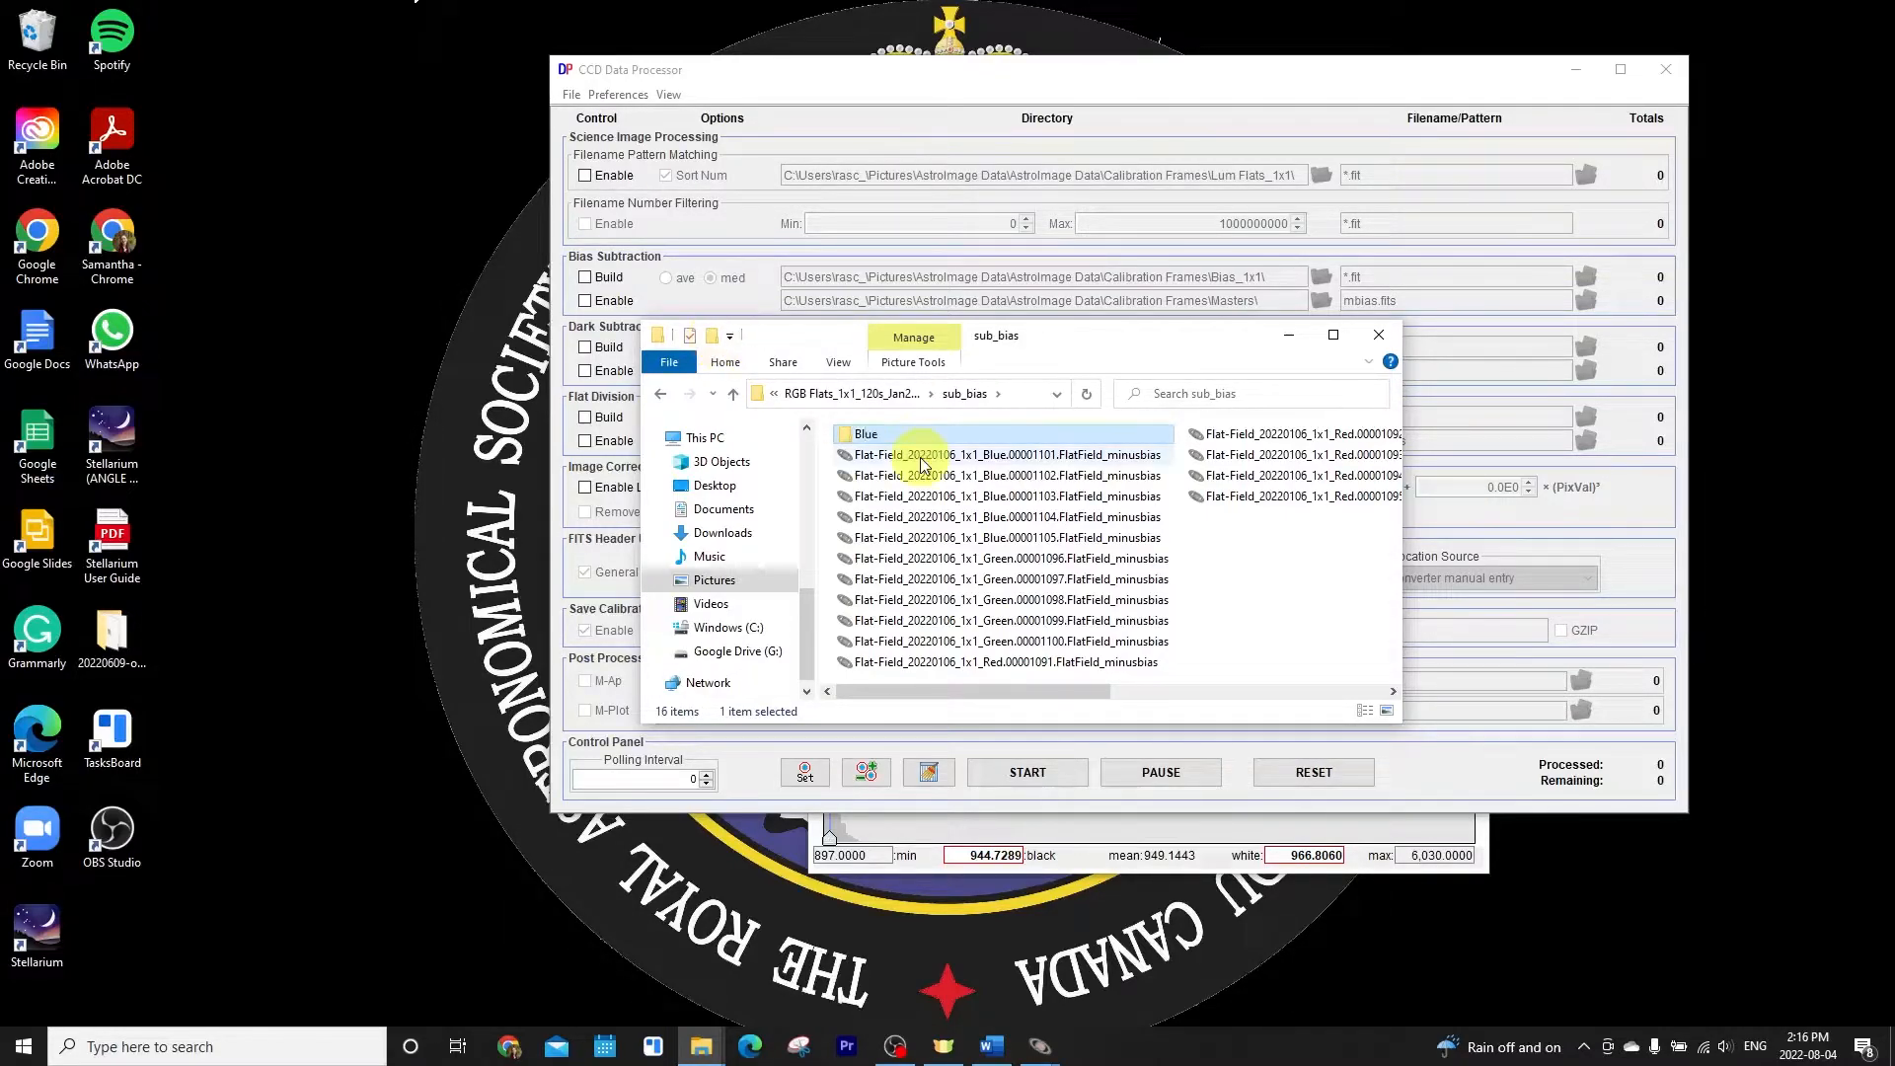
click(920, 459)
shift+click(920, 538)
drag(913, 496, 887, 427)
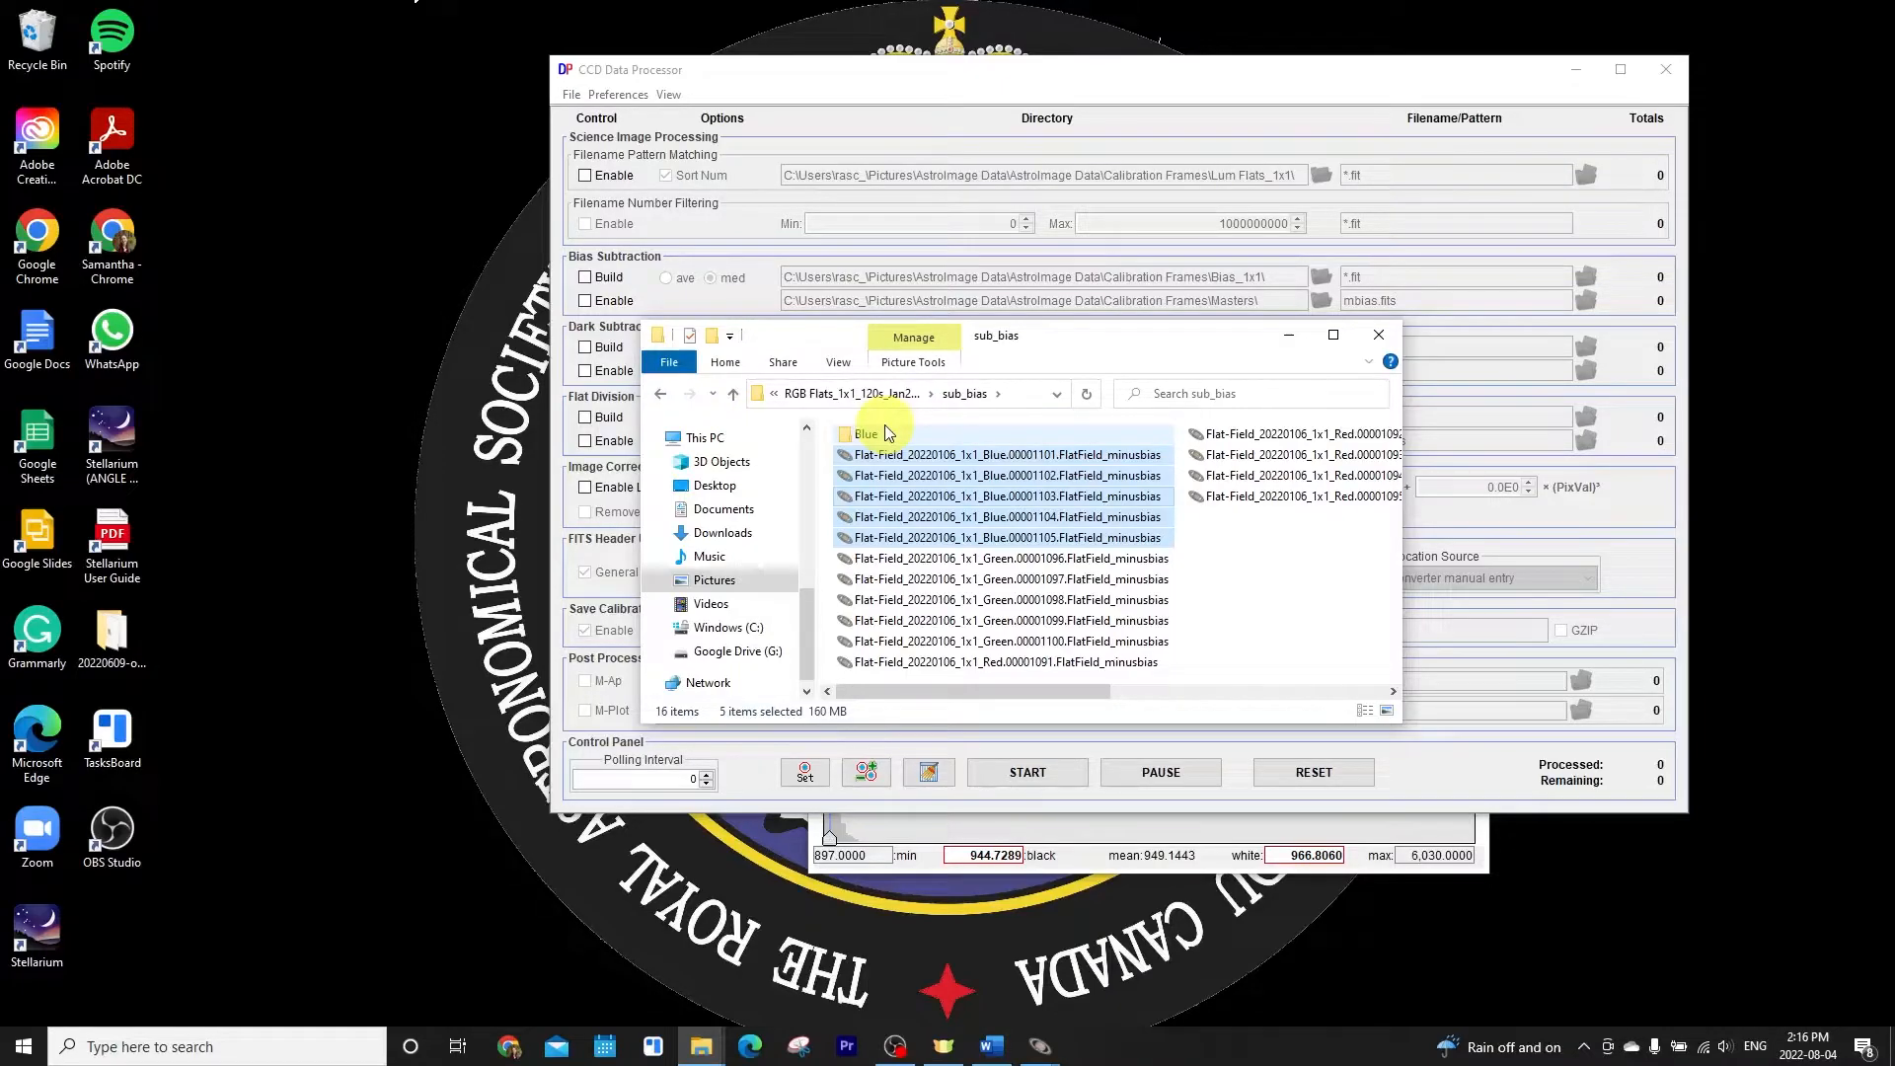
Create Green and Red folders in sub_bias, move the matching bias-subtracted flats into each, and close the File Explorer window
click(709, 336)
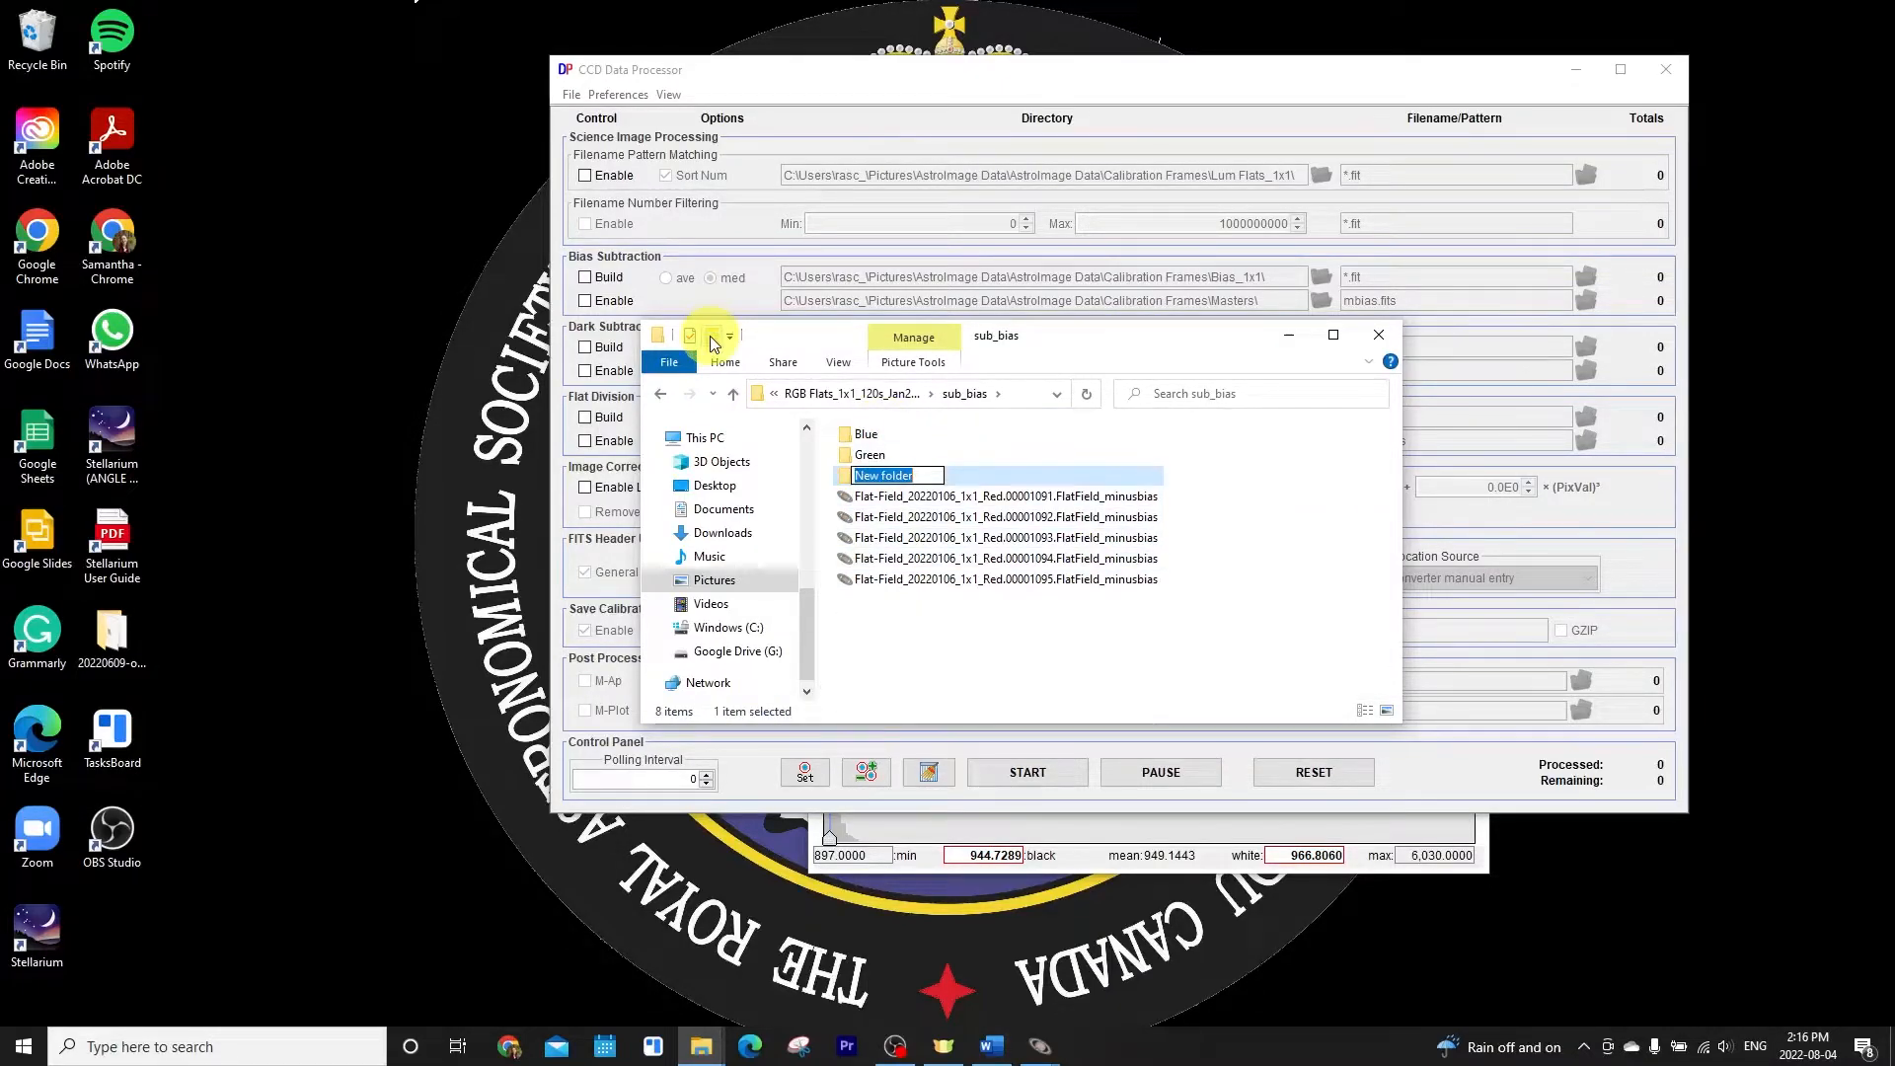
text(Red)
key(Return)
click(939, 496)
shift+click(939, 580)
drag(939, 579, 877, 475)
click(660, 394)
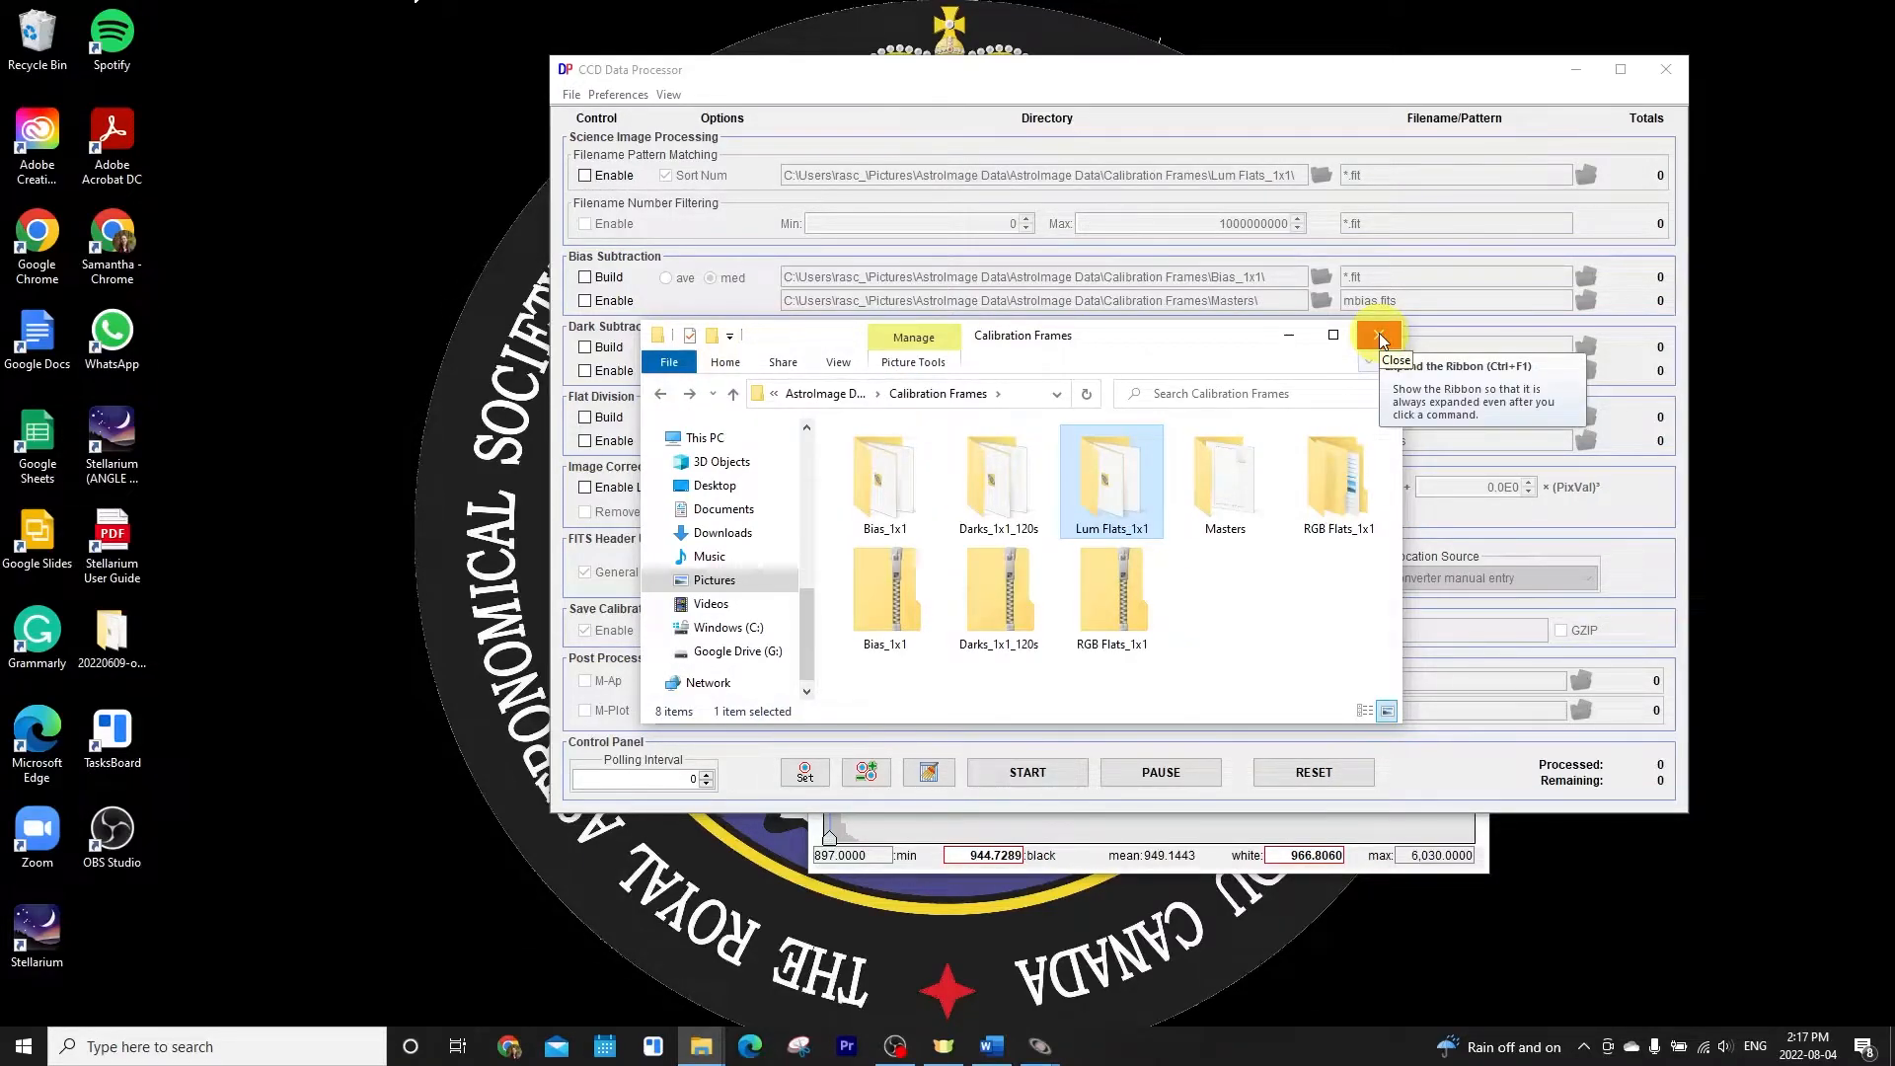
click(1378, 335)
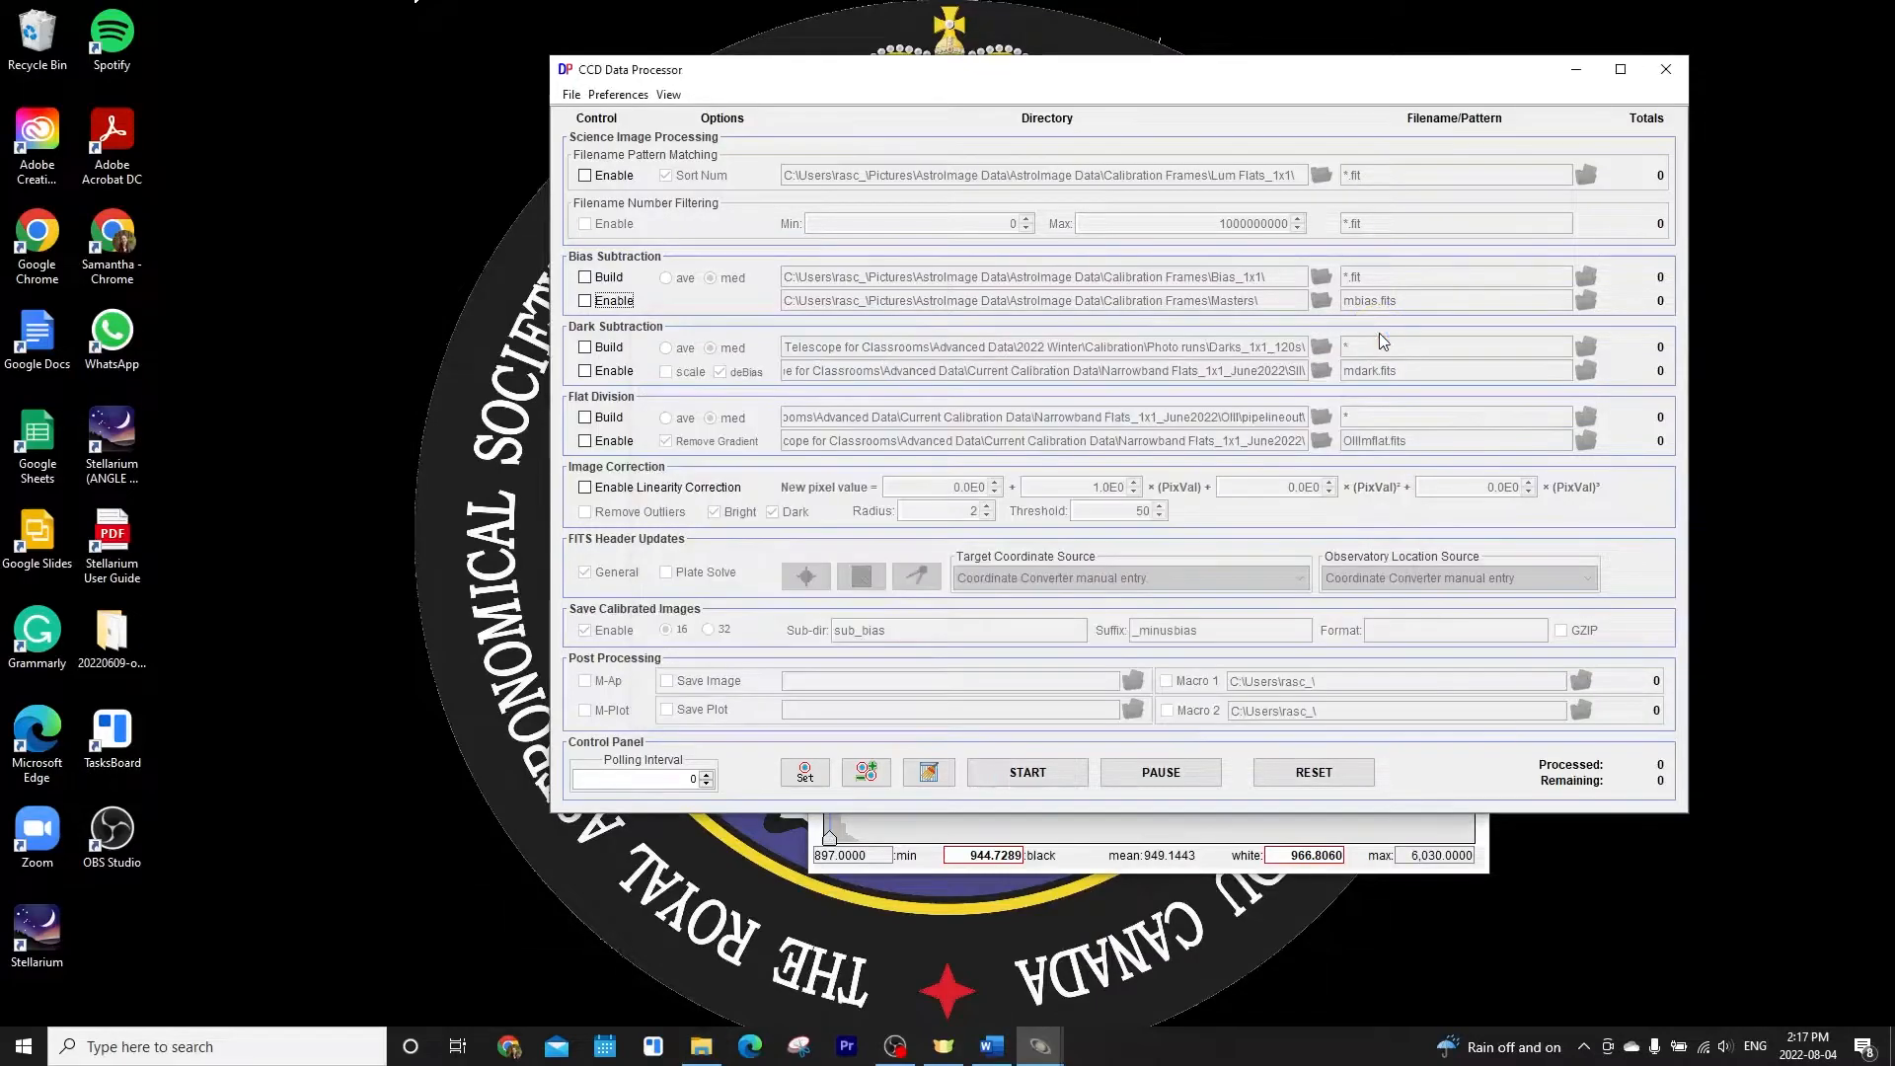
Enable building a master flat and set the raw flats directory to RGB Flats_1x1\RGB Flats_1x1_120s_Jan2022\sub_bias\Red
click(587, 421)
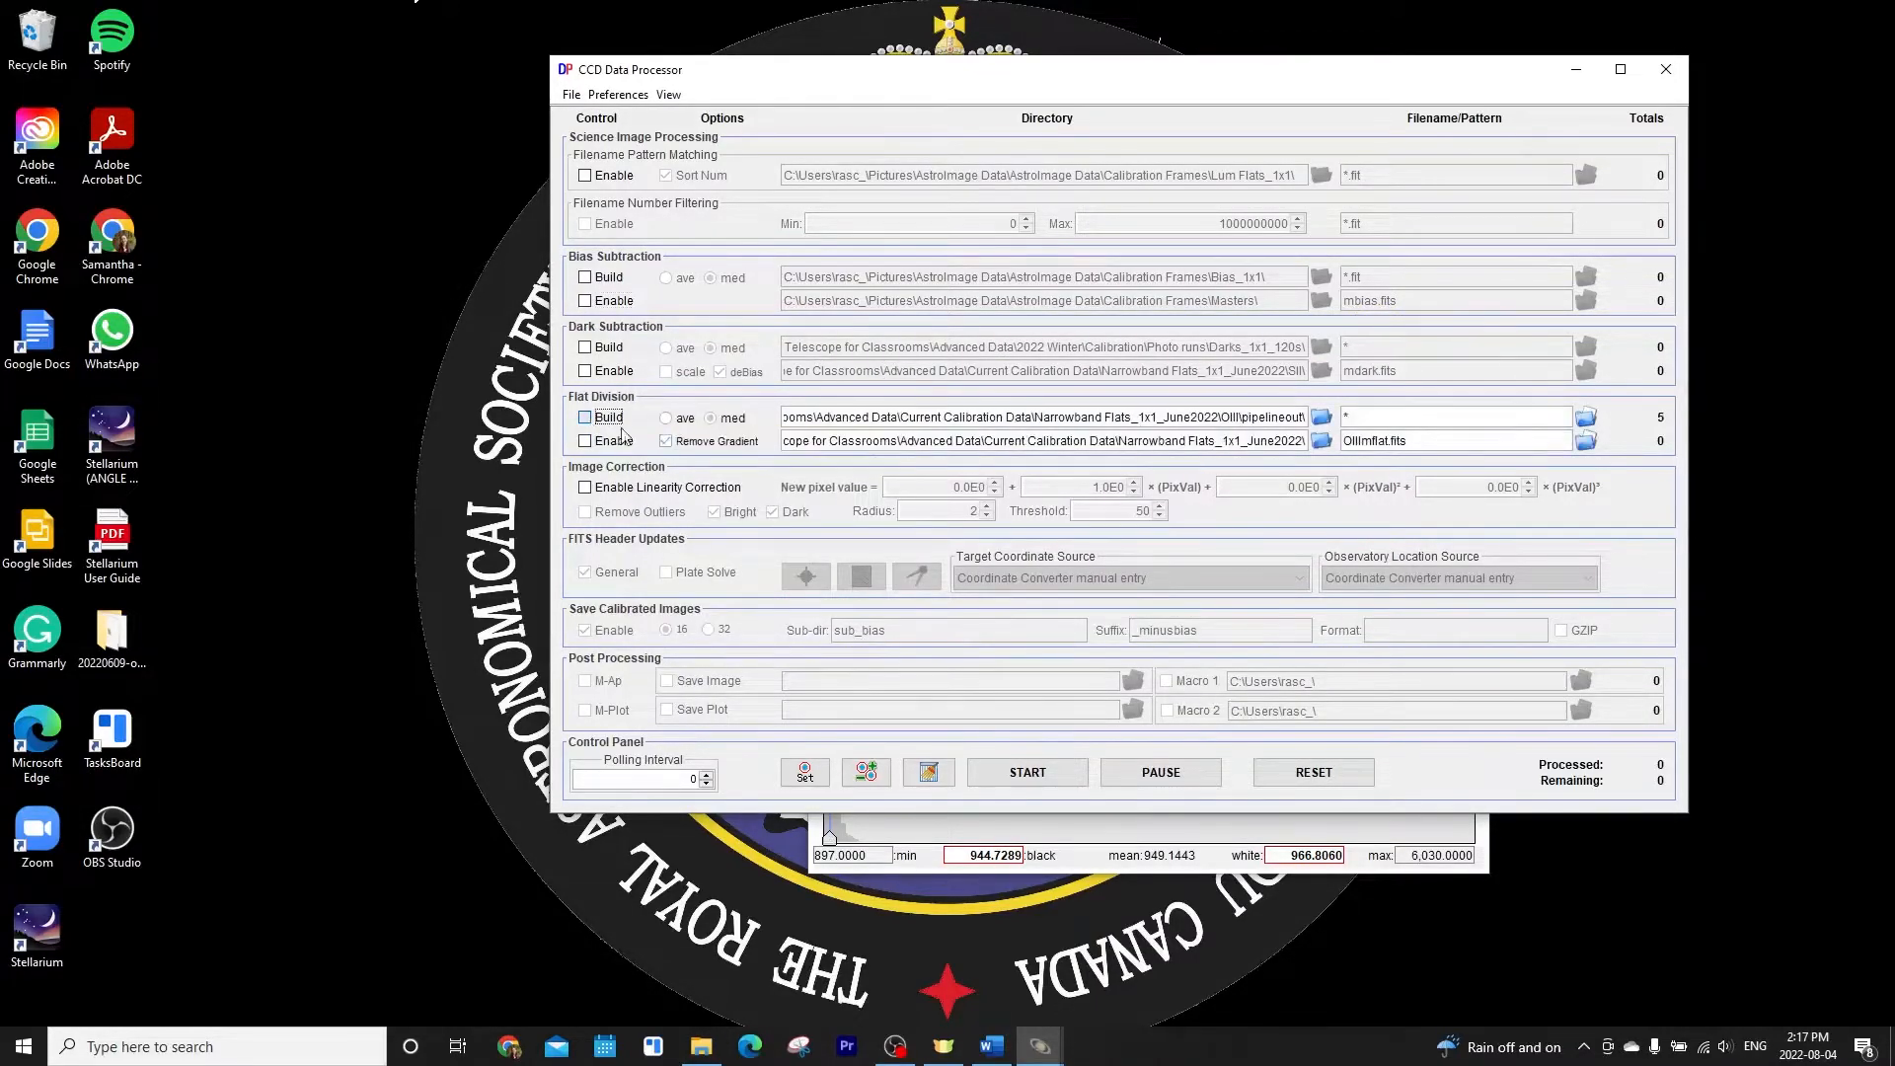
click(1322, 418)
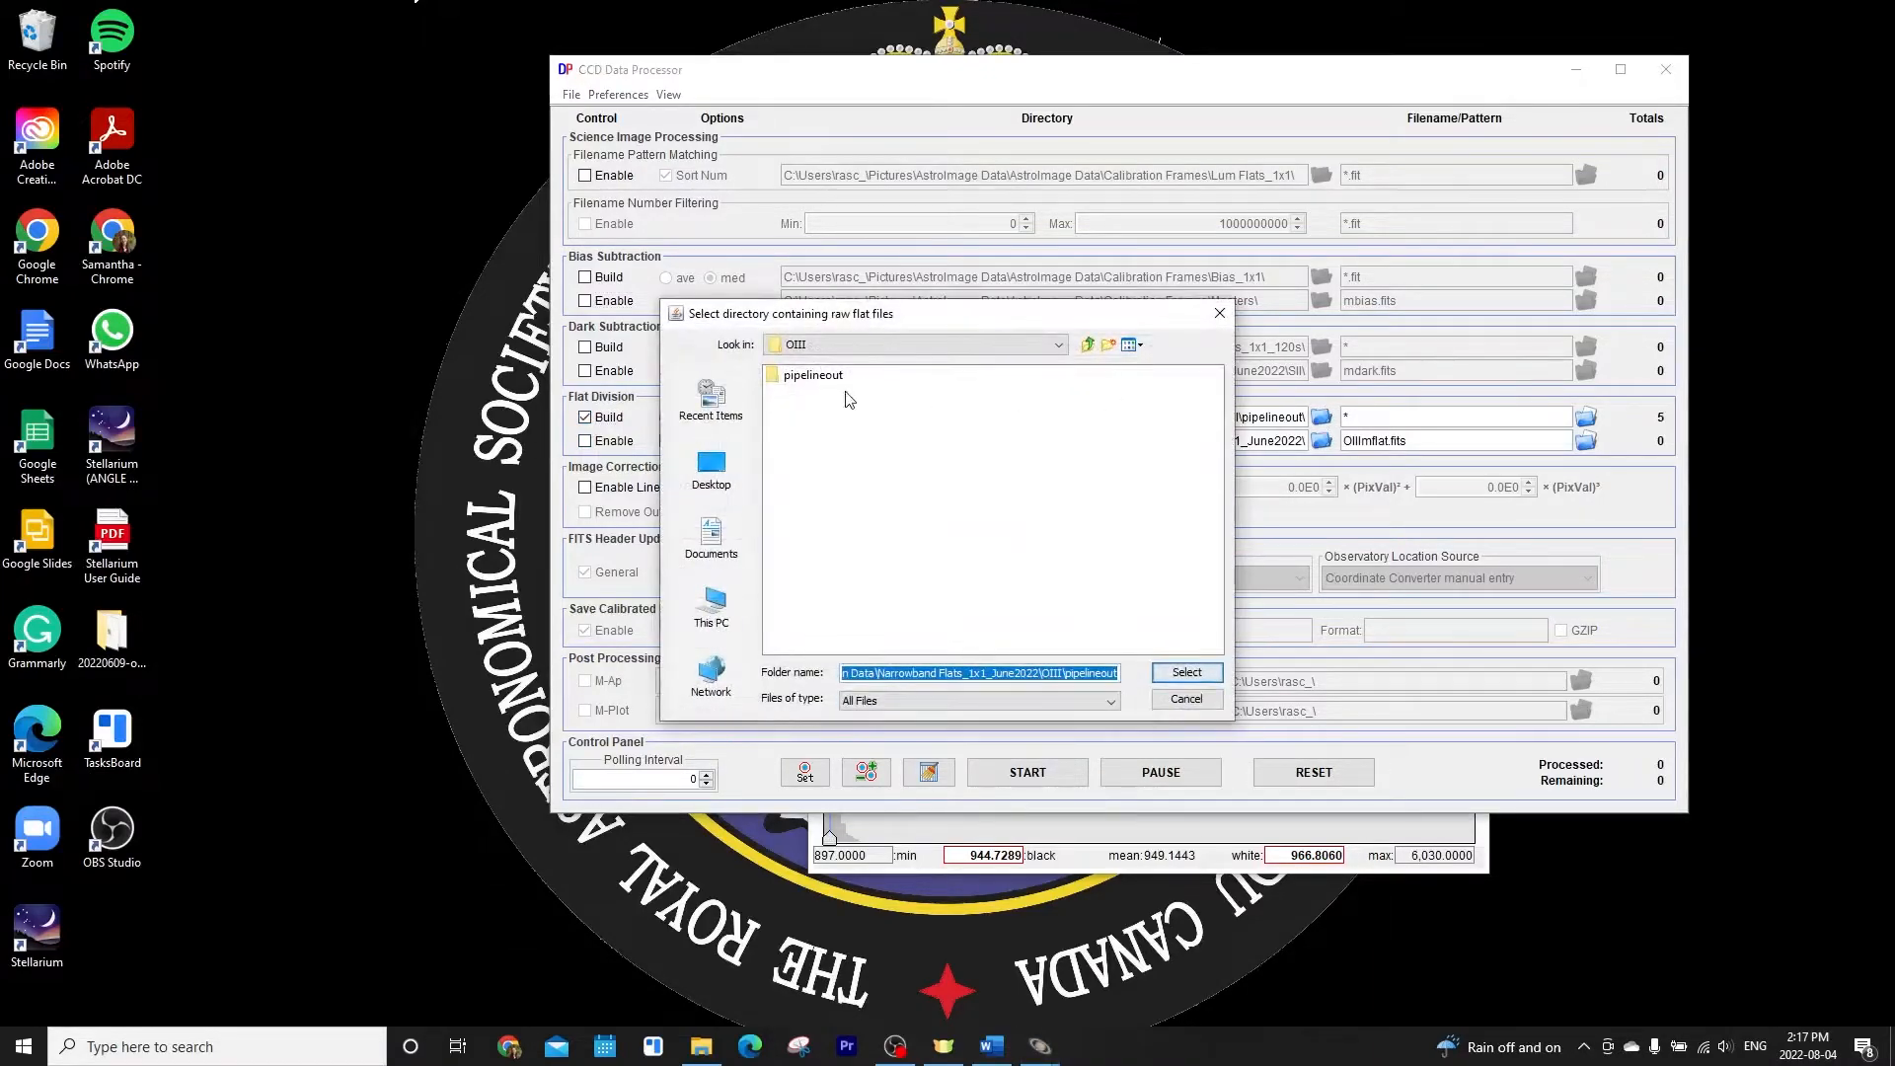
click(713, 614)
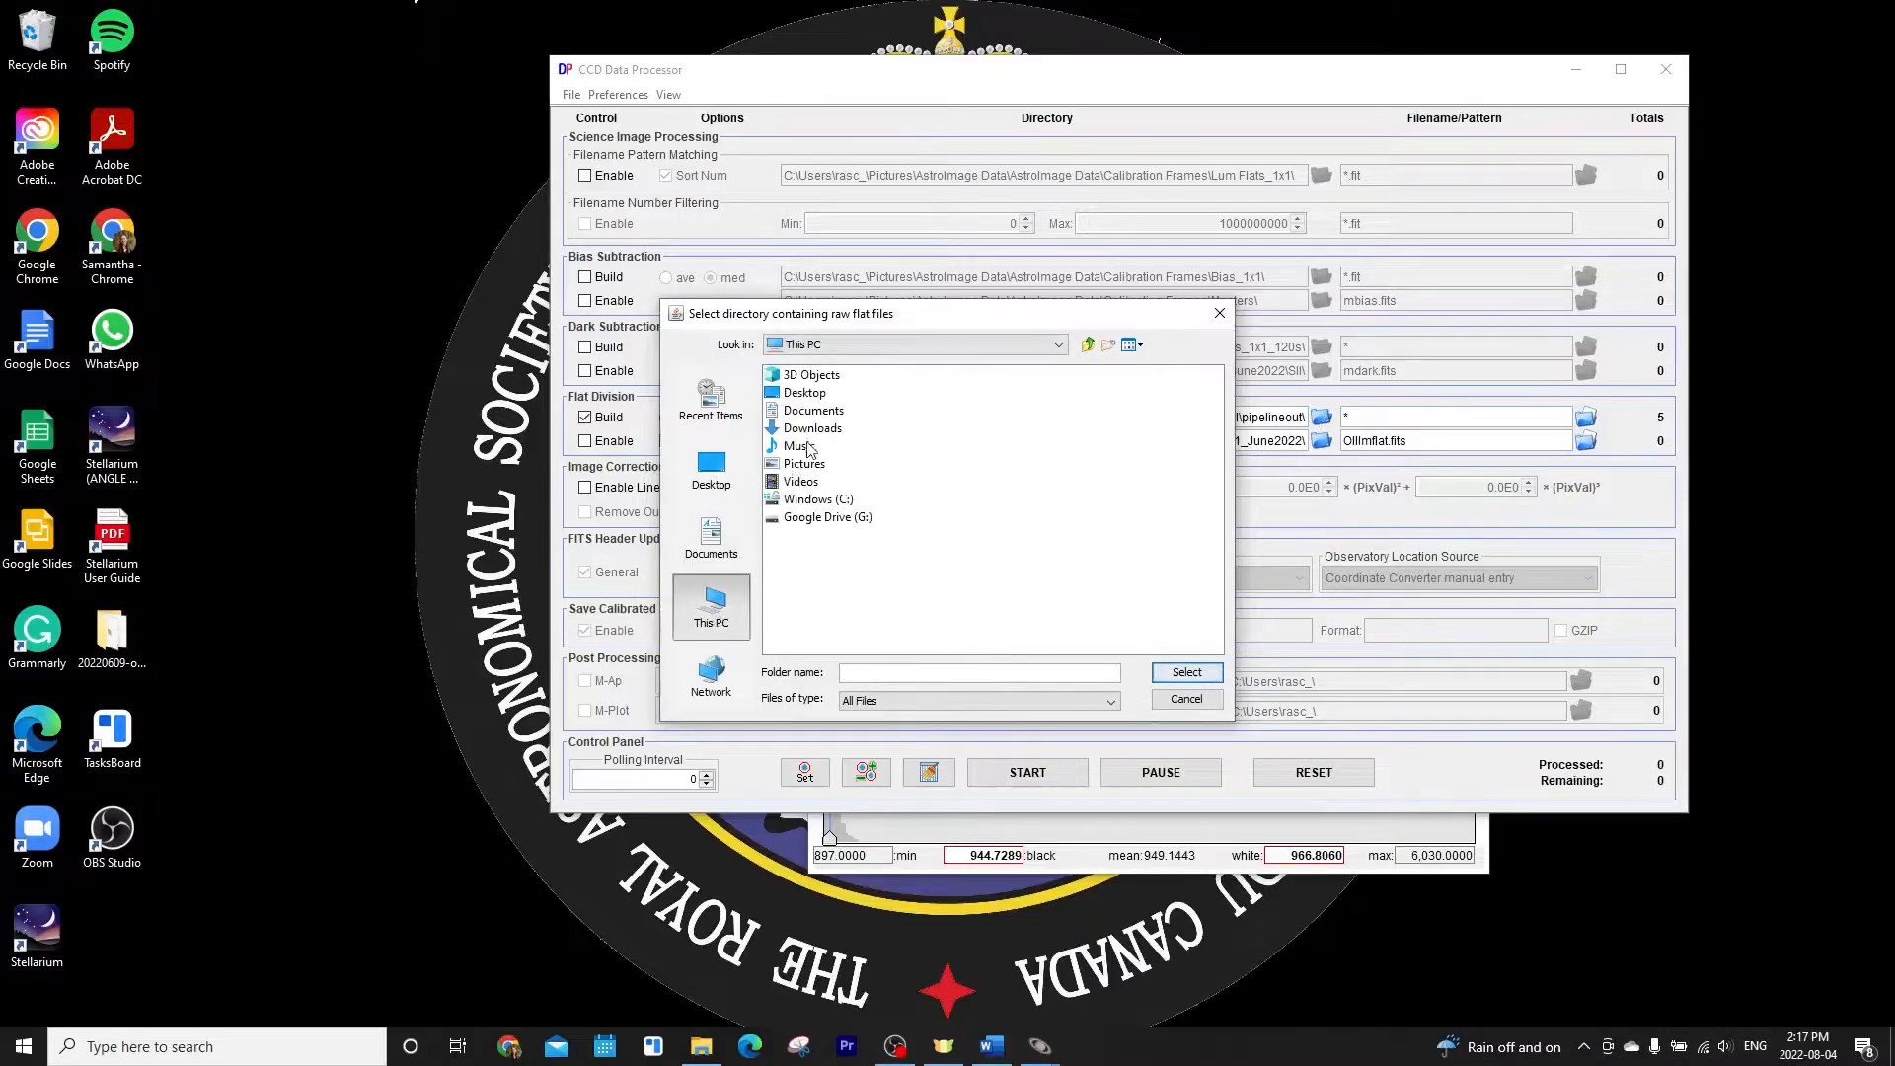
double_click(812, 463)
click(811, 376)
click(811, 376)
double_click(795, 375)
double_click(788, 377)
double_click(781, 378)
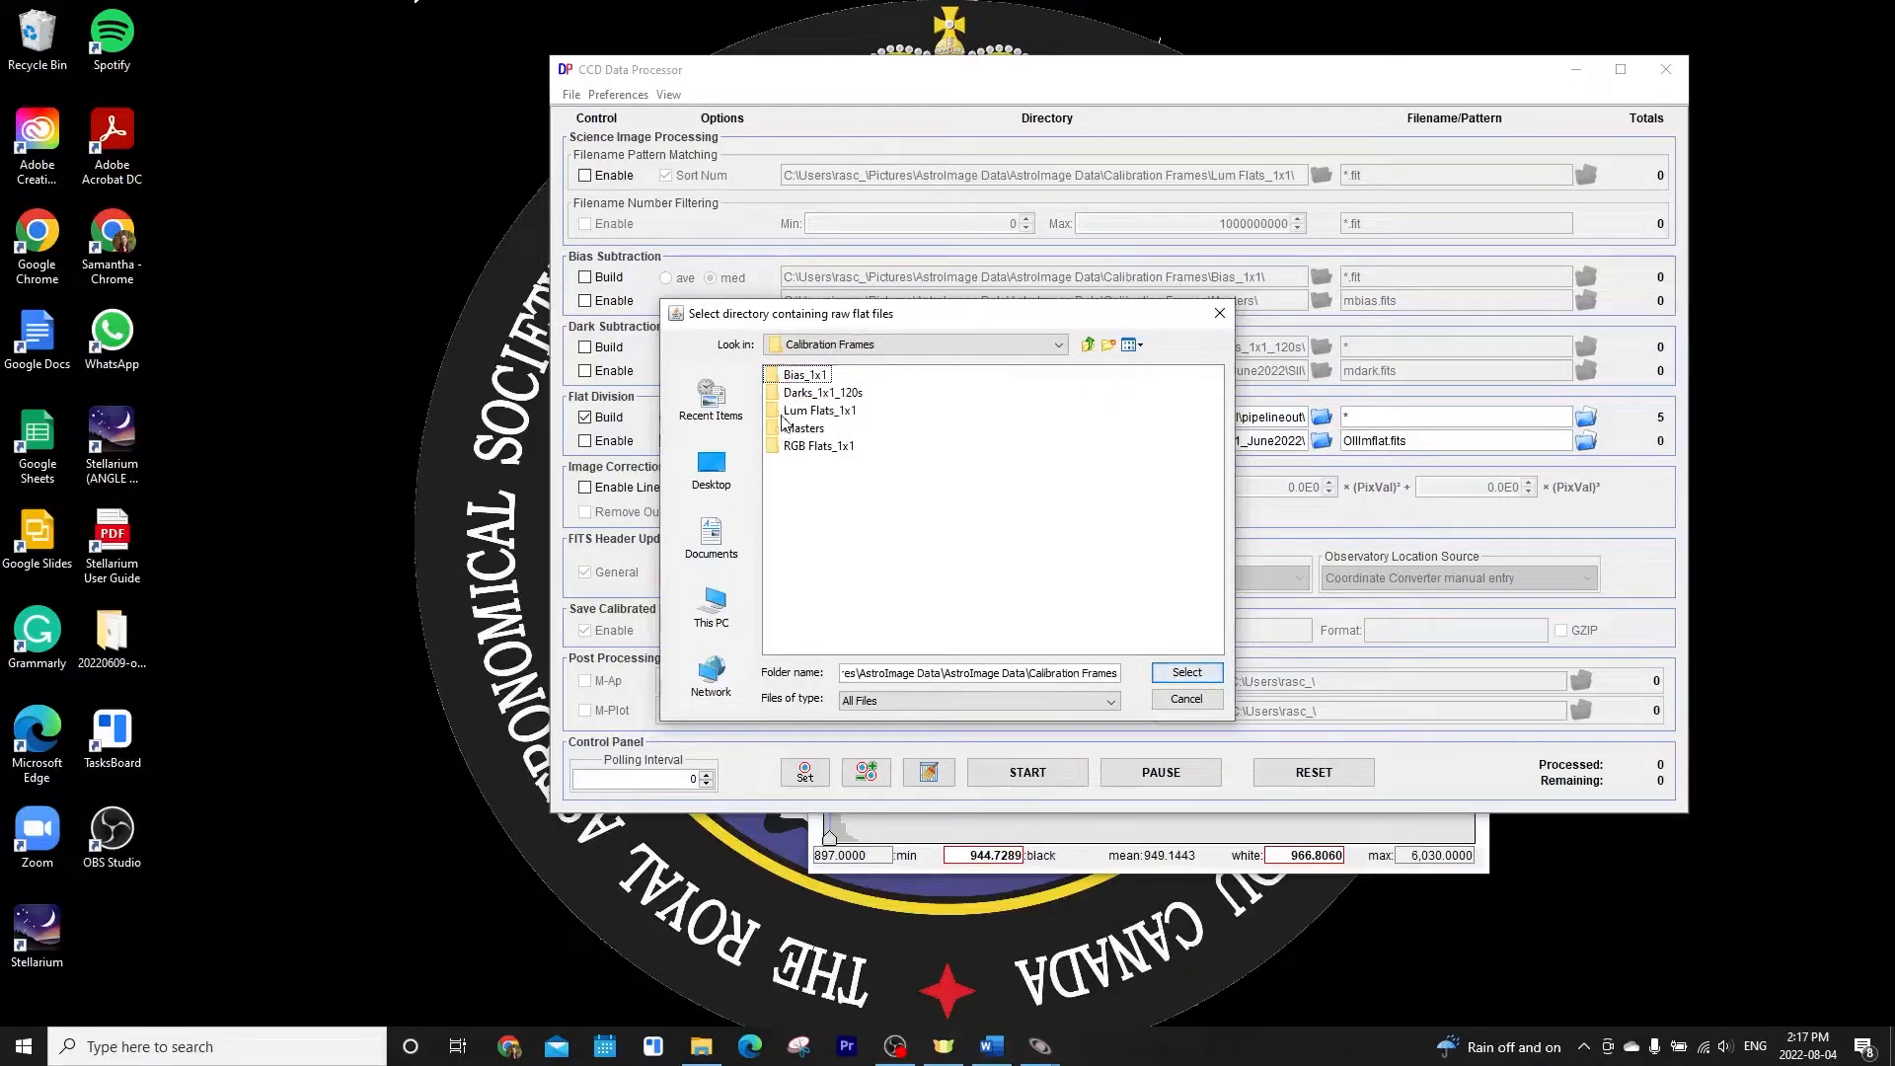
double_click(800, 447)
double_click(789, 377)
double_click(789, 376)
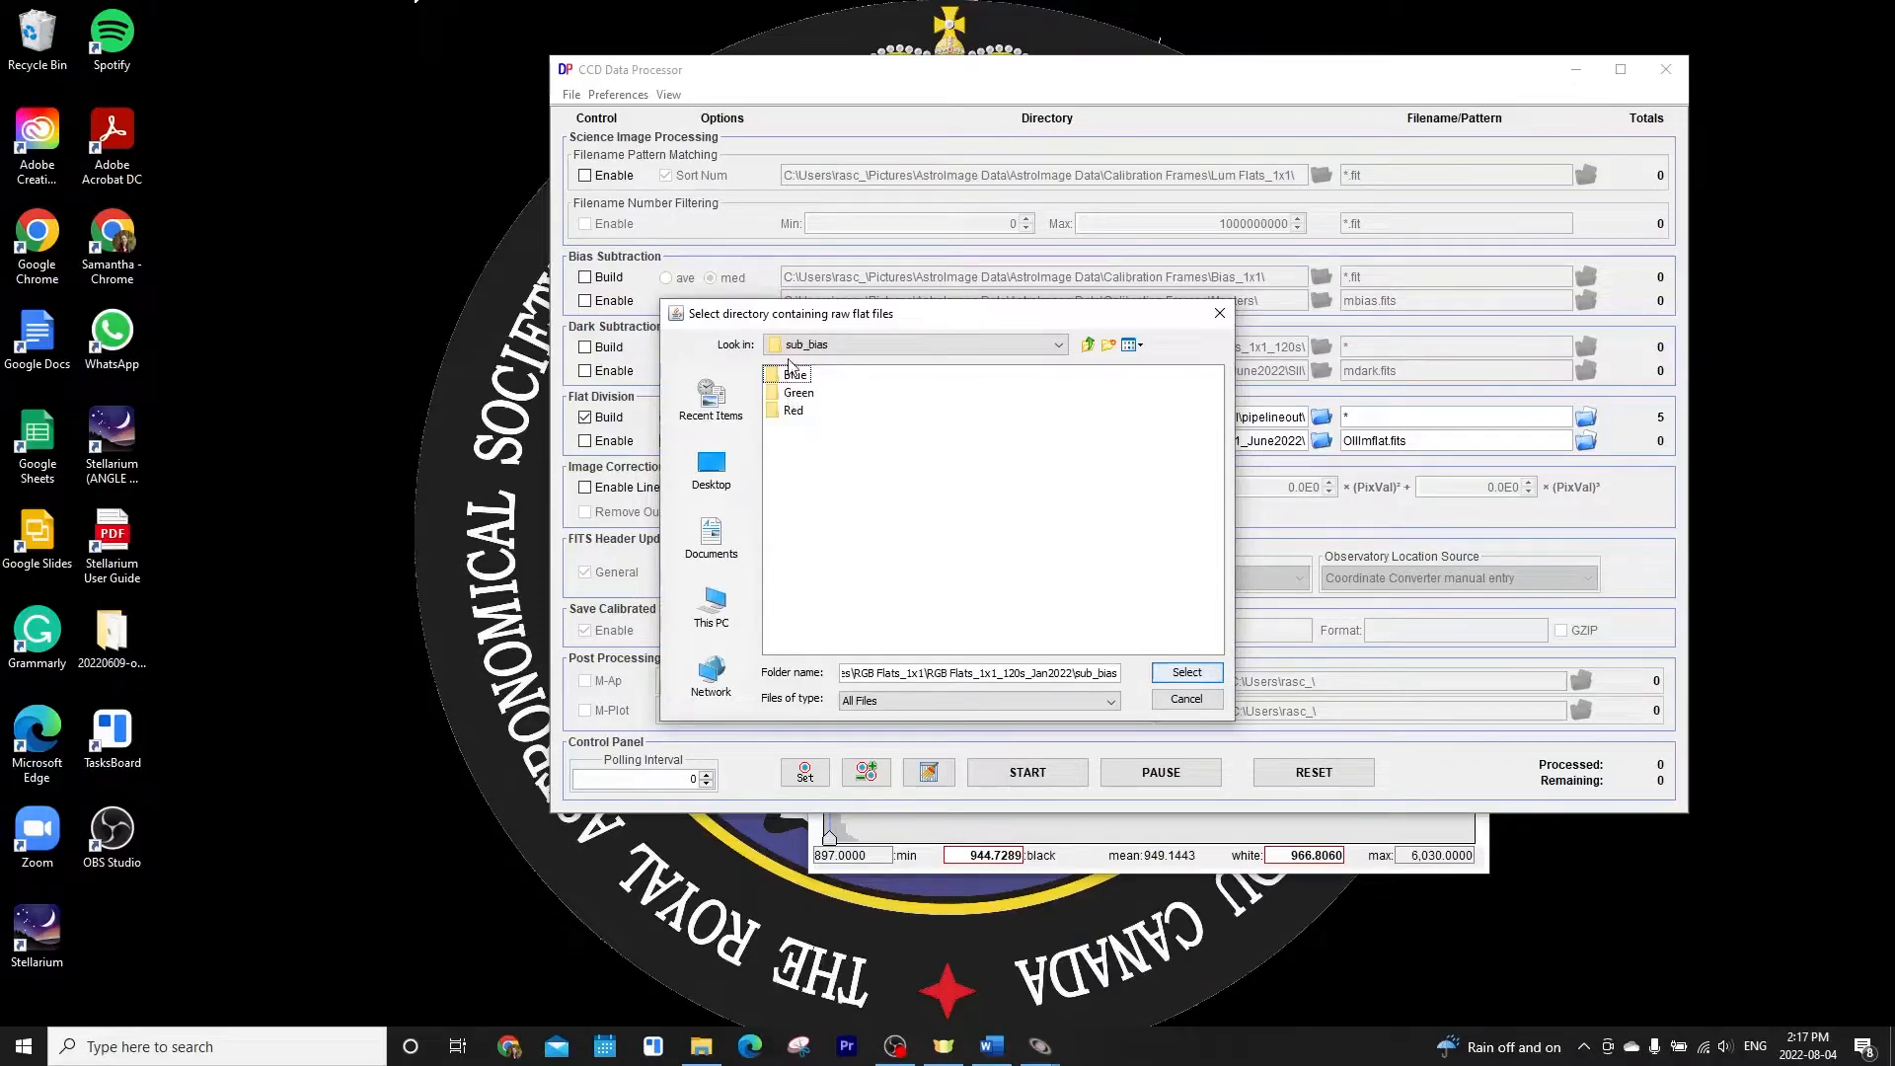
double_click(793, 411)
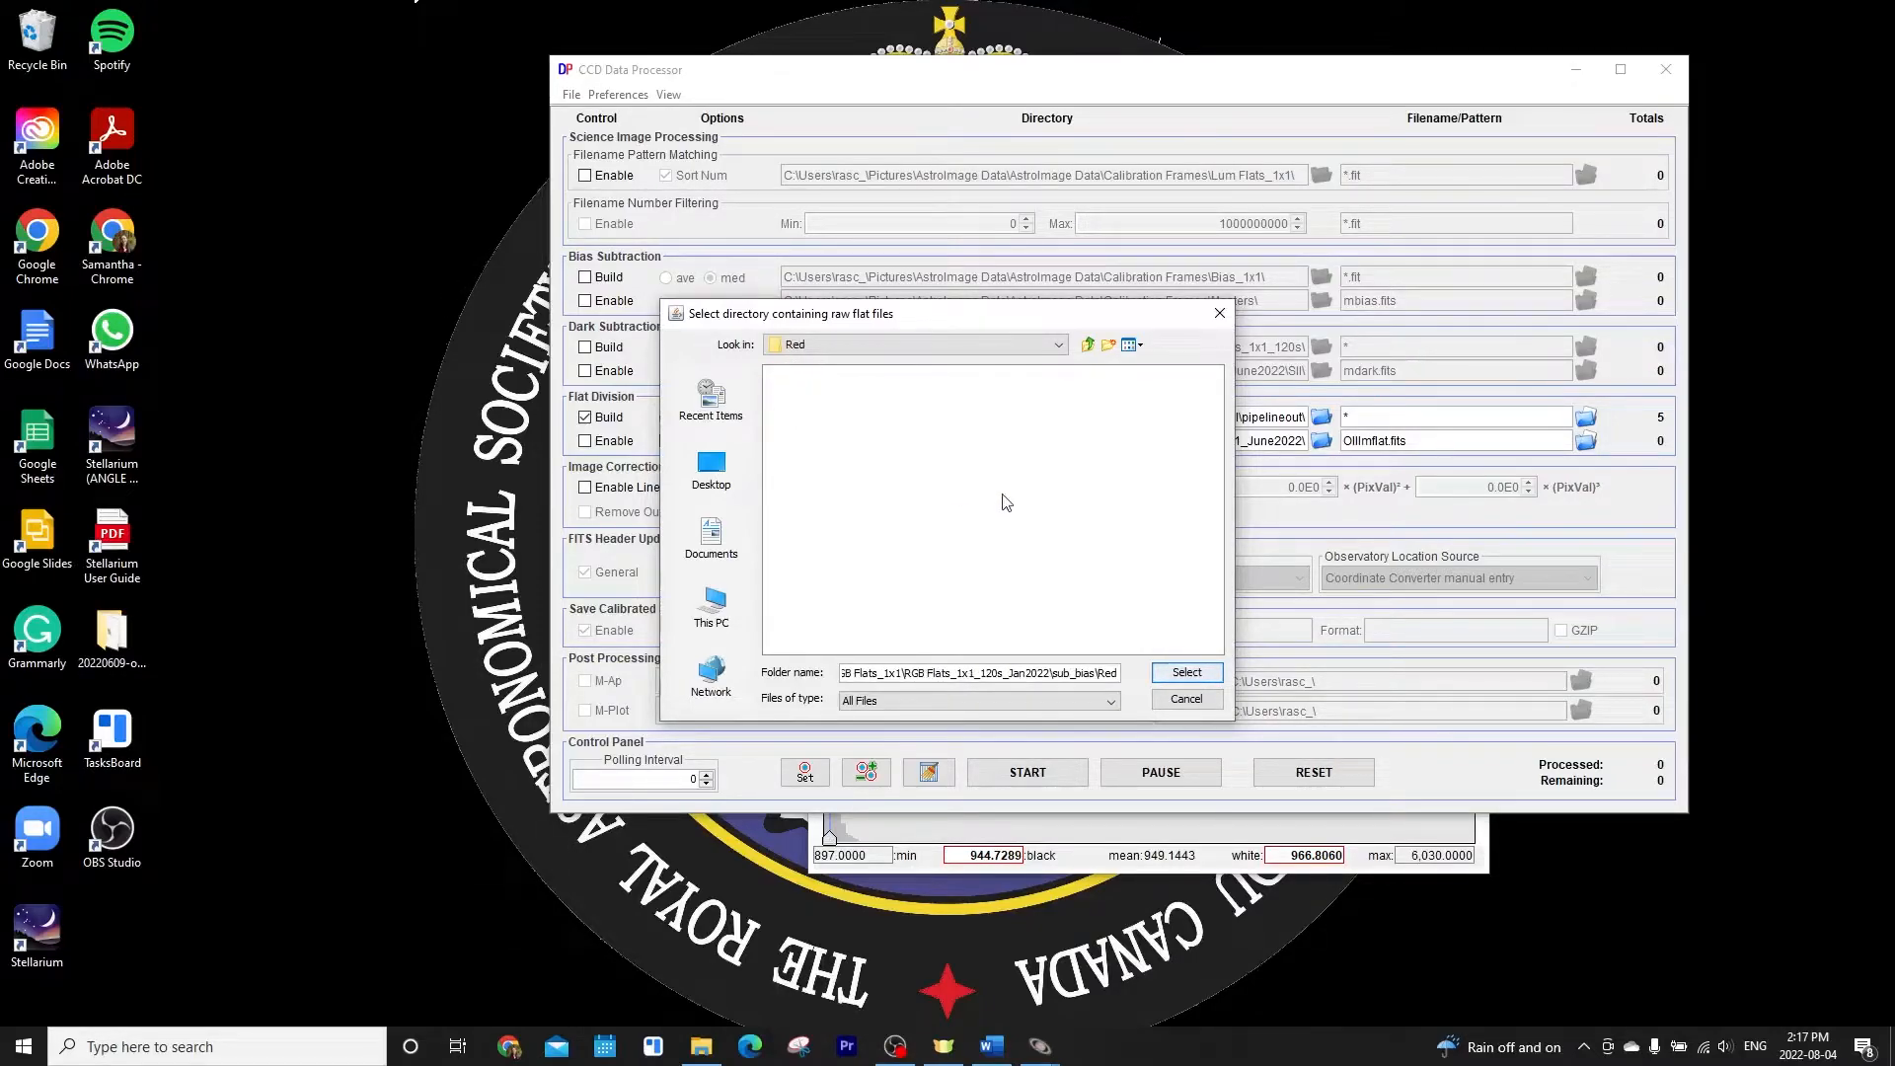
click(1187, 673)
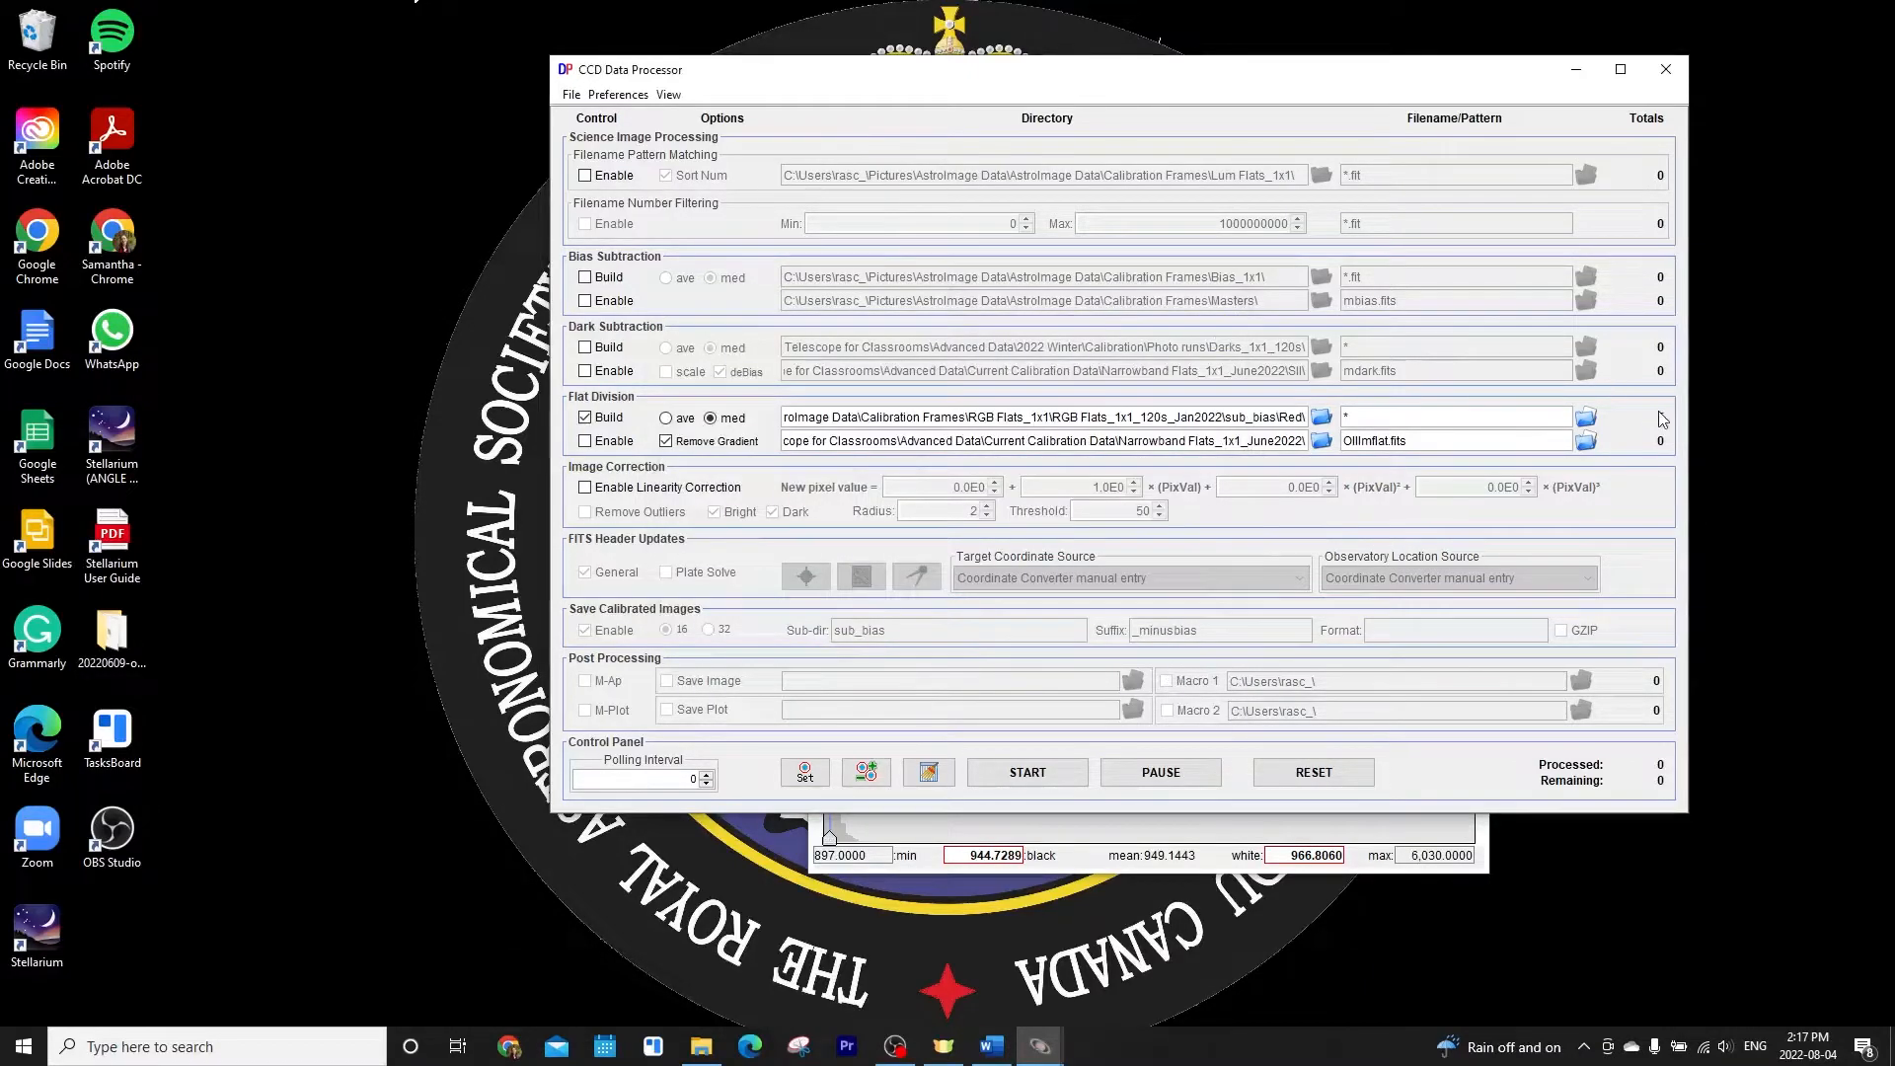
Set the master flat's directory to the Masters folder inside Calibration Frames
click(1322, 441)
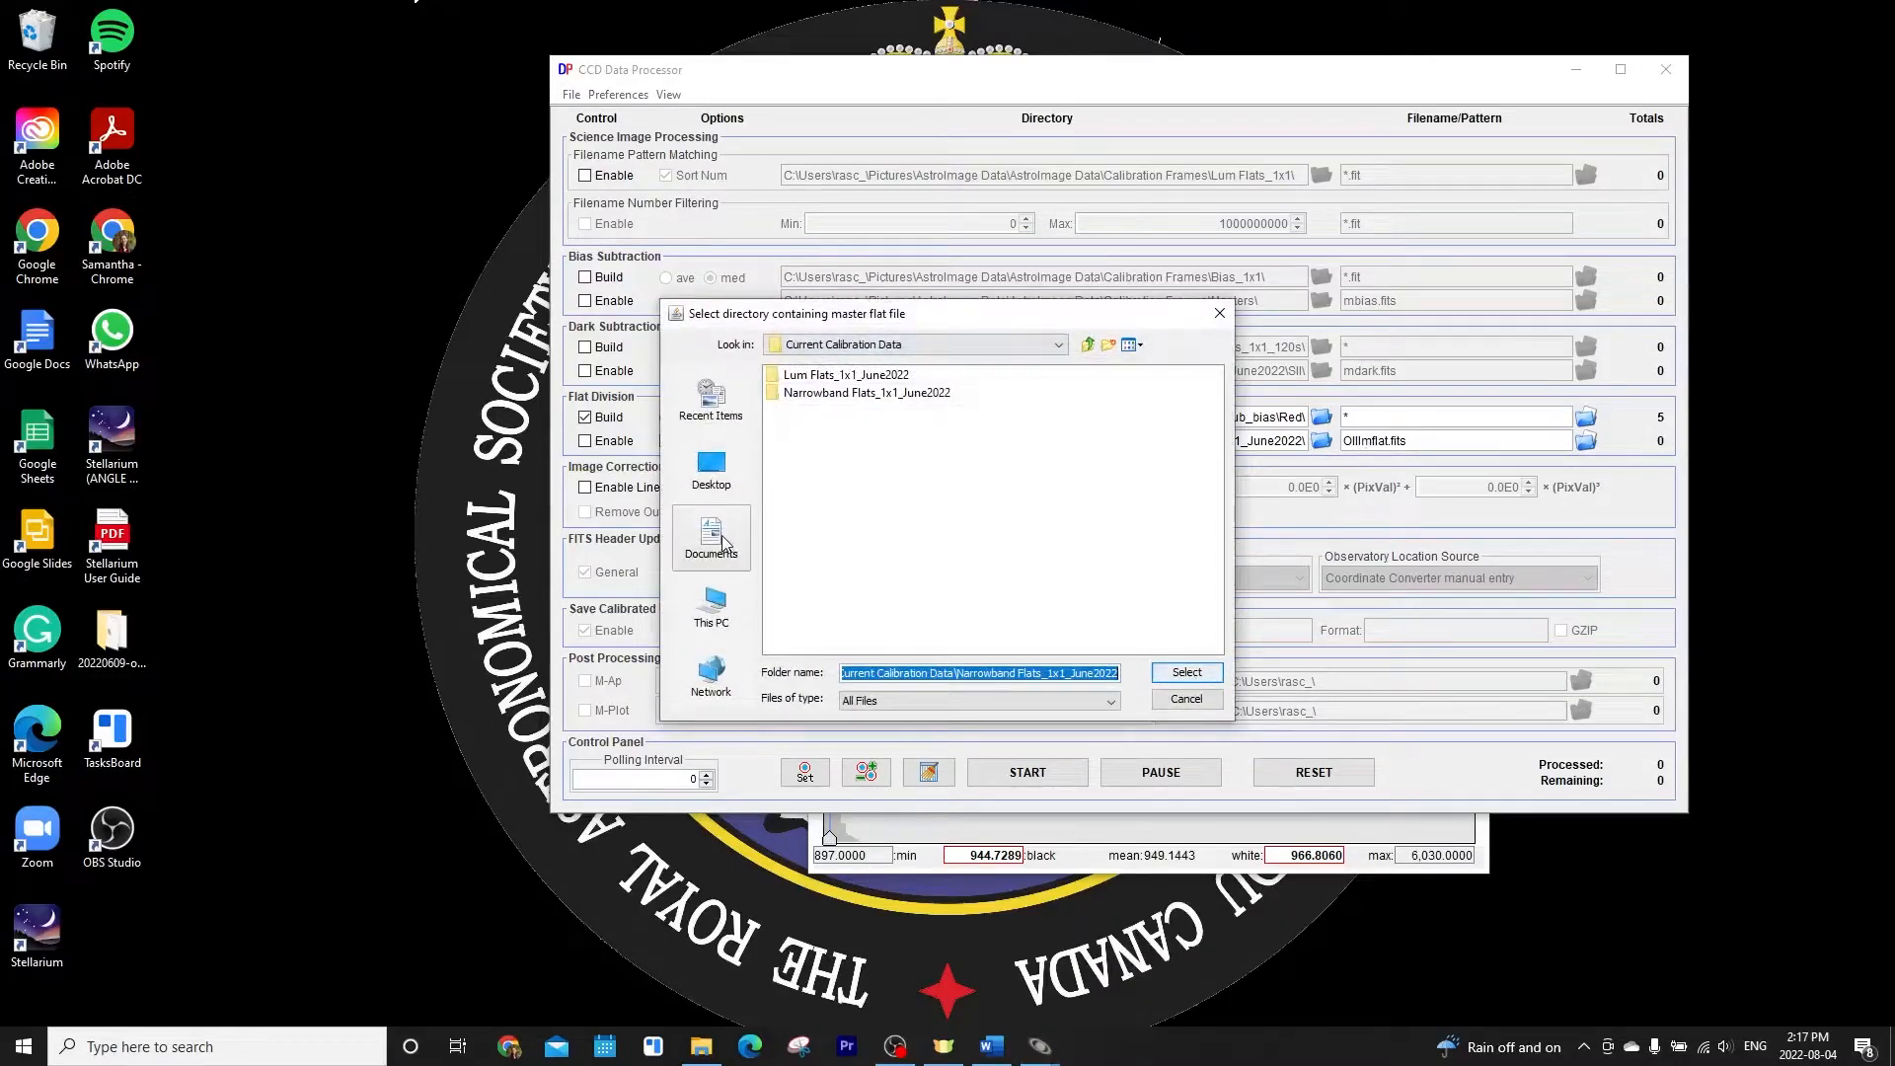
click(711, 604)
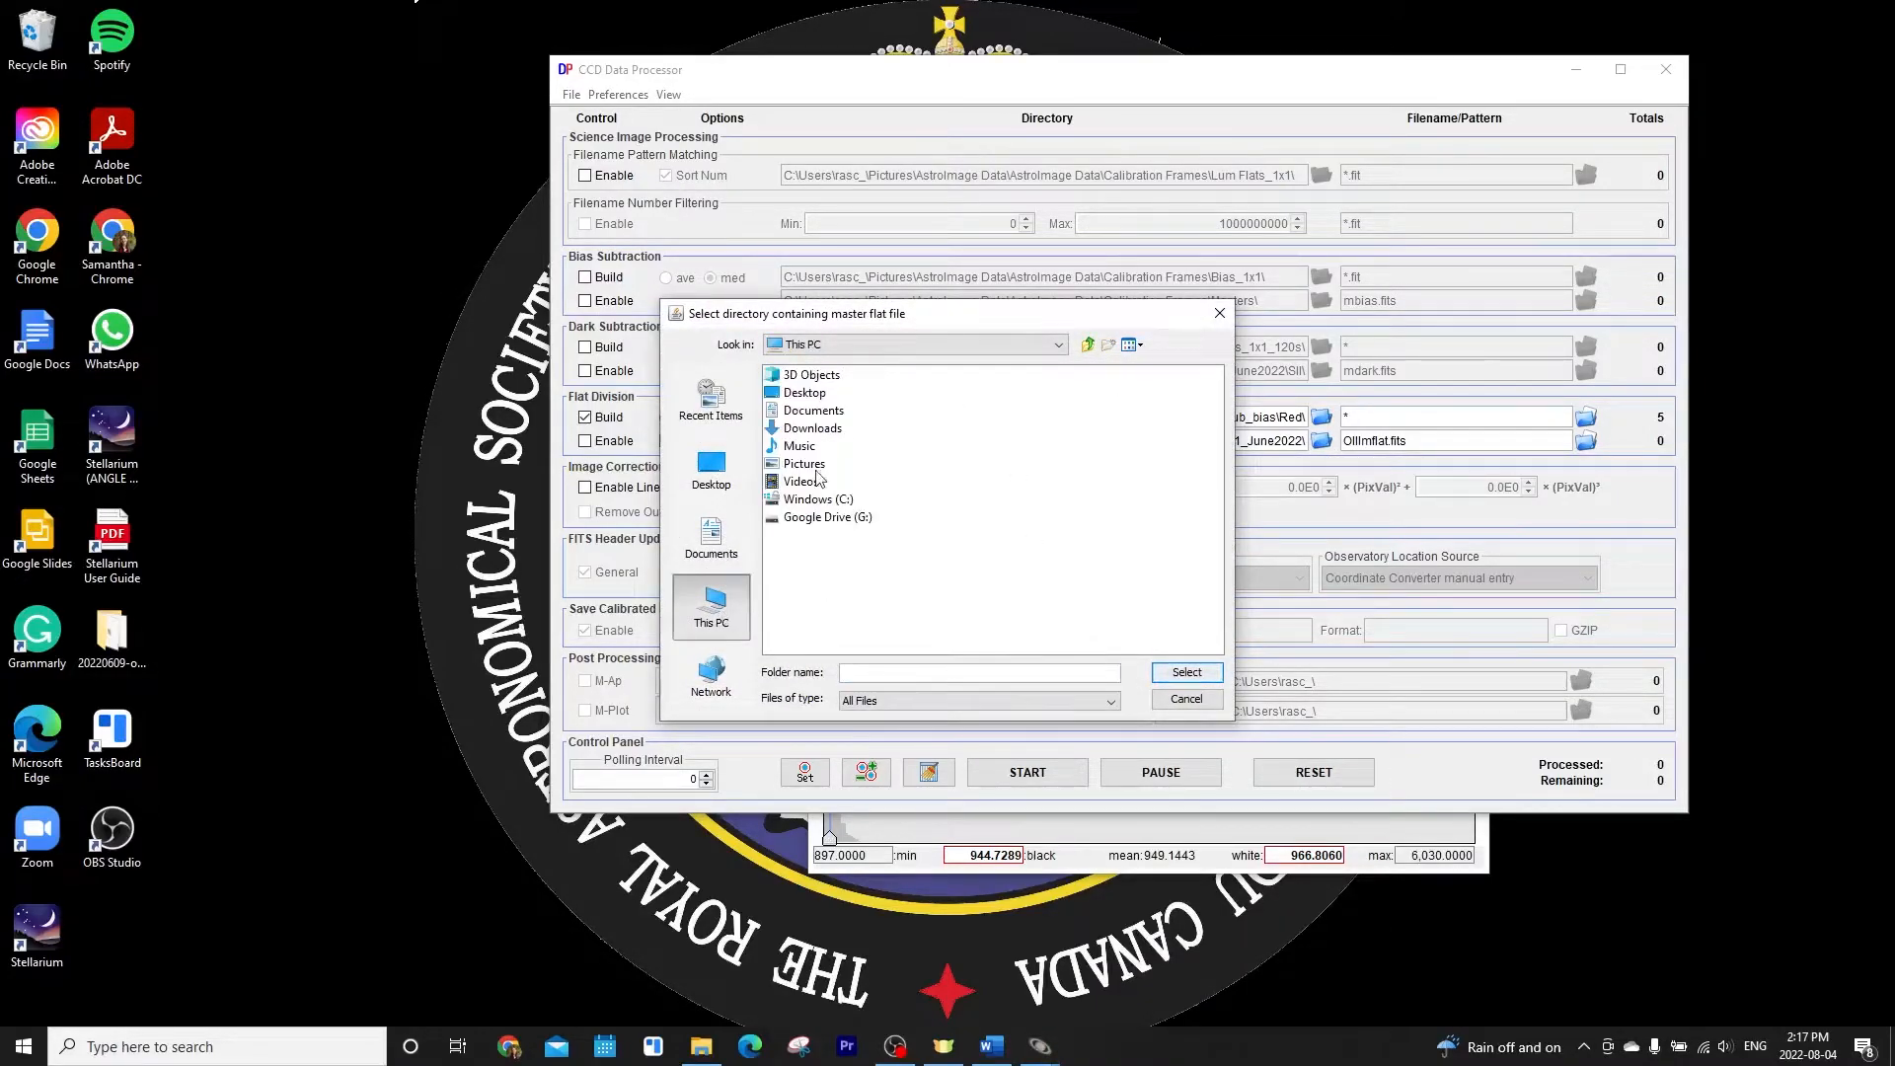
double_click(816, 464)
double_click(818, 376)
double_click(818, 376)
double_click(819, 376)
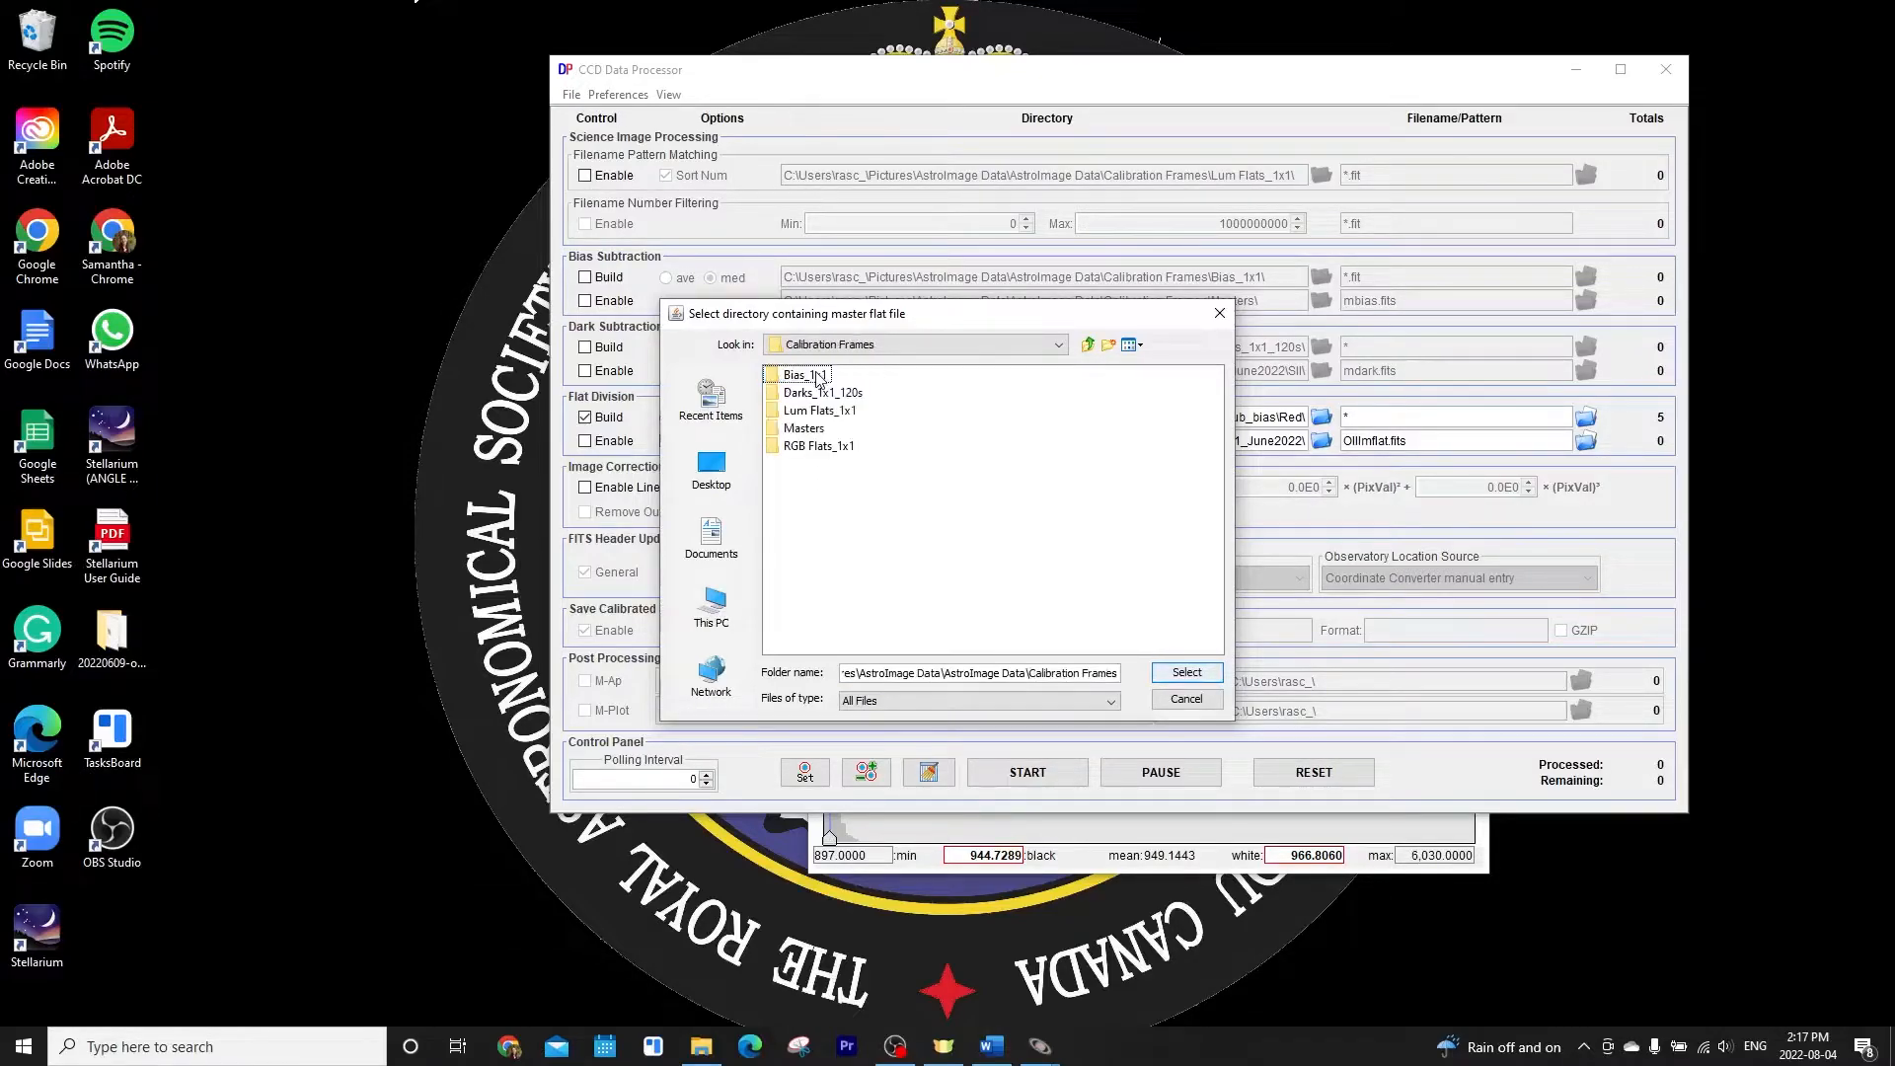
double_click(818, 429)
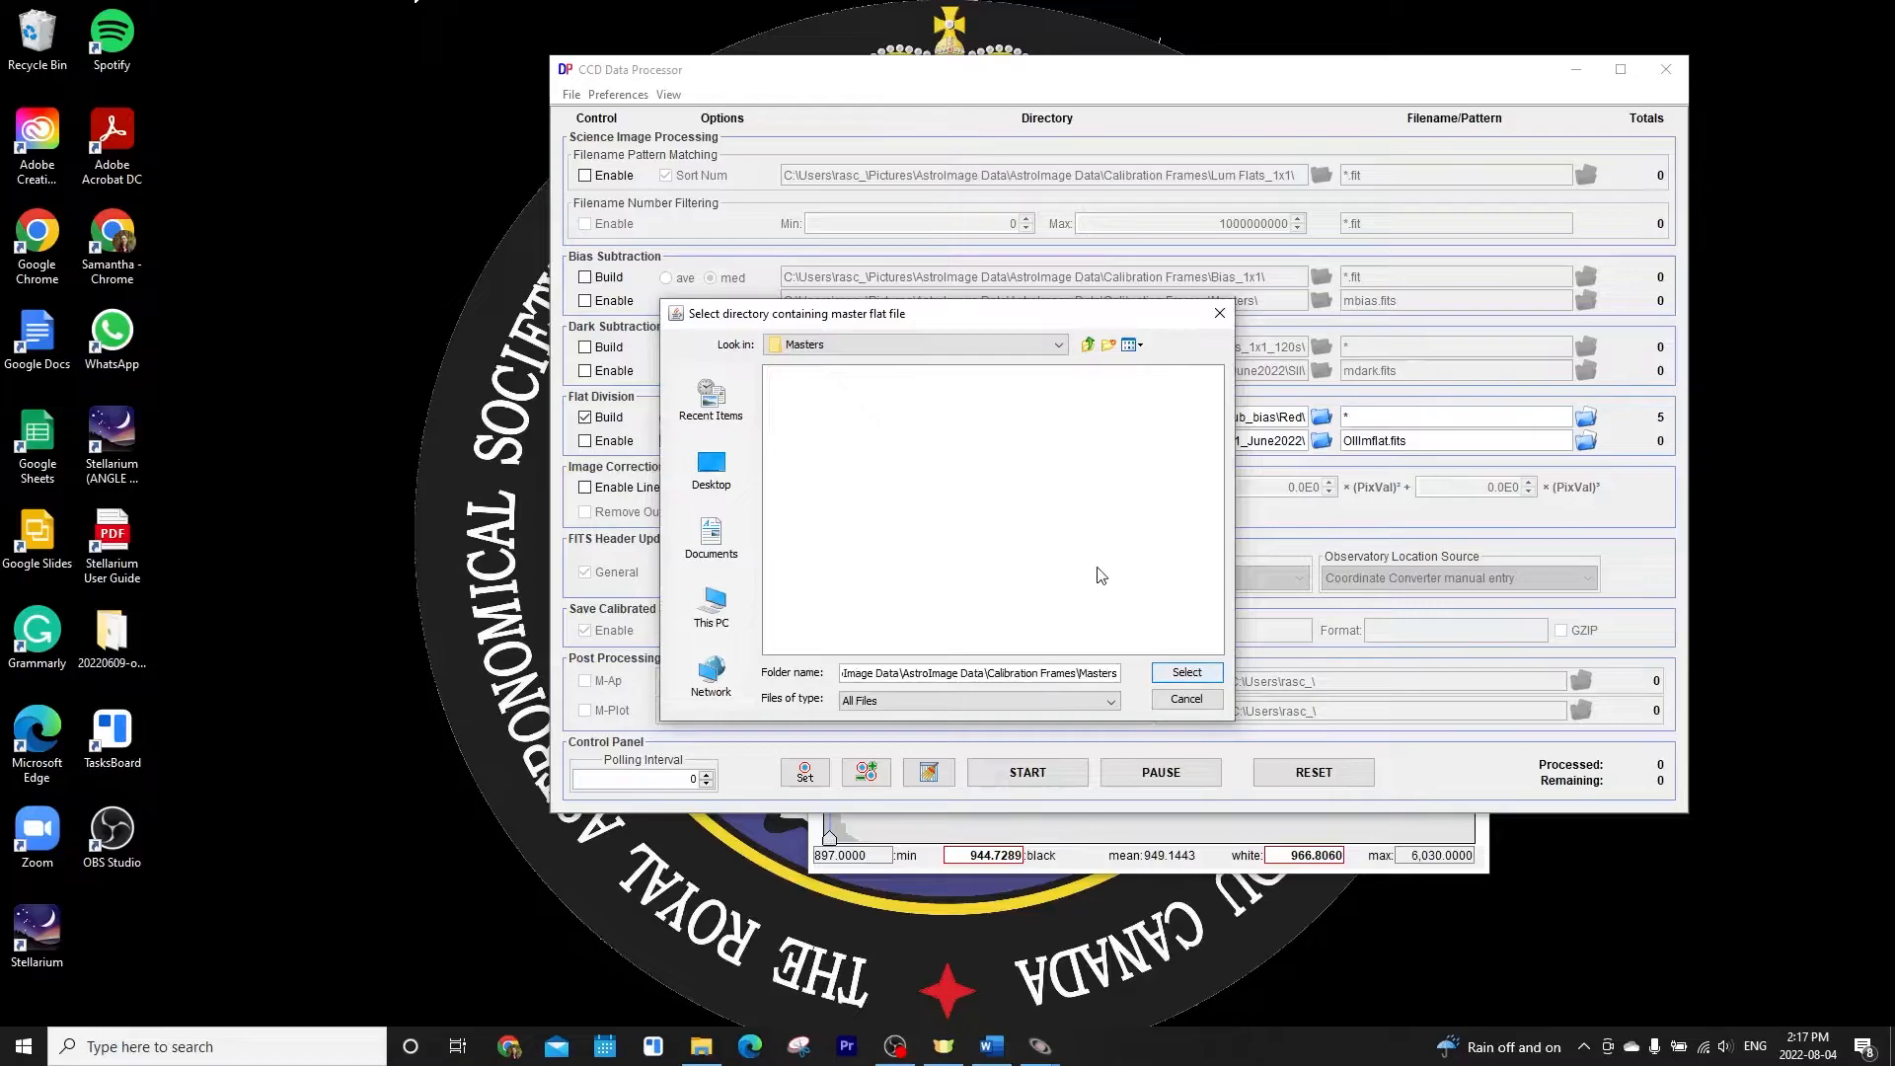
click(1179, 672)
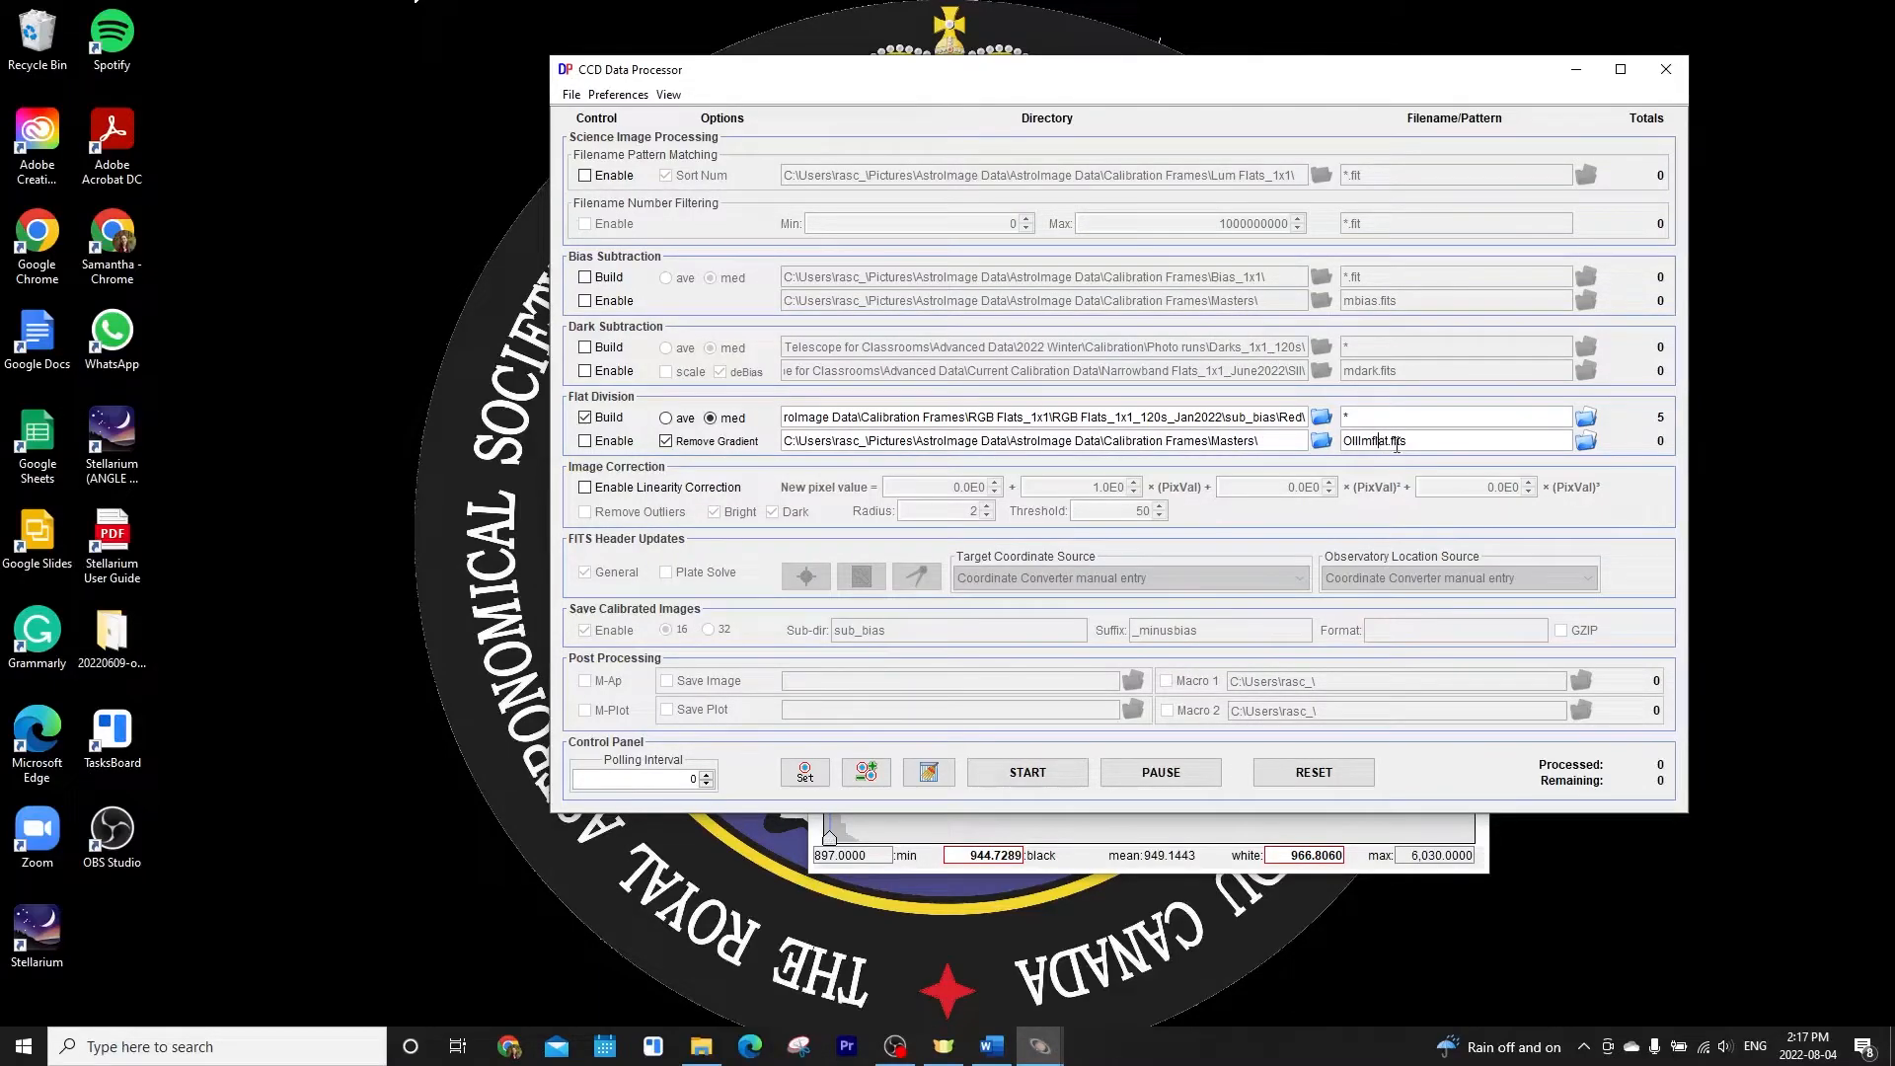
Name the master flat file mflat_red.fits and build the red master flat
drag(1391, 440, 1345, 441)
text(m)
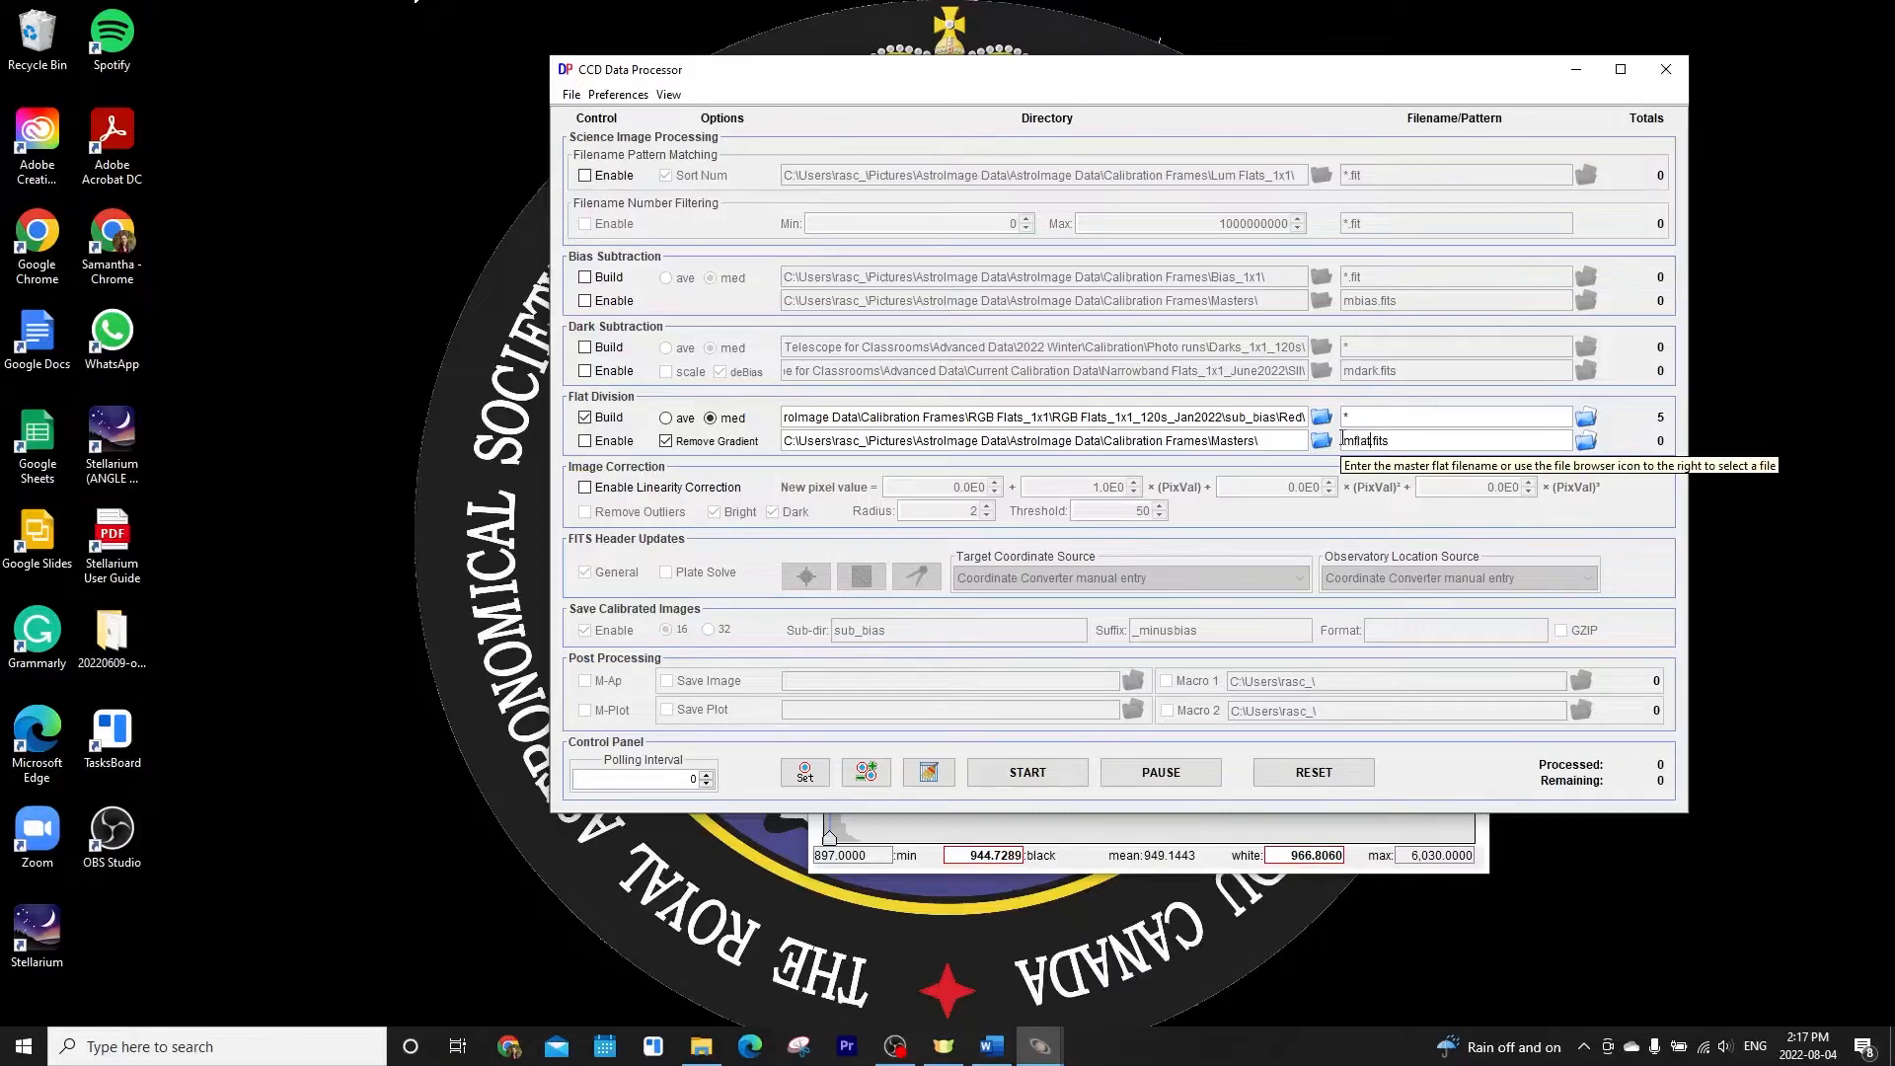
text(flat_red)
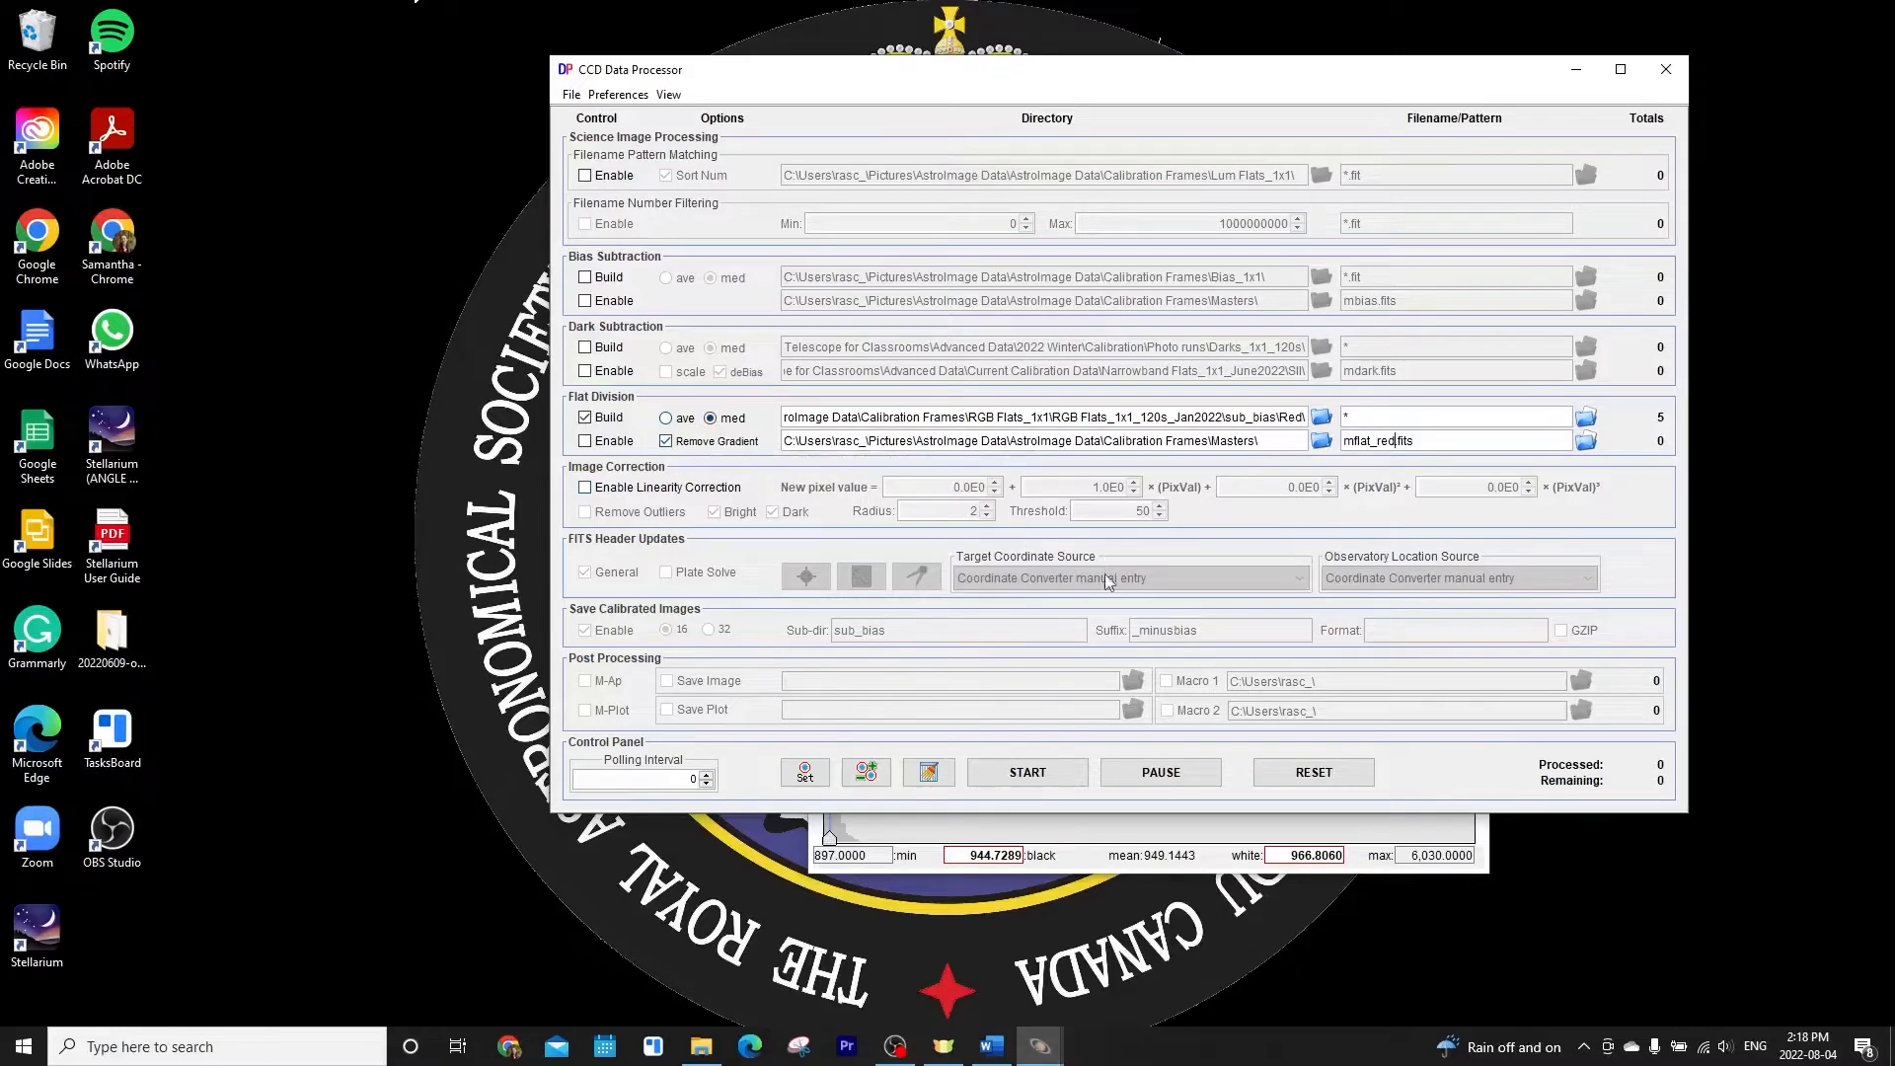
click(1030, 770)
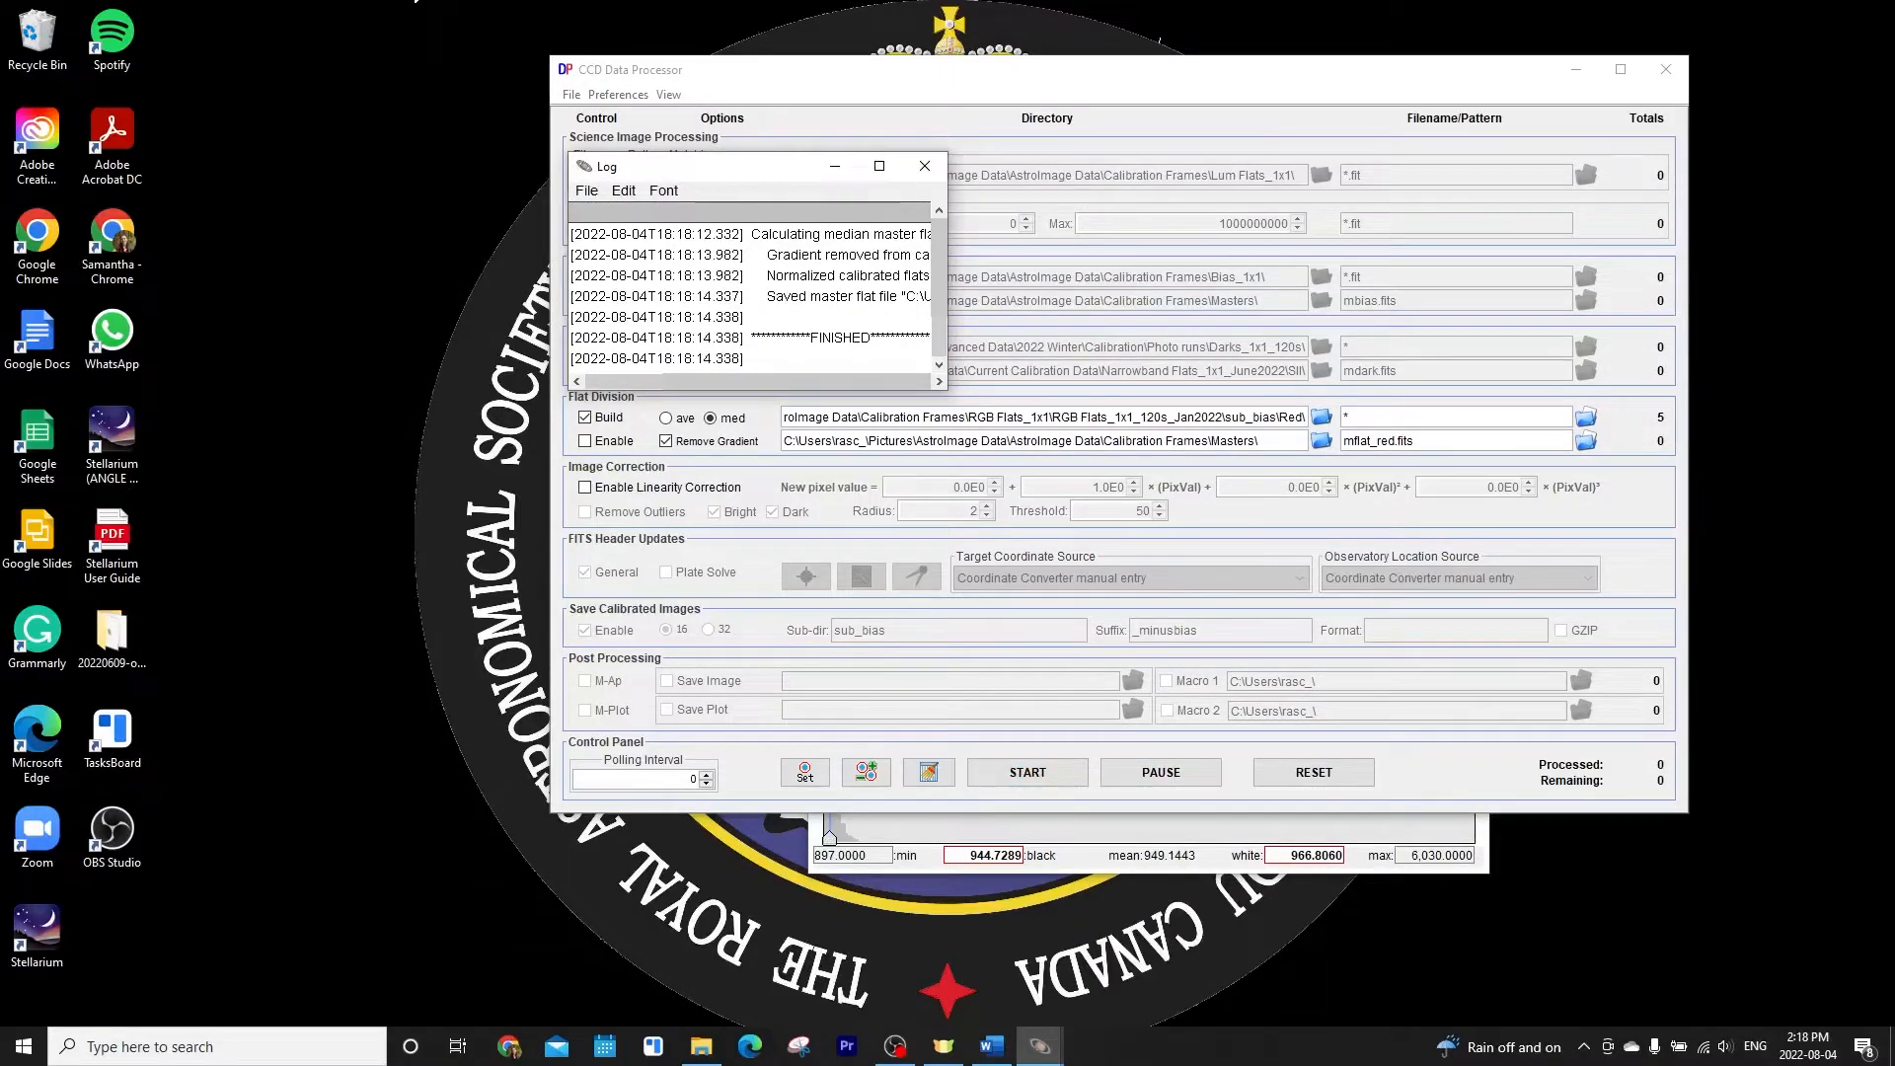
Open mflat_red from the Masters folder in File Explorer, inspect the image, and close the image, folder and log windows
click(701, 1046)
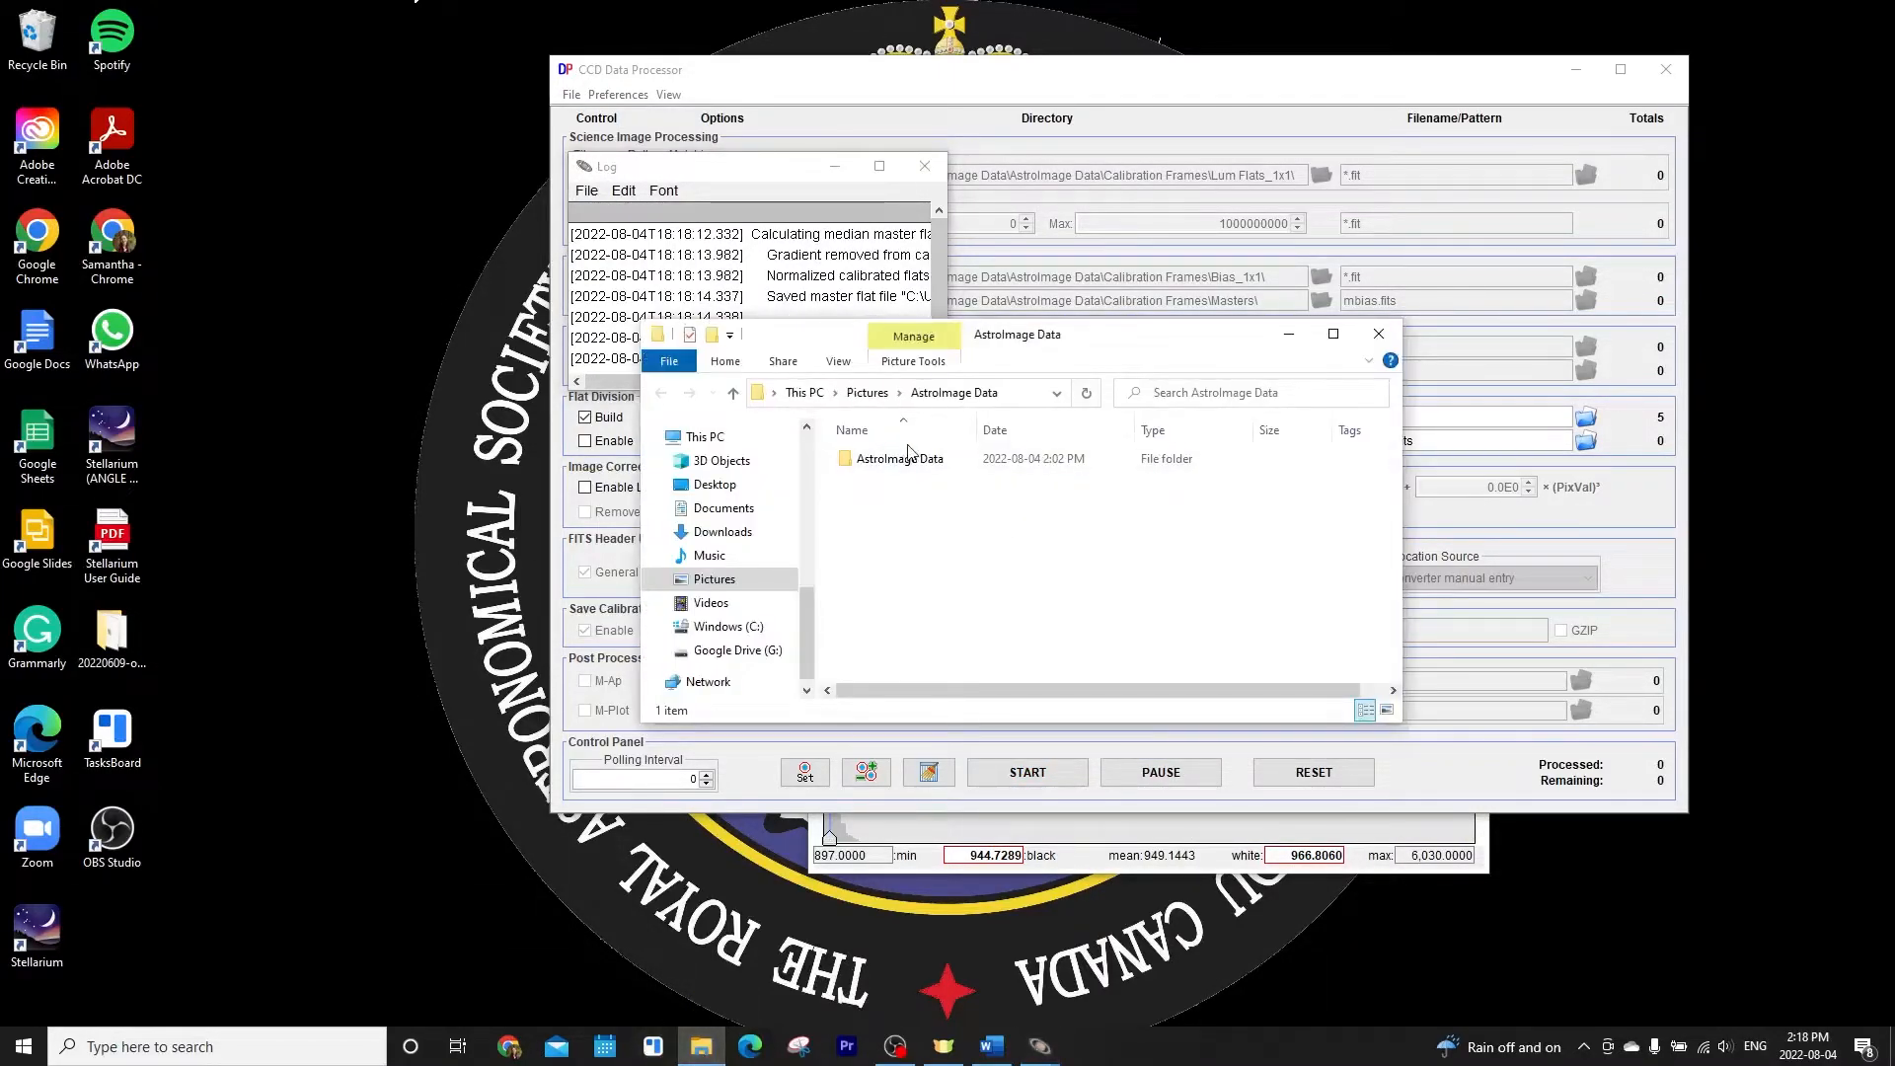
double_click(908, 460)
double_click(908, 456)
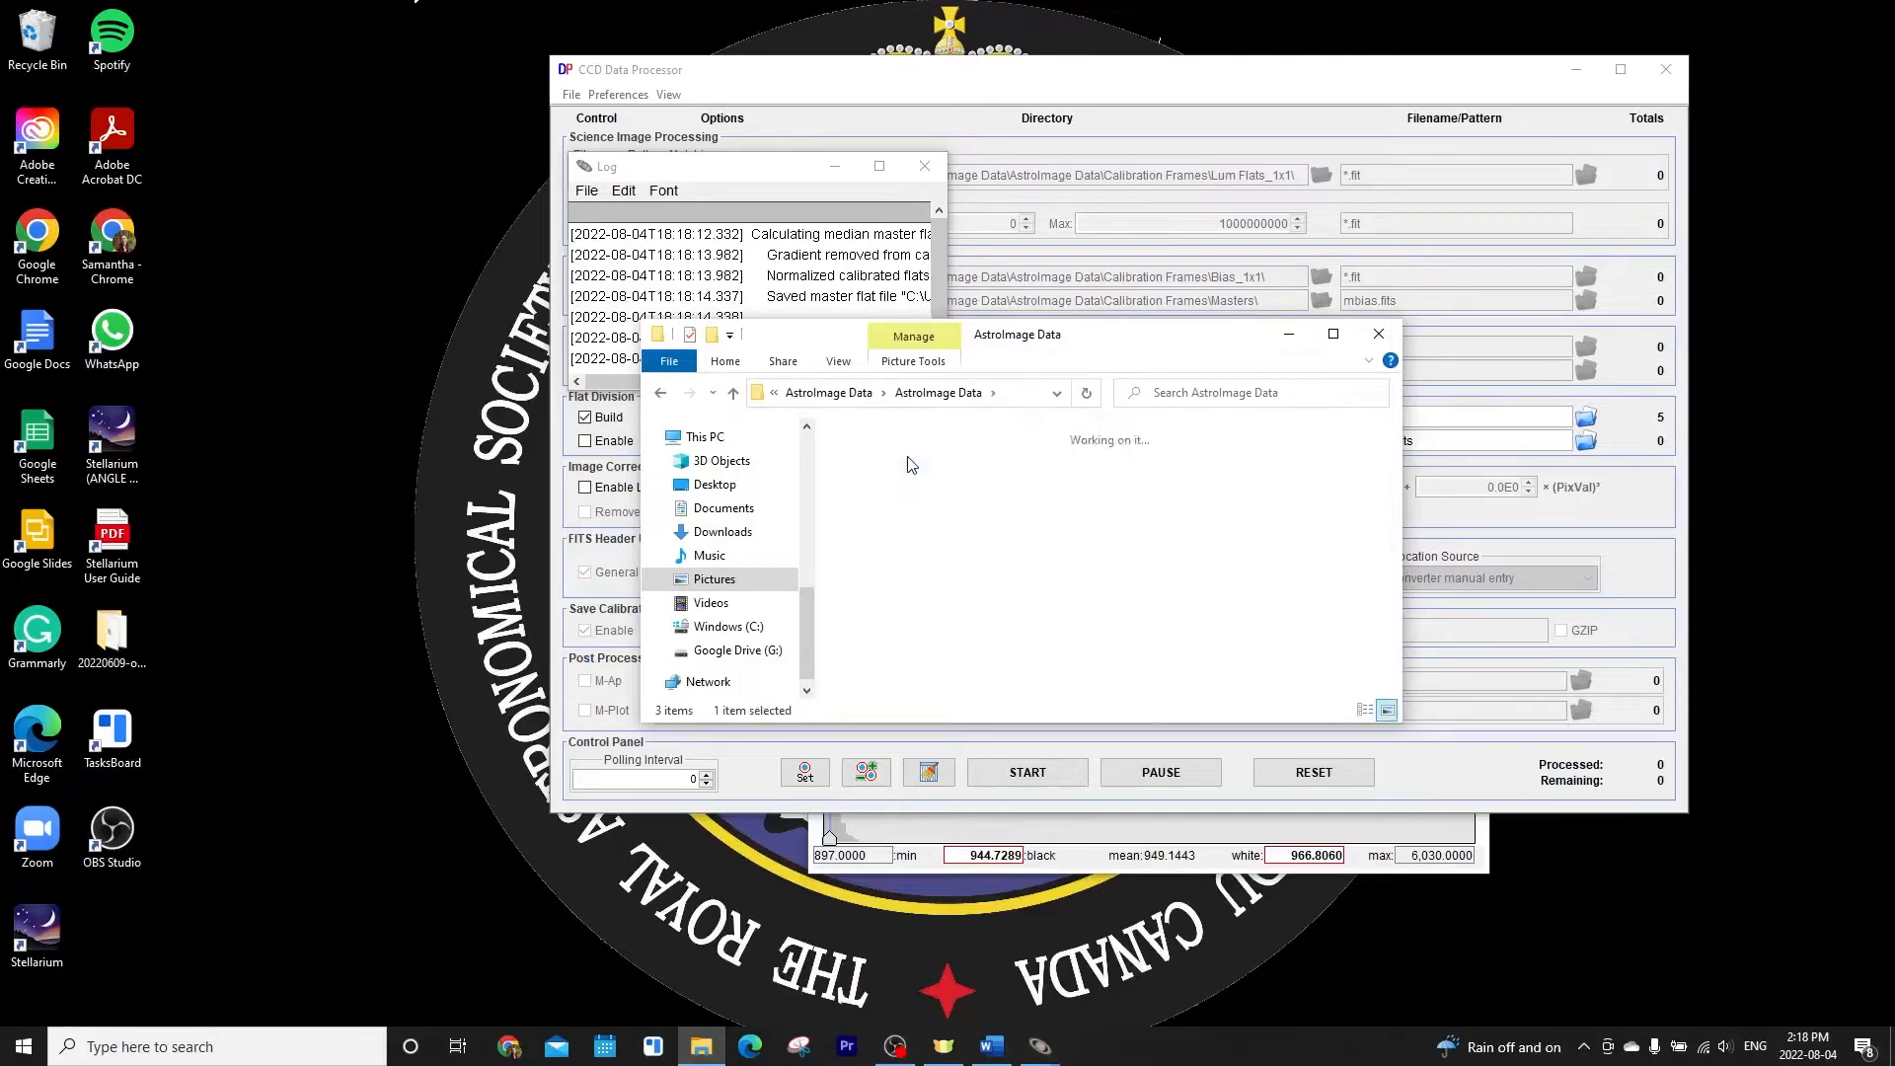
double_click(1204, 480)
click(987, 504)
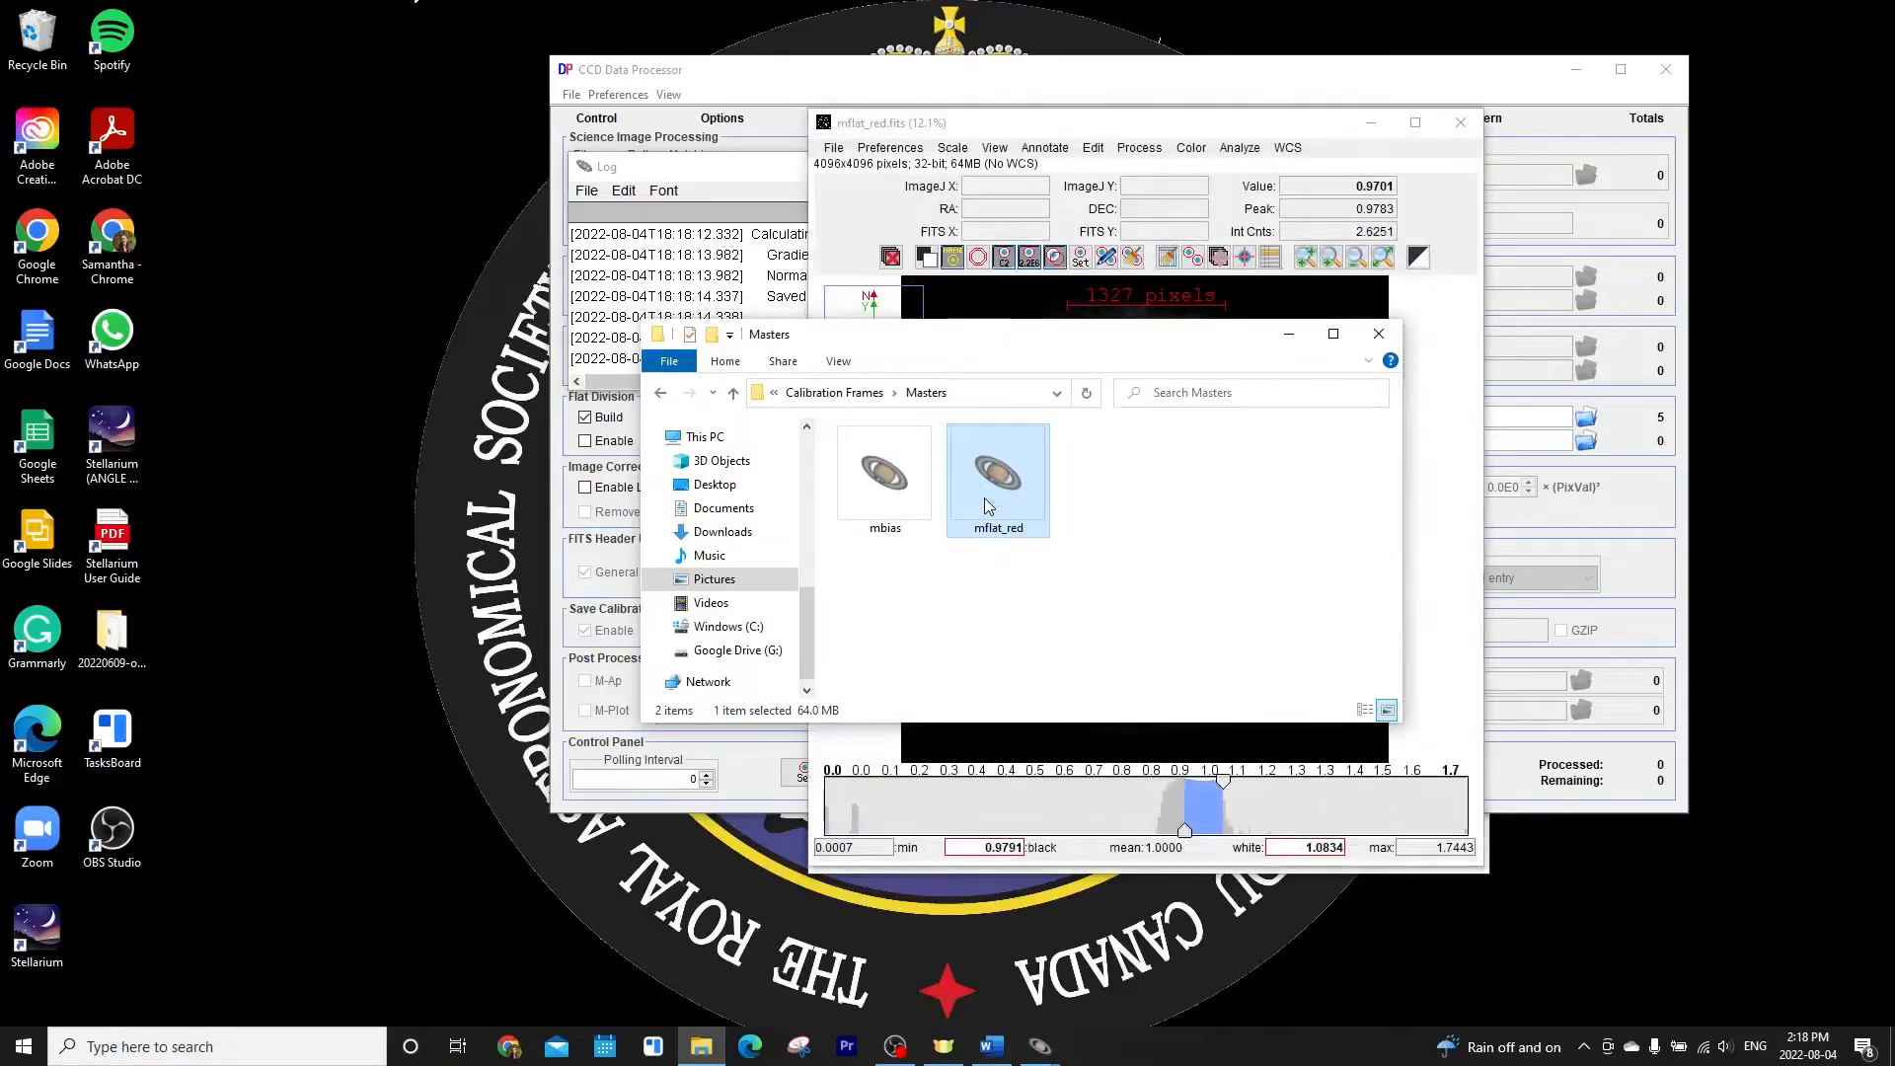
click(1273, 127)
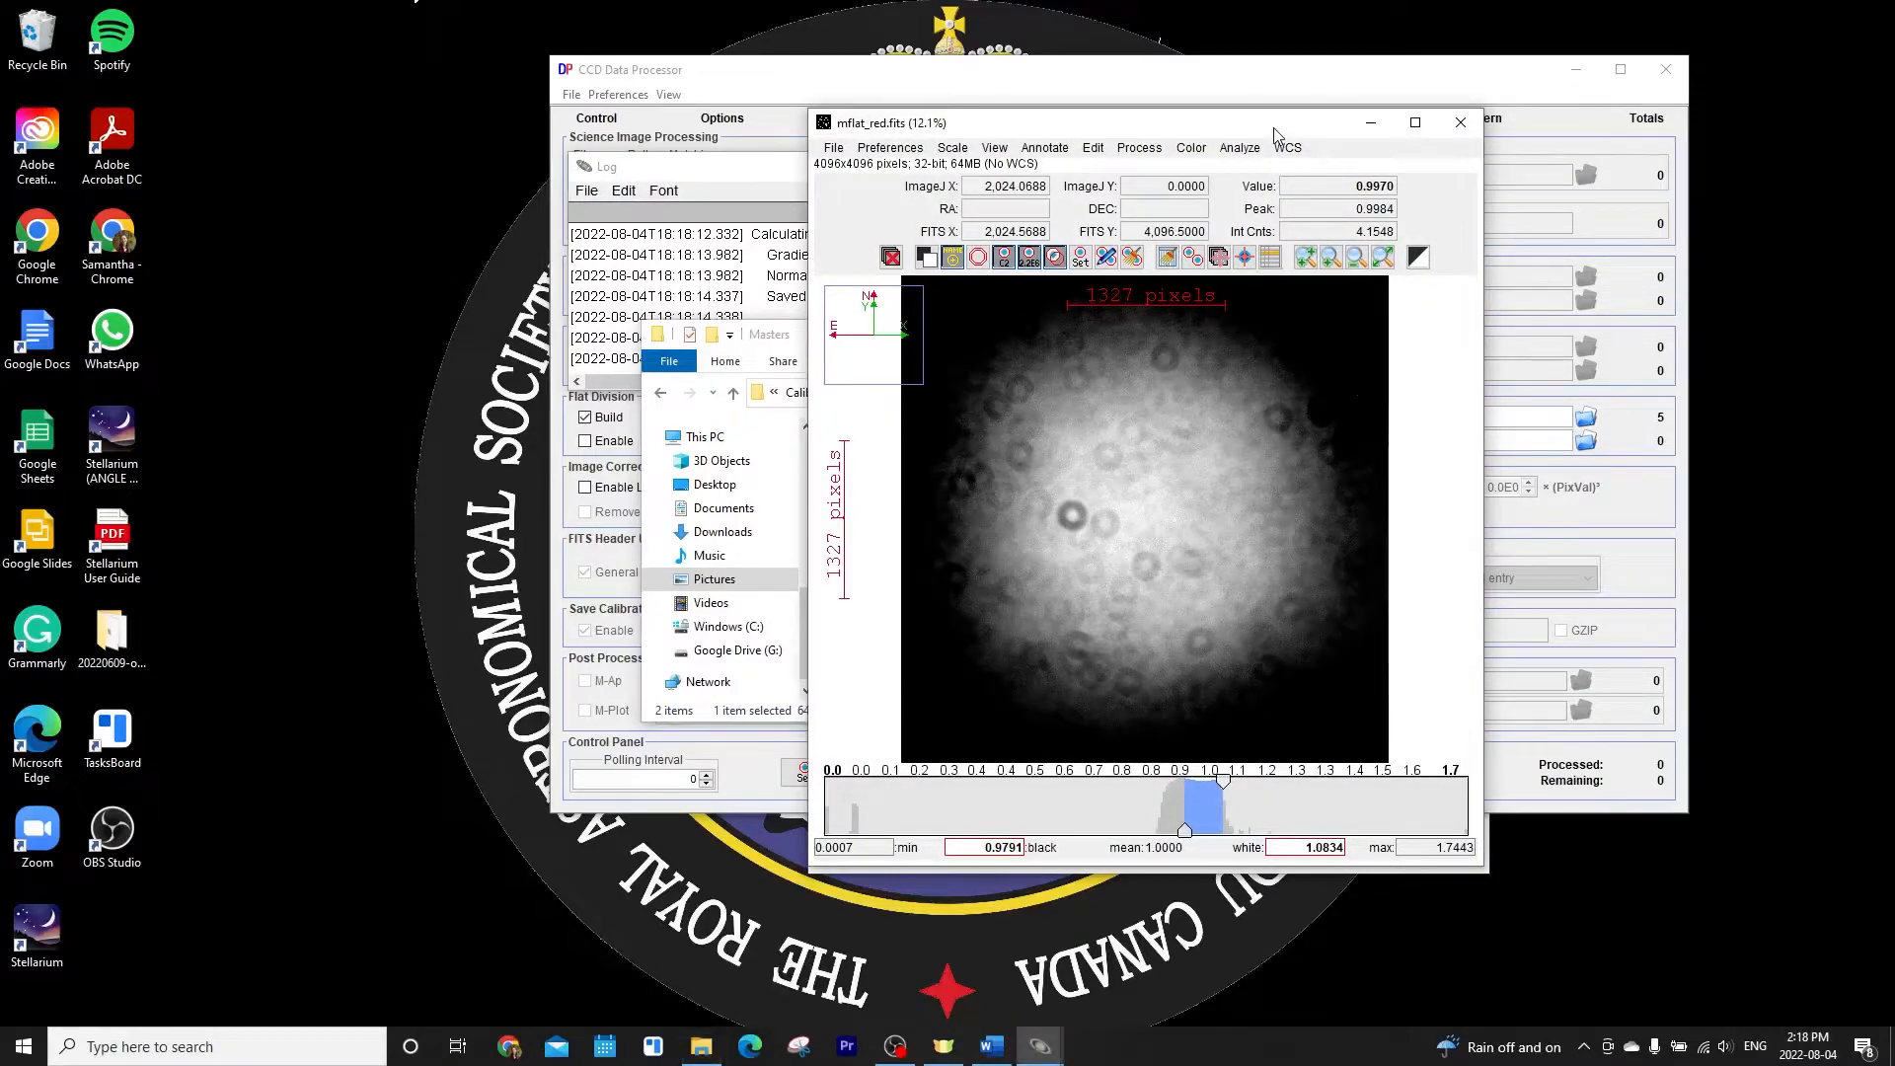
click(1461, 125)
click(1385, 333)
click(913, 166)
Build the green master flat as mflat_green.fits from the flats in sub_bias\Green, with Remove Gradient turned off
click(1322, 417)
double_click(798, 392)
click(1187, 672)
double_click(1392, 440)
text(green)
click(1027, 772)
click(666, 441)
click(1309, 776)
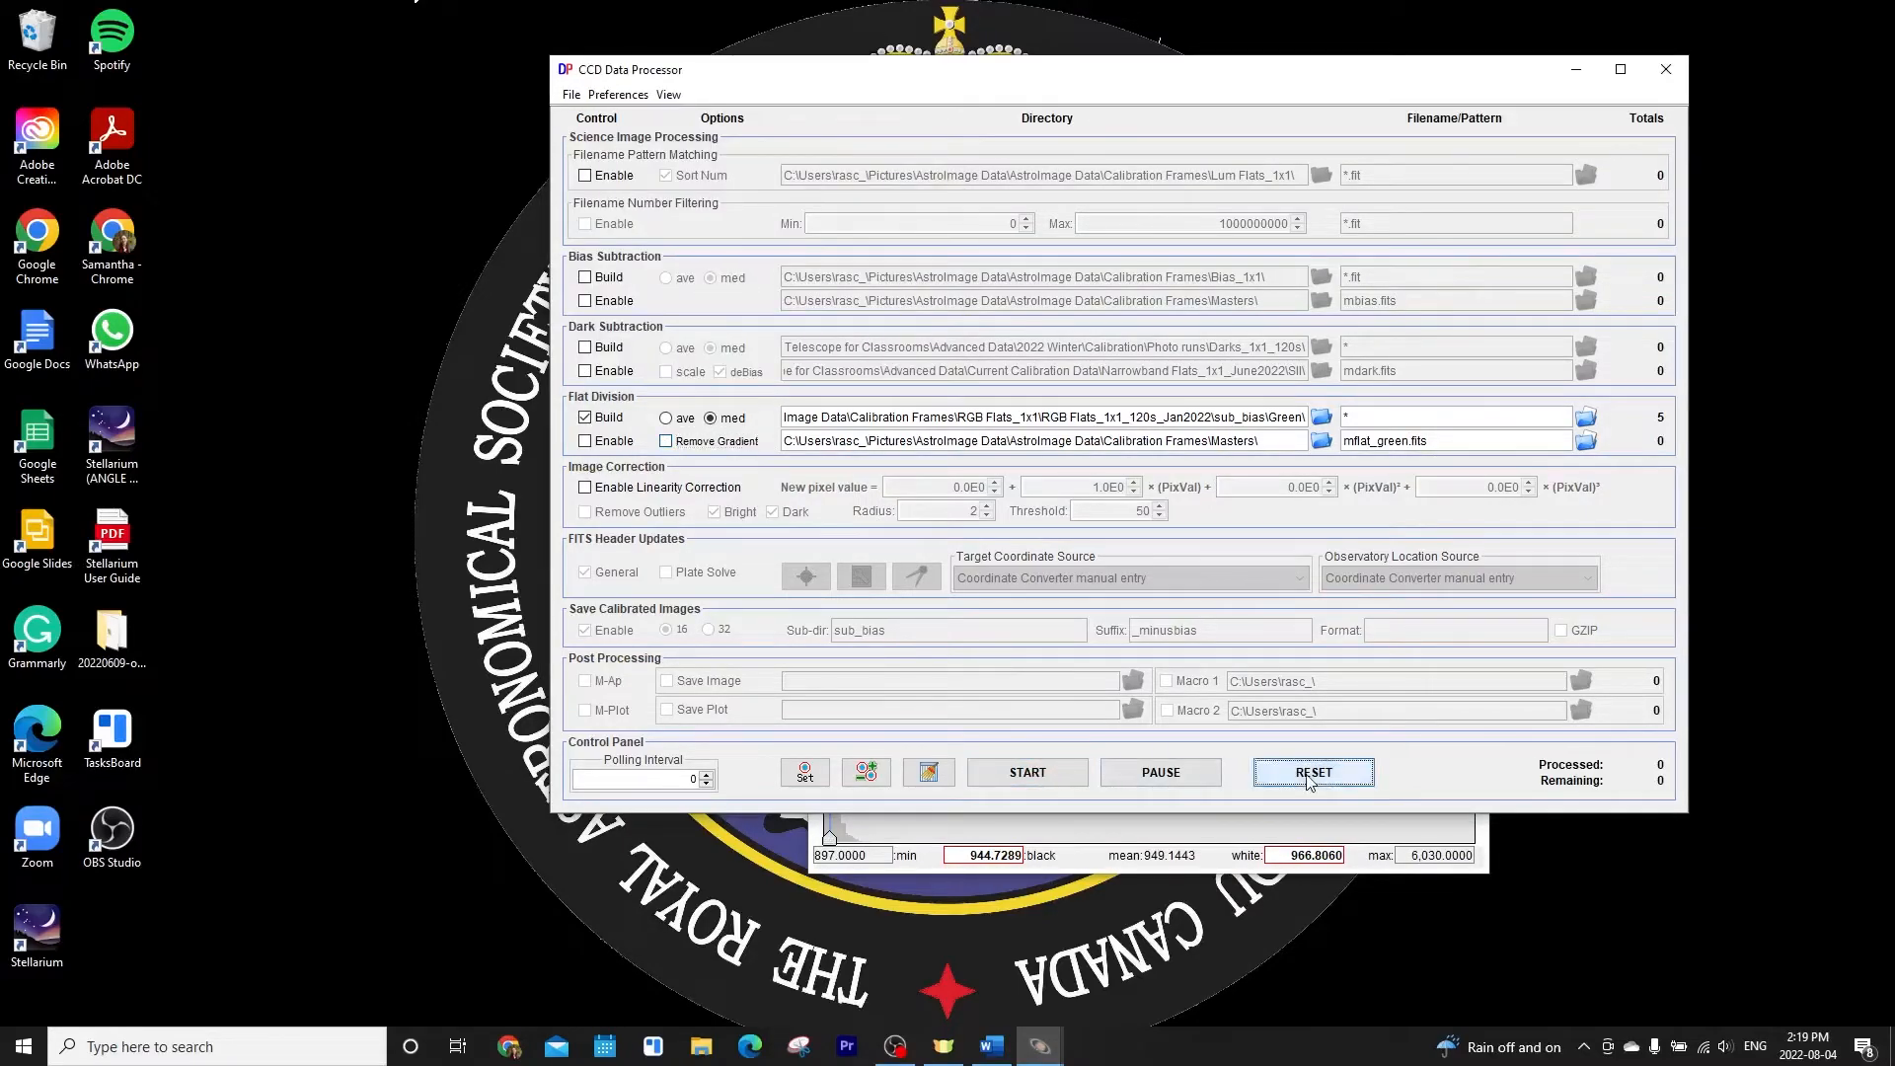
Open mflat_green from the Masters folder, inspect the image, close it and minimize the folder window
click(701, 1046)
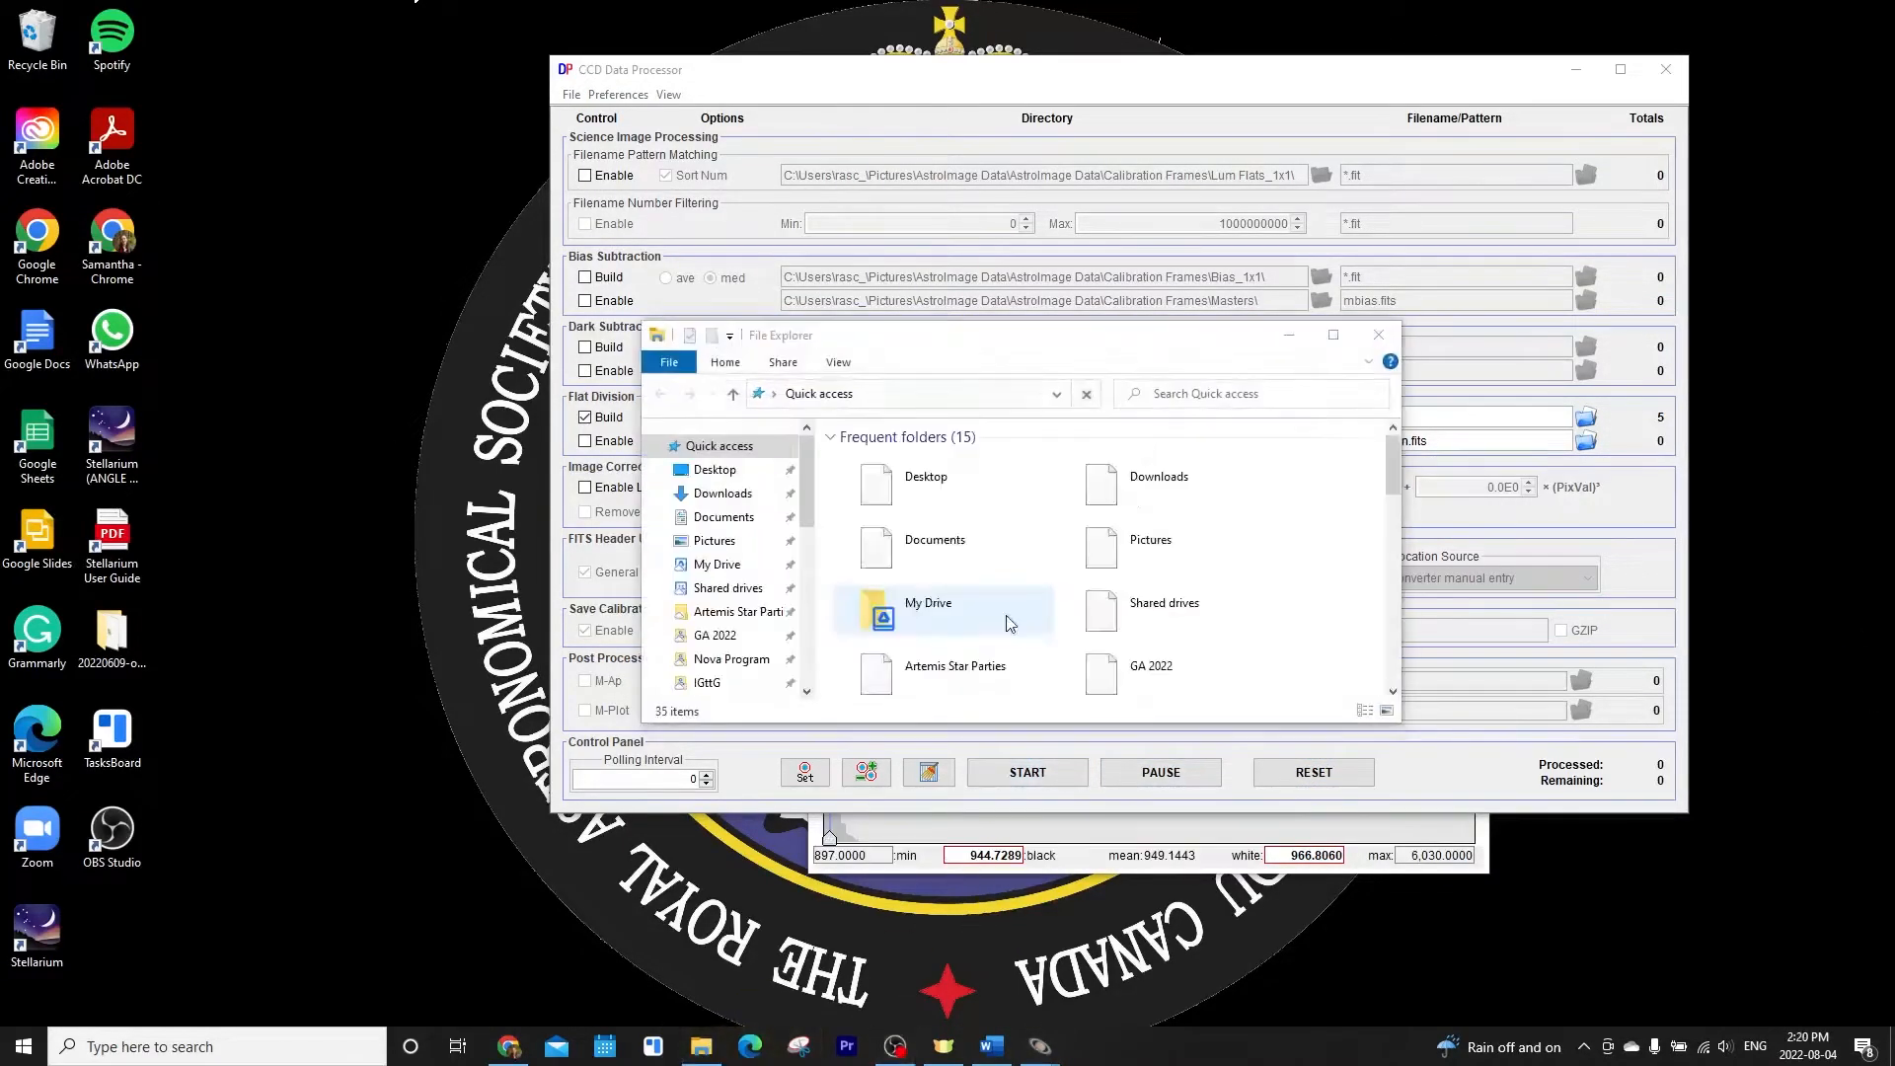
double_click(1225, 484)
double_click(1001, 484)
click(1224, 267)
click(1470, 117)
click(1289, 335)
Build the blue master flat as mflat_blue.fits from the bias-subtracted flats in sub_bias\Blue
click(1322, 423)
click(1185, 664)
click(1005, 776)
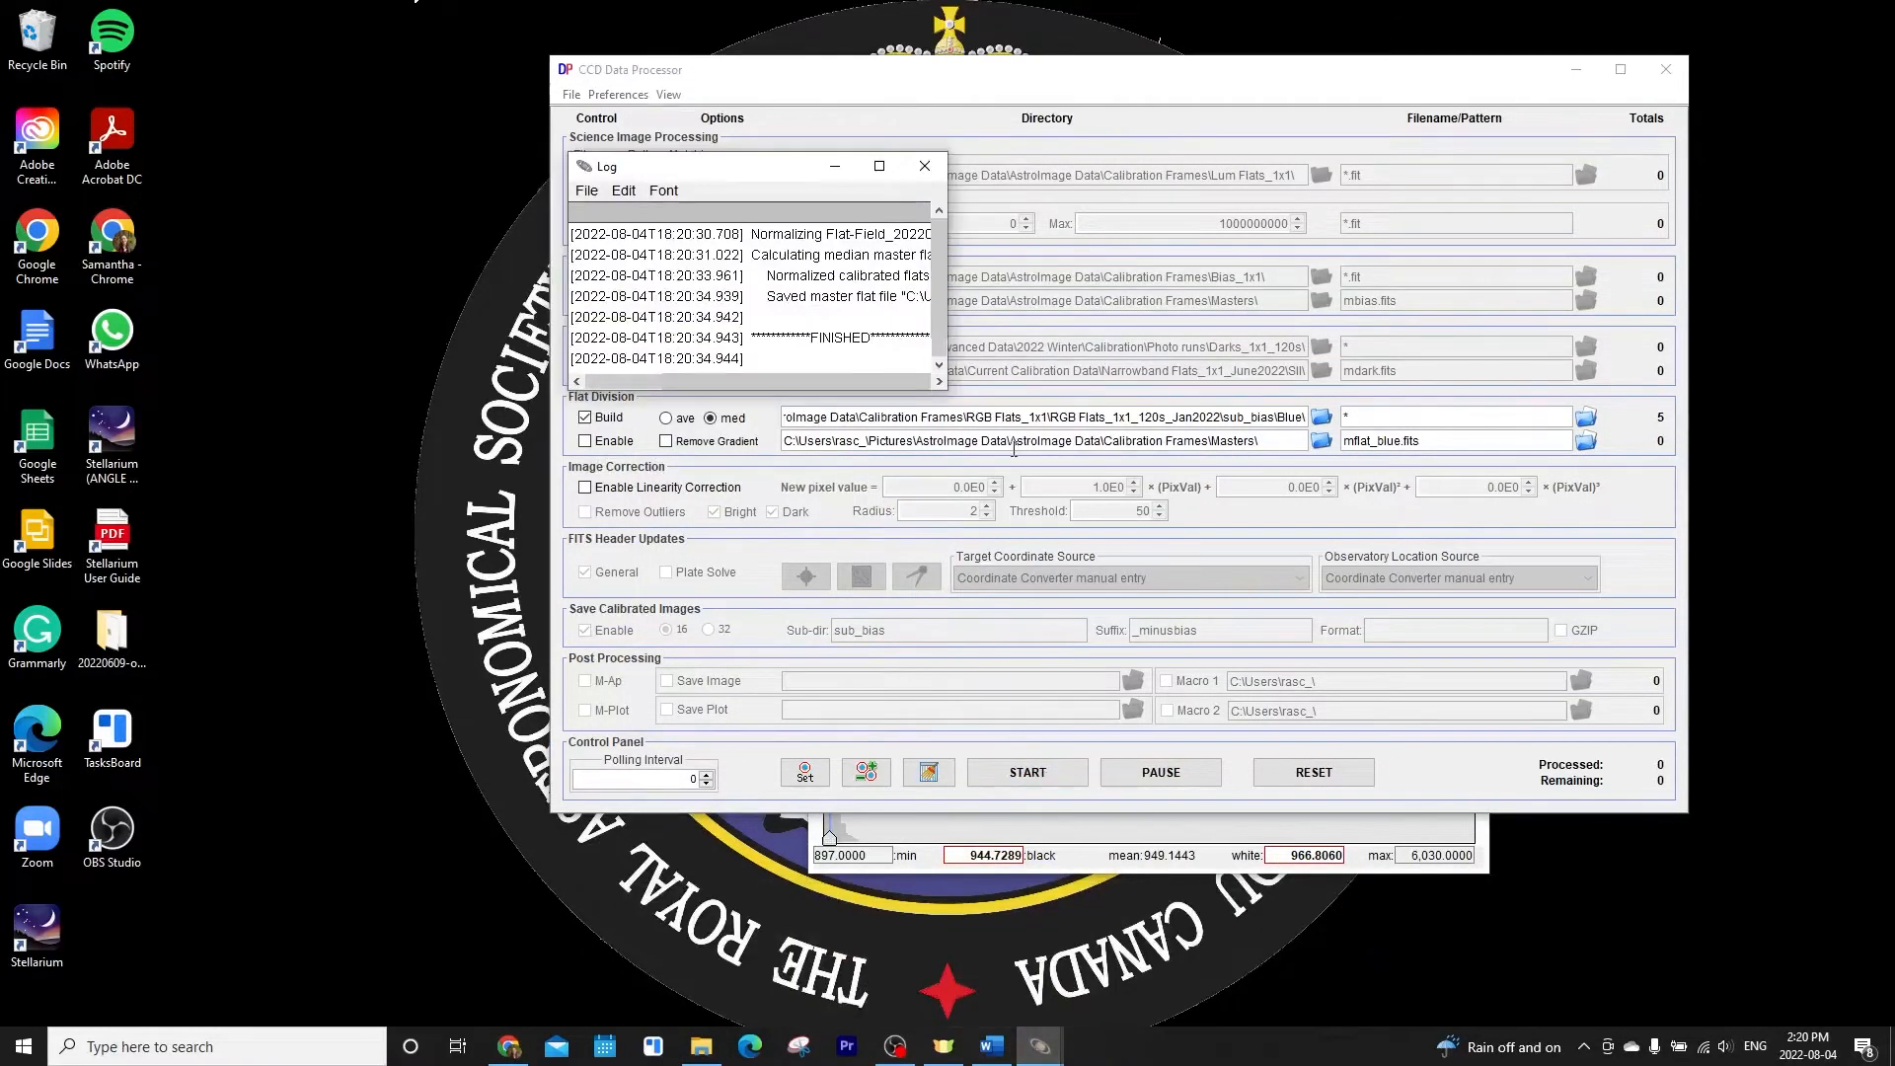
Set the raw flats directory to Calibration Frames\Lum Flats_1x1\sub_bias
click(1322, 416)
click(1088, 345)
click(1088, 344)
click(1088, 344)
double_click(855, 411)
double_click(809, 375)
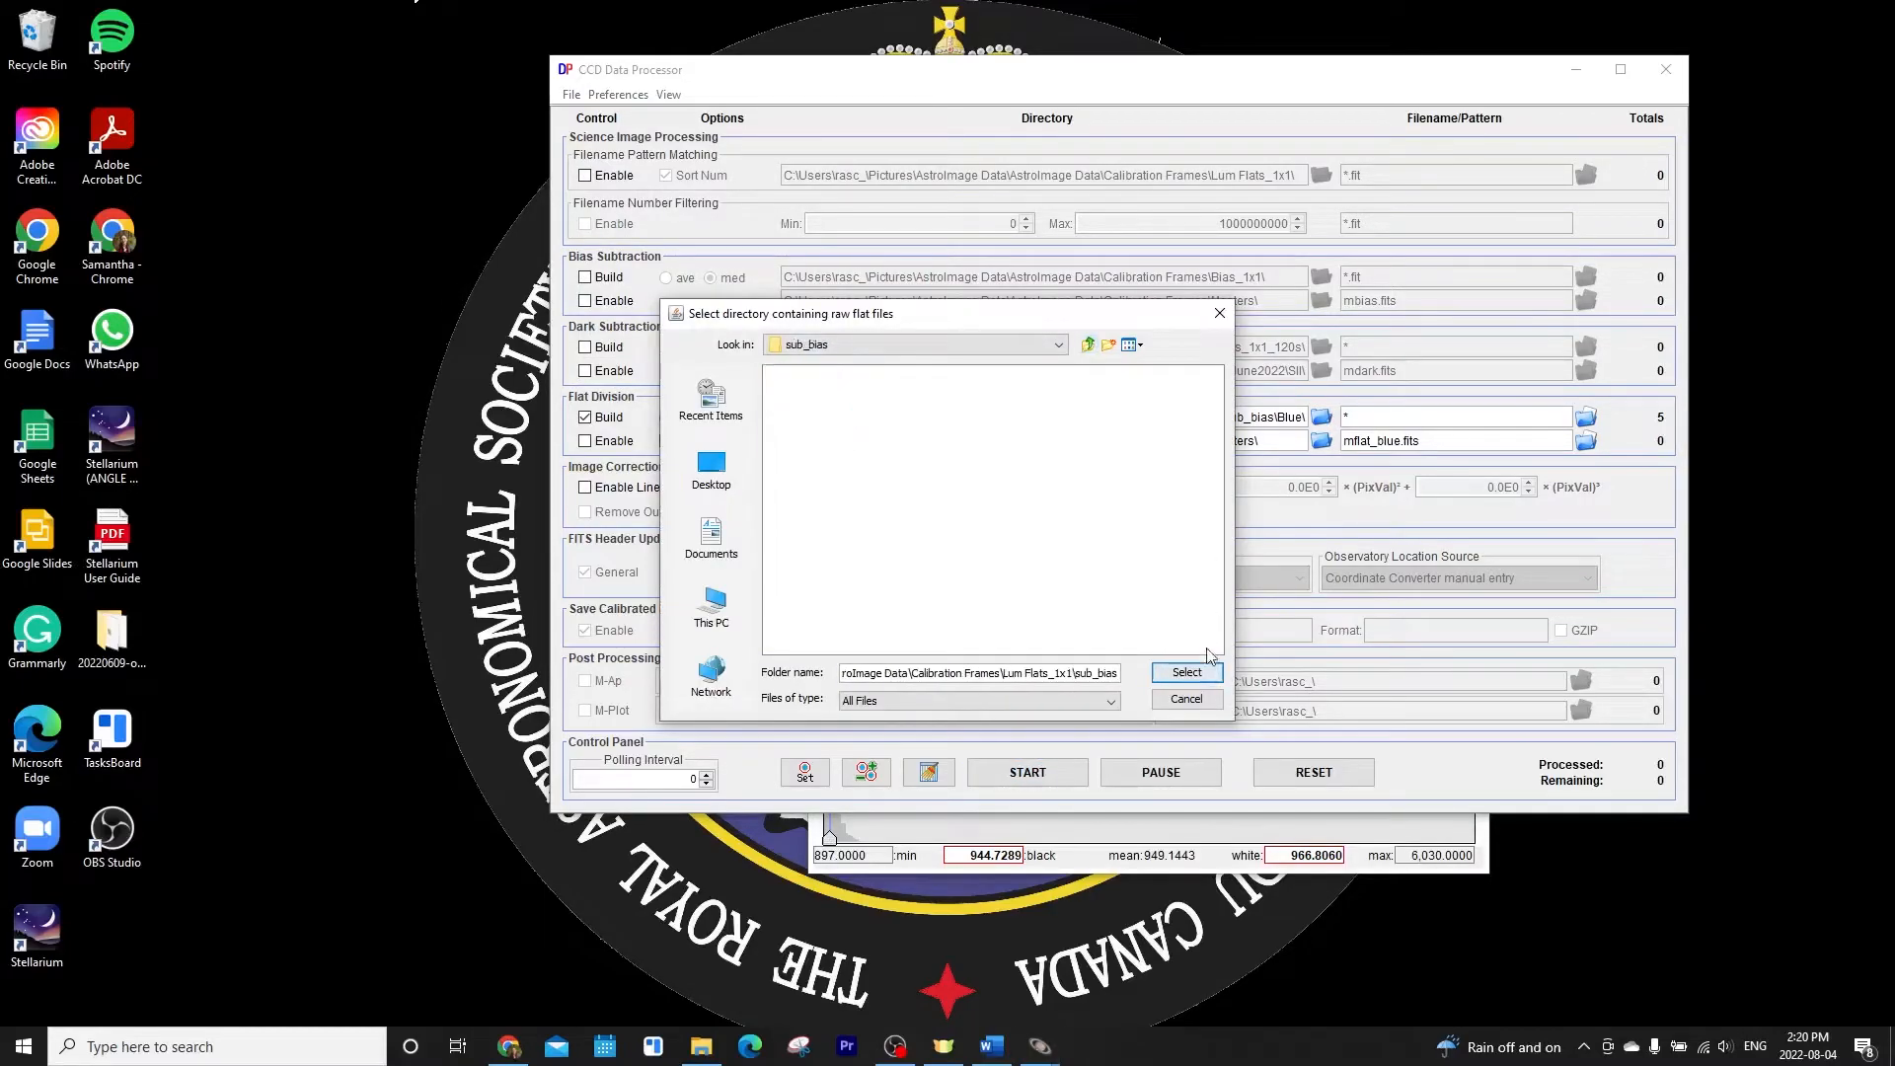
click(1187, 672)
Name the master flat mflat_lum.fits, build the luminance master flat and check the Masters folder for it
drag(1399, 441, 1376, 441)
text(lum)
click(1002, 774)
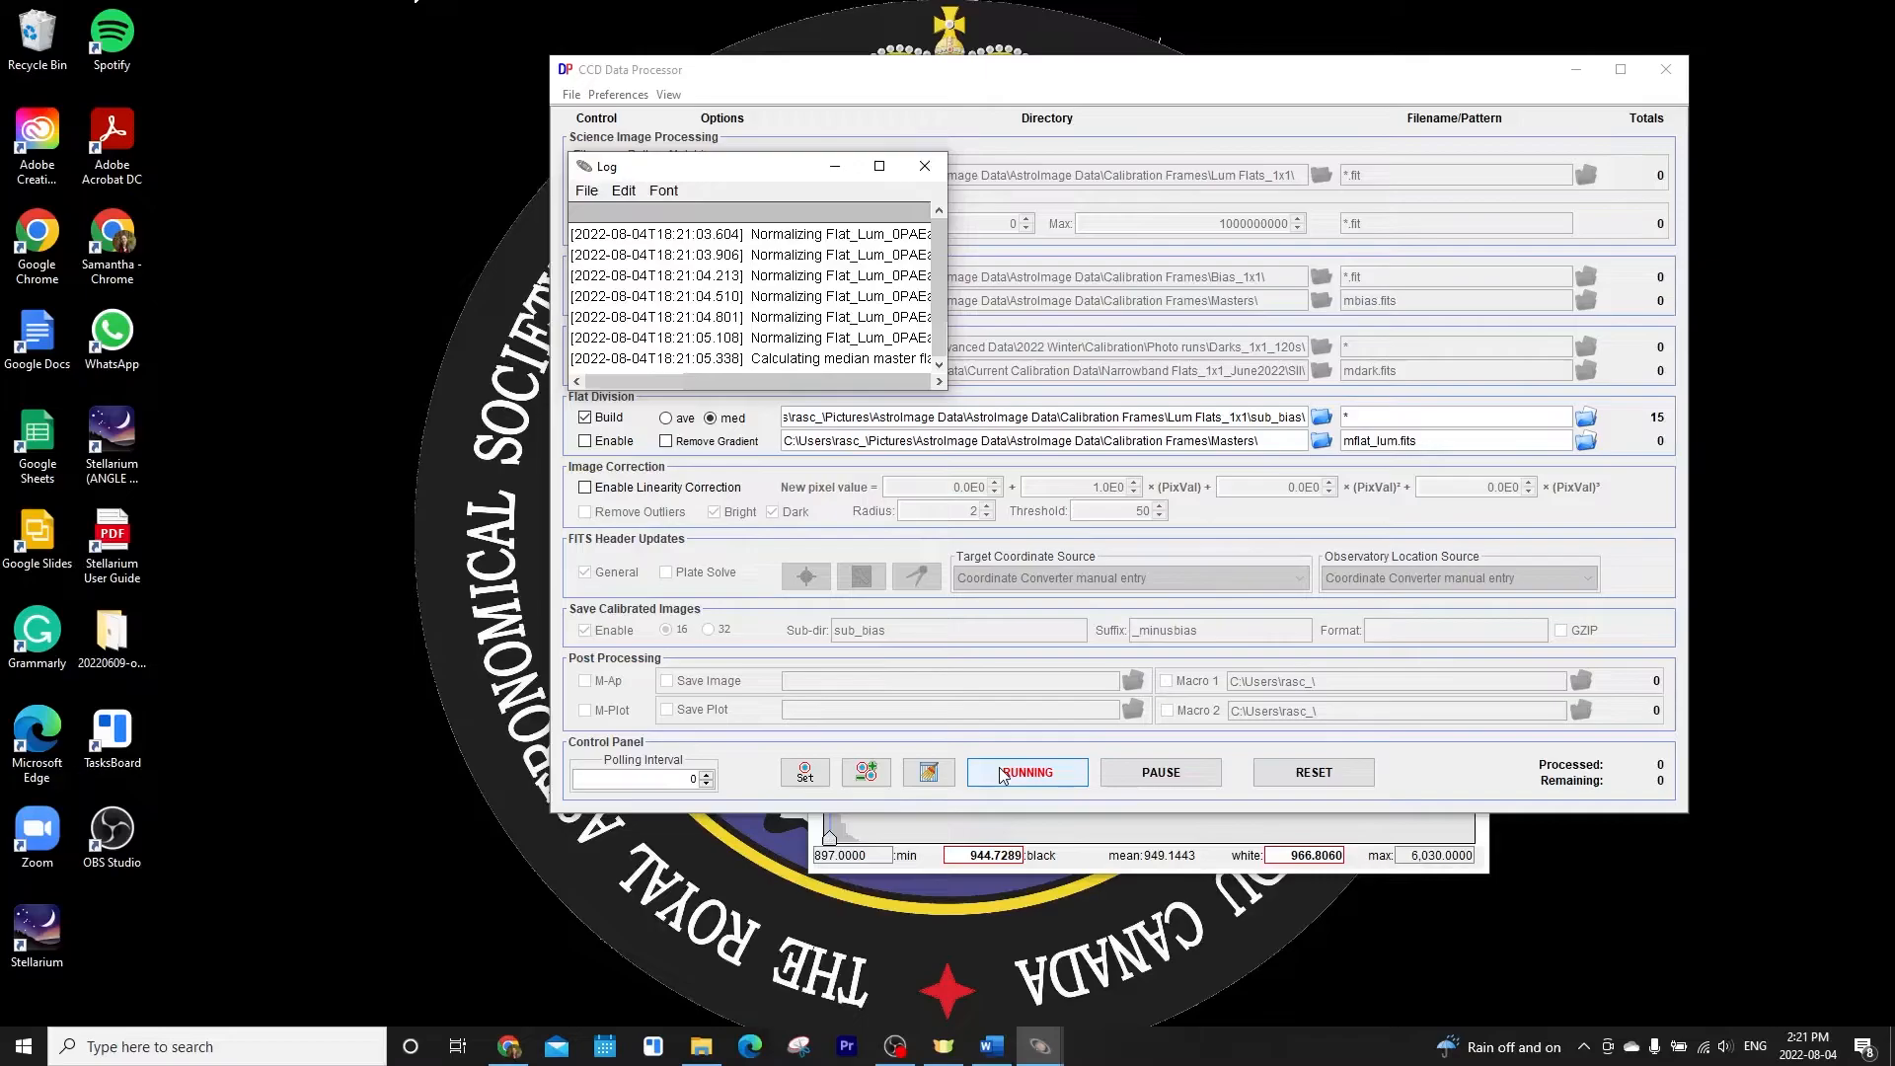
click(924, 165)
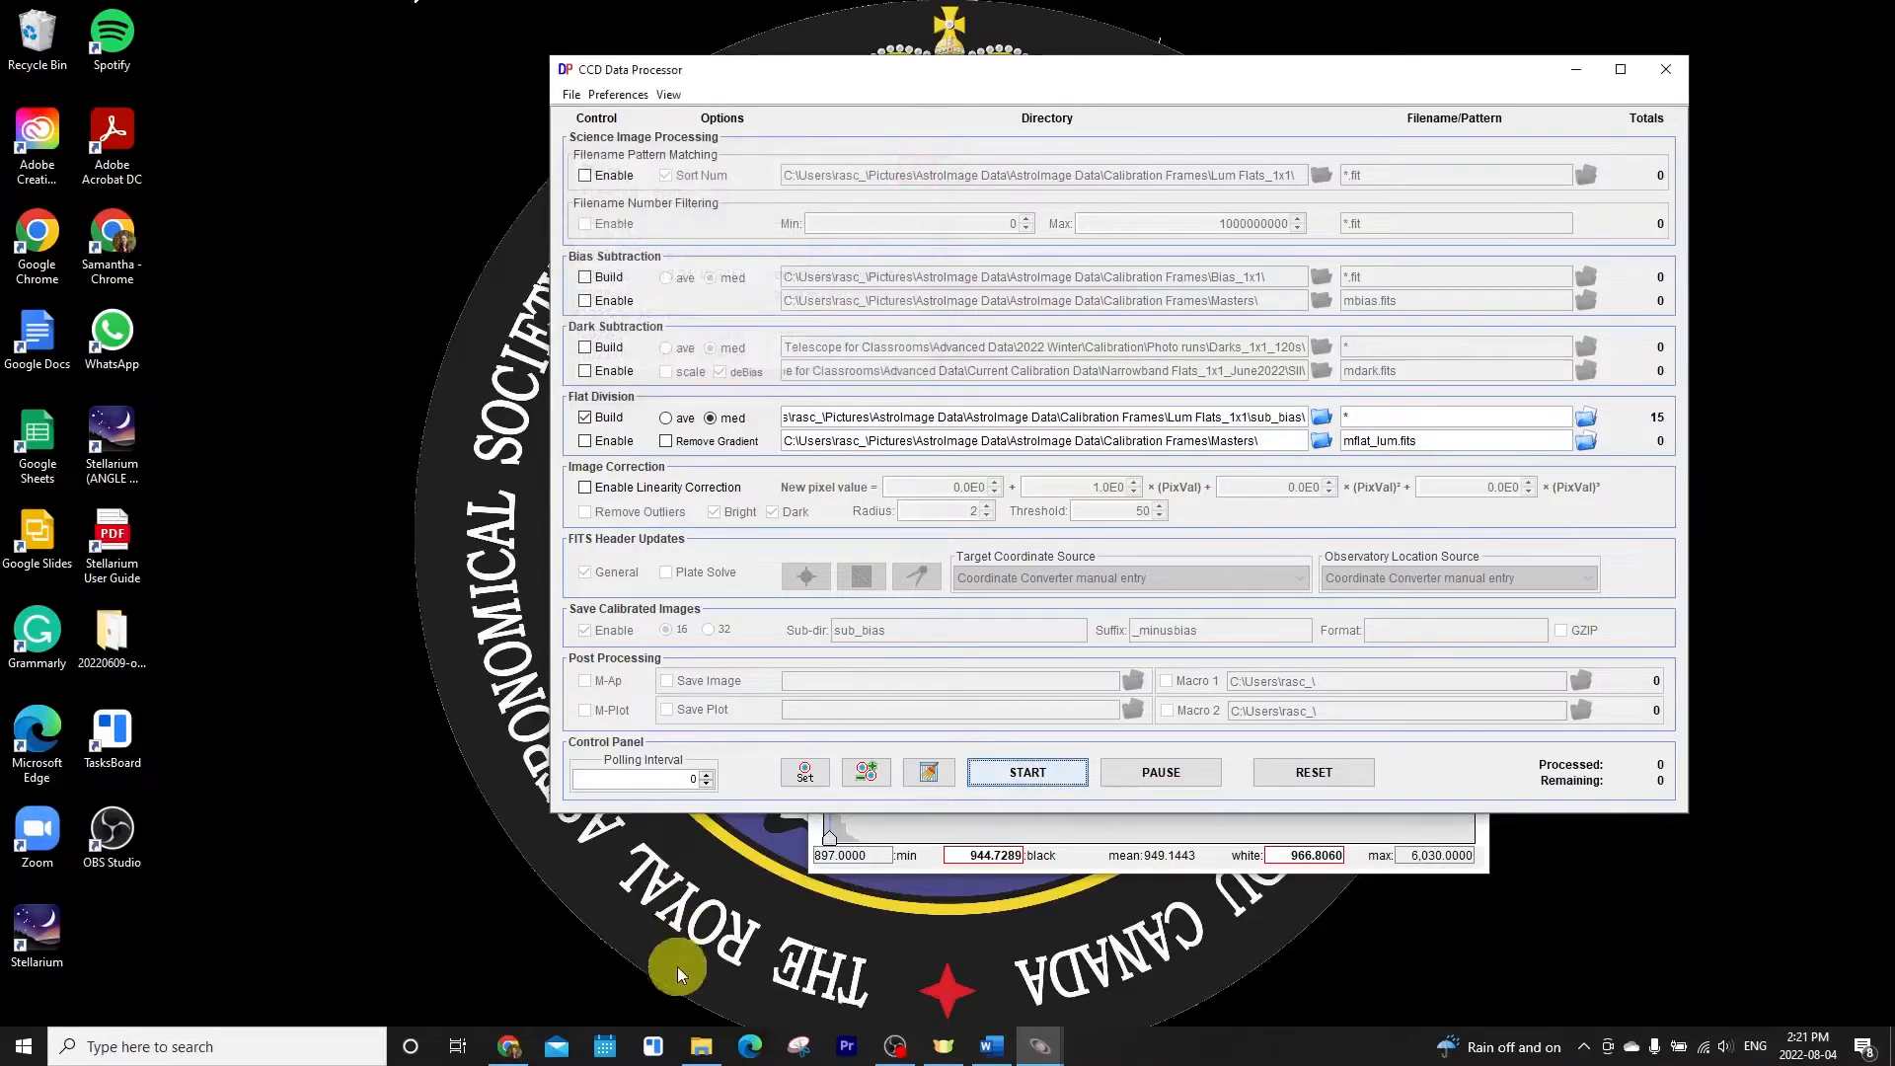
click(701, 1046)
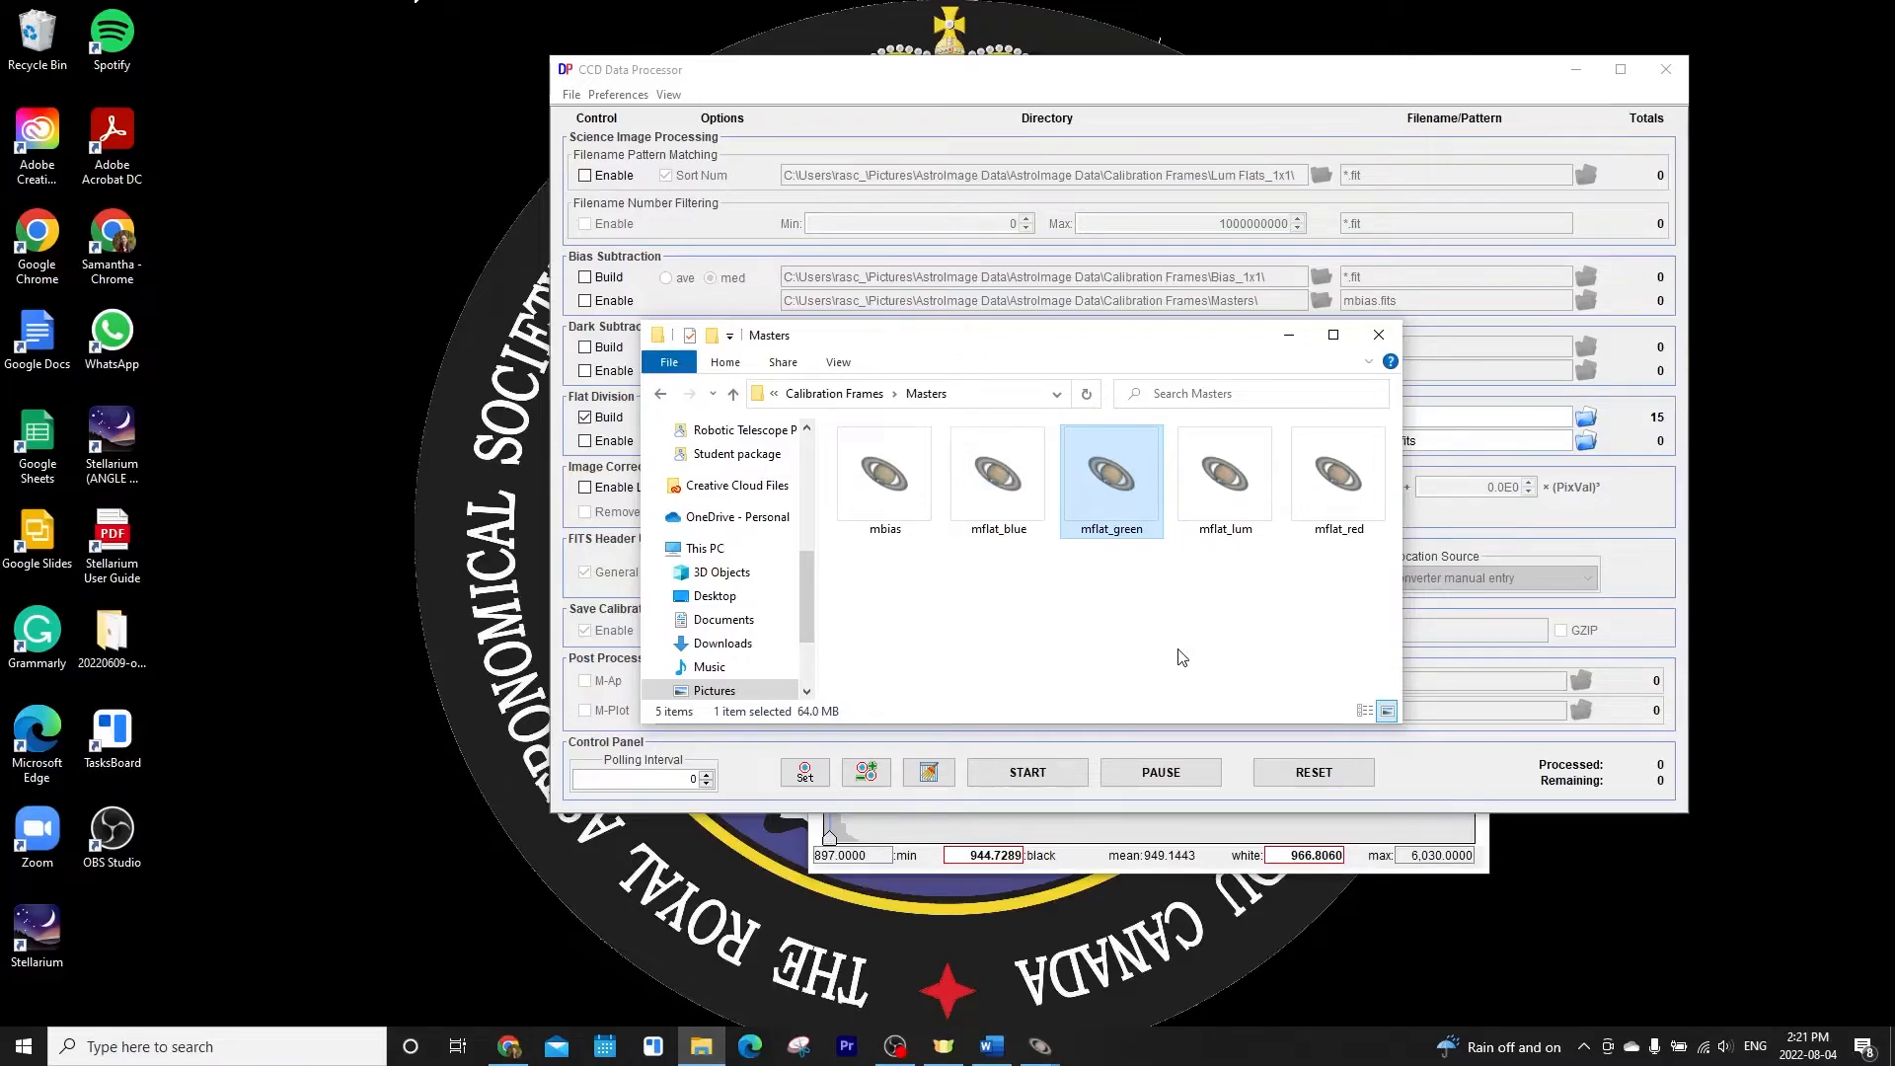
click(1288, 342)
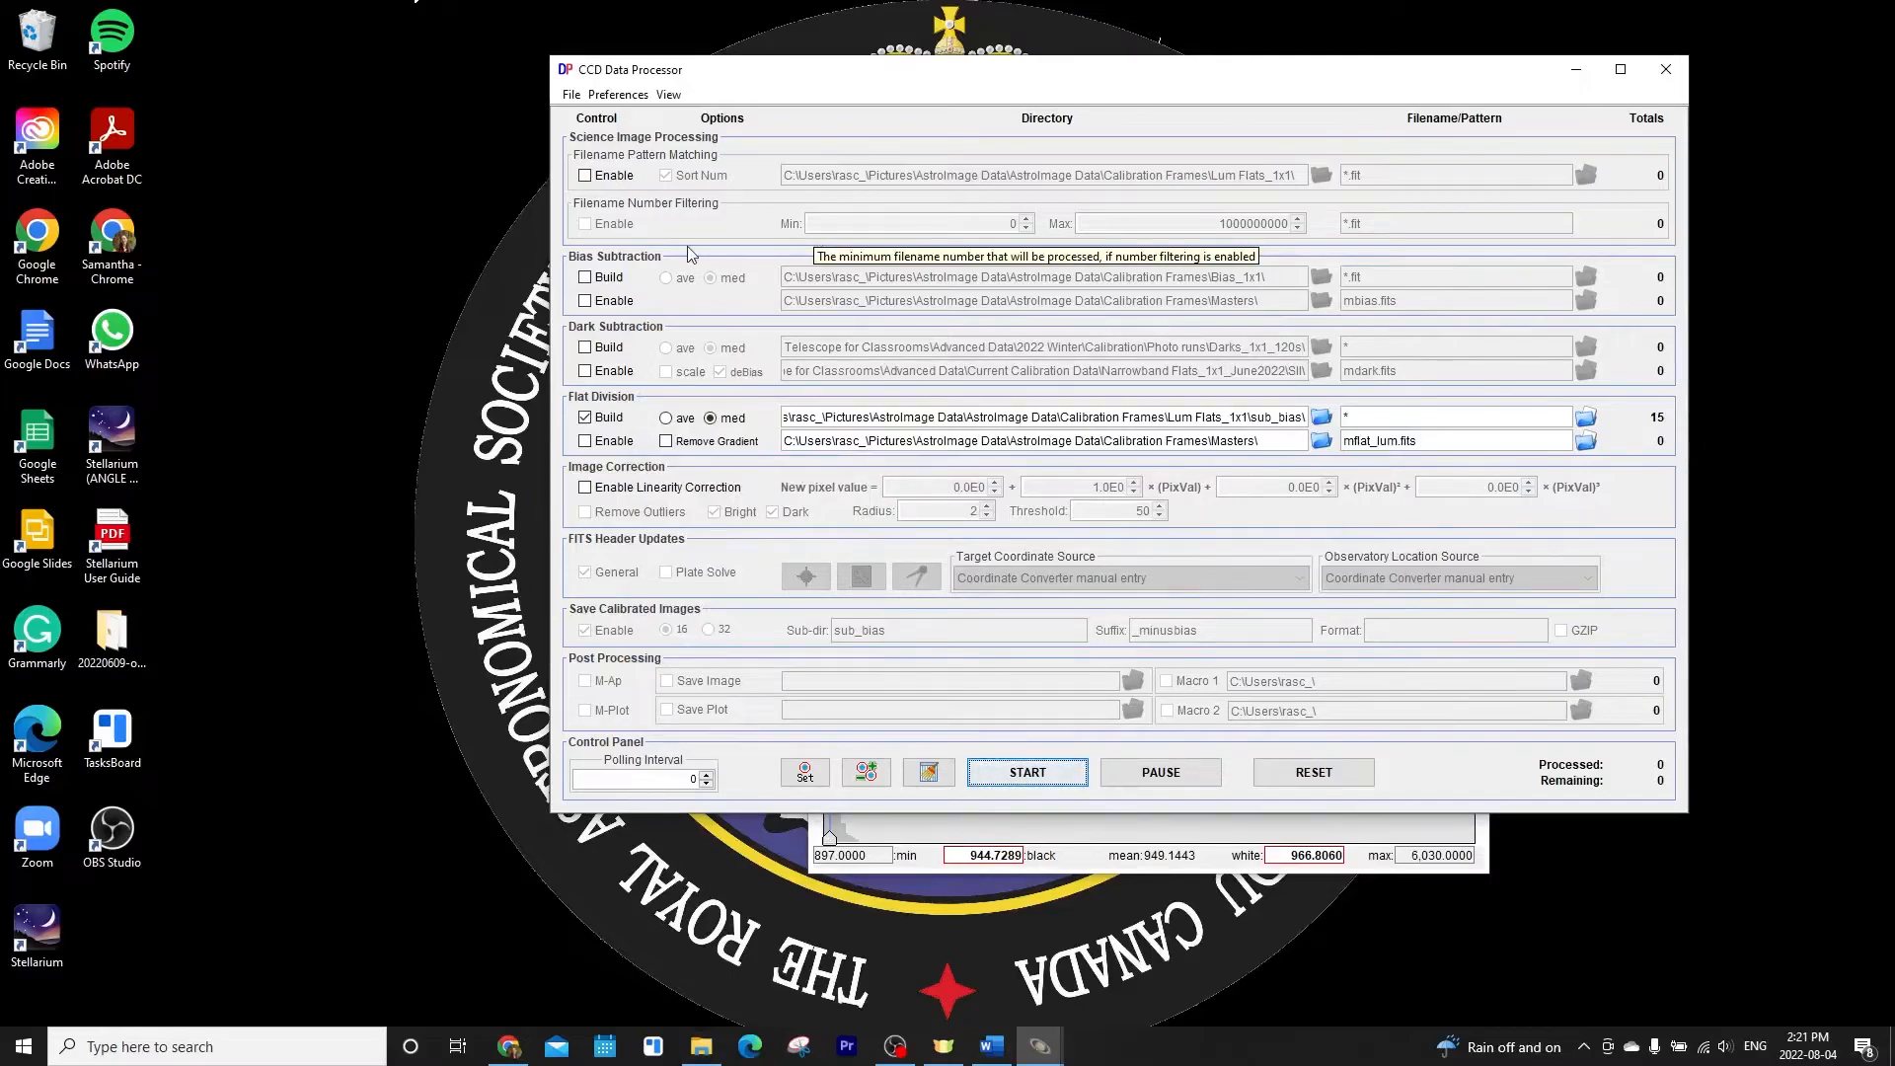
Switch from building a master flat to building a master dark, with the raw darks directory set to Calibration Frames\Darks_1x1_120s
click(585, 420)
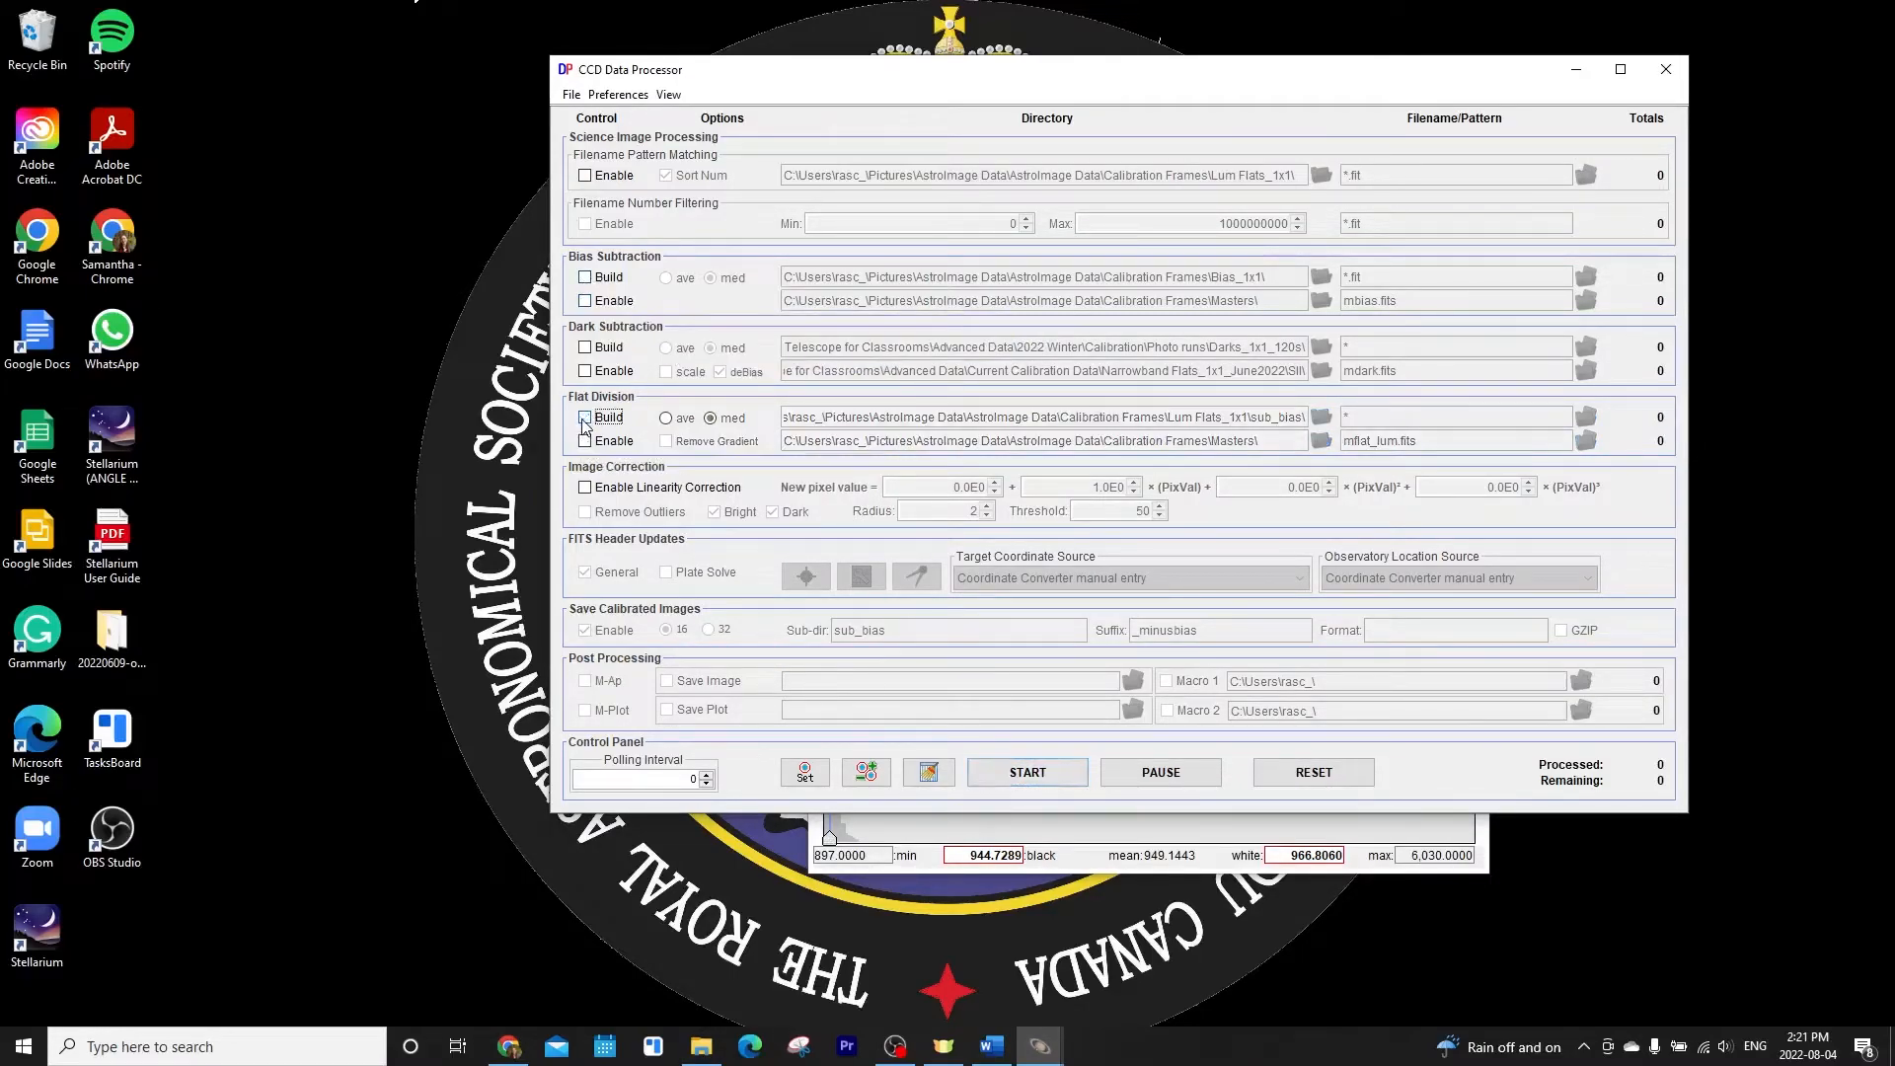
click(584, 350)
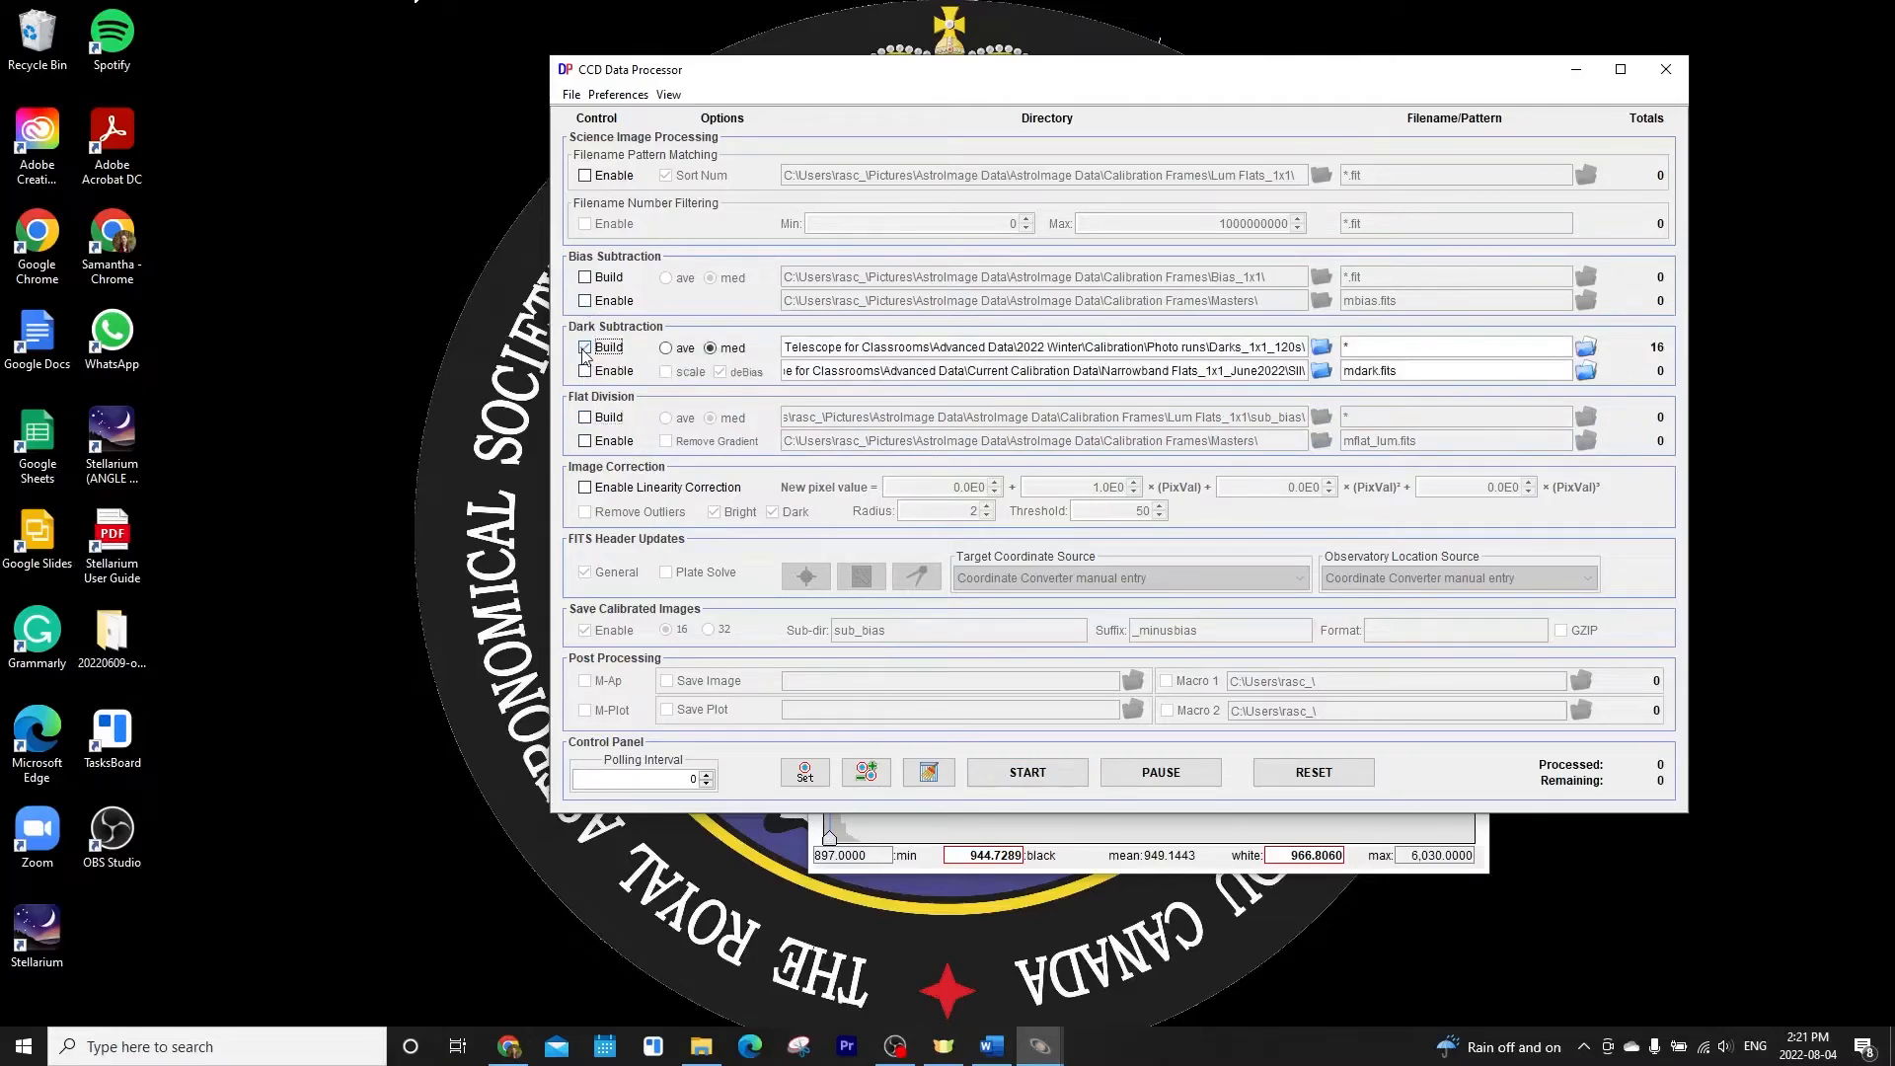
click(1321, 348)
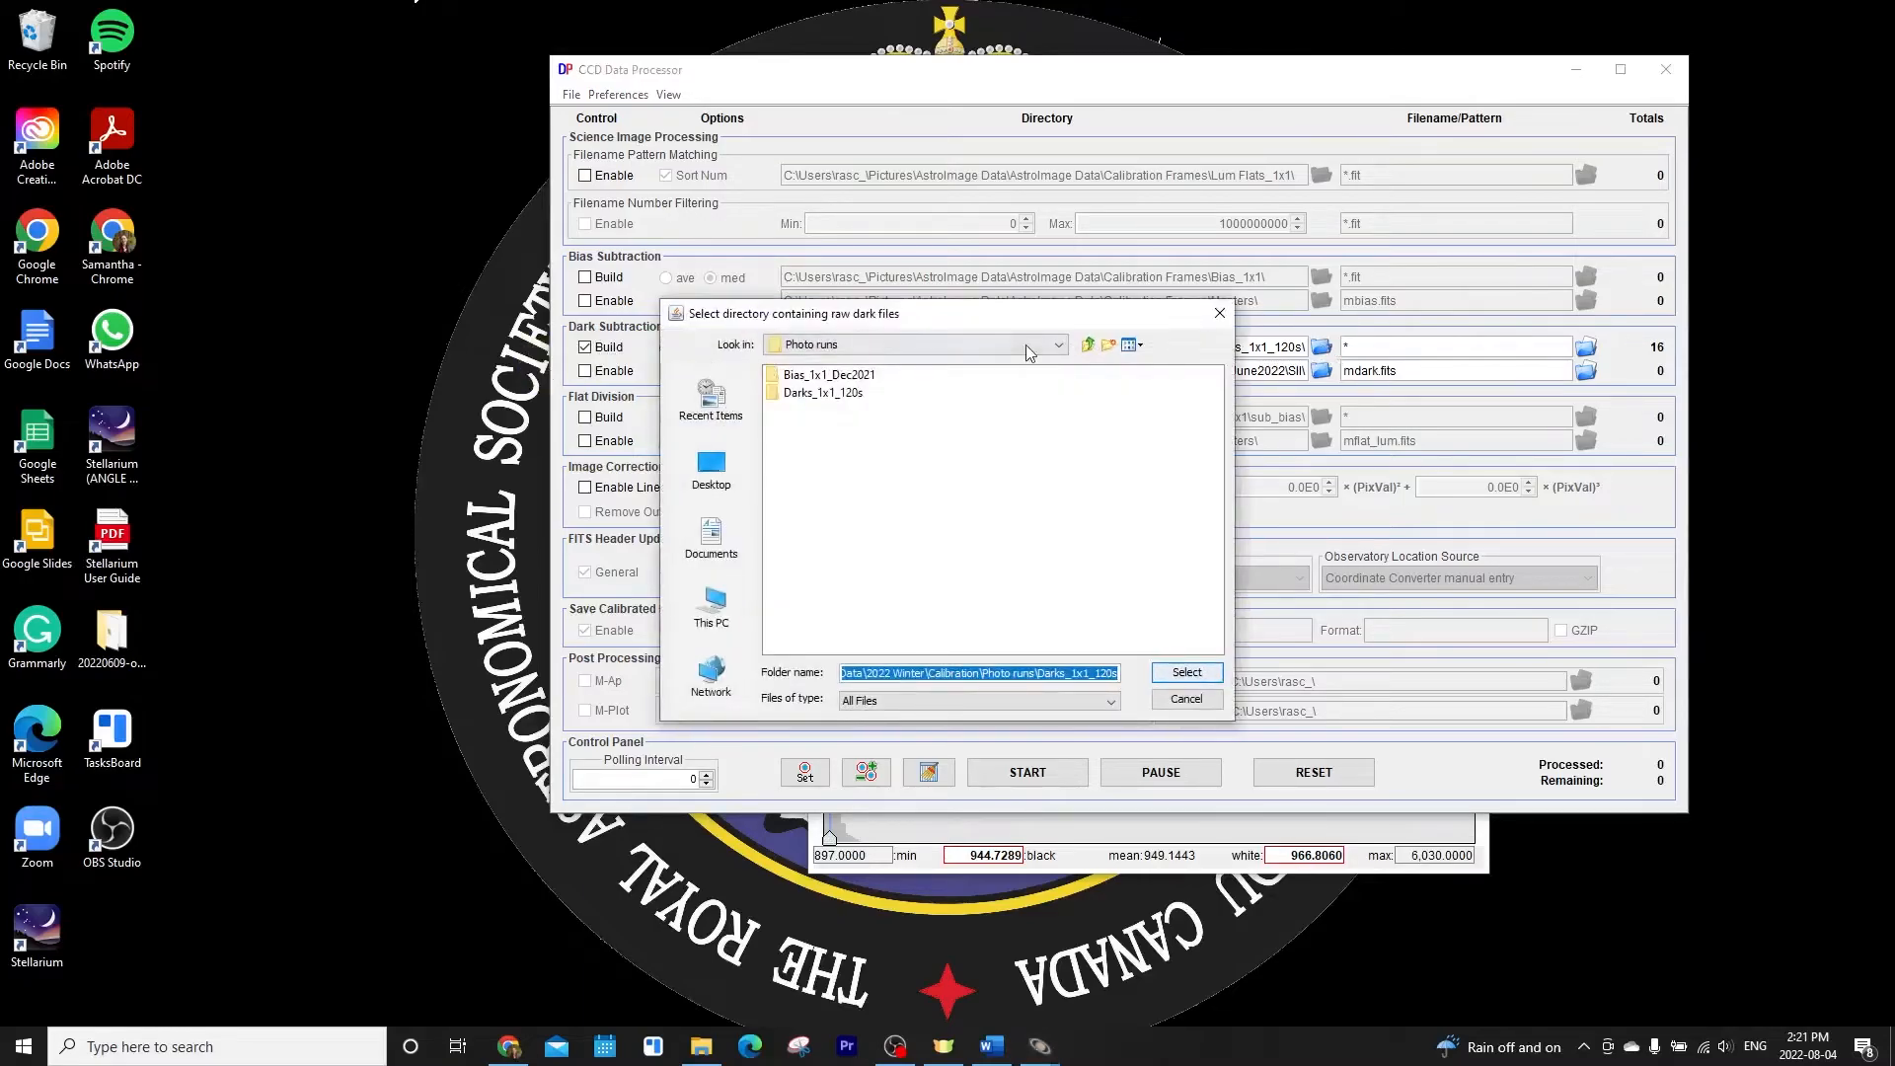
click(721, 606)
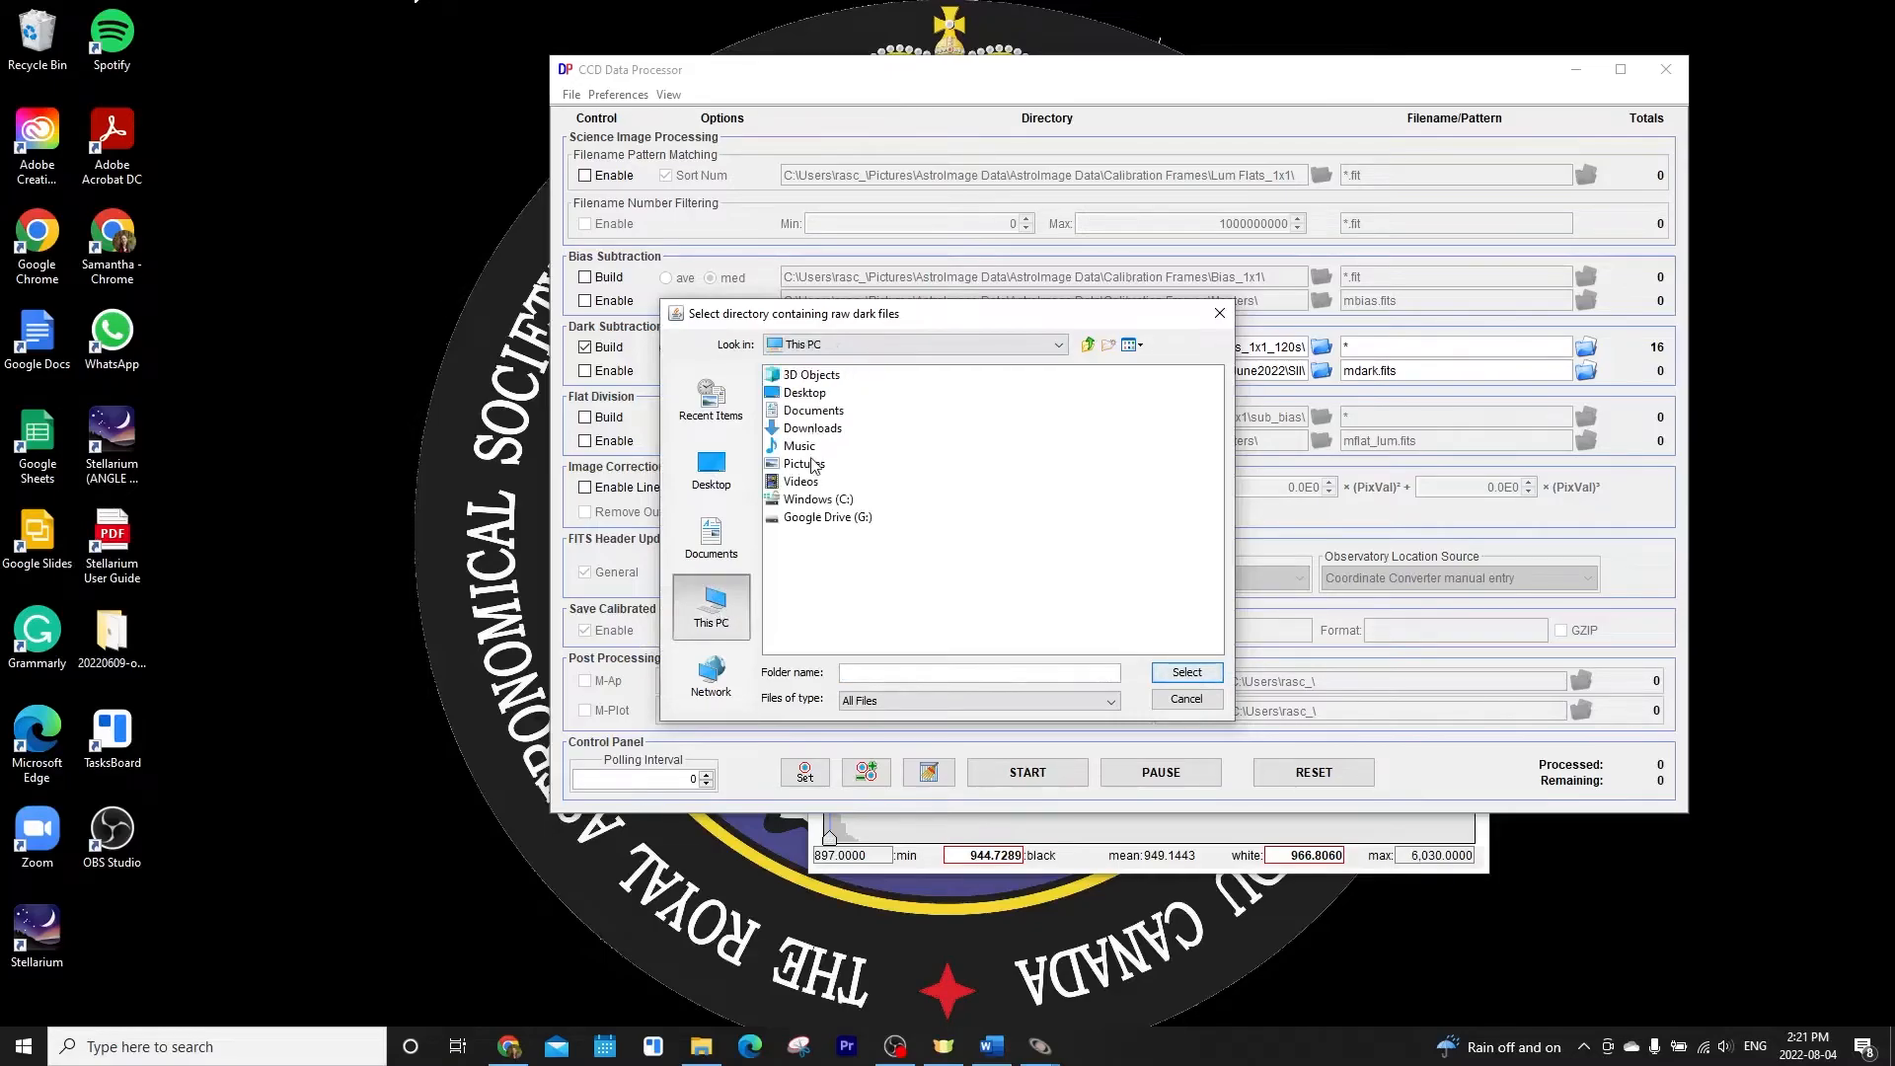
double_click(812, 464)
double_click(809, 379)
double_click(809, 380)
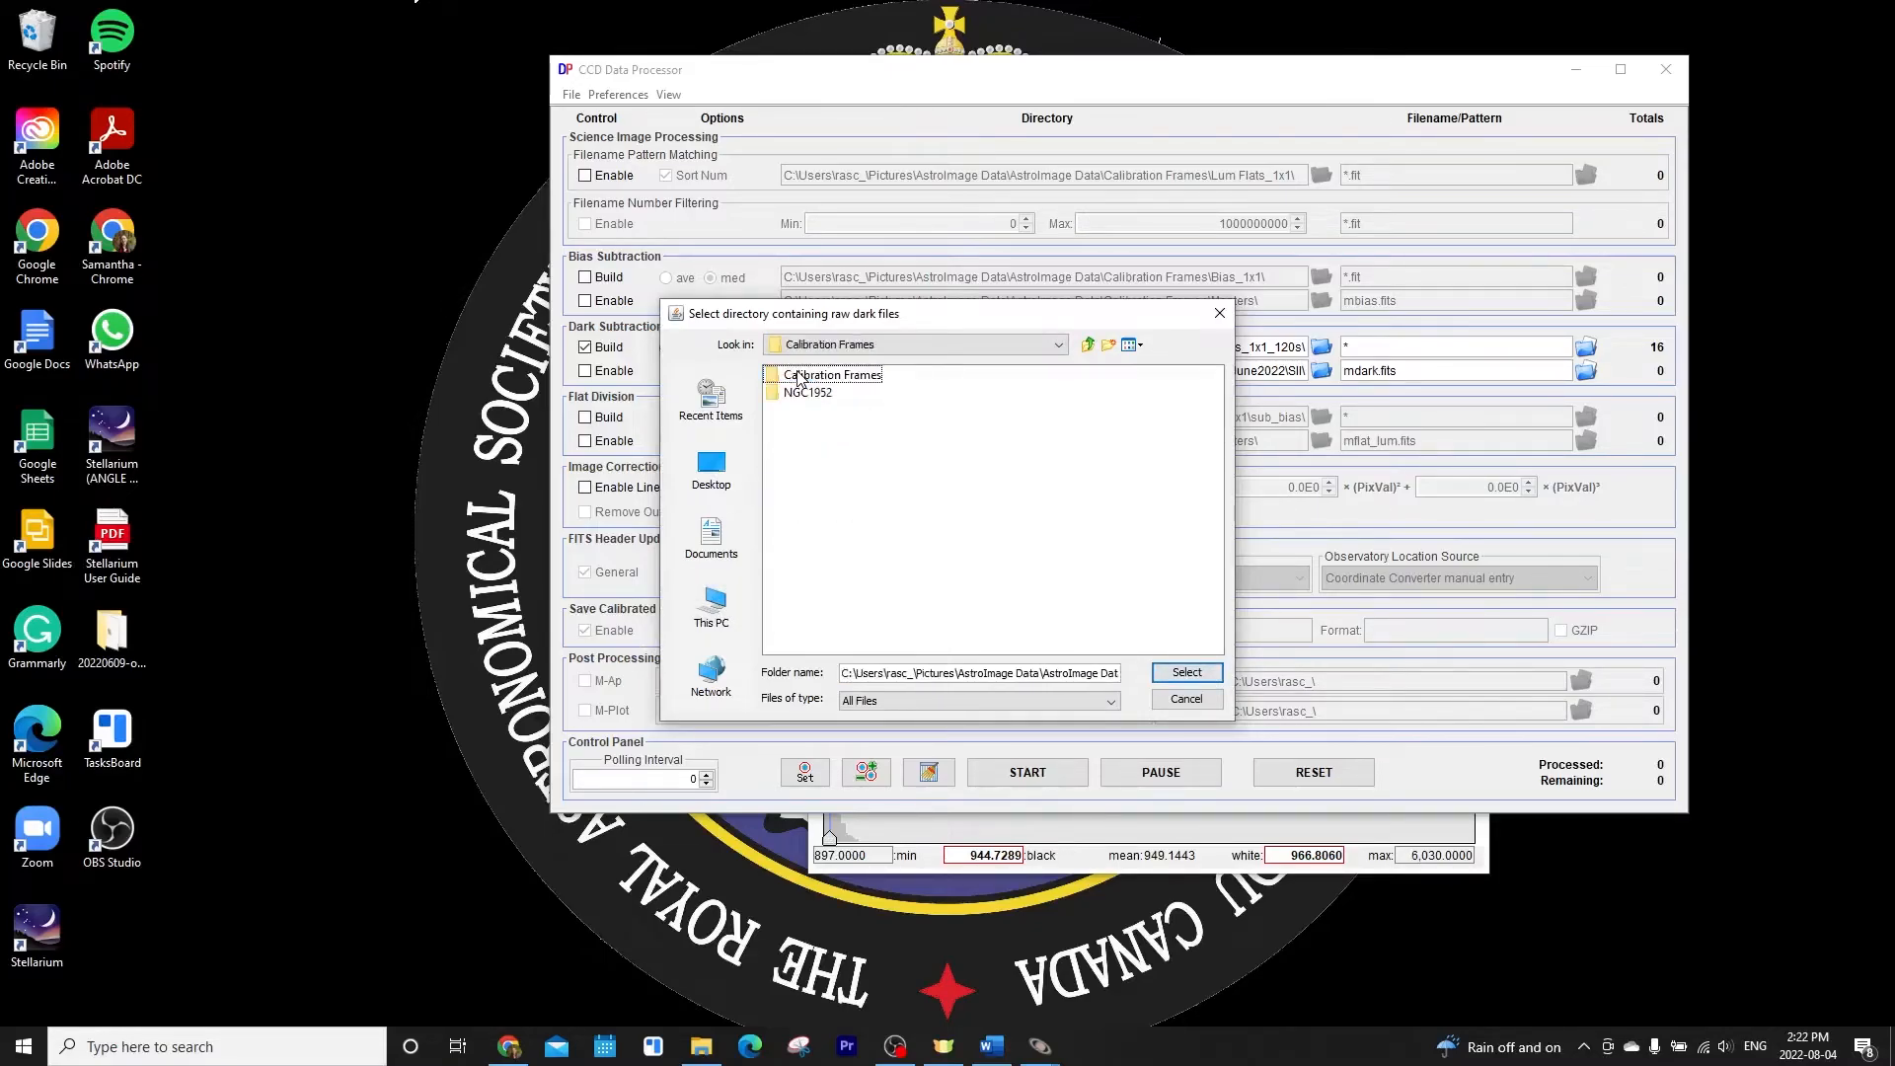
double_click(809, 376)
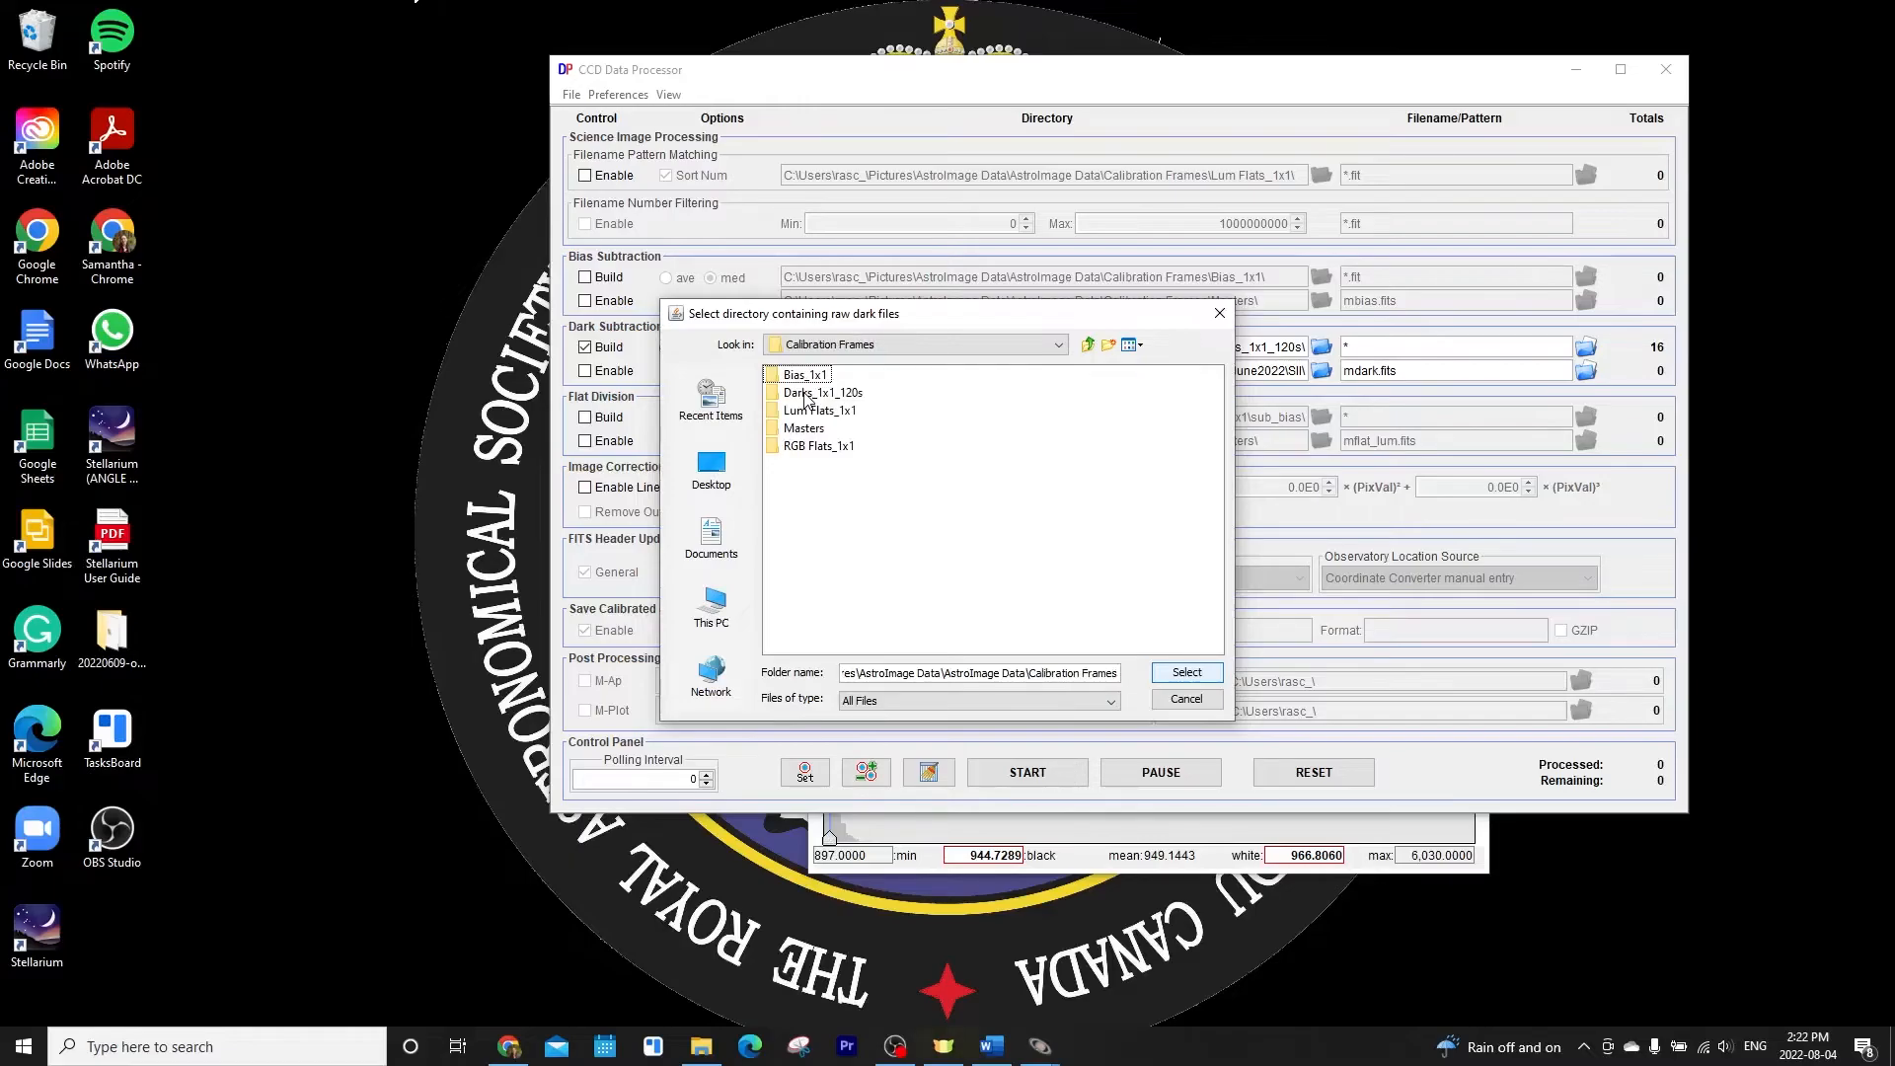
click(805, 395)
click(1168, 668)
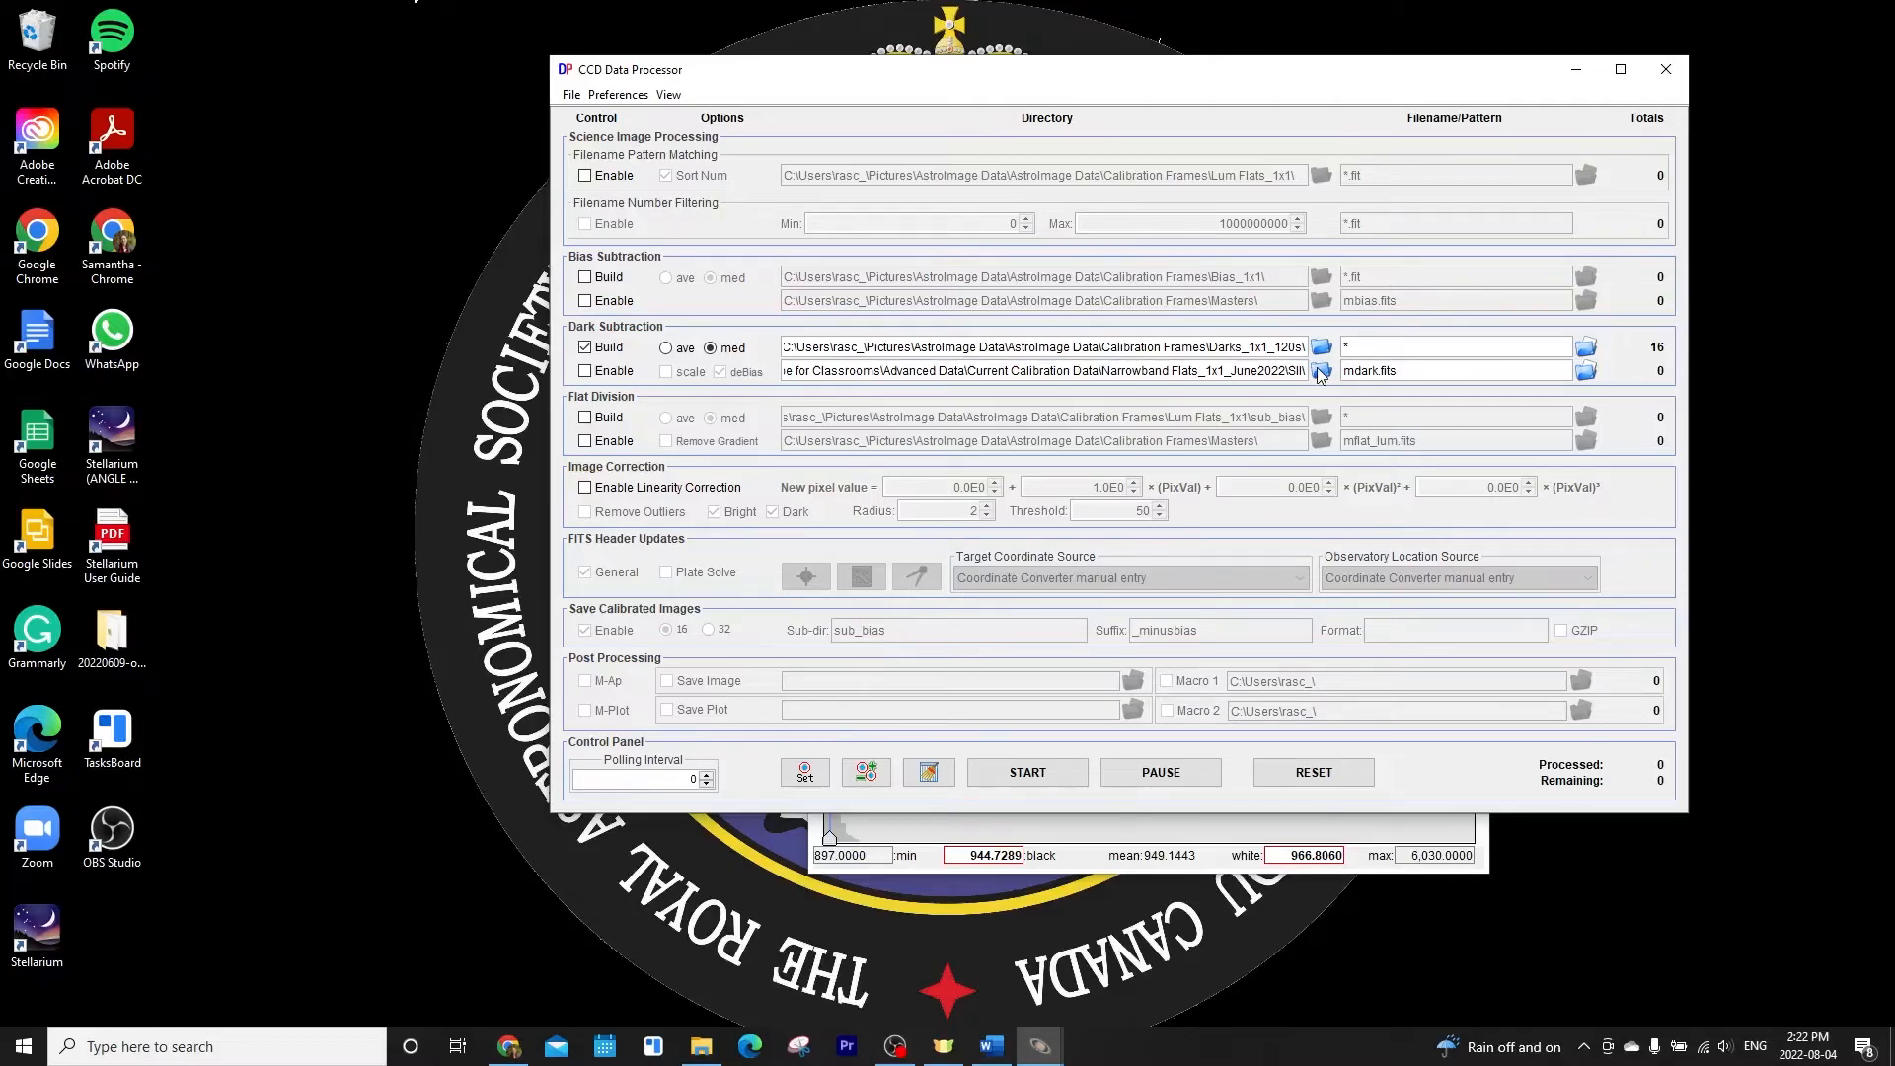
Build the master dark mdark.fits in the Calibration Frames\Masters folder and check the Masters folder for it
click(1320, 373)
click(1184, 672)
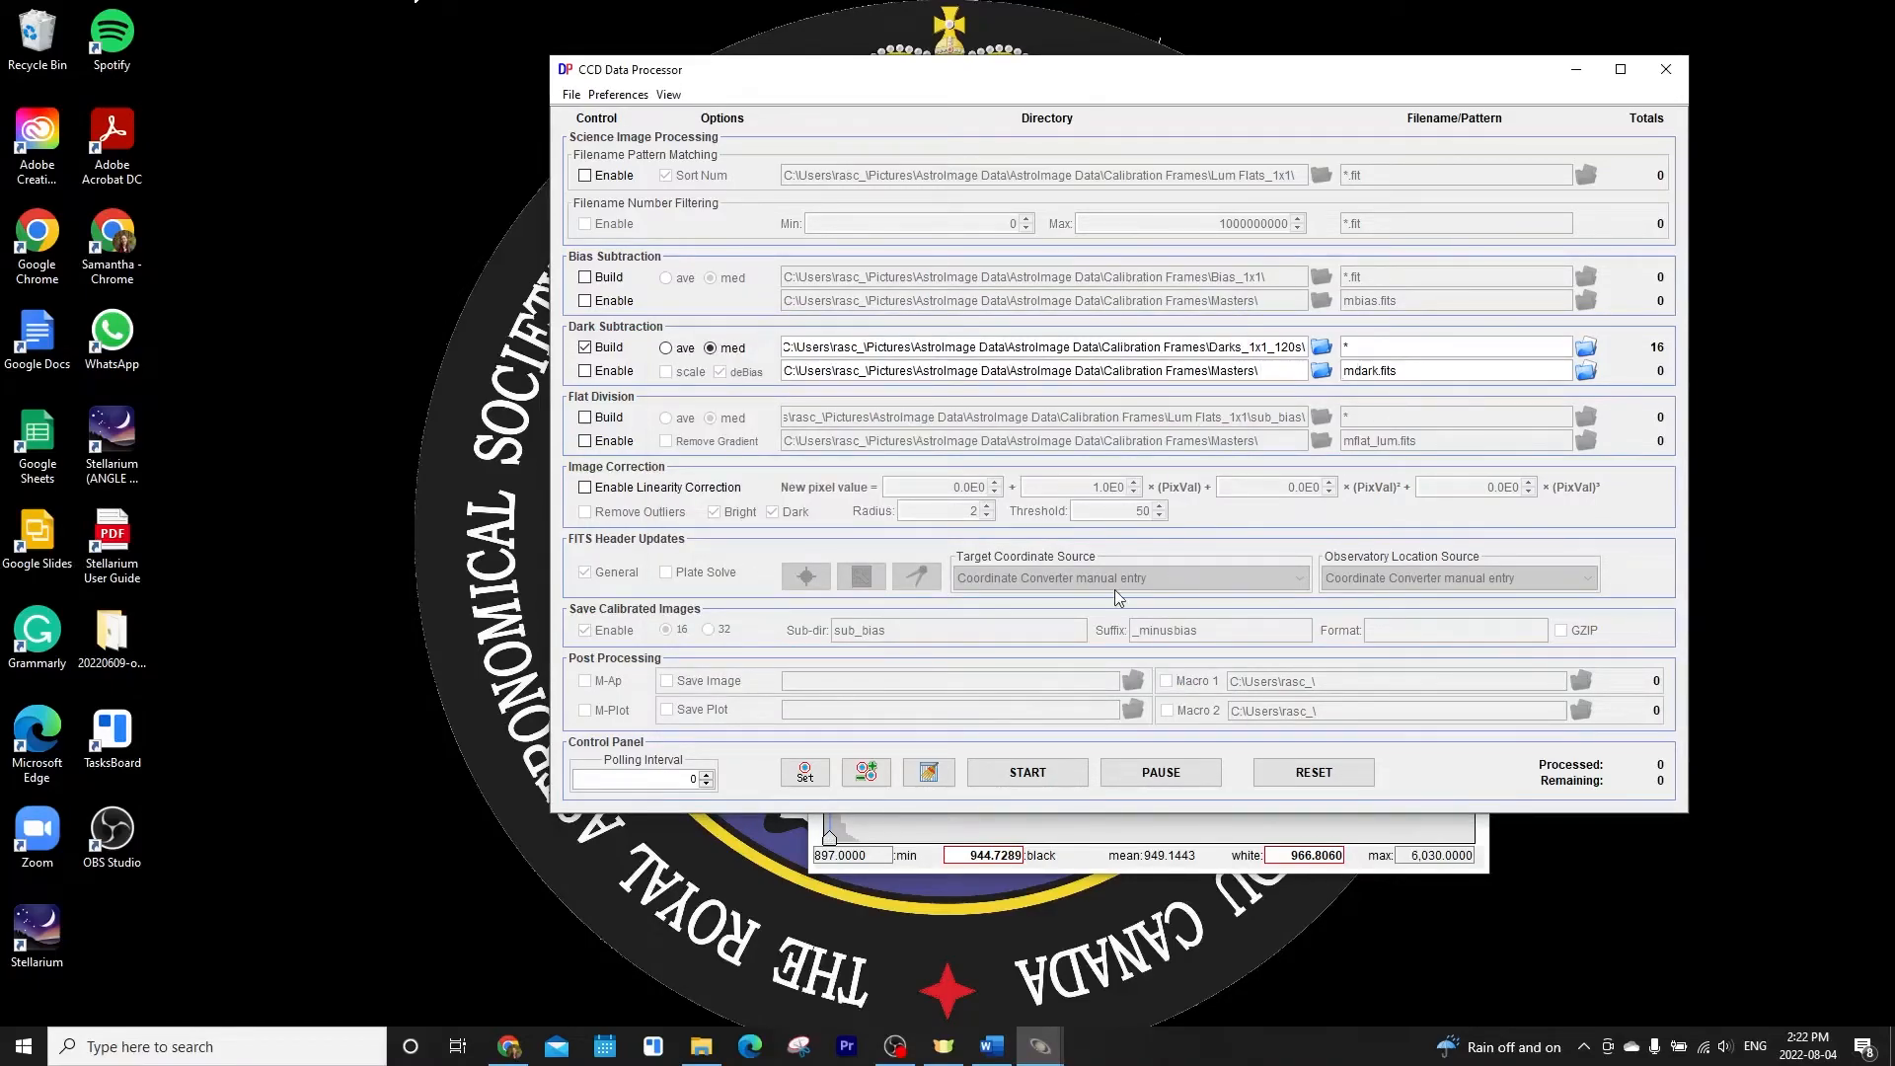
click(1011, 770)
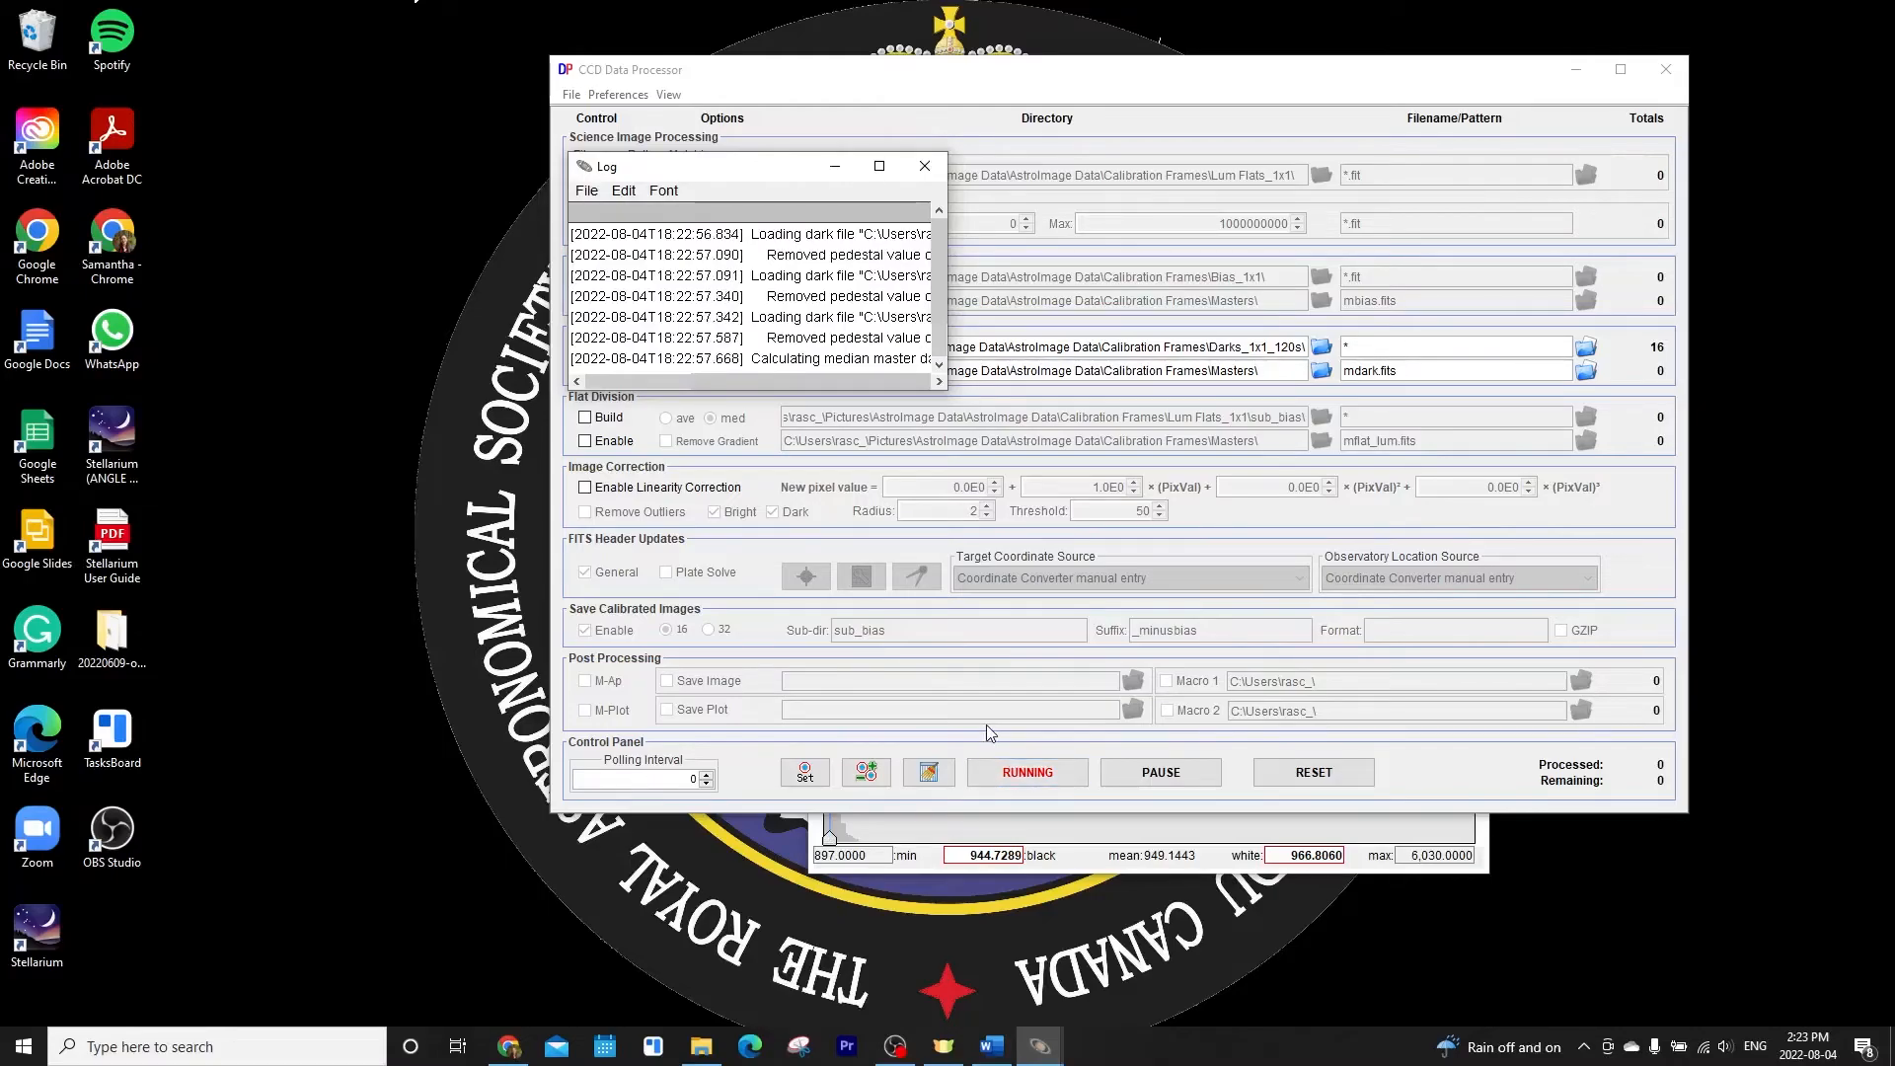
click(701, 1046)
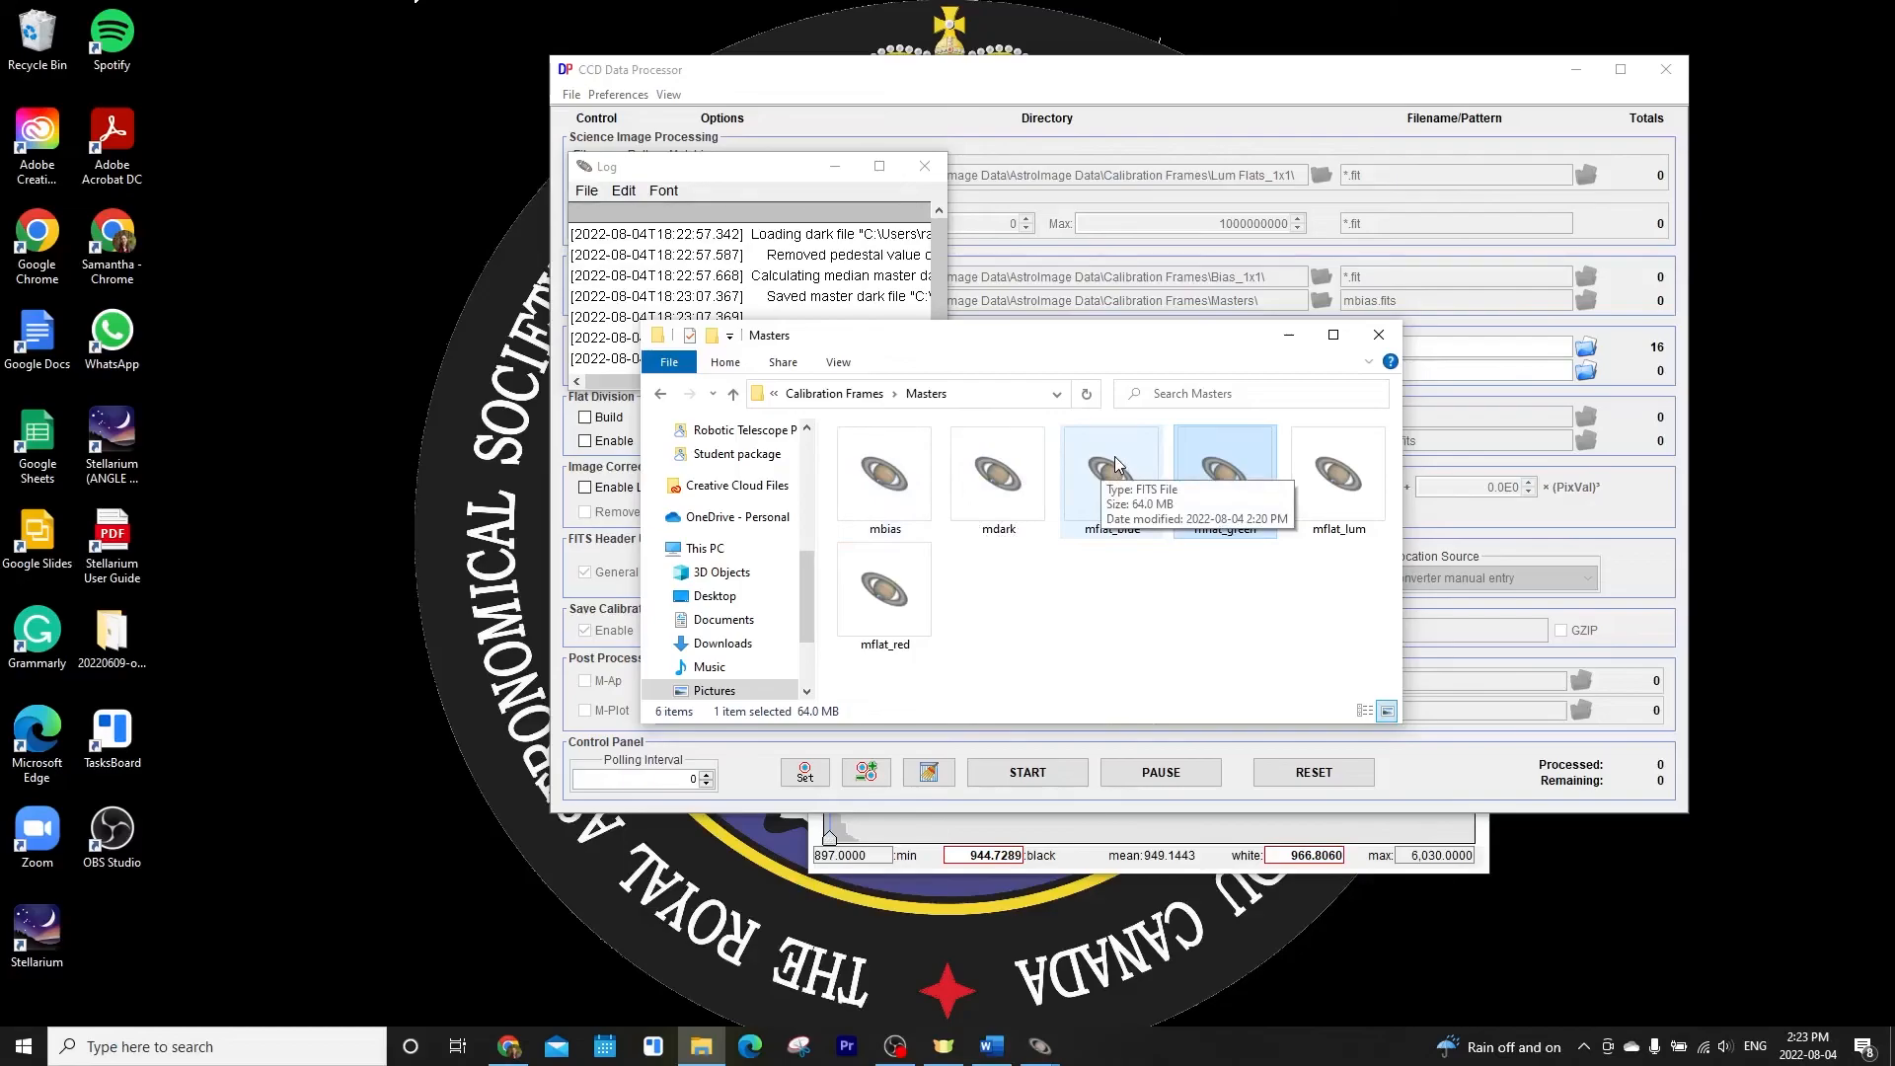
click(1288, 335)
click(922, 162)
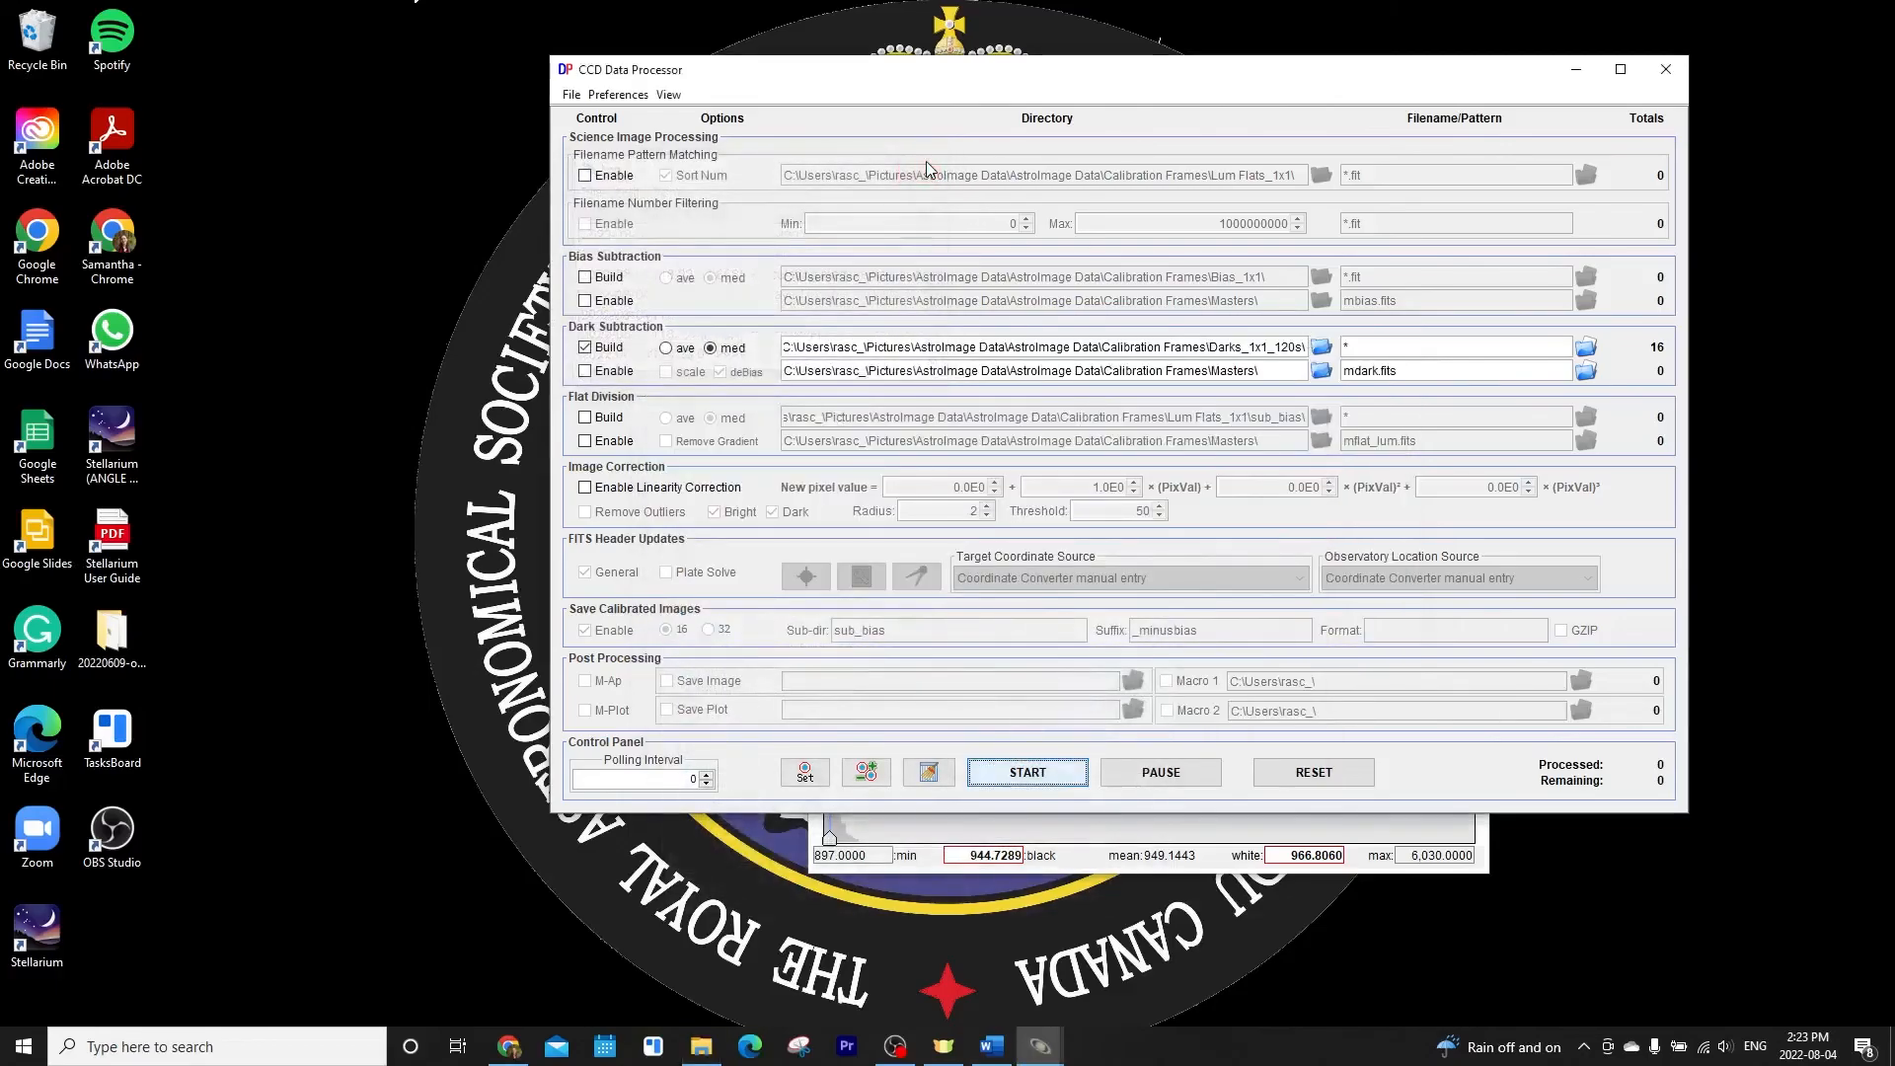